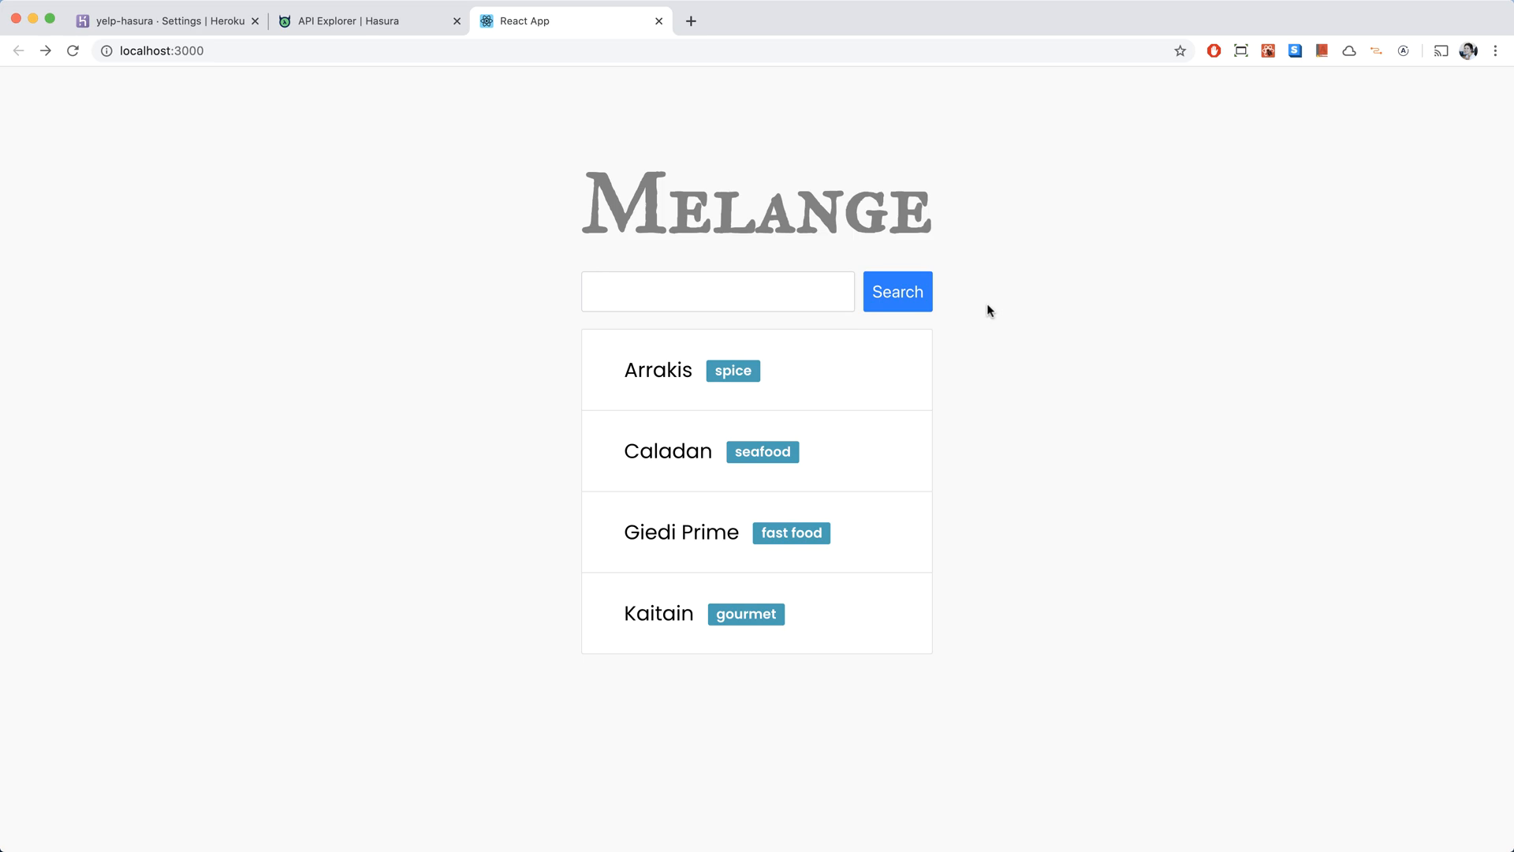
Open the Giedi Prime row to see its planet detail page and reviews.
{"action": "left_click", "coordinate": [672, 540]}
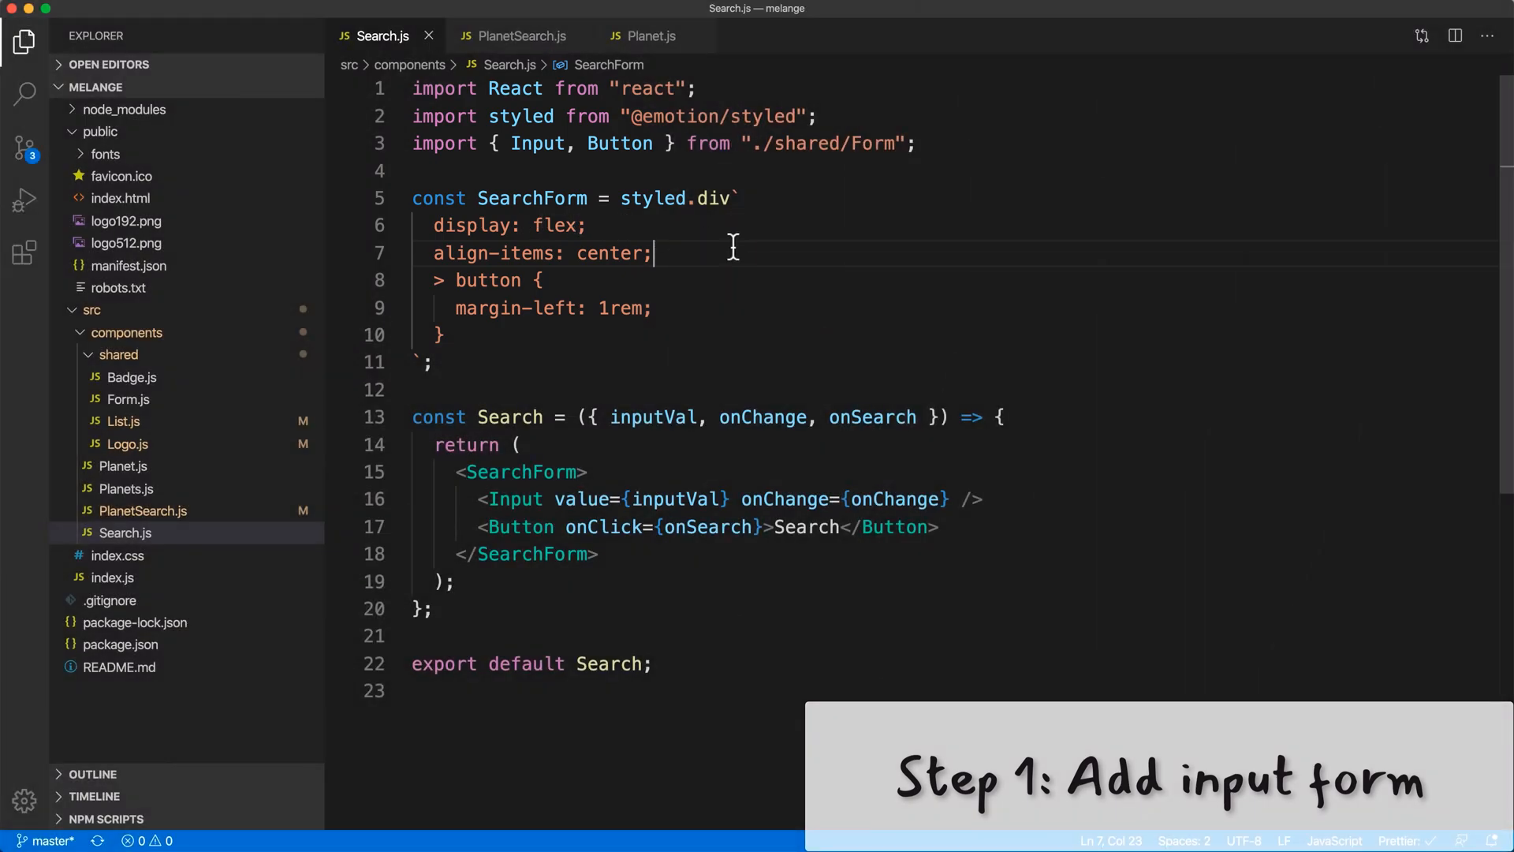
Replace Search.js with the generic InputForm component inside a Container wrapper and save it.
{"action": "key", "text": "super+a"}
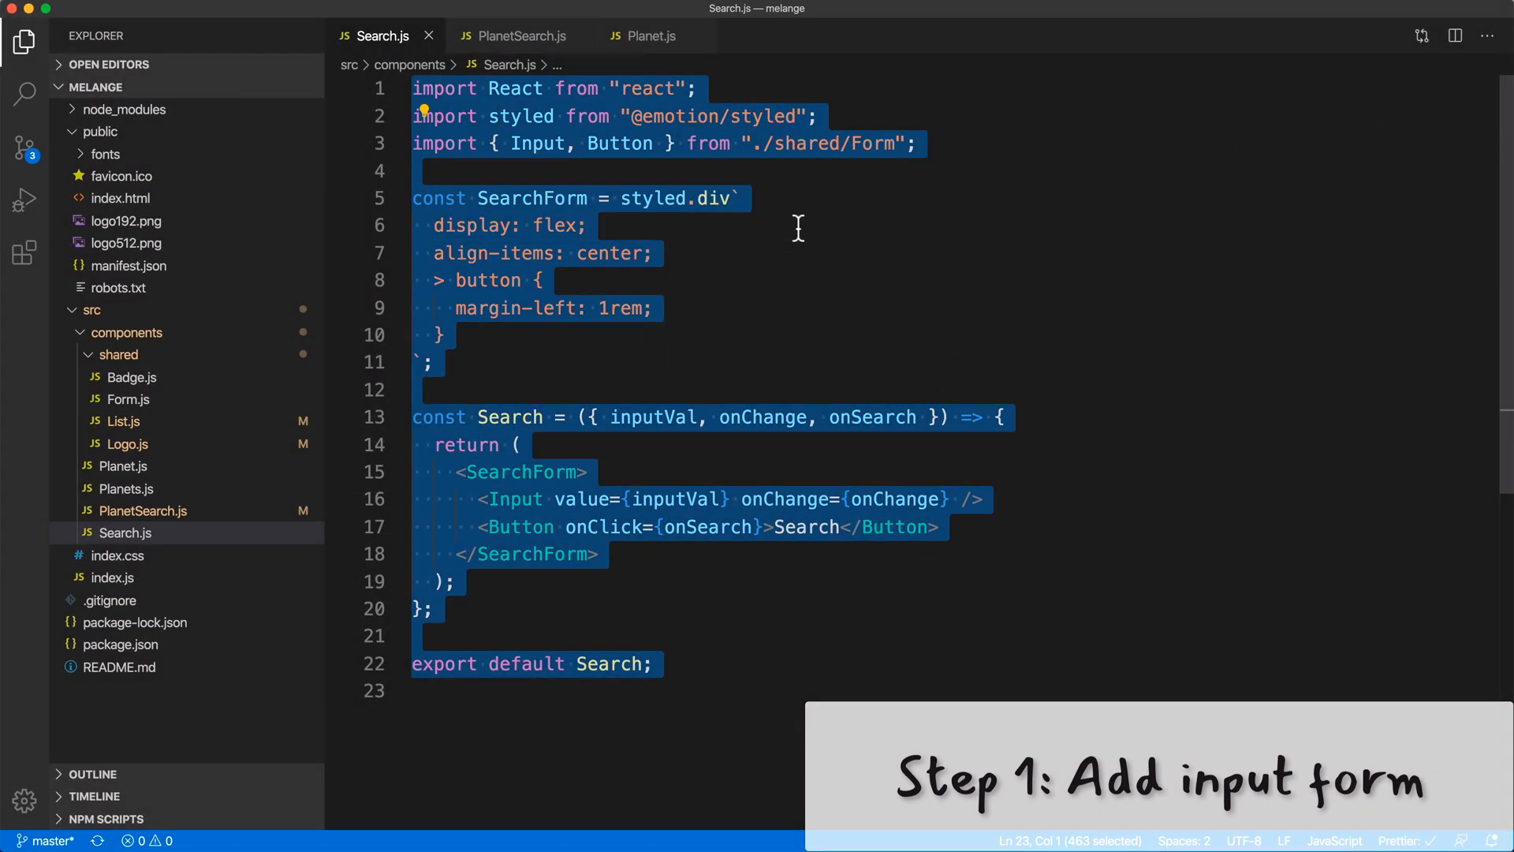
{"action": "type", "text": "import React from \"react\"; import styled from \"@emotion/styled\"; import { Input, Button } from \"./Form\";  const Container = styled.div`   display: flex;   align-items: center;   > button {     margin-left: 1rem;   } `;  const InputForm = ({ inputVal, onChange, onSubmit }) => {   return (     <Container>       <Input value={inputVal} onChange={onChange} />       <Button onClick={onSubmit}>Search</Button>     </Container>   ); };  export default InputForm;"}
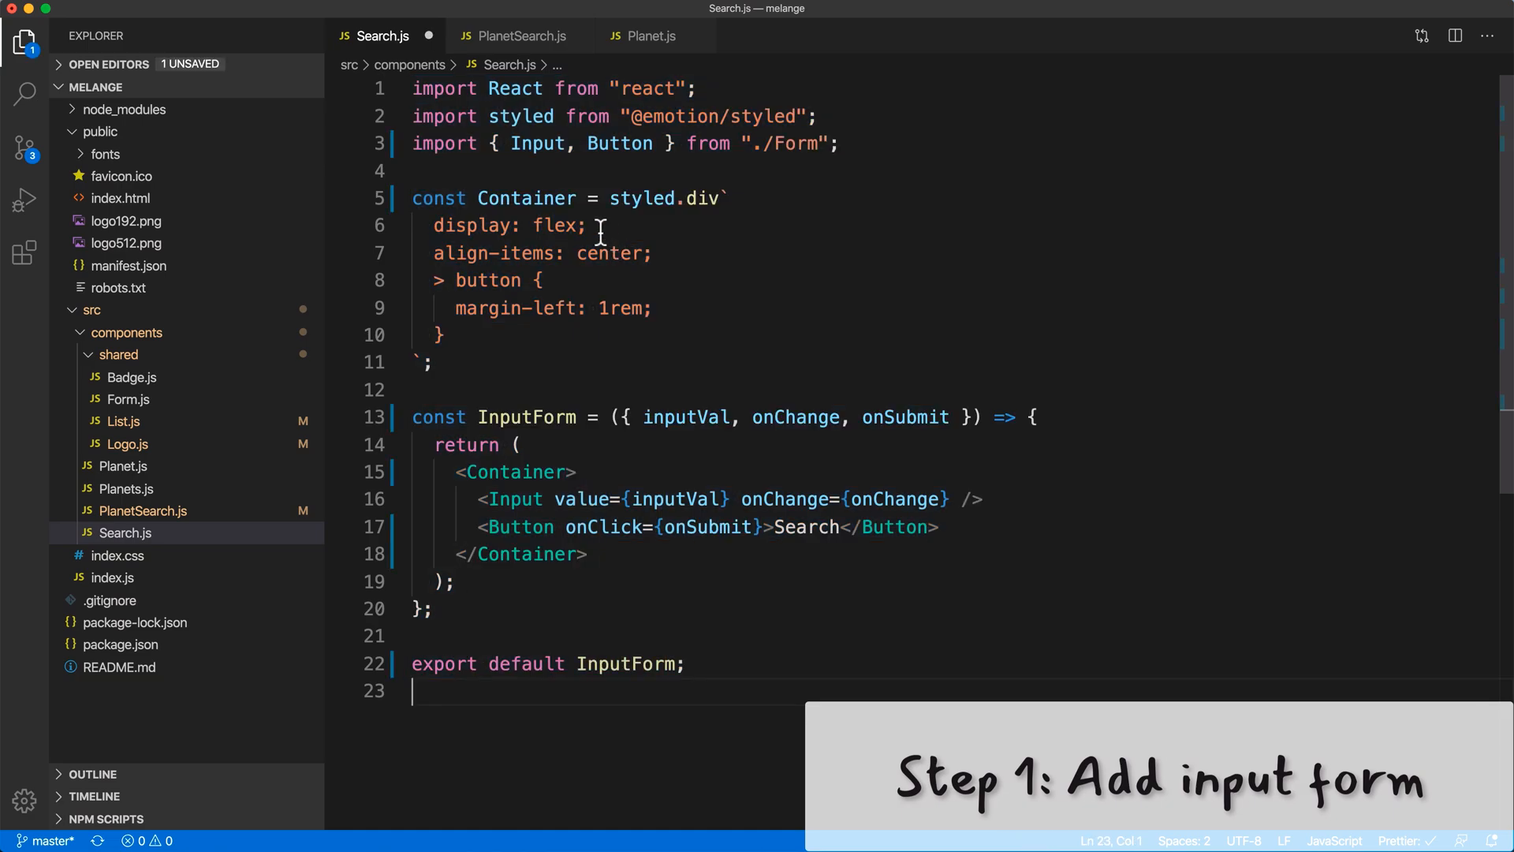
{"action": "double_click", "coordinate": [533, 199]}
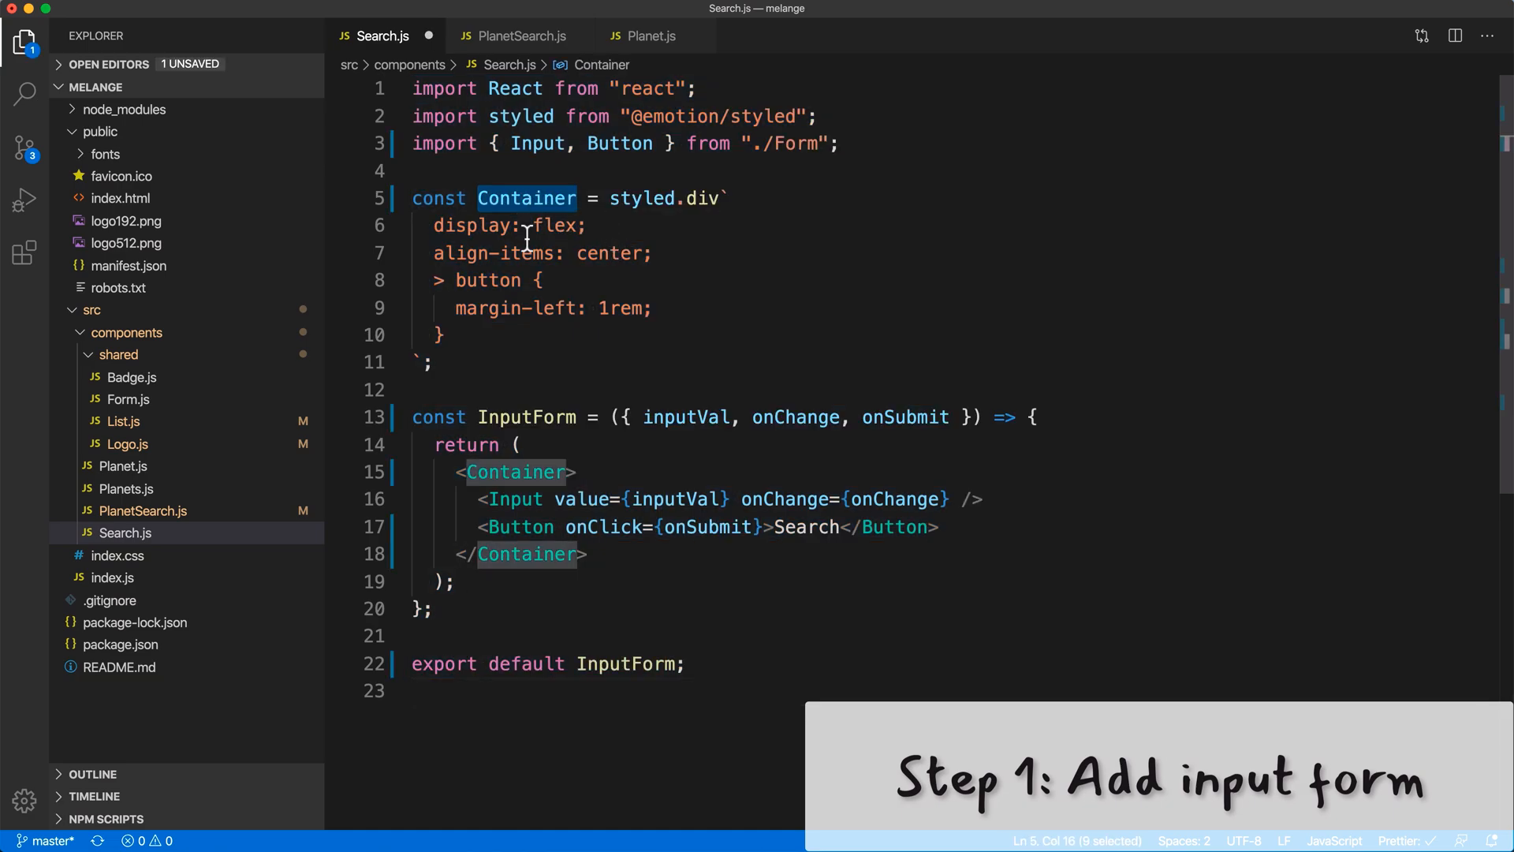
{"action": "double_click", "coordinate": [540, 418]}
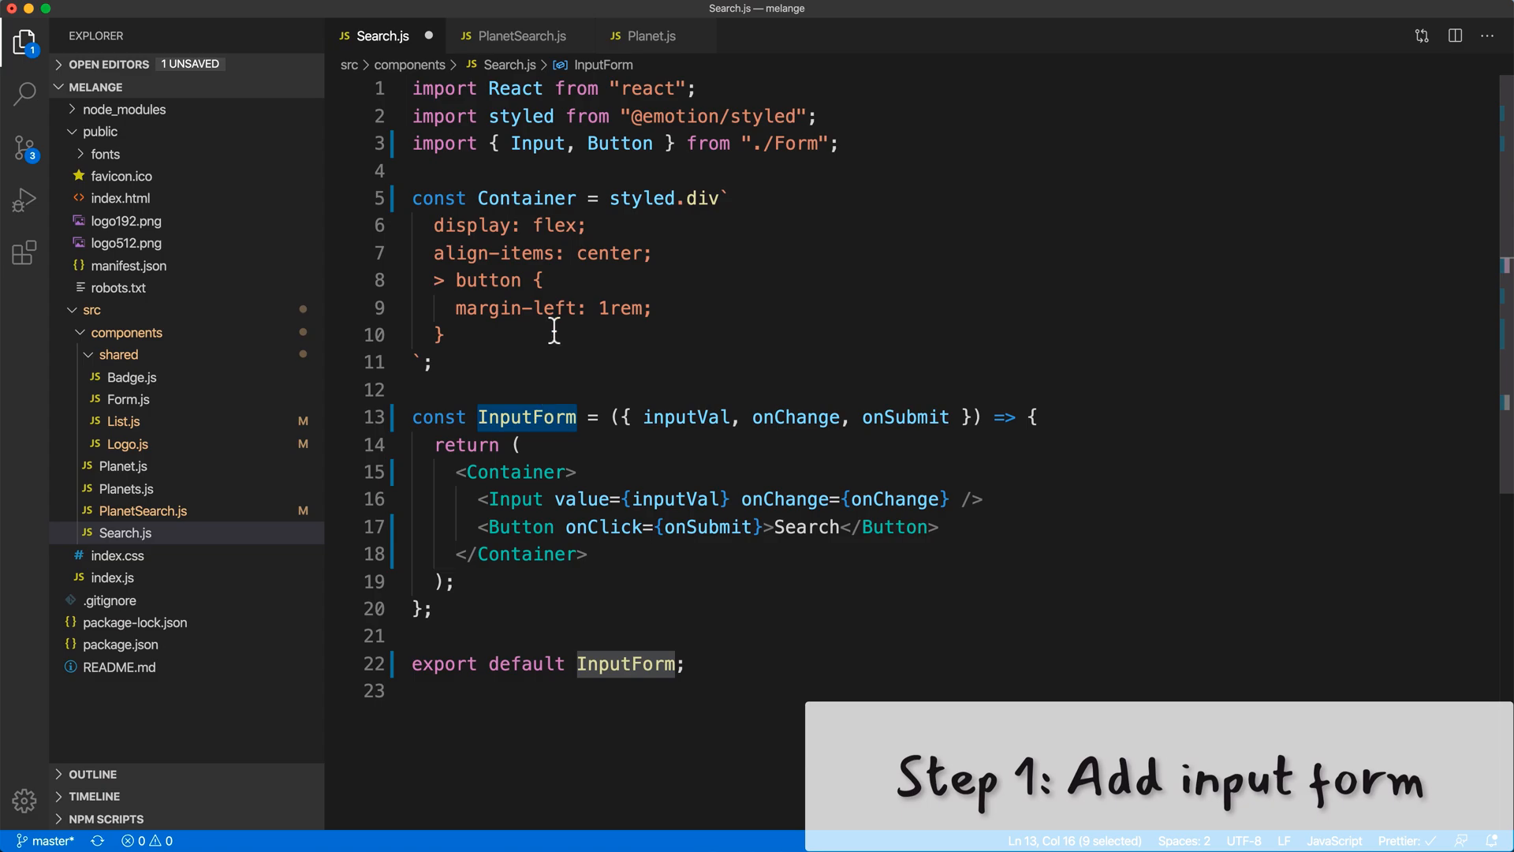
{"action": "key", "text": "super+s"}
Rename Search.js to InputForm.js in the Explorer.
{"action": "left_click", "coordinate": [126, 533]}
{"action": "key", "text": "Return"}
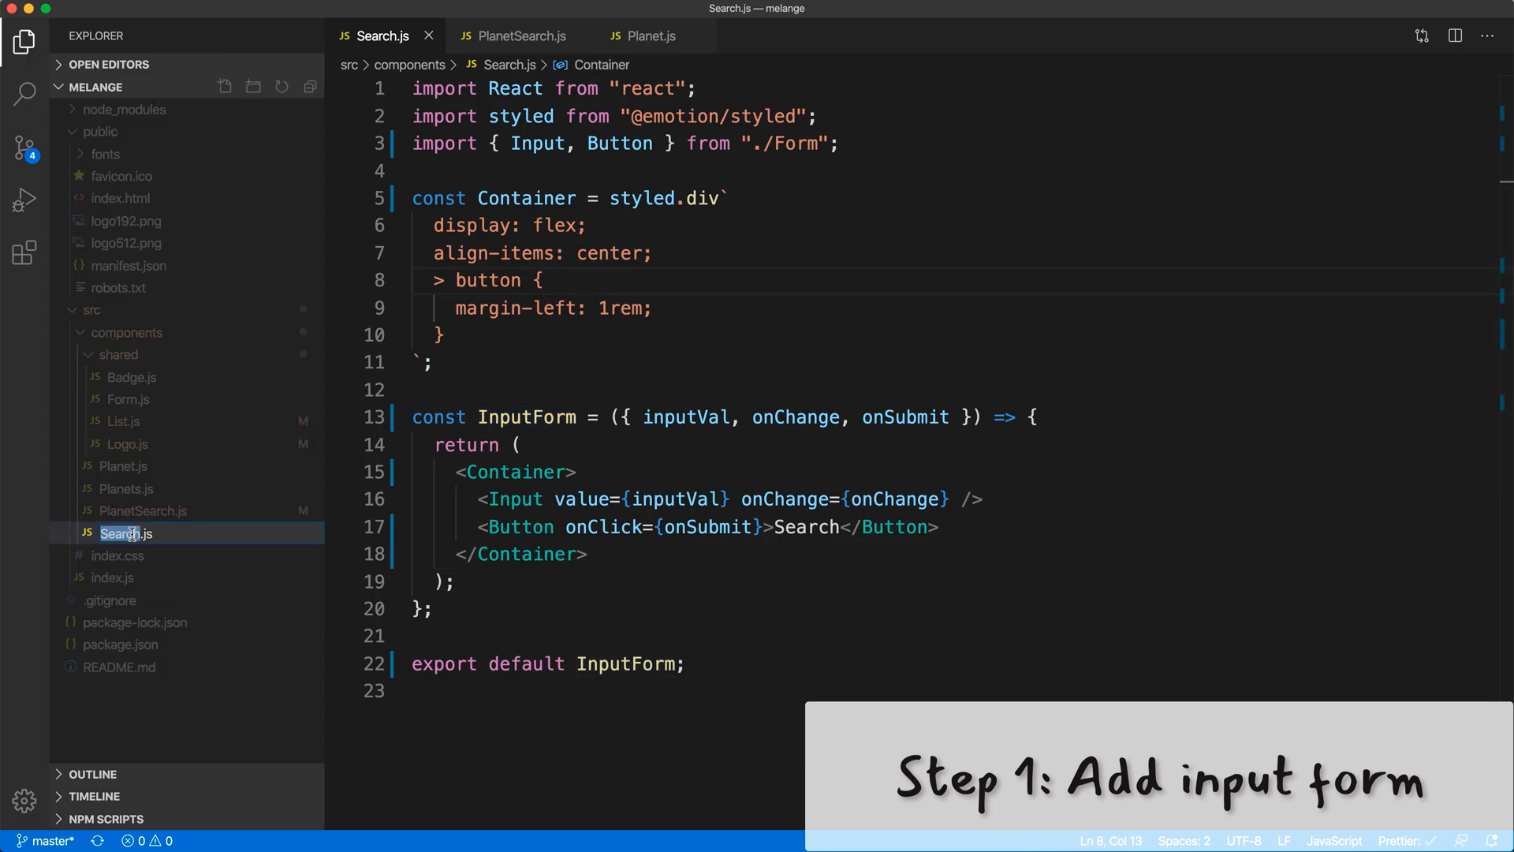
{"action": "type", "text": "In"}
{"action": "type", "text": "putForm"}
{"action": "key", "text": "Return"}
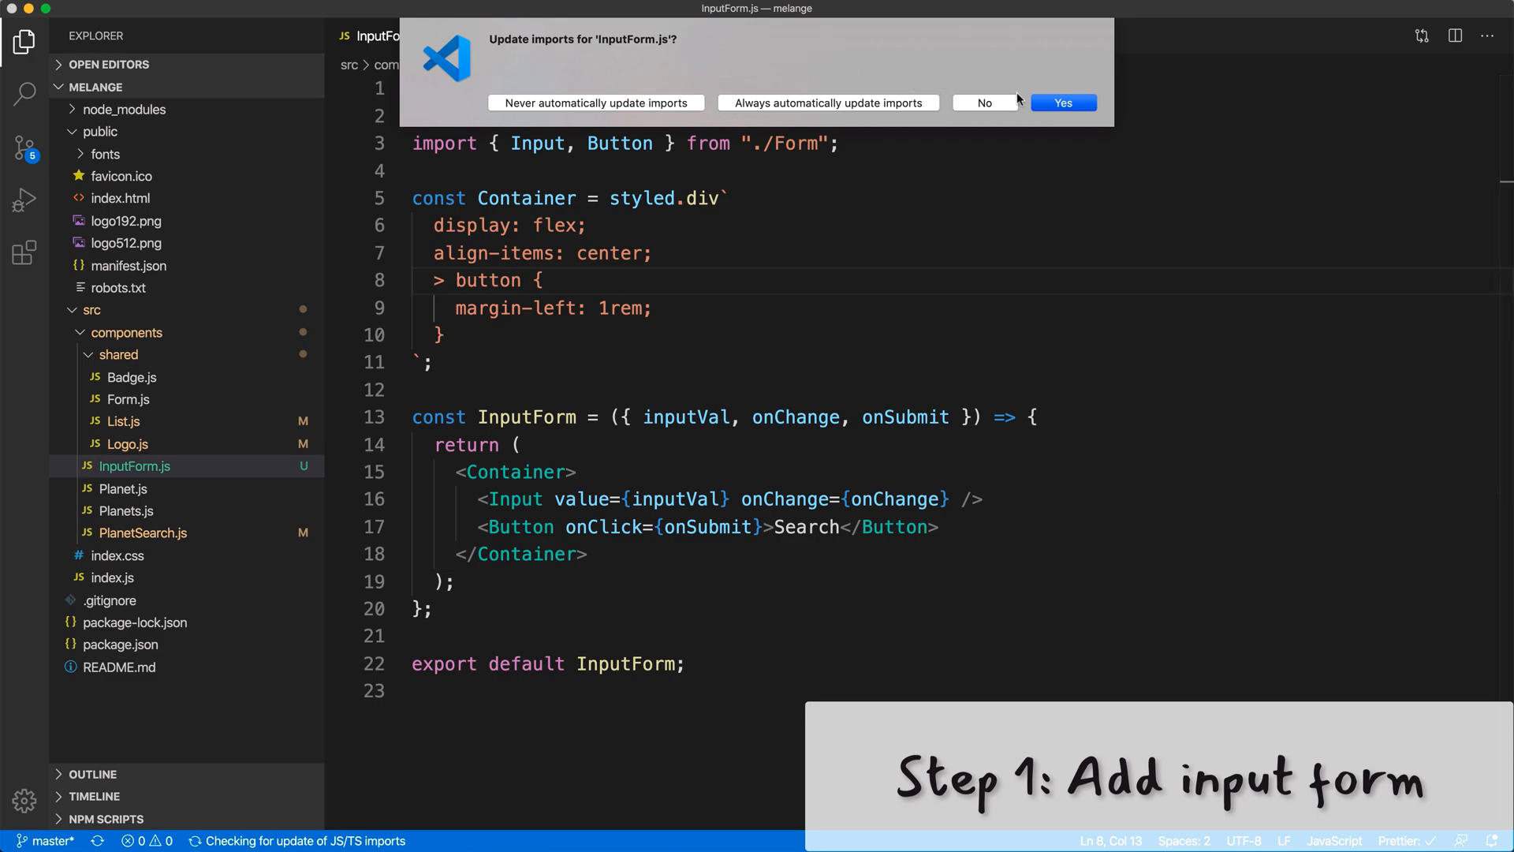
Accept import updates and rename both Search occurrences in PlanetSearch.js to InputForm.
{"action": "left_click", "coordinate": [1066, 102]}
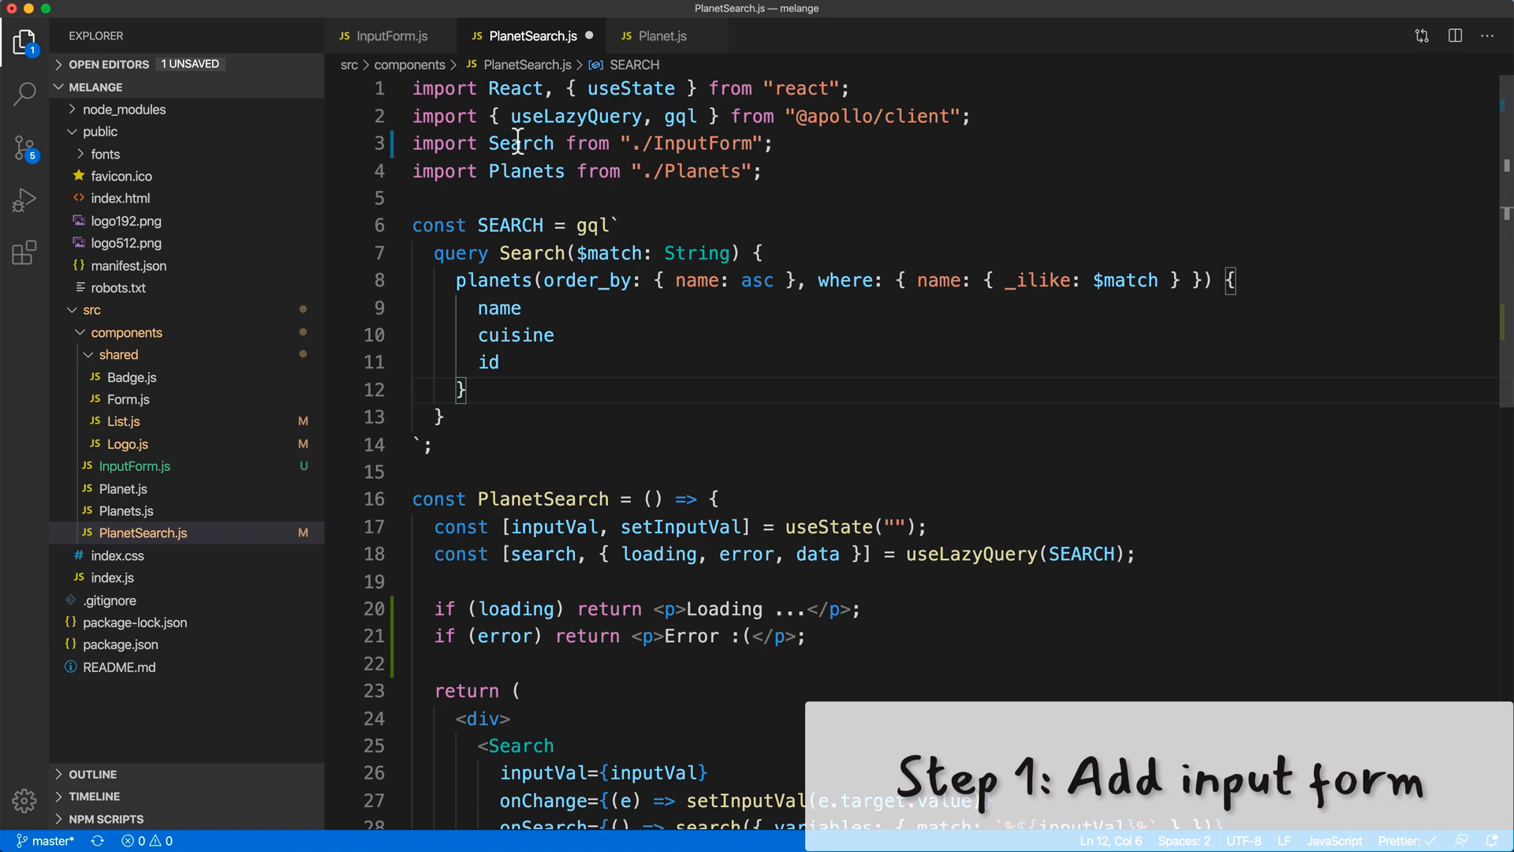
{"action": "double_click", "coordinate": [520, 143]}
{"action": "double_click", "coordinate": [707, 142]}
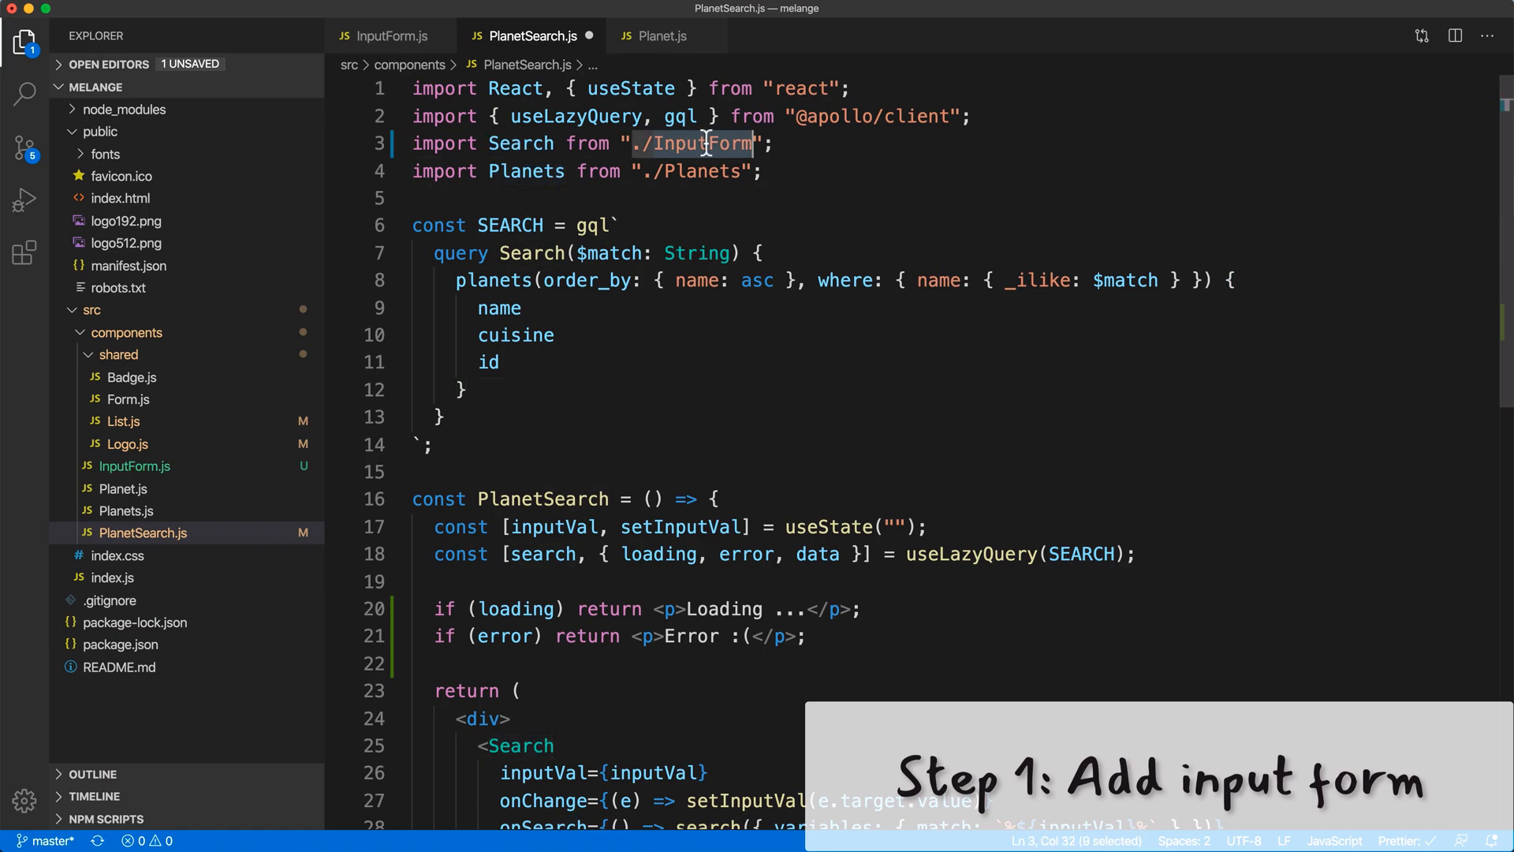
{"action": "double_click", "coordinate": [523, 143]}
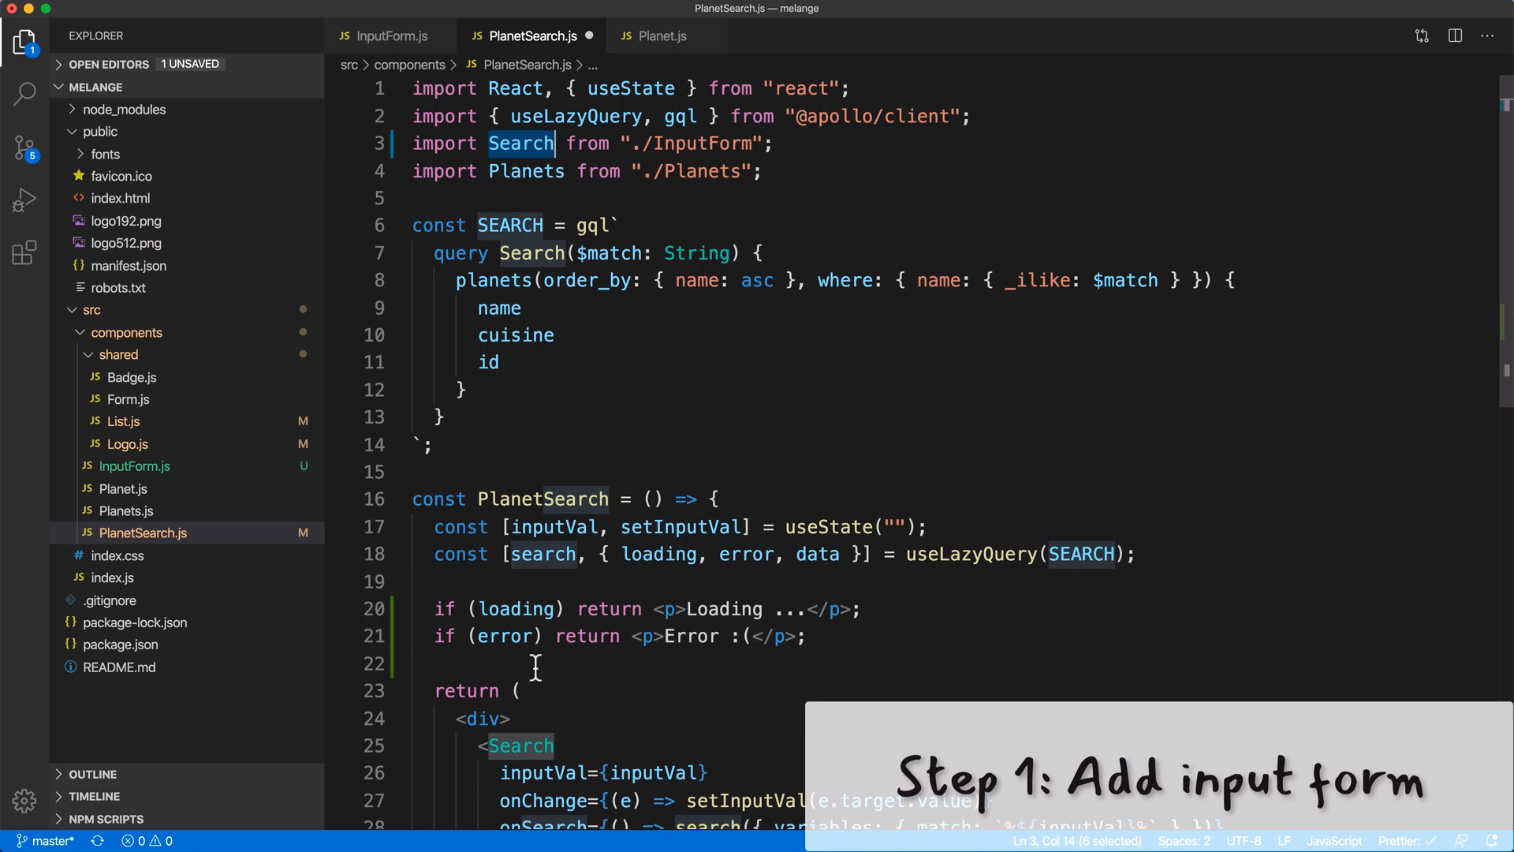
{"action": "left_click", "coordinate": [522, 746], "text": "alt"}
{"action": "type", "text": "InputForm"}
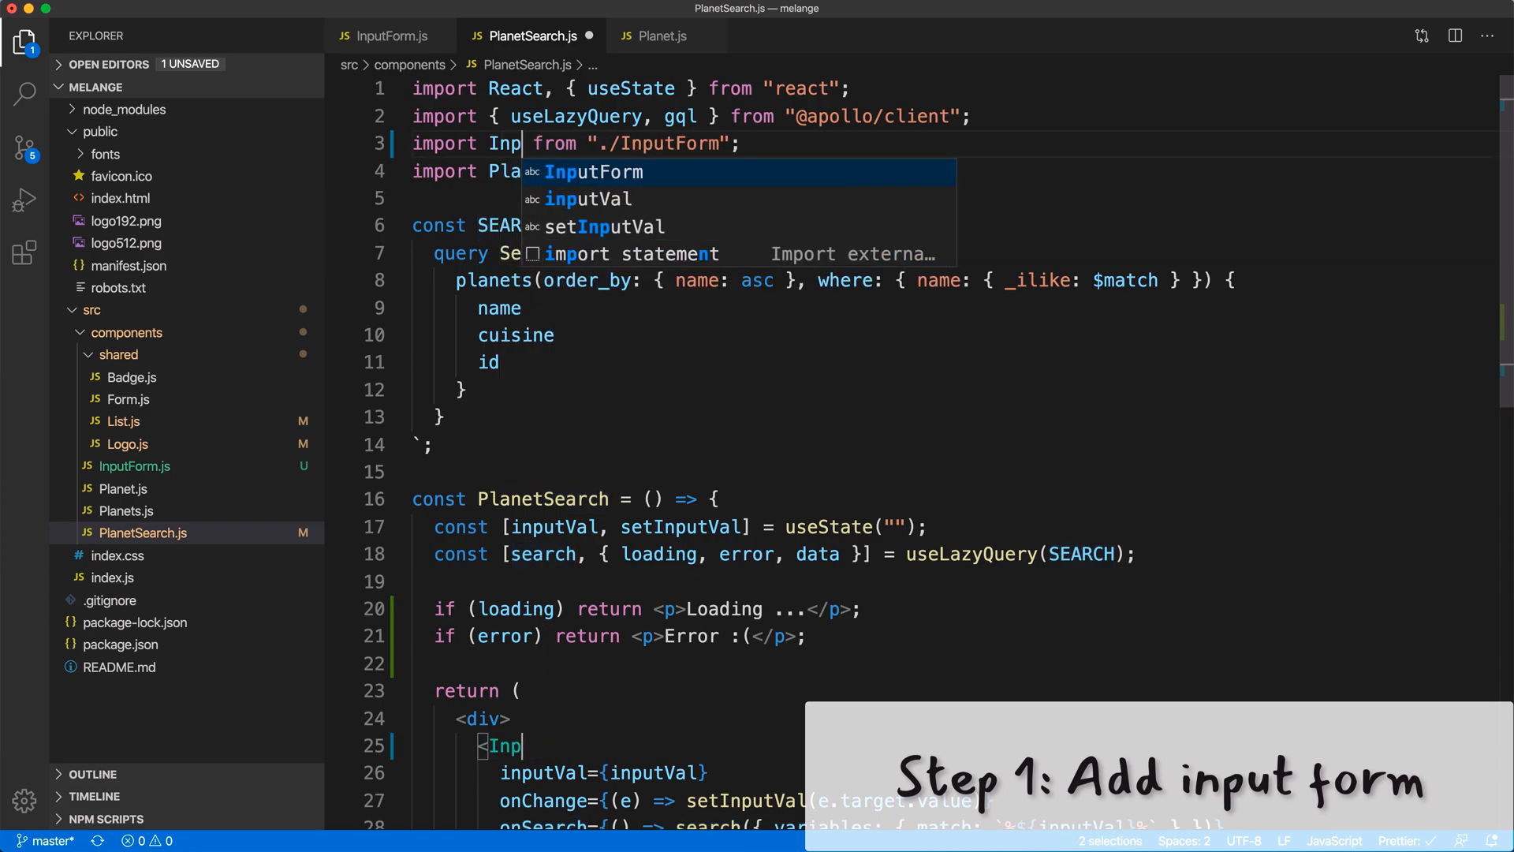
Give InputForm a buttonText prop rendered as {buttonText || "Search"} and save.
{"action": "key", "text": "ctrl+s"}
{"action": "key", "text": "ctrl+Page_Up"}
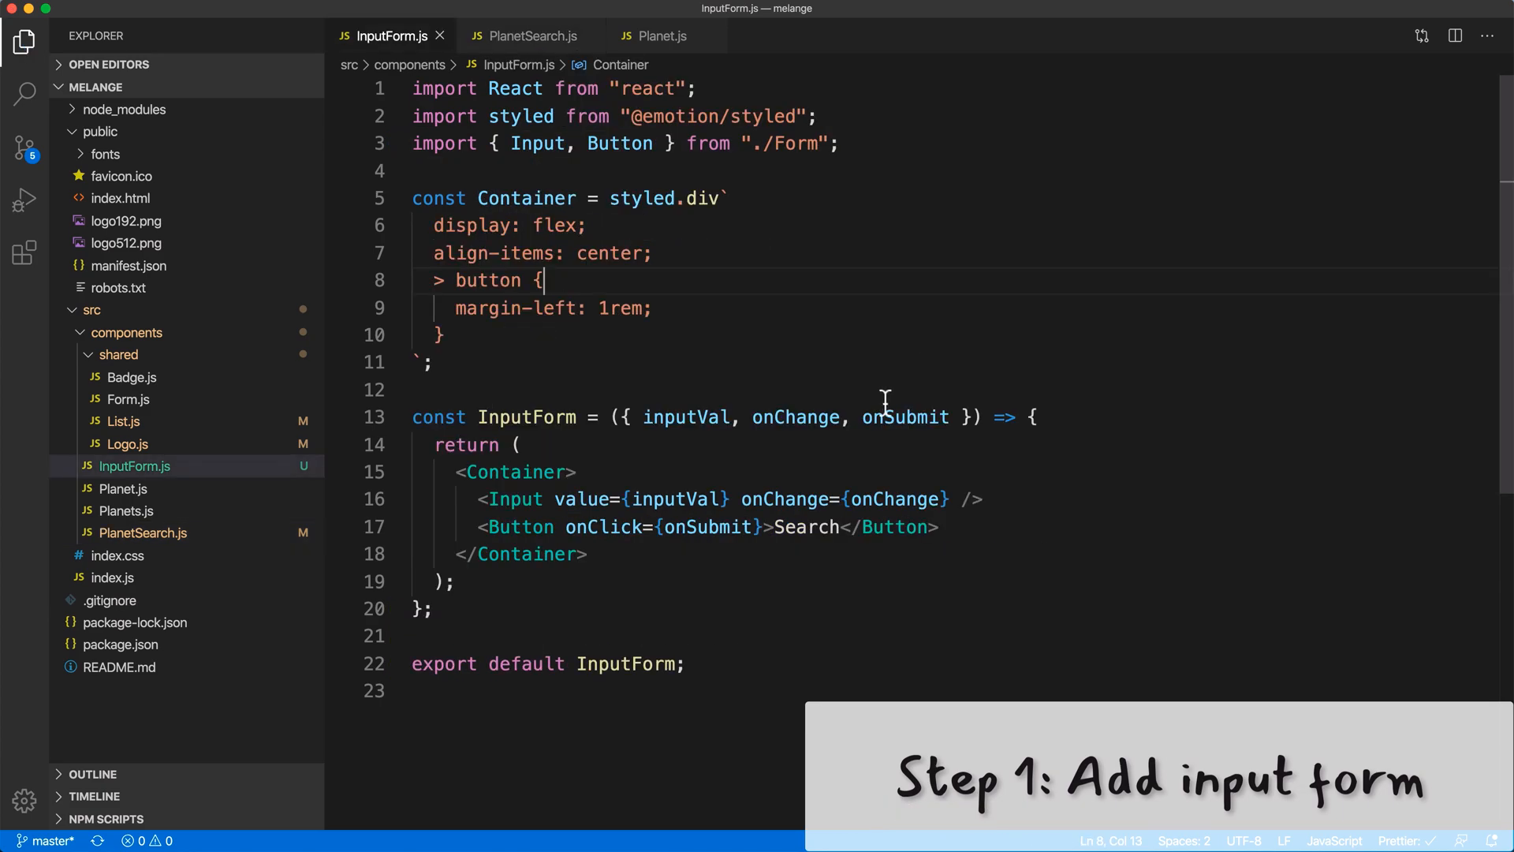
{"action": "double_click", "coordinate": [905, 417]}
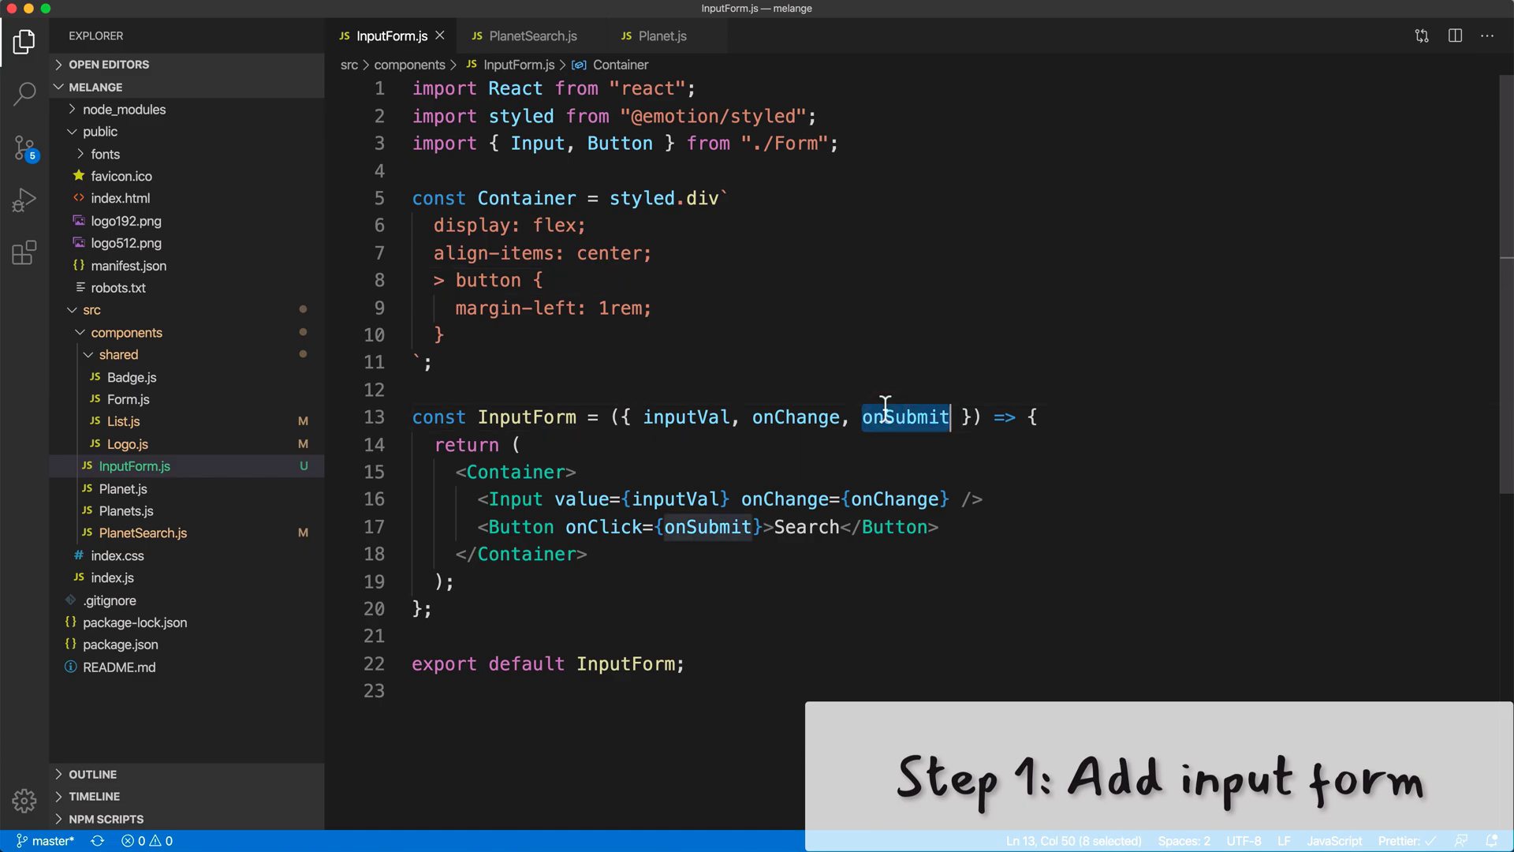
{"action": "double_click", "coordinate": [809, 529]}
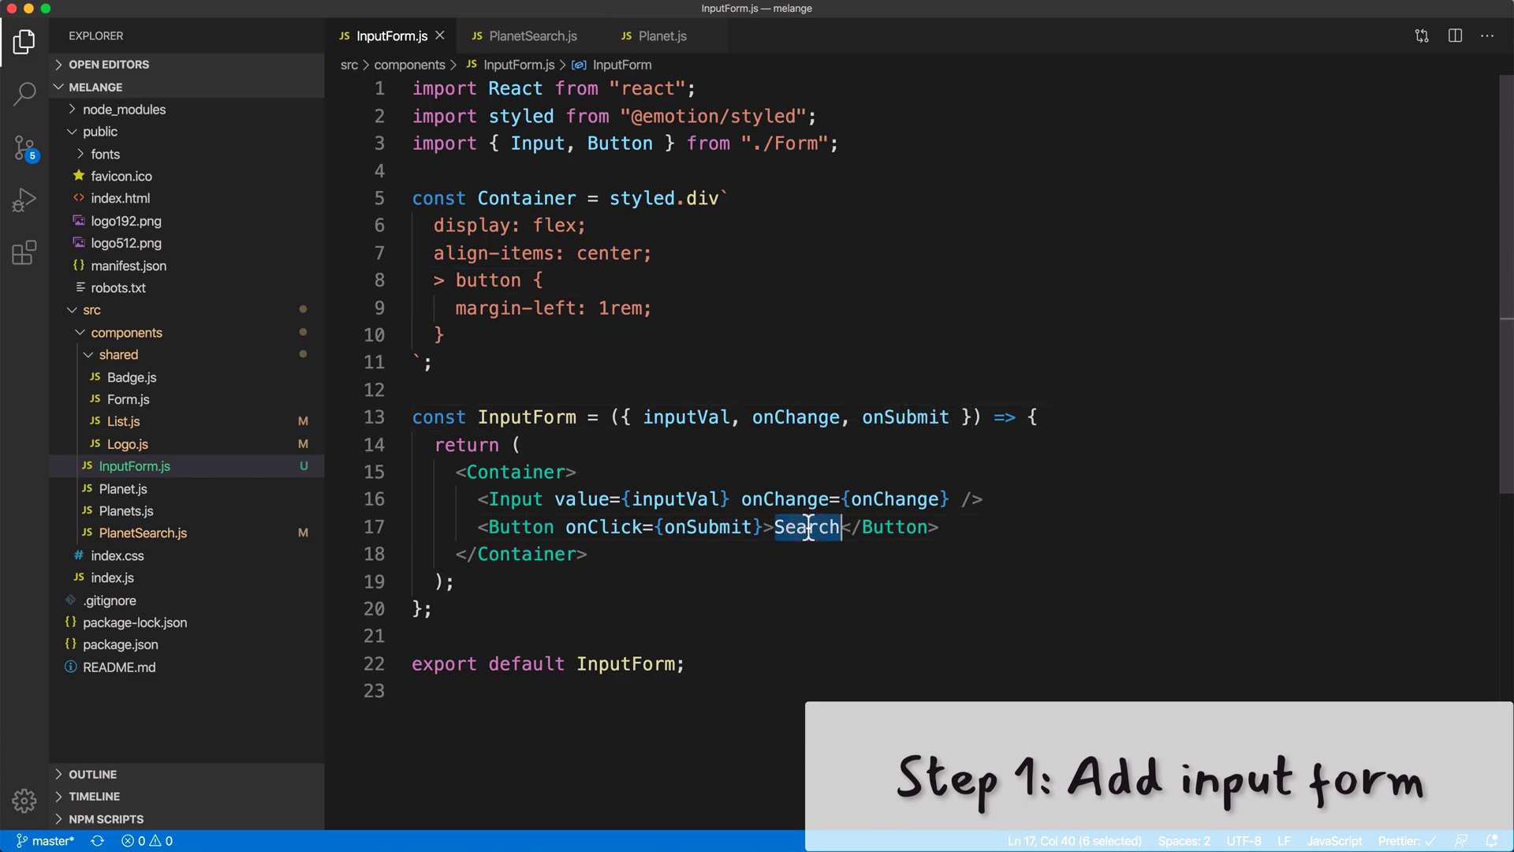
{"action": "left_click", "coordinate": [951, 416]}
{"action": "type", "text": ", buttonText"}
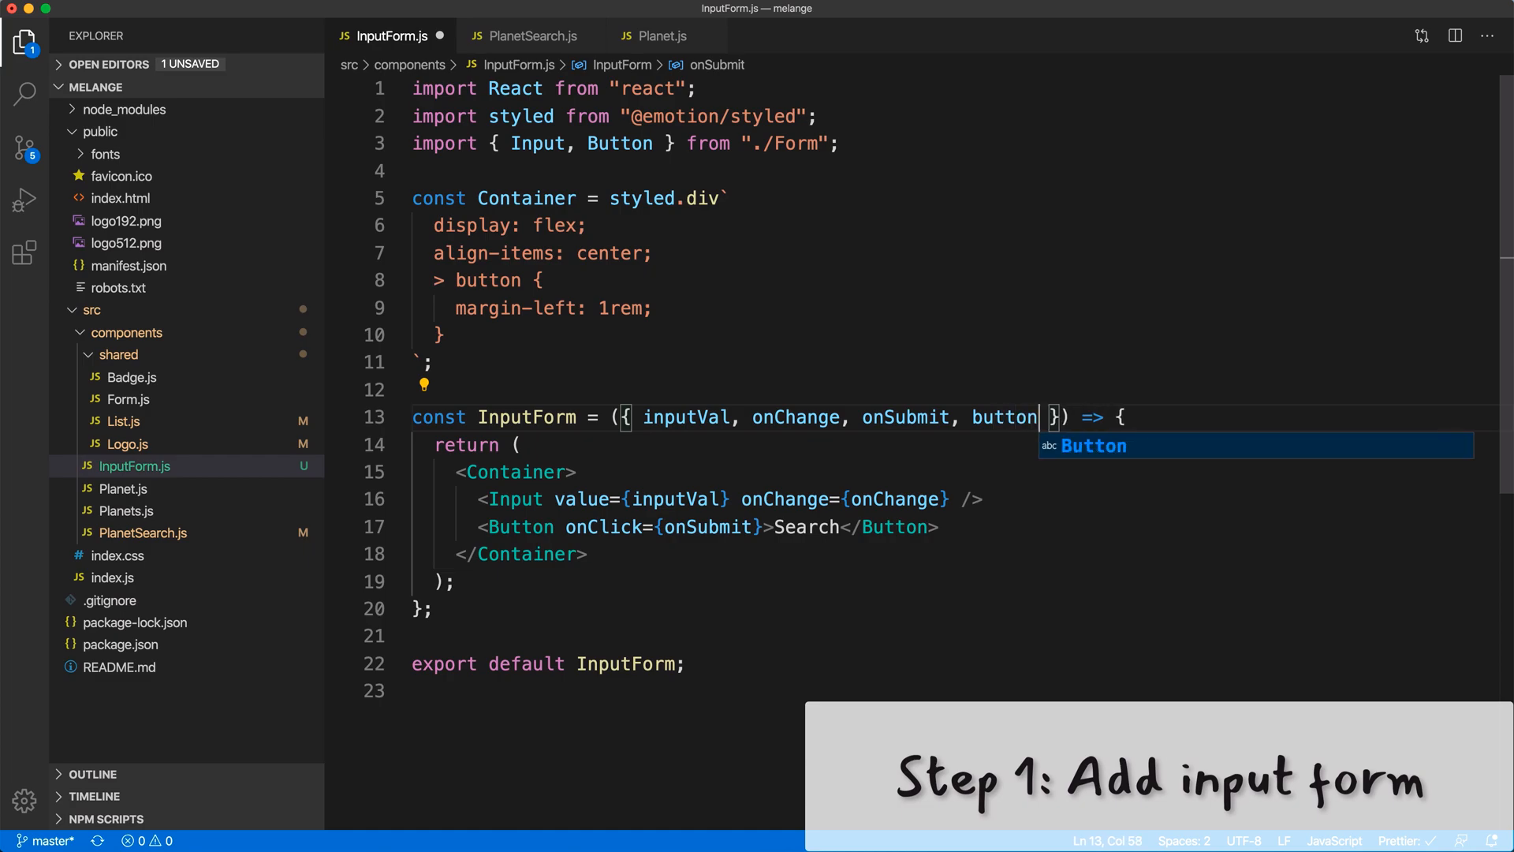
{"action": "double_click", "coordinate": [808, 528]}
{"action": "key", "text": "BackSpace"}
{"action": "type", "text": "{button"}
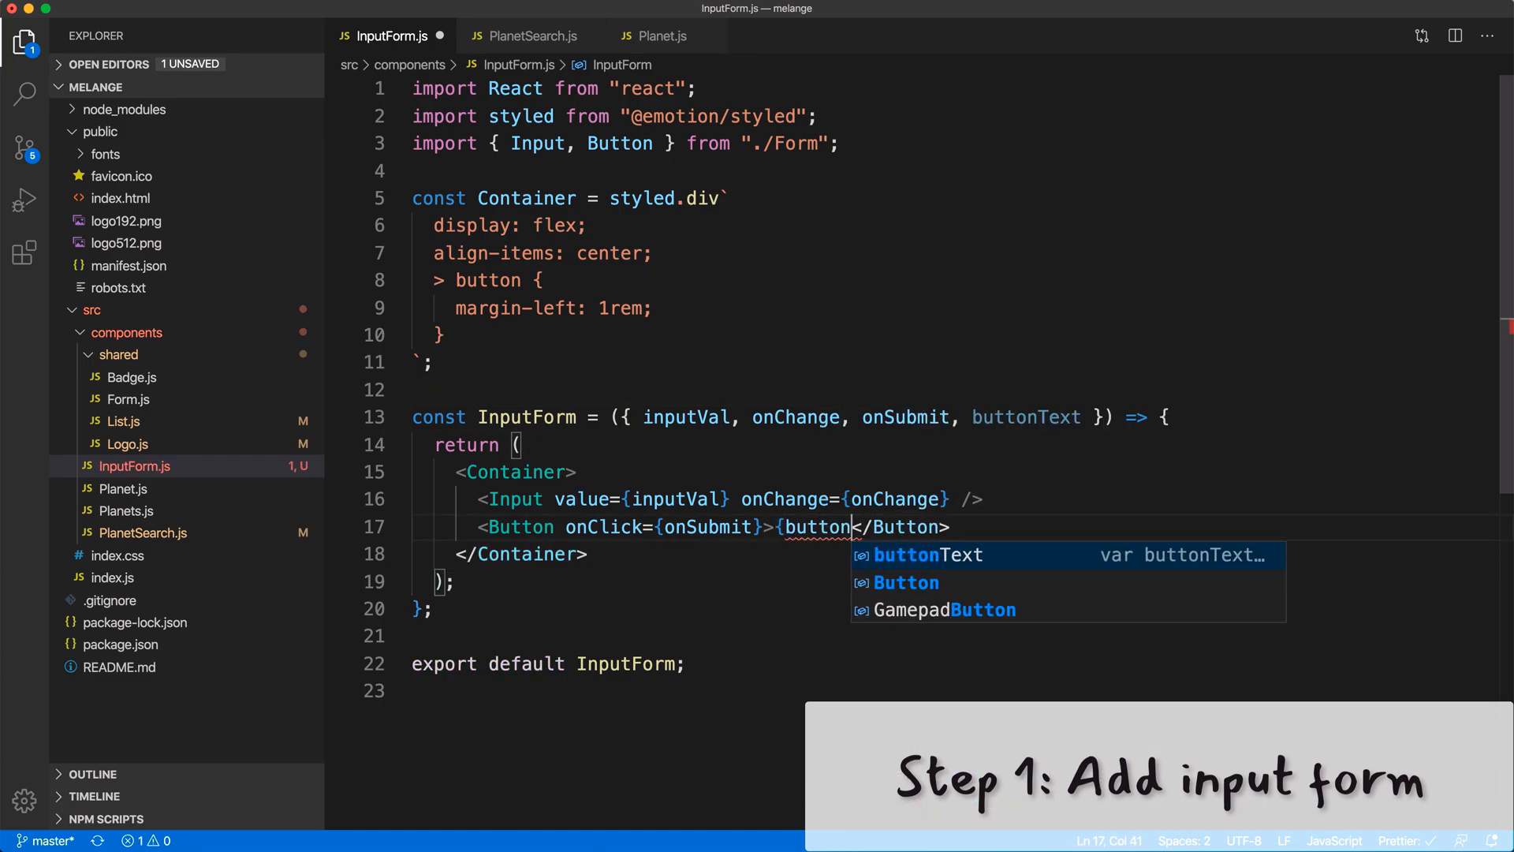
{"action": "key", "text": "Tab"}
{"action": "type", "text": "|| \"S"}
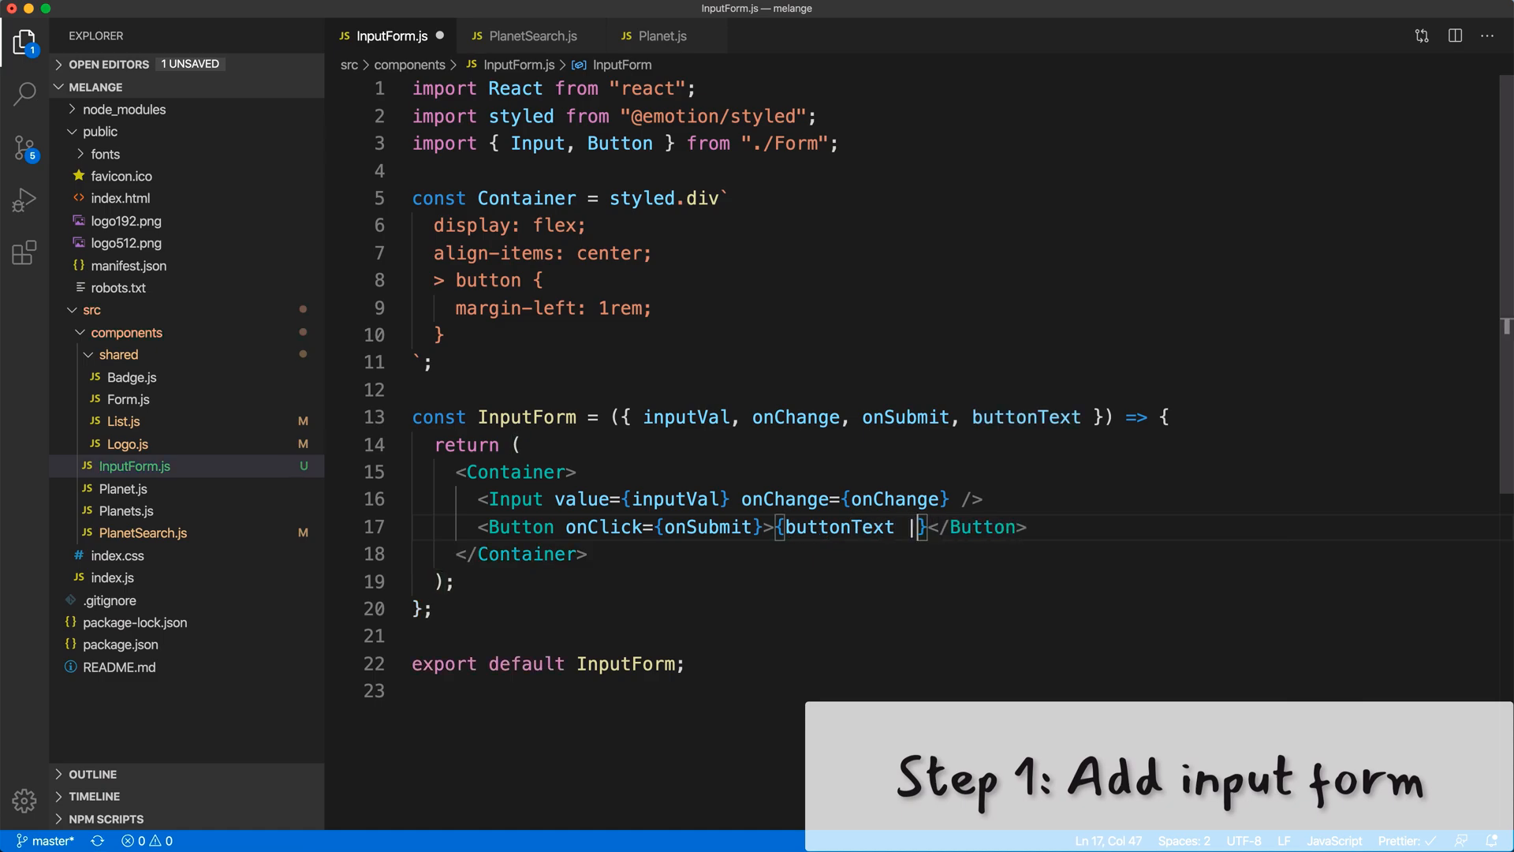
{"action": "type", "text": "earch"}
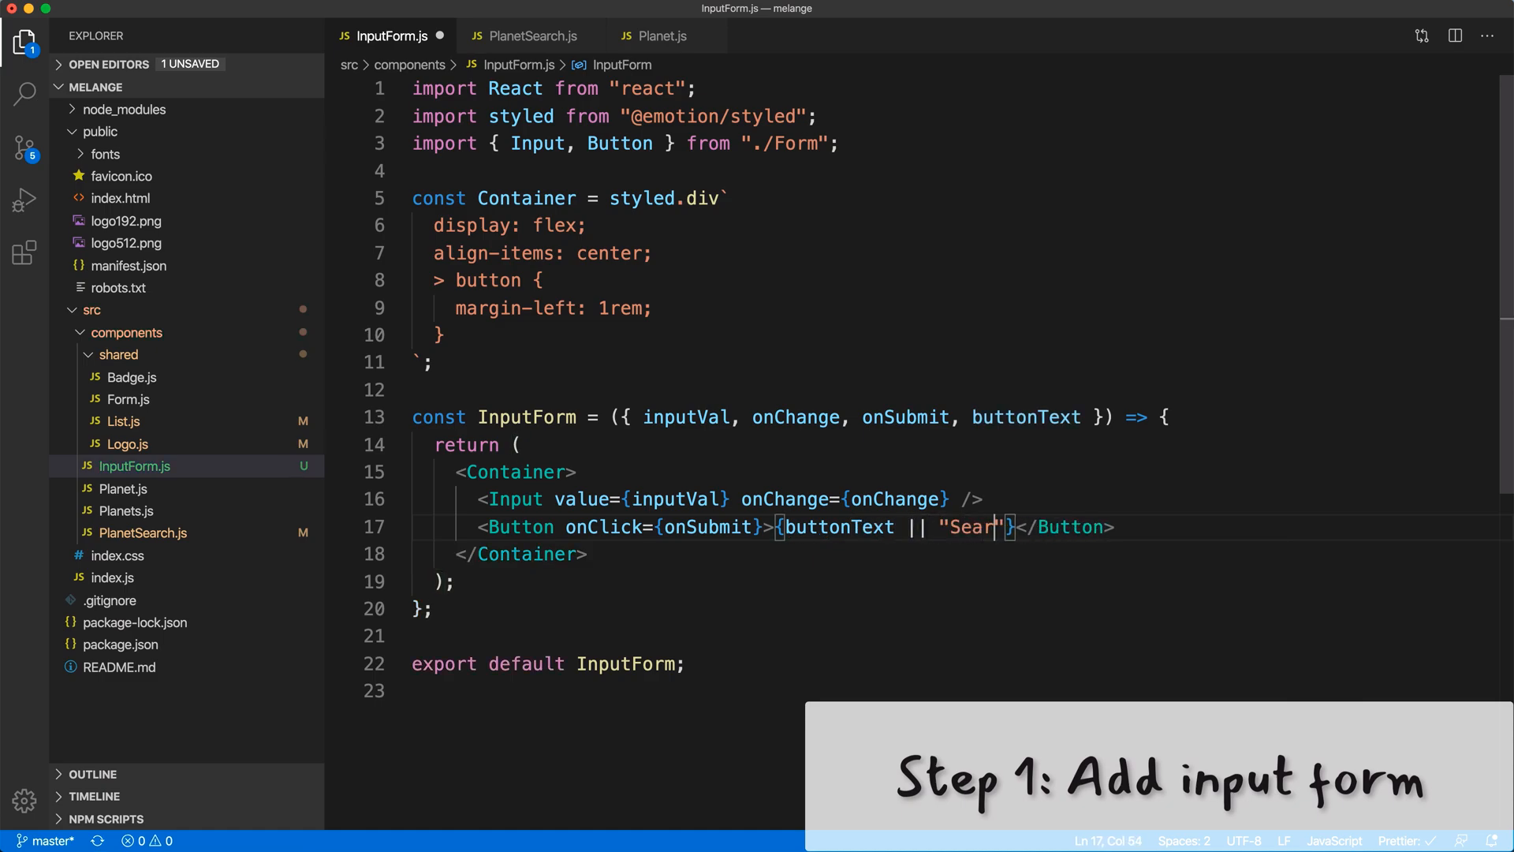
{"action": "type", "text": "\"}"}
{"action": "key", "text": "super+s"}
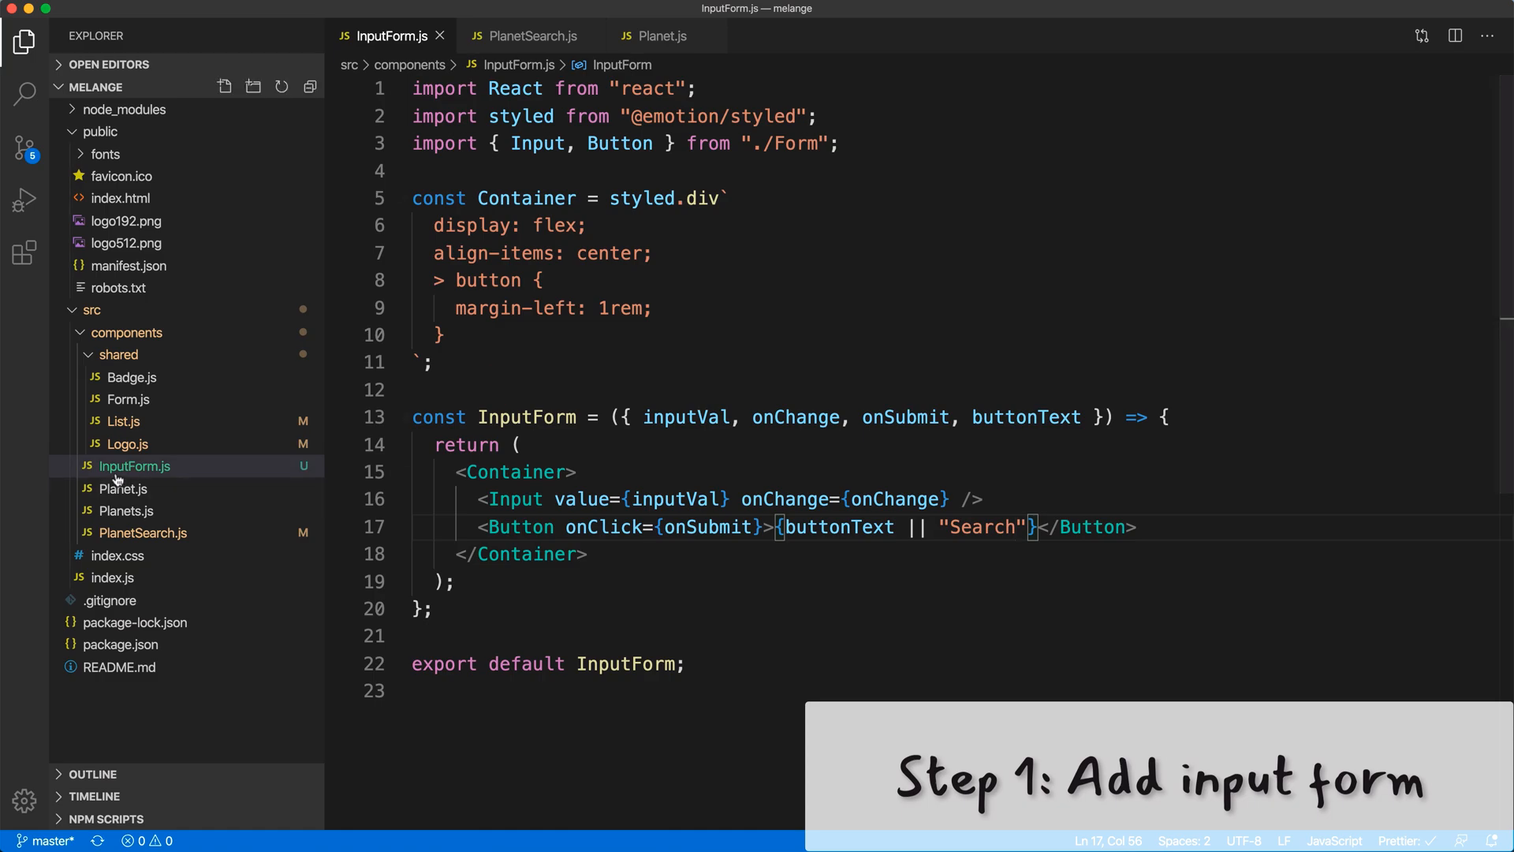
Move InputForm.js into the shared folder with imports updated, and pass onSubmit from PlanetSearch.js.
{"action": "left_click_drag", "start_coordinate": [134, 466], "coordinate": [136, 377]}
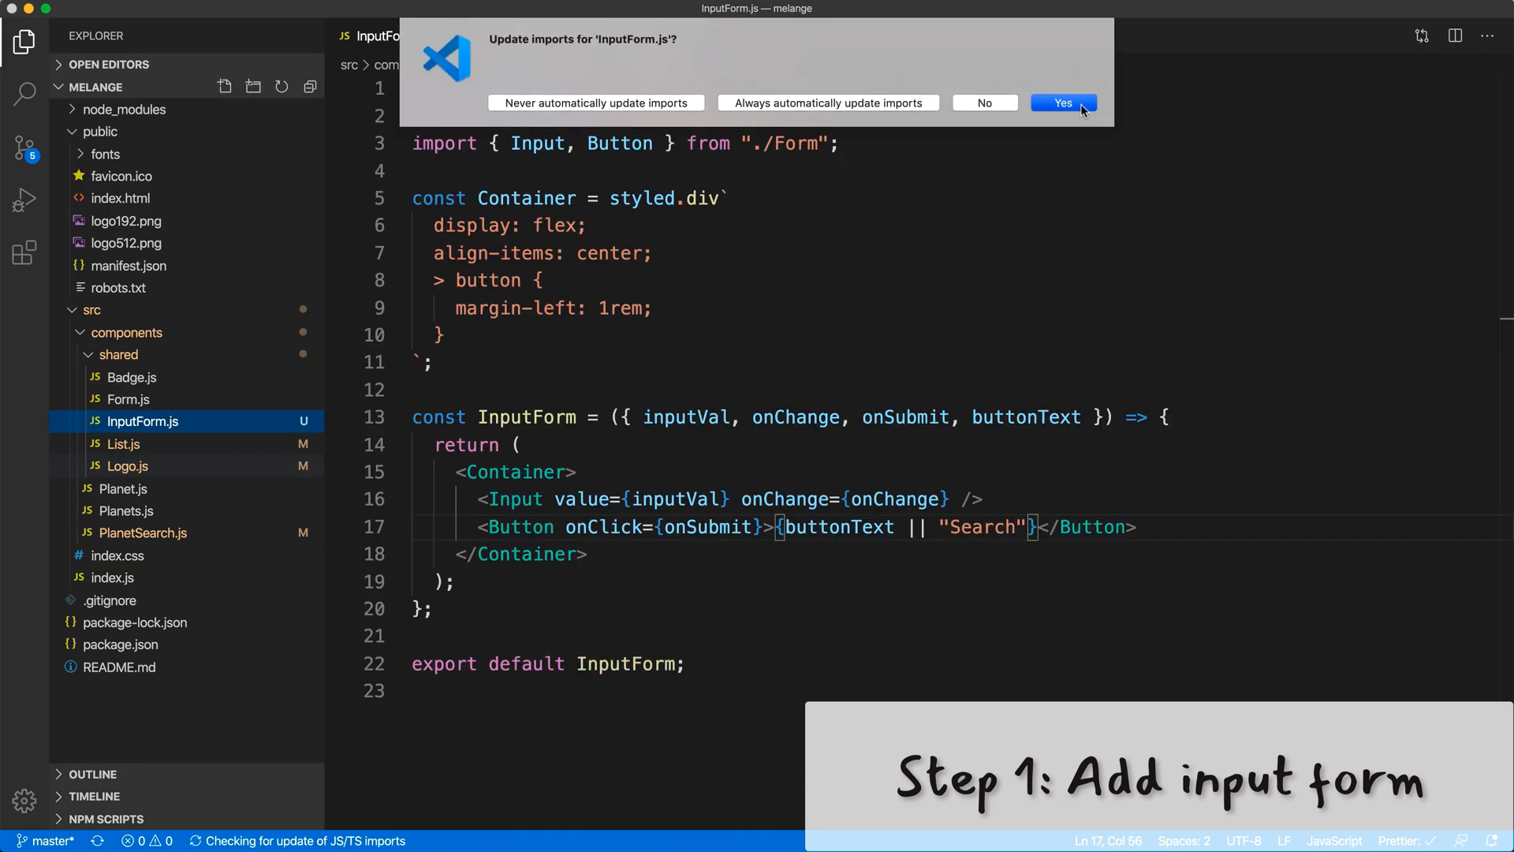
{"action": "left_click", "coordinate": [1079, 112]}
{"action": "key", "text": "ctrl+Tab"}
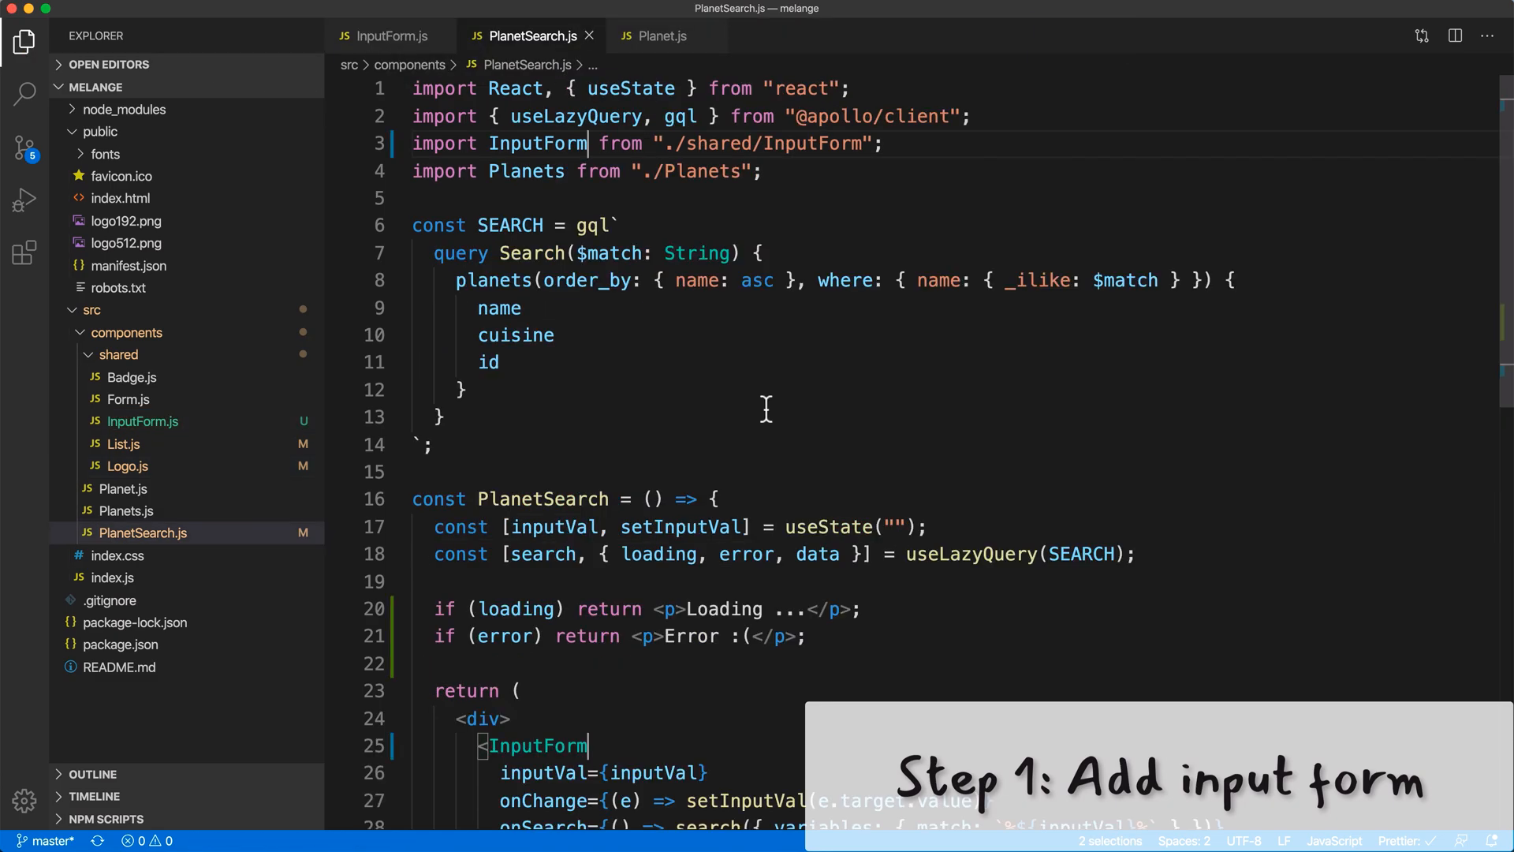
{"action": "scroll", "coordinate": [783, 530], "scroll_direction": "down", "scroll_amount": 3}
{"action": "scroll", "coordinate": [781, 530], "scroll_direction": "down", "scroll_amount": 2}
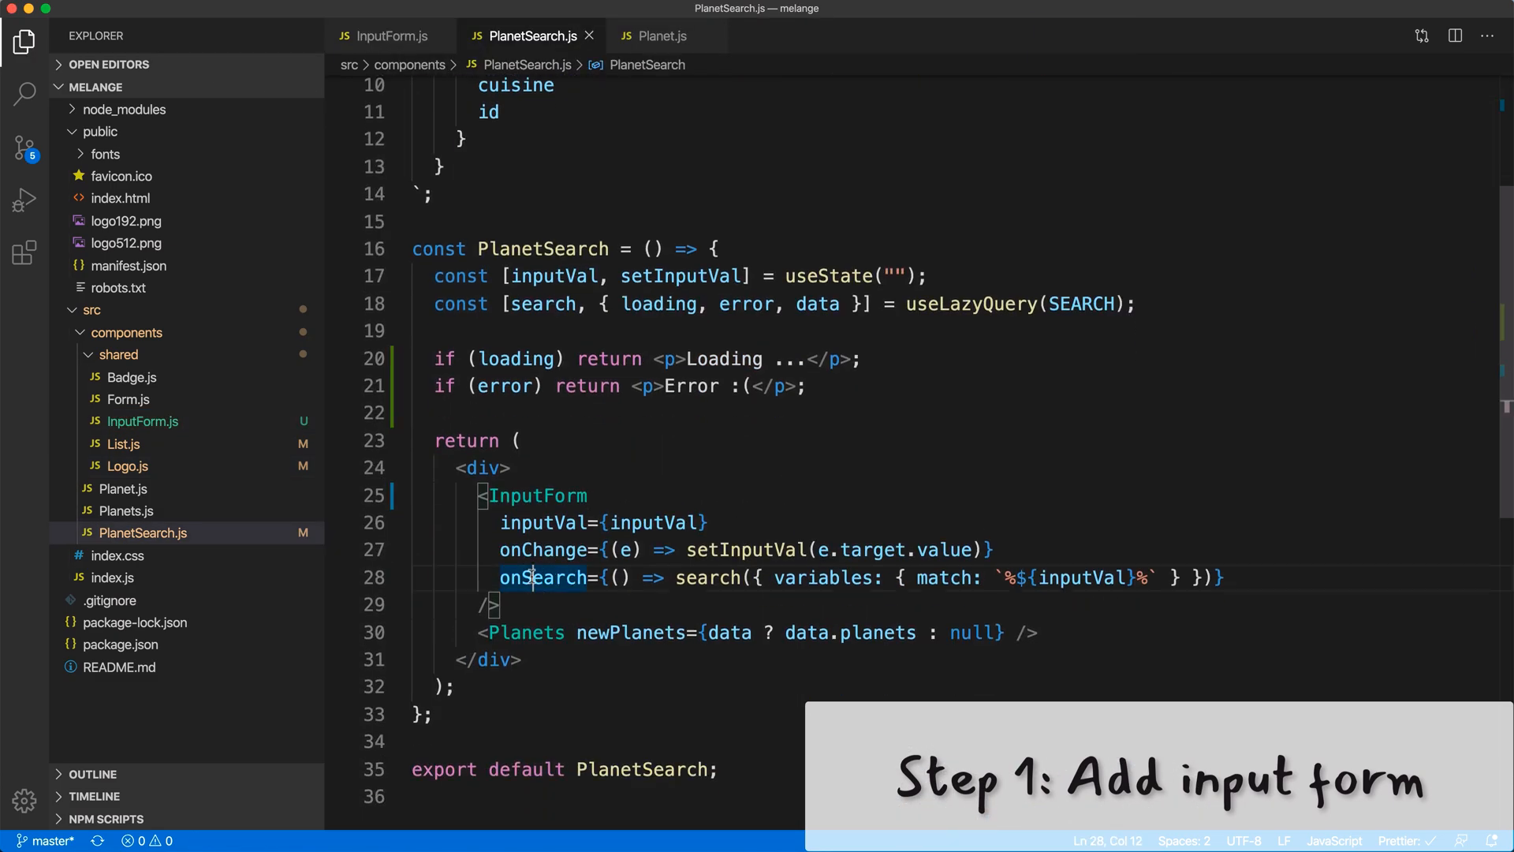
{"action": "double_click", "coordinate": [533, 579]}
{"action": "type", "text": "onSubmit"}
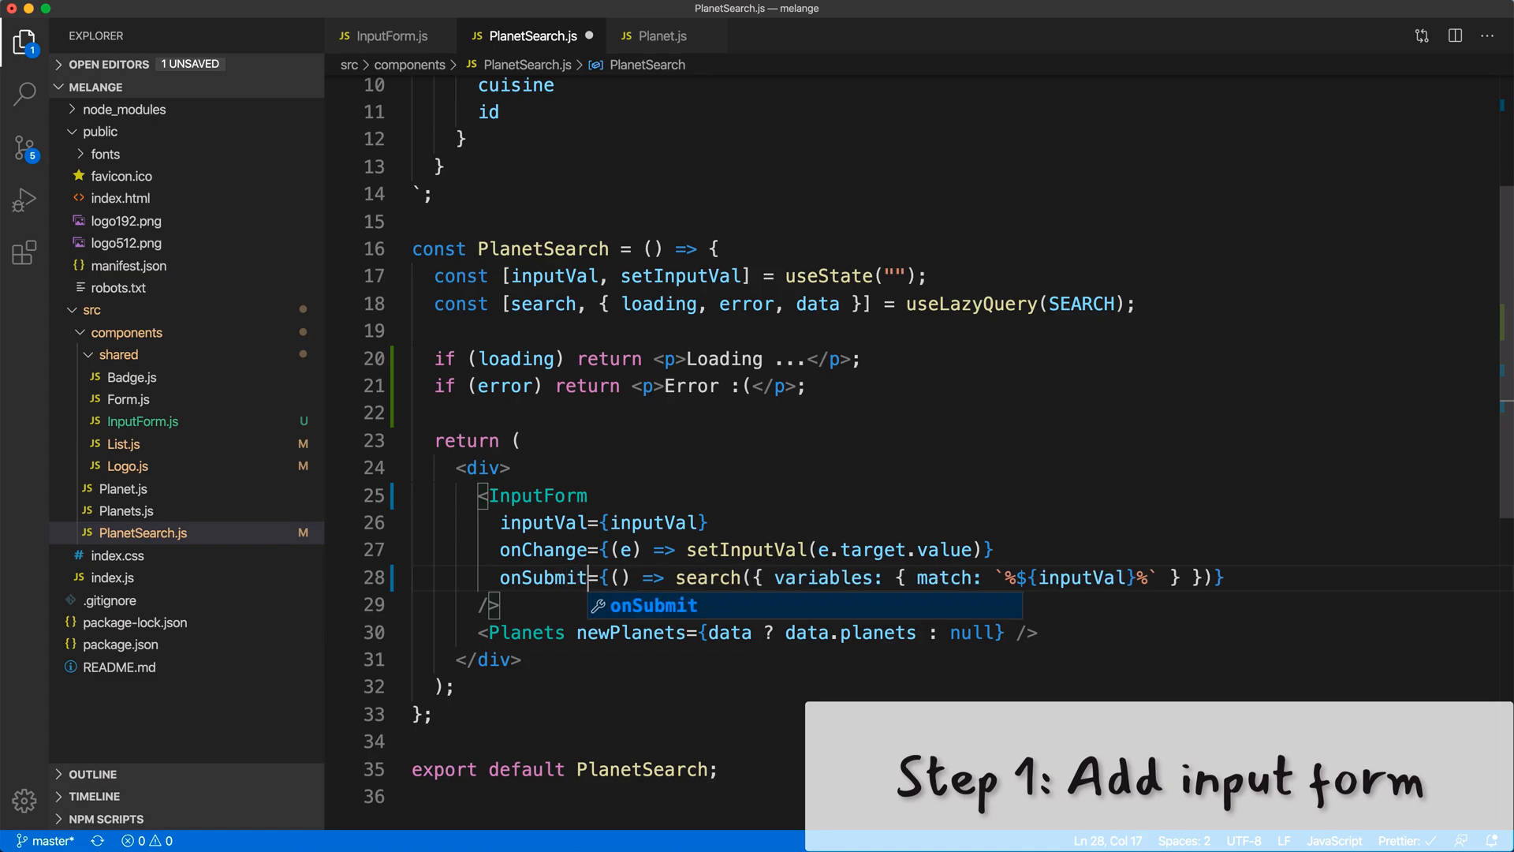
{"action": "scroll", "coordinate": [777, 356], "scroll_direction": "up", "scroll_amount": 5}
{"action": "key", "text": "ctrl+Tab"}
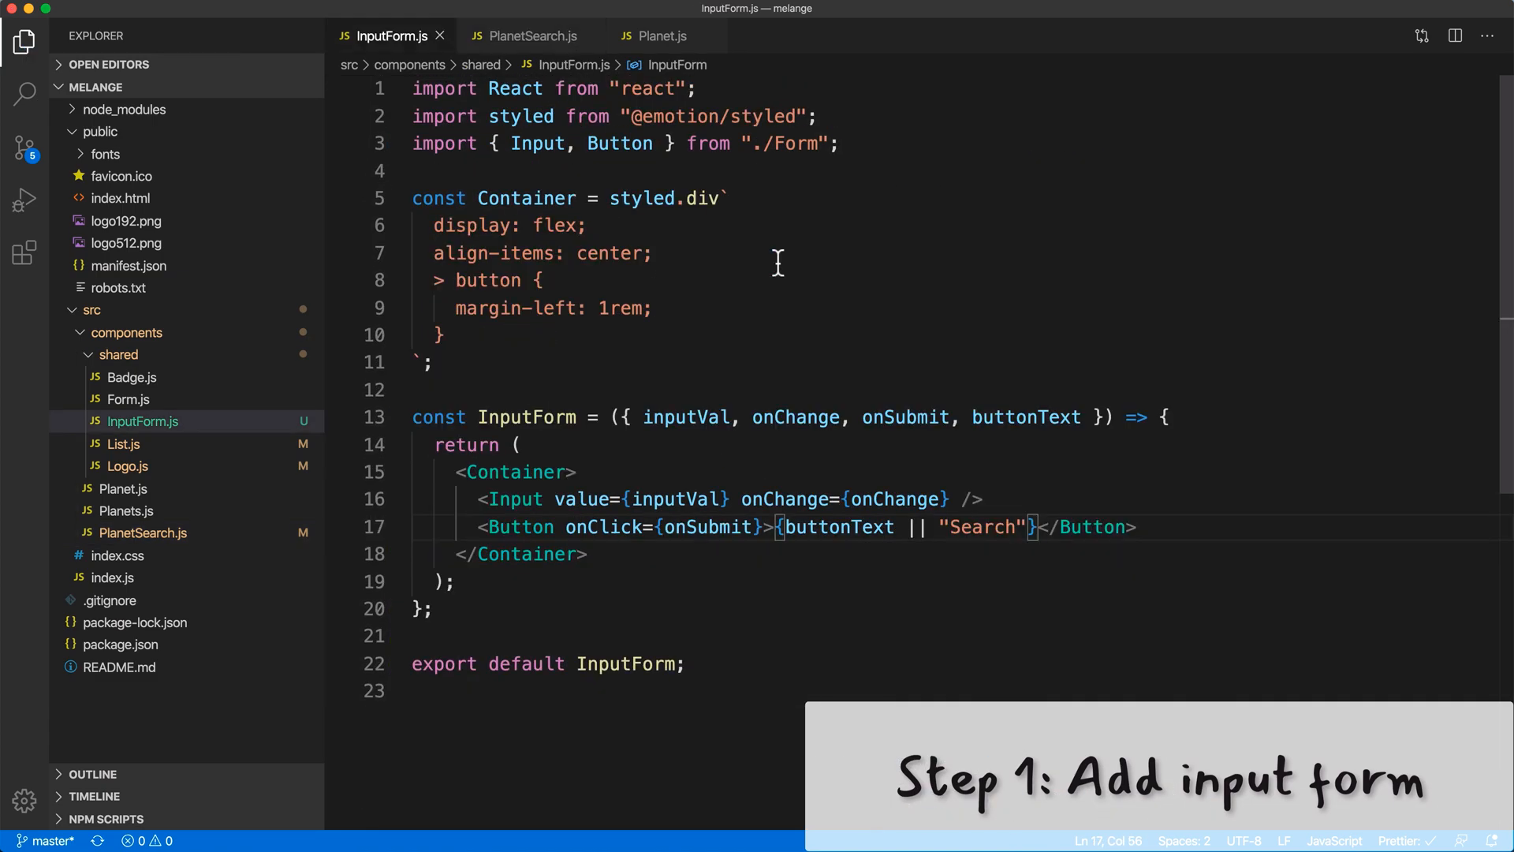
Import useState in Planet.js and add const [inputVal, setInputVal] = useState("") to the component.
{"action": "left_click", "coordinate": [654, 36]}
{"action": "left_click", "coordinate": [459, 197]}
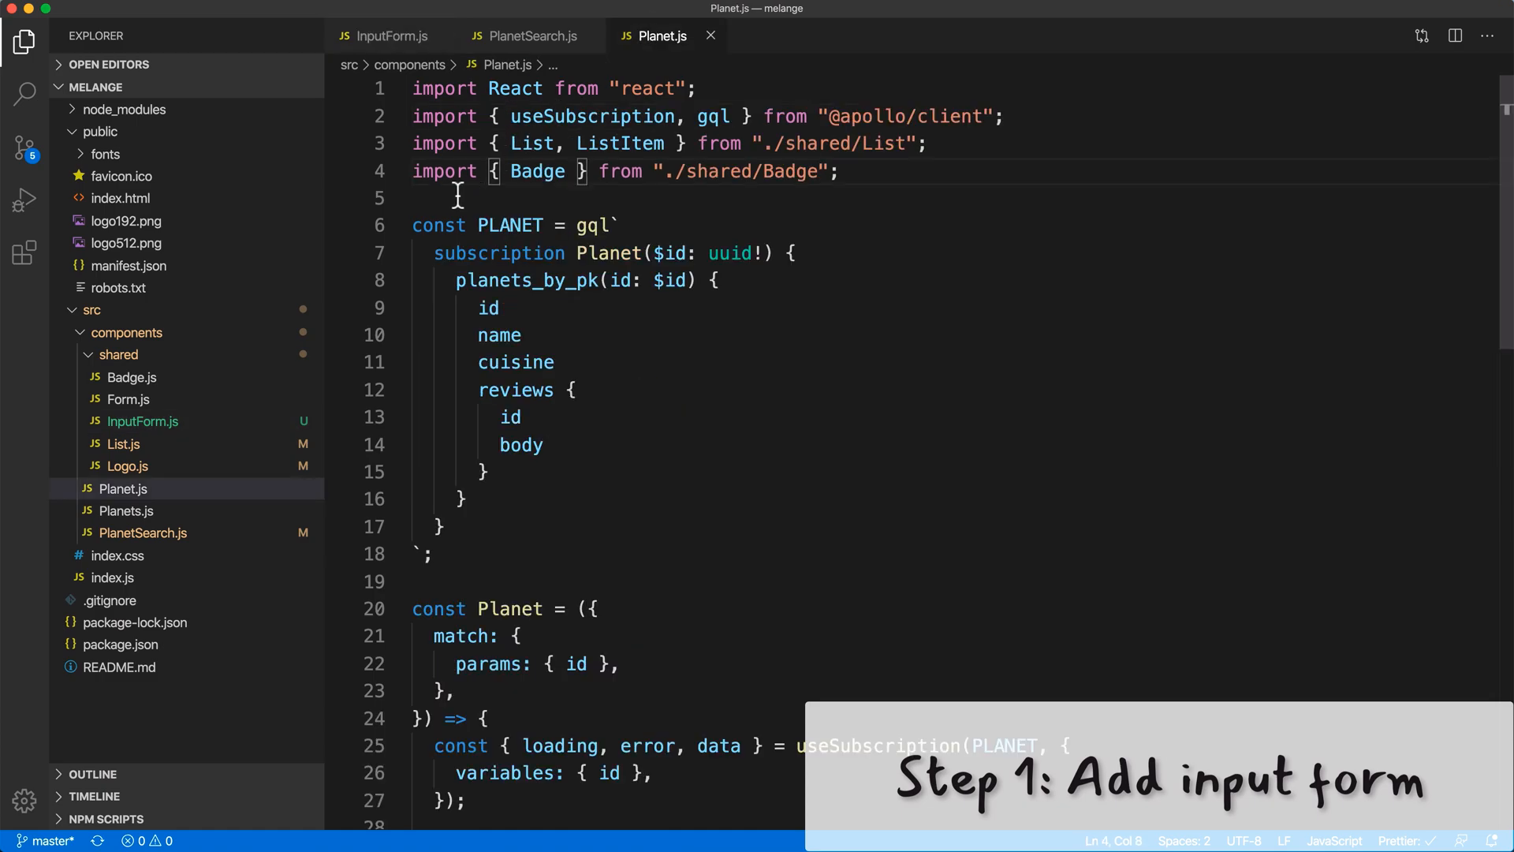
{"action": "type", "text": "import InputForm from \"./shared/InputForm\";"}
{"action": "key", "text": "Return"}
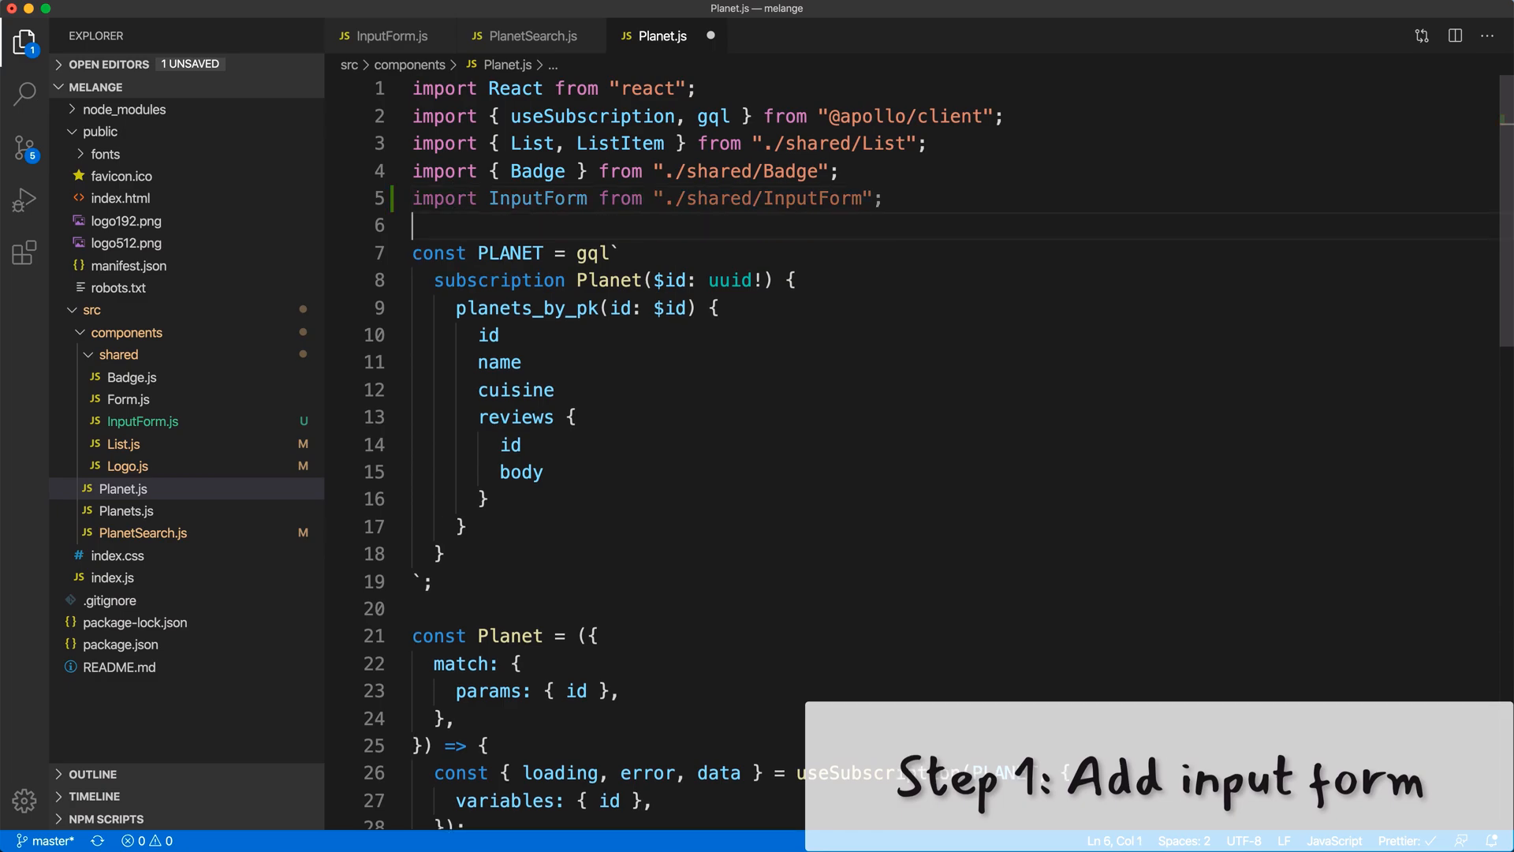
{"action": "key", "text": "ctrl+s"}
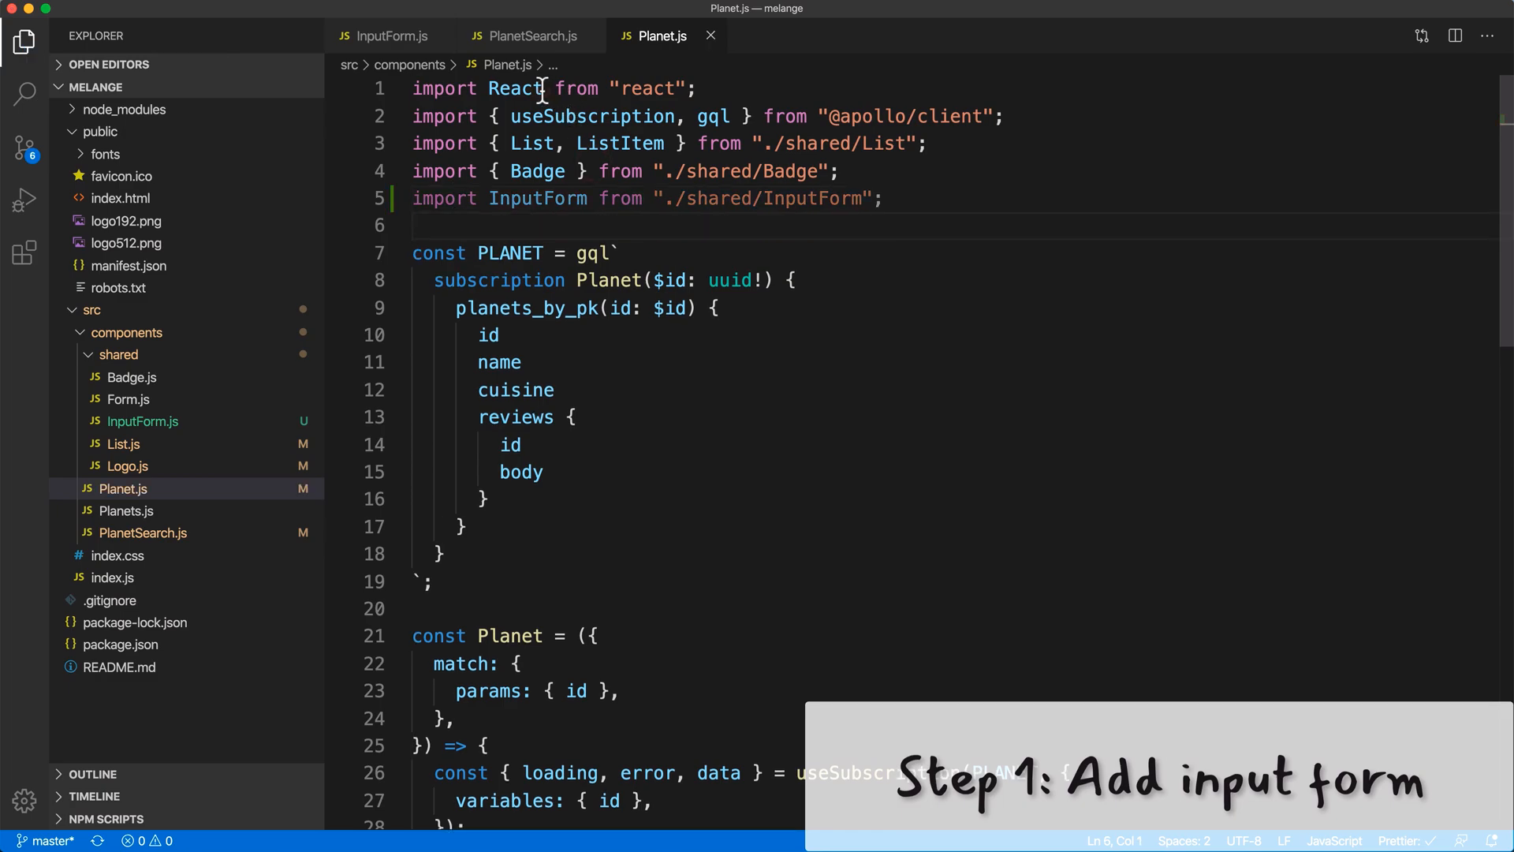
{"action": "left_click", "coordinate": [544, 88]}
{"action": "type", "text": ", { useState }"}
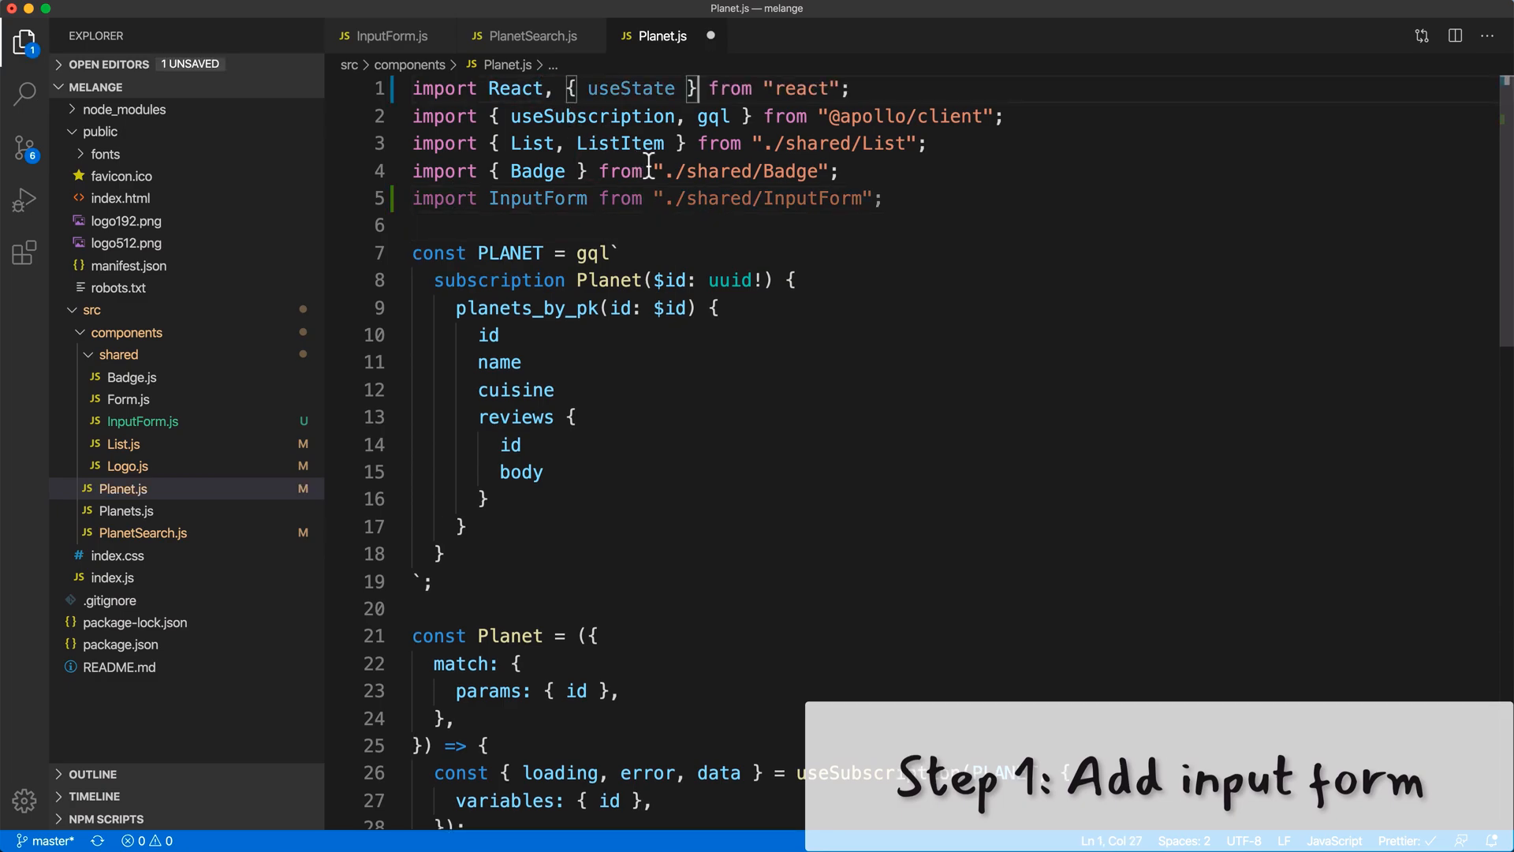
{"action": "left_click", "coordinate": [757, 389]}
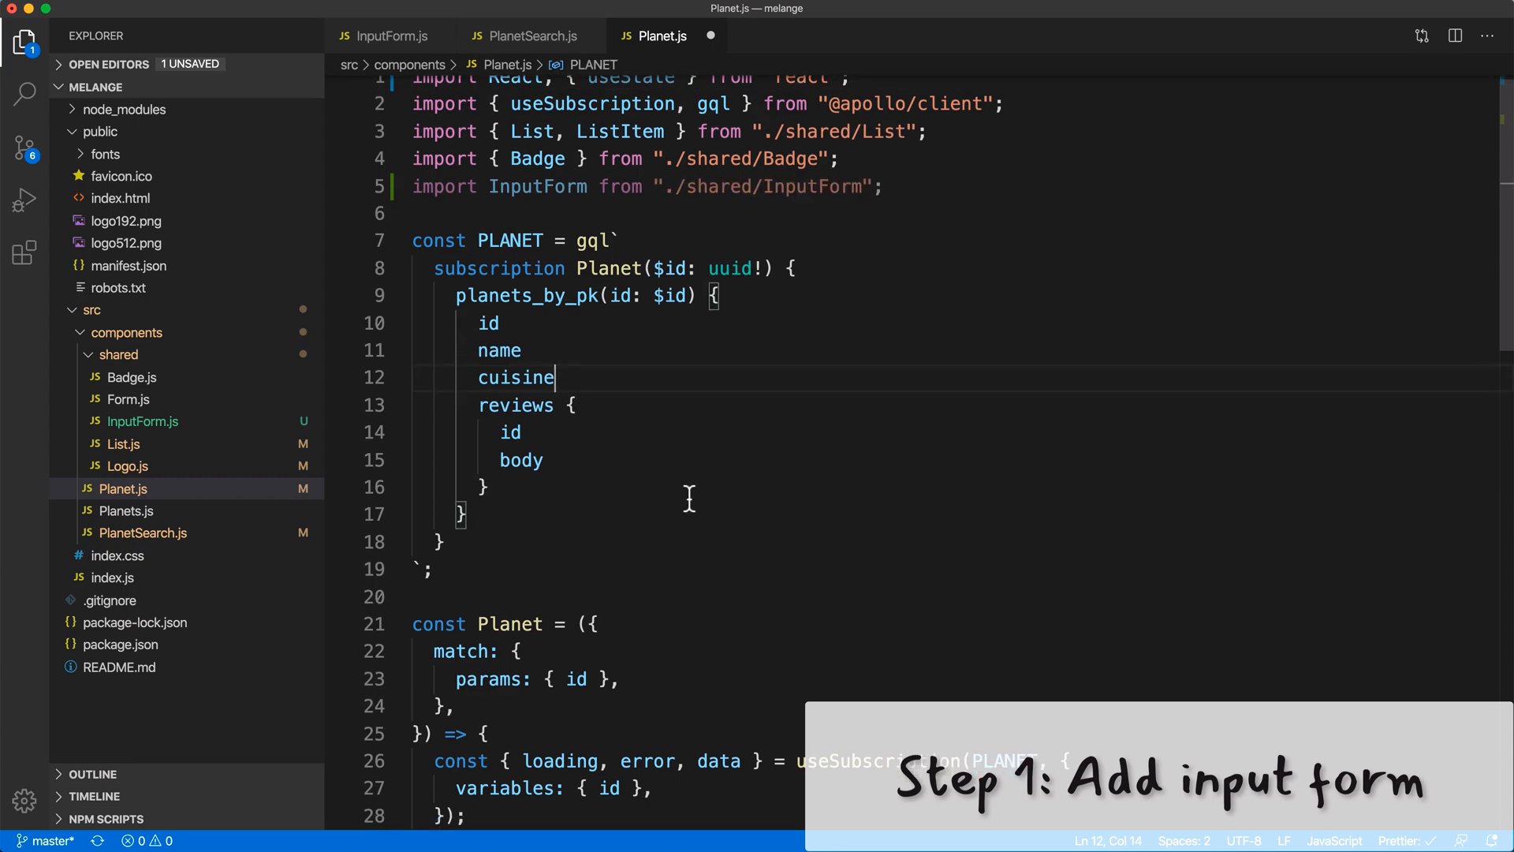
{"action": "scroll", "coordinate": [734, 497], "scroll_direction": "down", "scroll_amount": 4}
{"action": "left_click", "coordinate": [490, 455]}
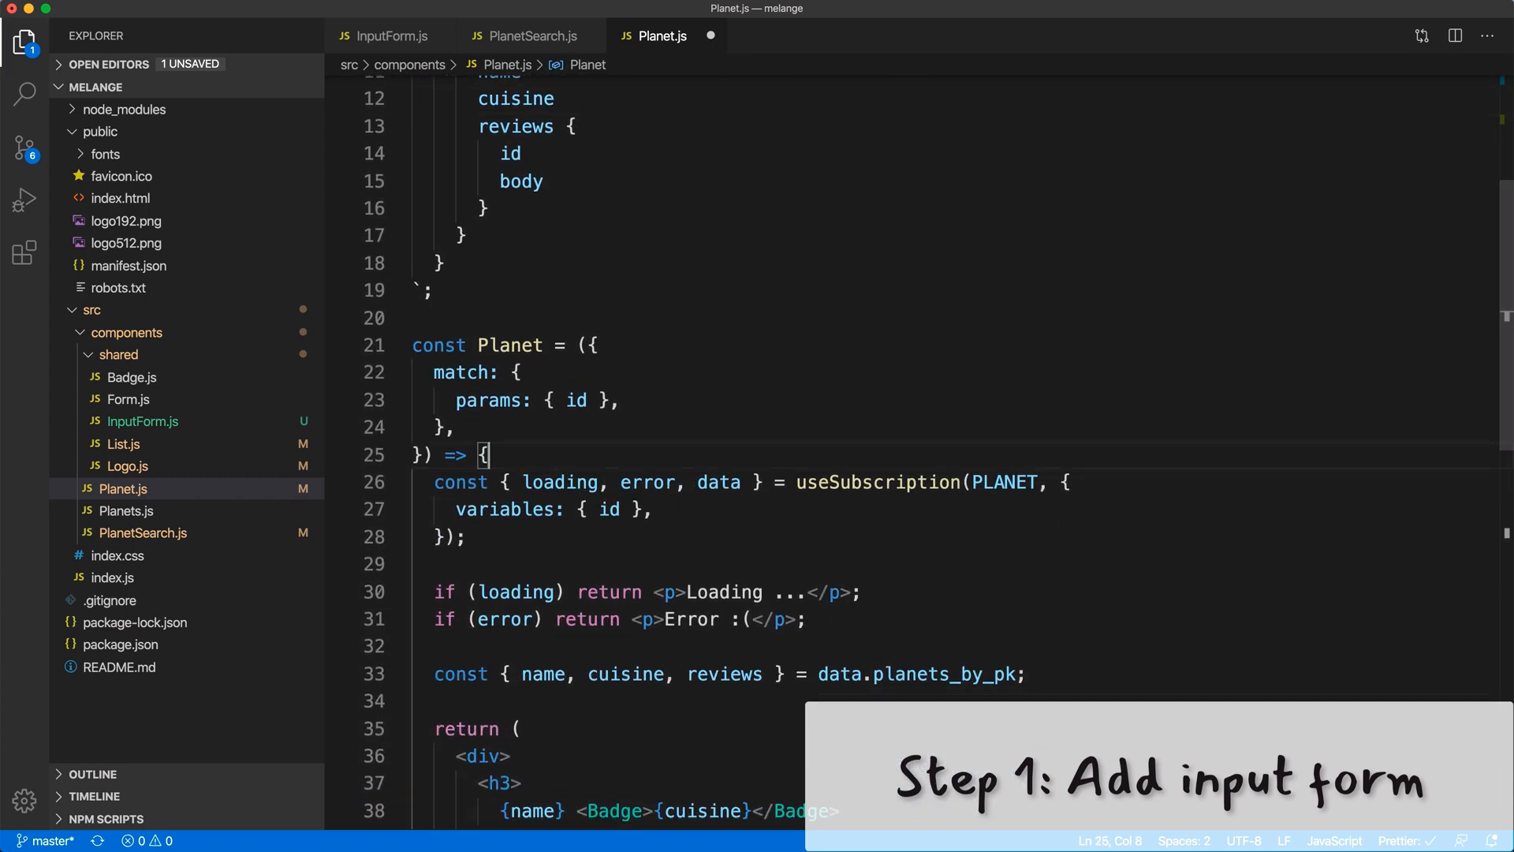
{"action": "key", "text": "Return"}
{"action": "type", "text": "const [inputVal, setInputVal] = useState(\"\");"}
{"action": "key", "text": "Return"}
{"action": "key", "text": "BackSpace"}
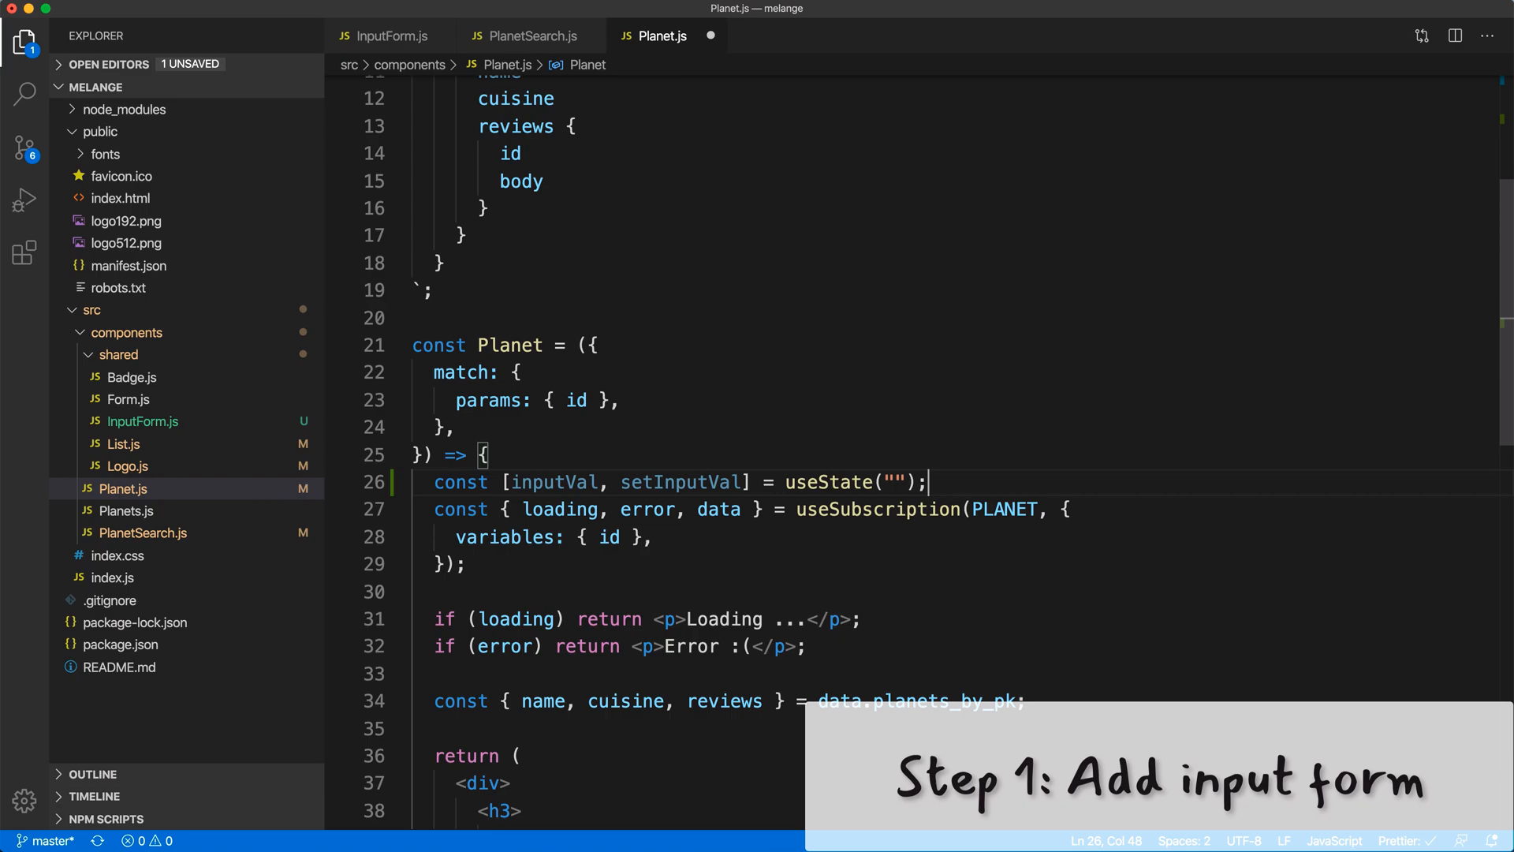
{"action": "key", "text": "super+s"}
Render an InputForm with buttonText="Submit" below the planet heading and save.
{"action": "double_click", "coordinate": [717, 510]}
{"action": "scroll", "coordinate": [733, 509], "scroll_direction": "down", "scroll_amount": 5}
{"action": "scroll", "coordinate": [663, 509], "scroll_direction": "down", "scroll_amount": 5}
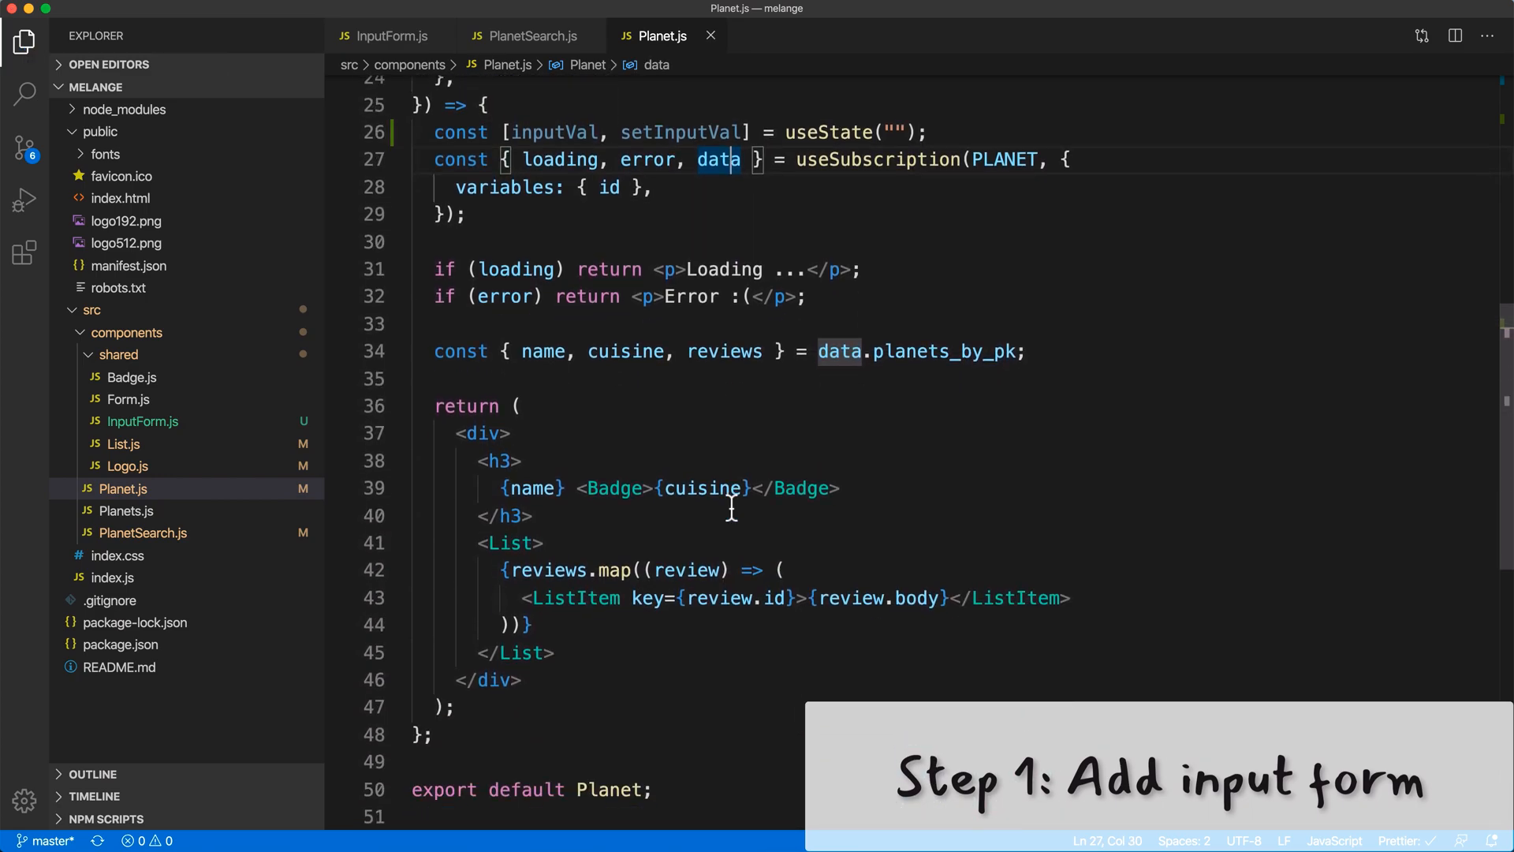
{"action": "scroll", "coordinate": [616, 521], "scroll_direction": "down", "scroll_amount": 3}
{"action": "left_click", "coordinate": [587, 537]}
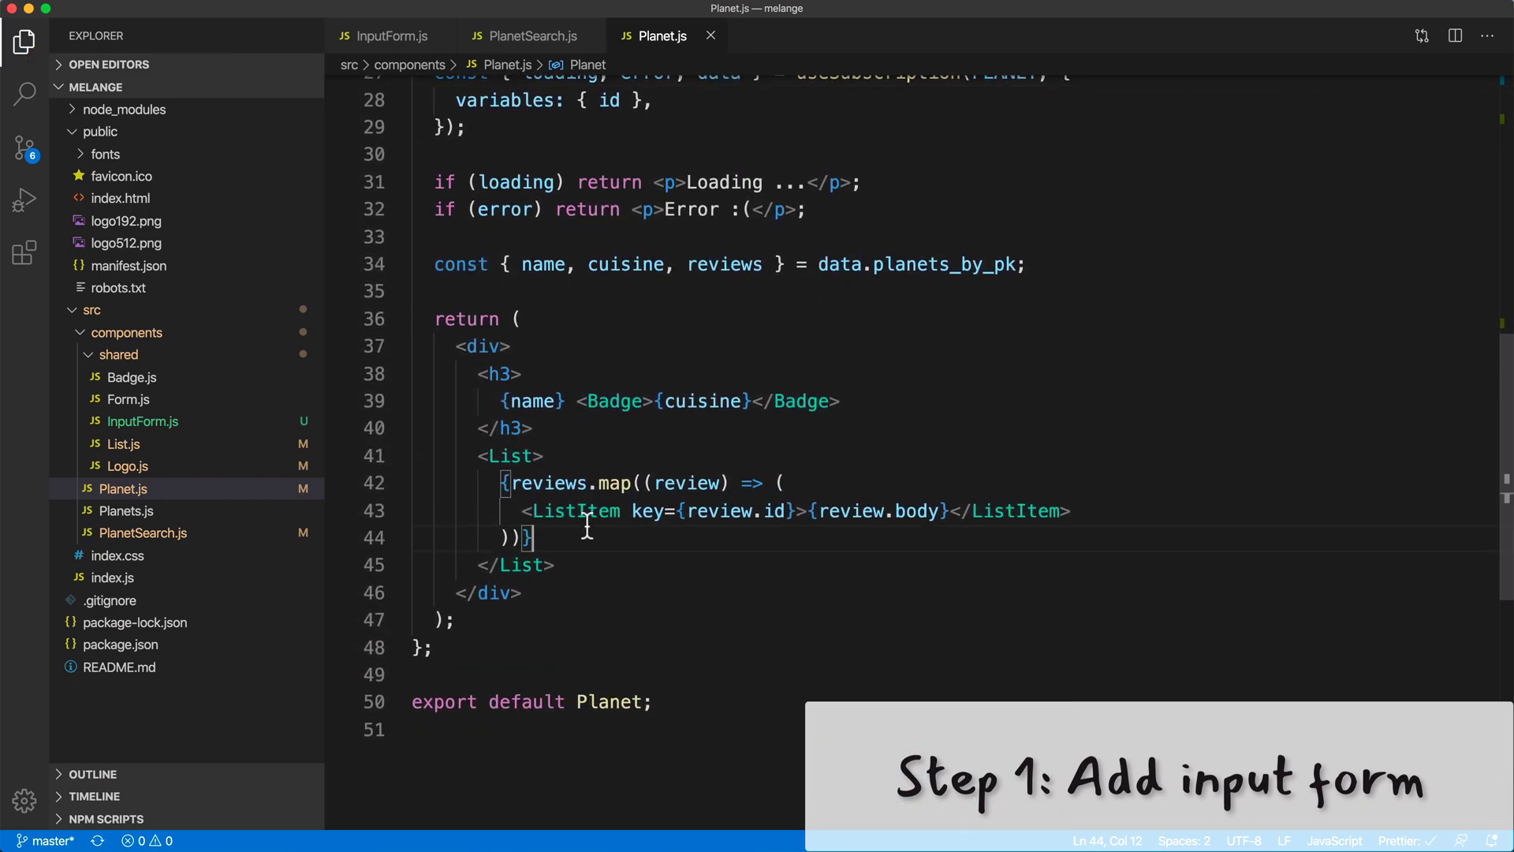
{"action": "left_click", "coordinate": [542, 429]}
{"action": "key", "text": "Return"}
{"action": "type", "text": "<InputForm         inputVal={inputVal}         onChange={(e) => setInputVal(e.target.value)}         onSubmit={() => {}}       />"}
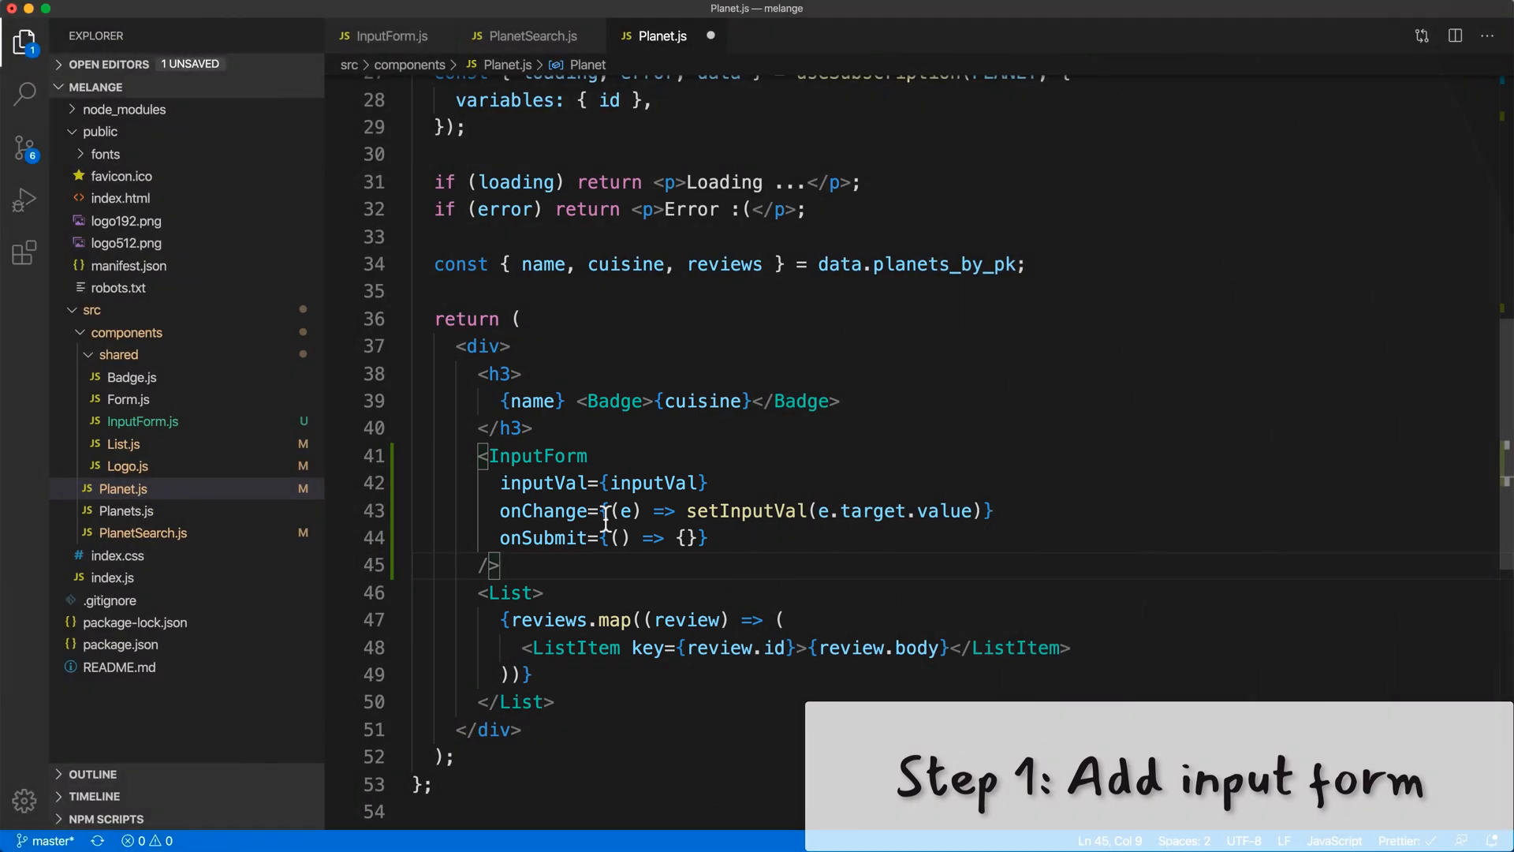
{"action": "left_click", "coordinate": [710, 537]}
{"action": "key", "text": "Return"}
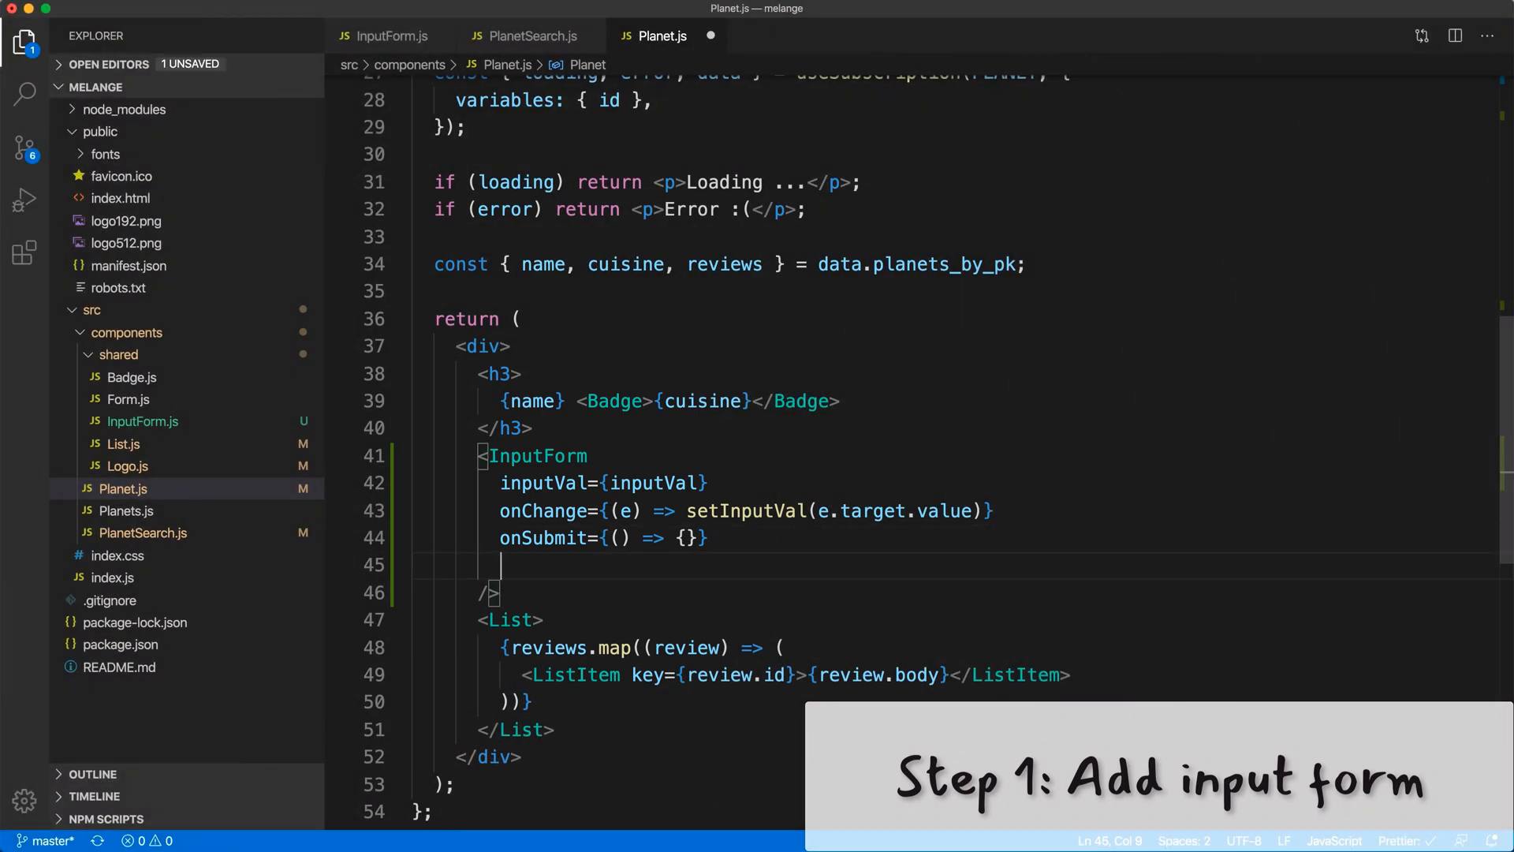
{"action": "type", "text": "buttonText=\"Submit\""}
{"action": "key", "text": "super+s"}
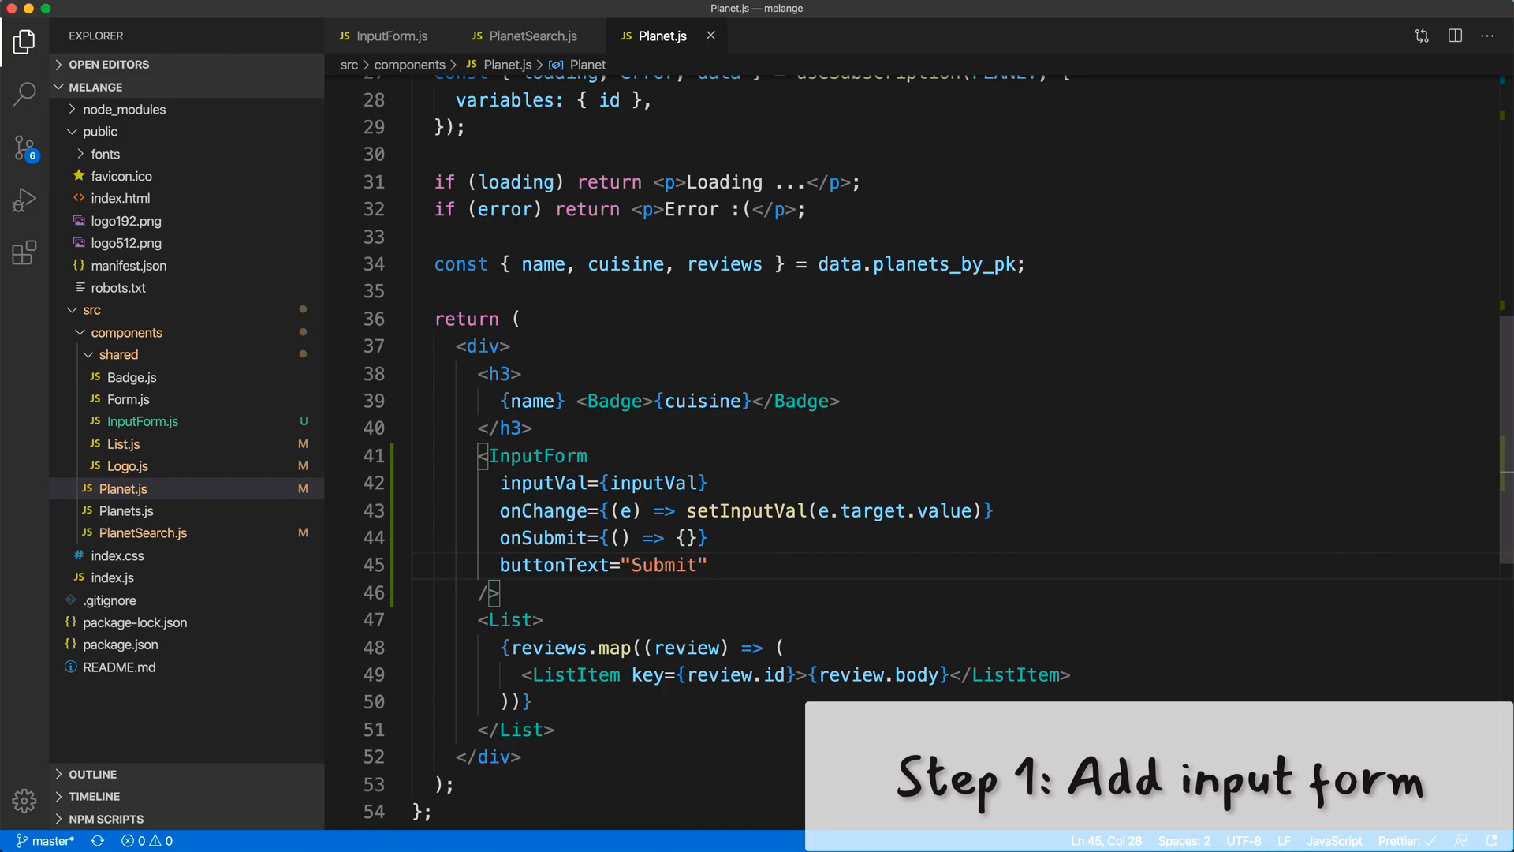
{"action": "key", "text": "super+Tab"}
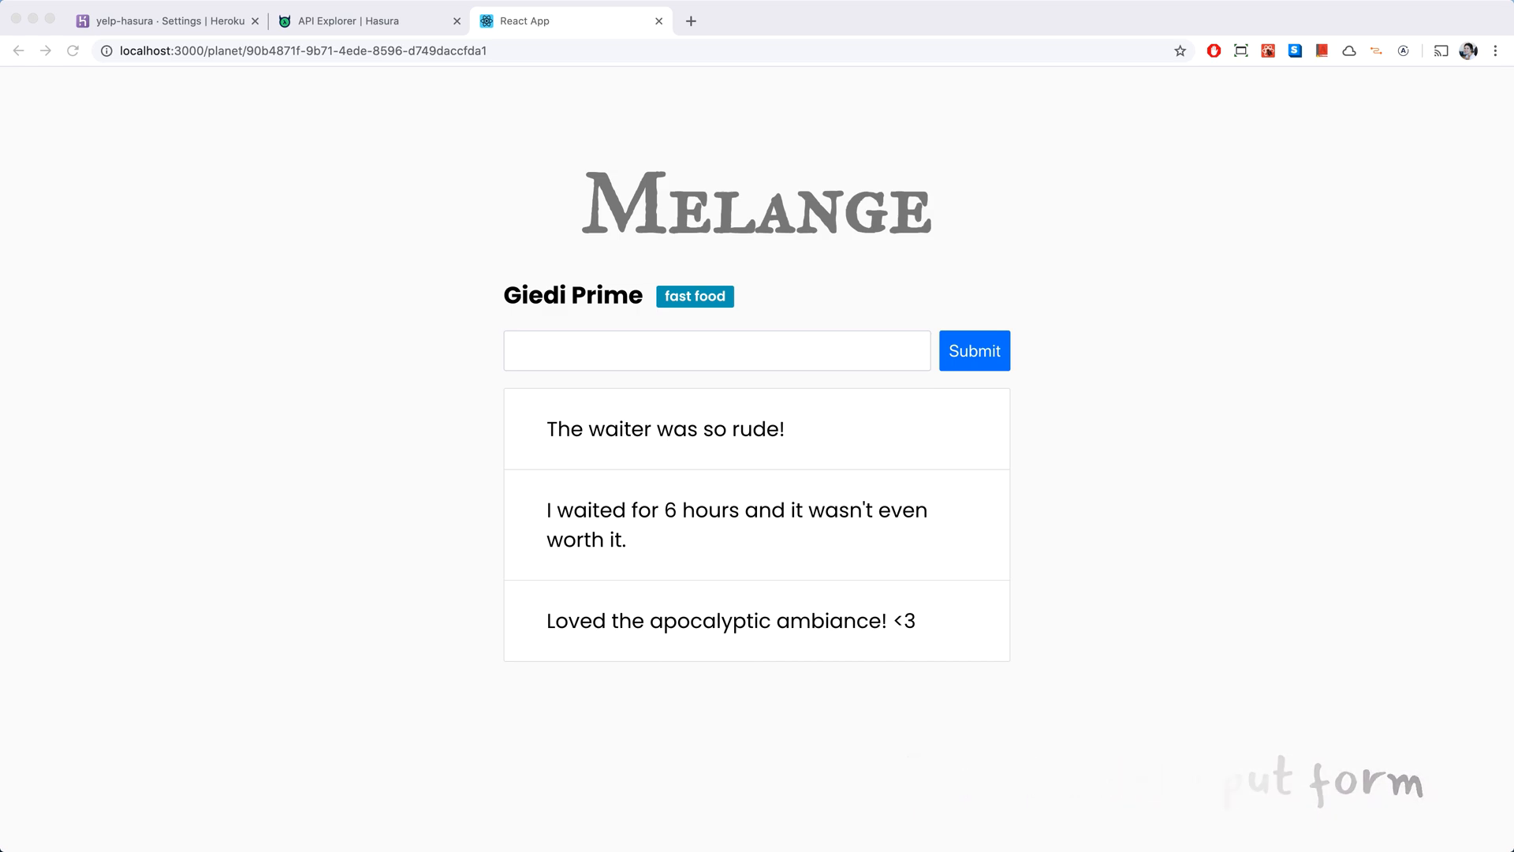
Switch to the Hasura API Explorer tab after checking the new form.
{"action": "left_click", "coordinate": [367, 19]}
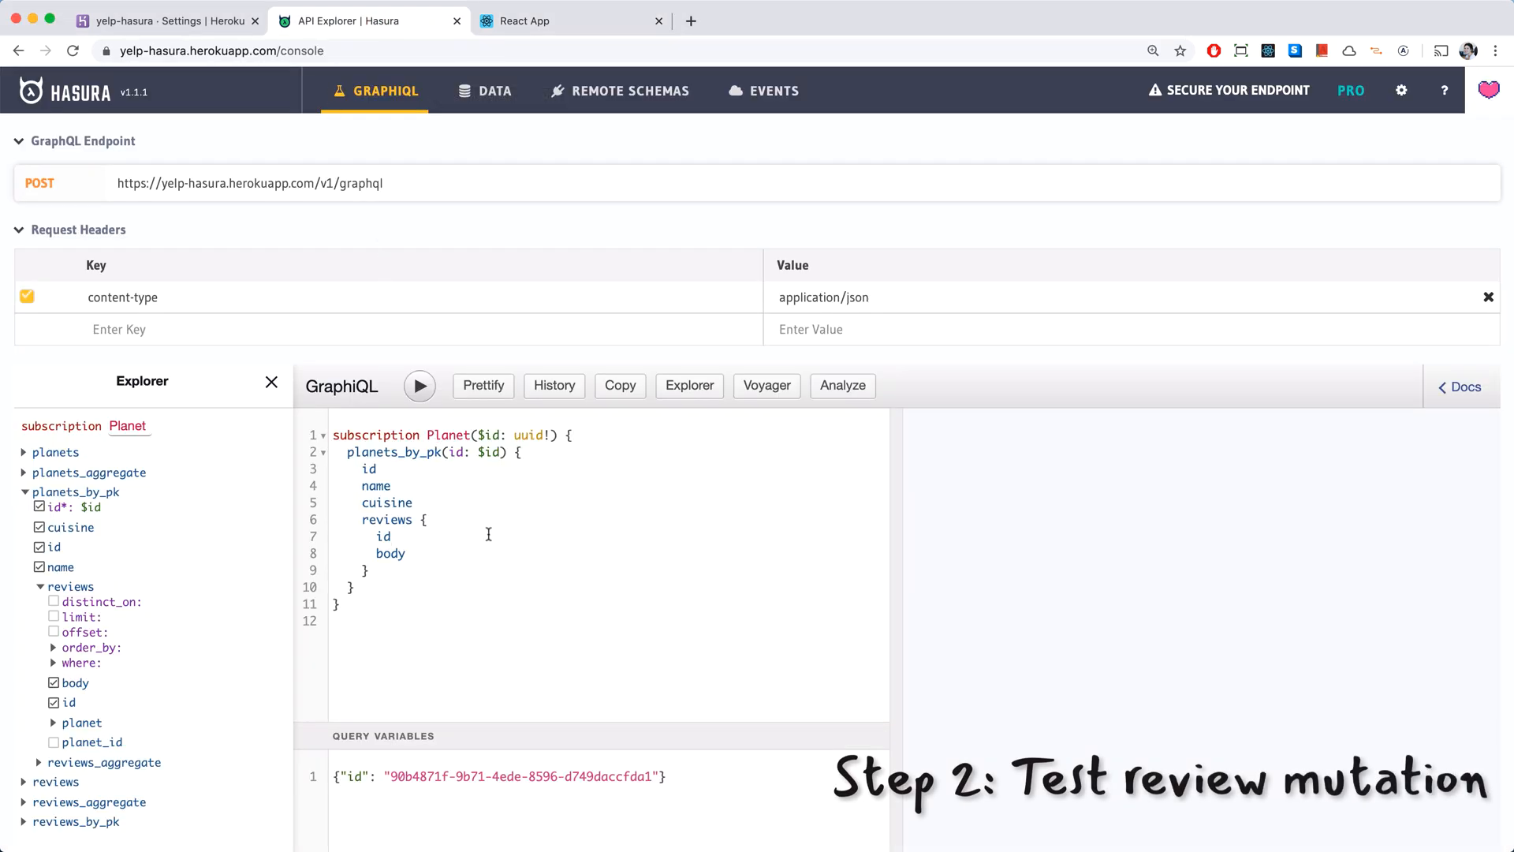
Clear the subscription query and add a new Mutation template from the Explorer.
{"action": "key", "text": "super+a"}
{"action": "key", "text": "BackSpace"}
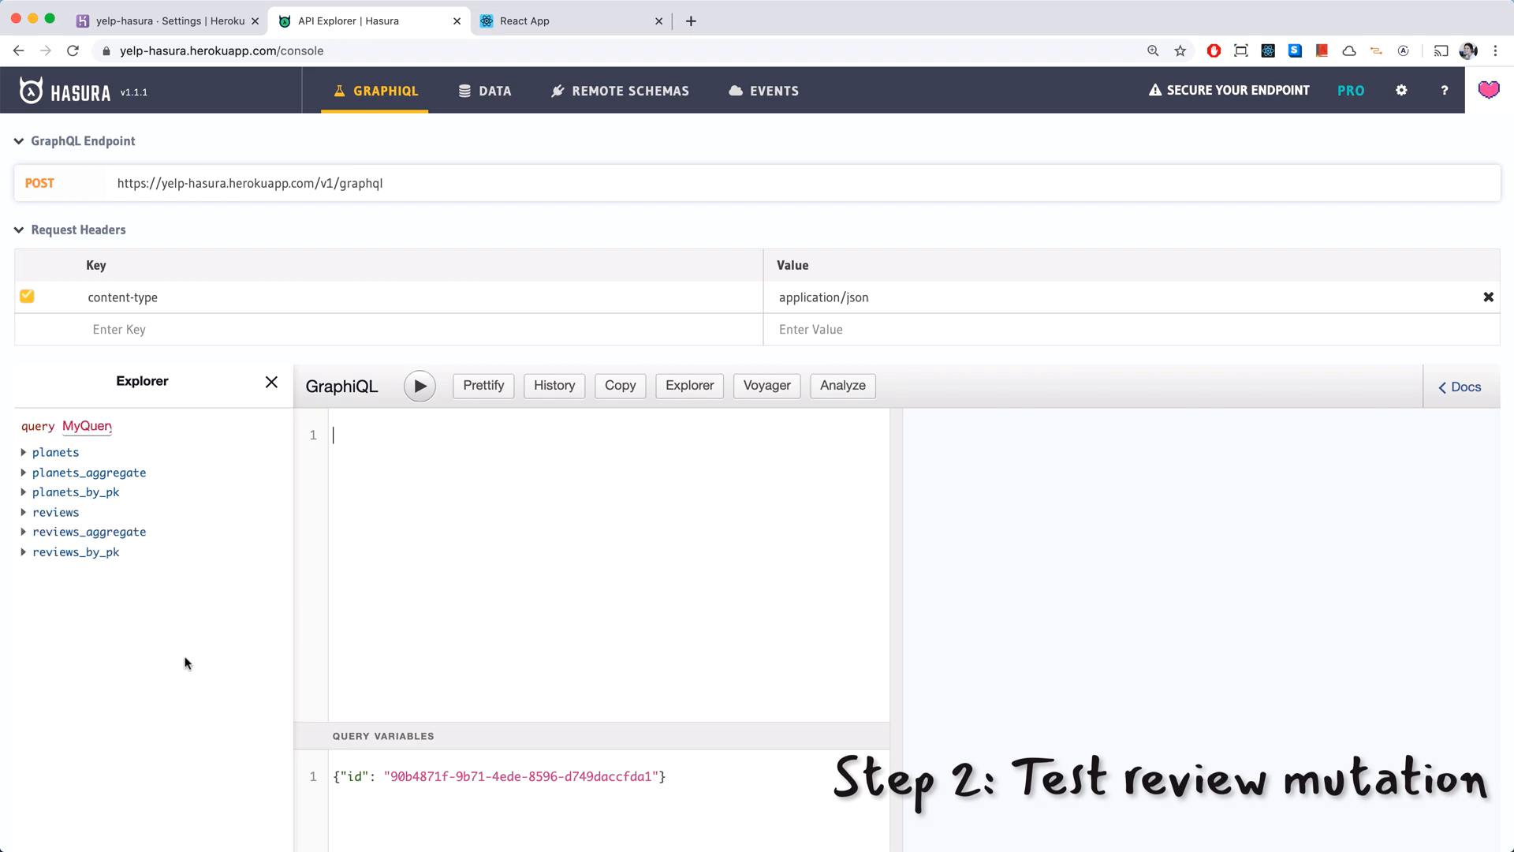
{"action": "scroll", "coordinate": [189, 662], "scroll_direction": "down", "scroll_amount": 2}
{"action": "left_click", "coordinate": [154, 834]}
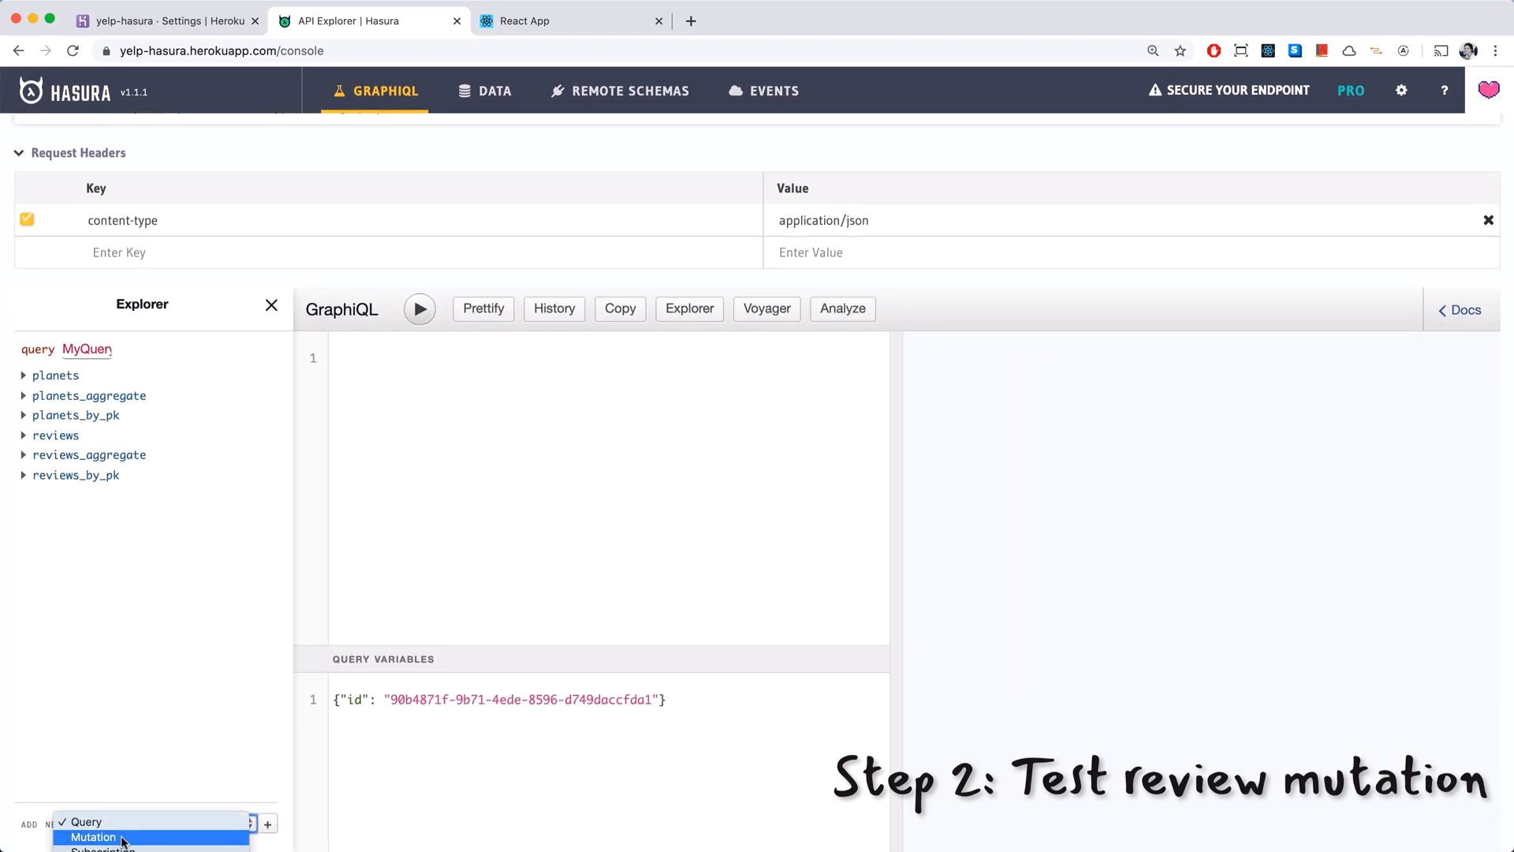
{"action": "left_click", "coordinate": [122, 840]}
{"action": "left_click", "coordinate": [266, 827]}
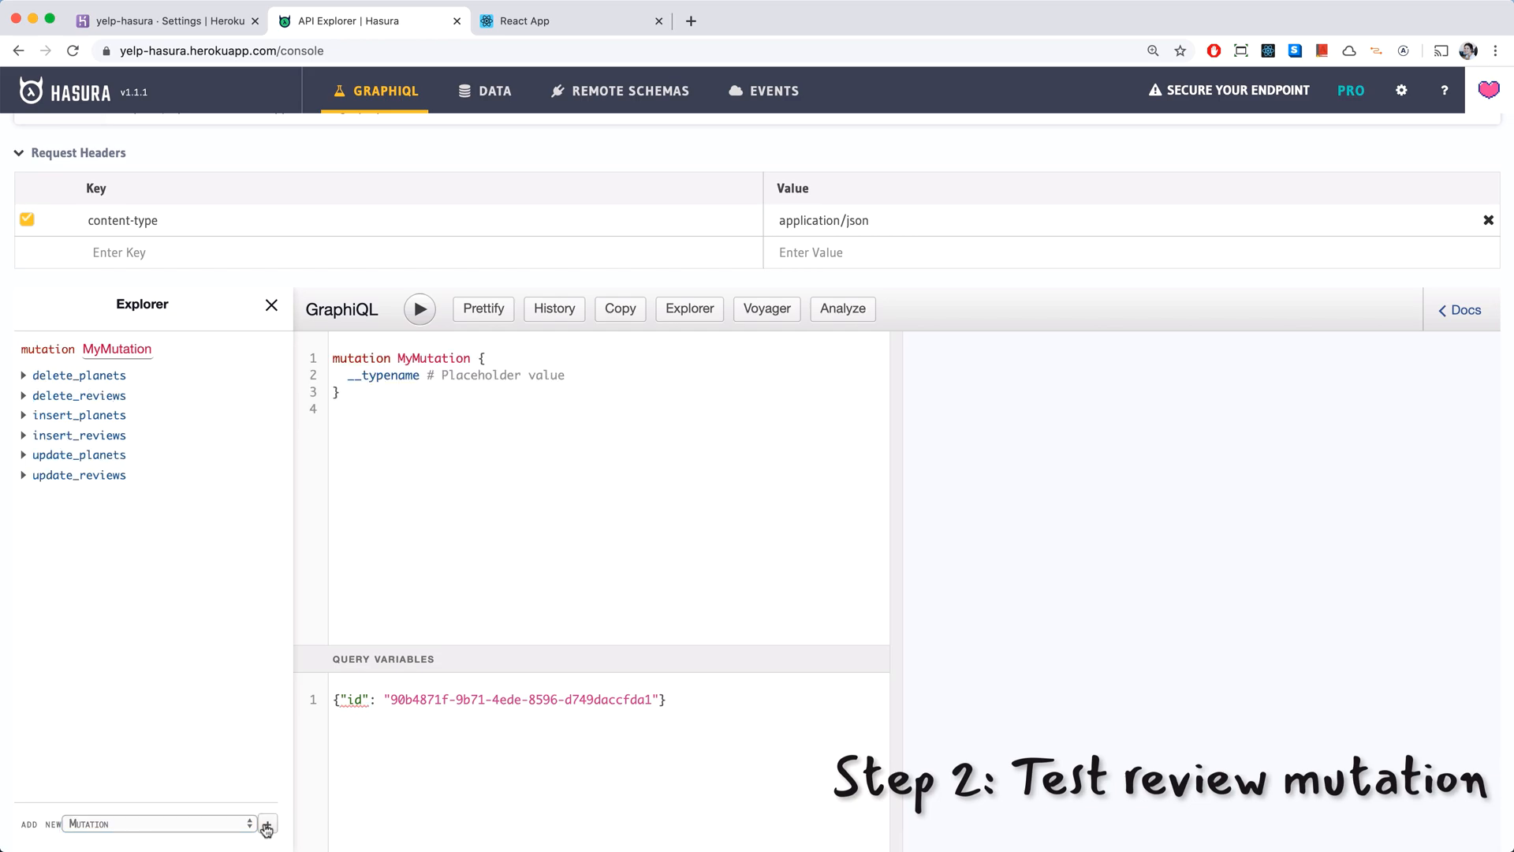
Run insert_reviews with body "Fearsome cooking at its best!" and the planet's id, returning affected_rows.
{"action": "left_click", "coordinate": [54, 436]}
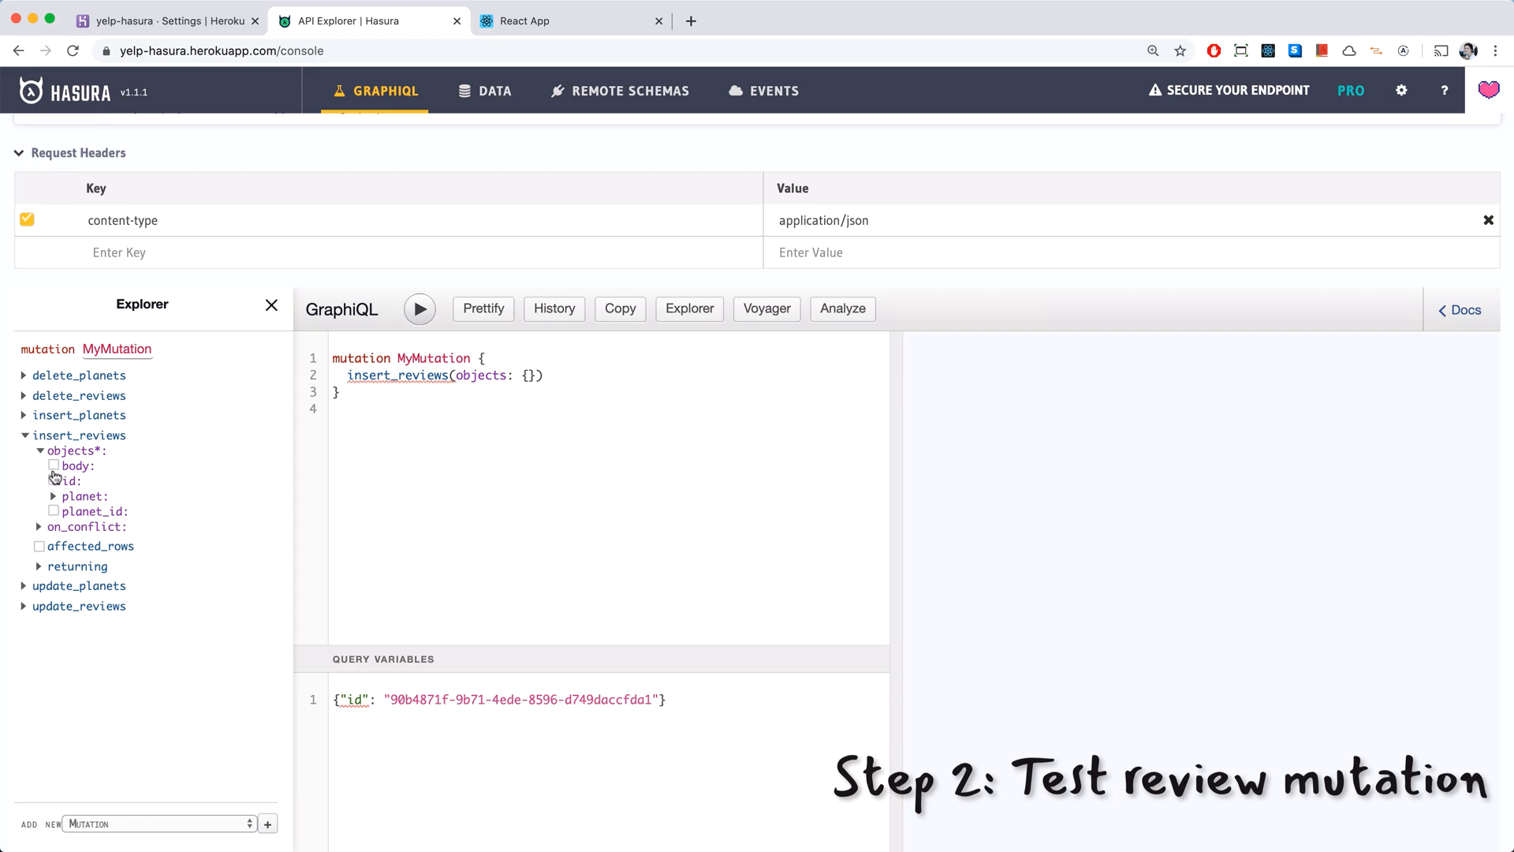
{"action": "left_click", "coordinate": [53, 466]}
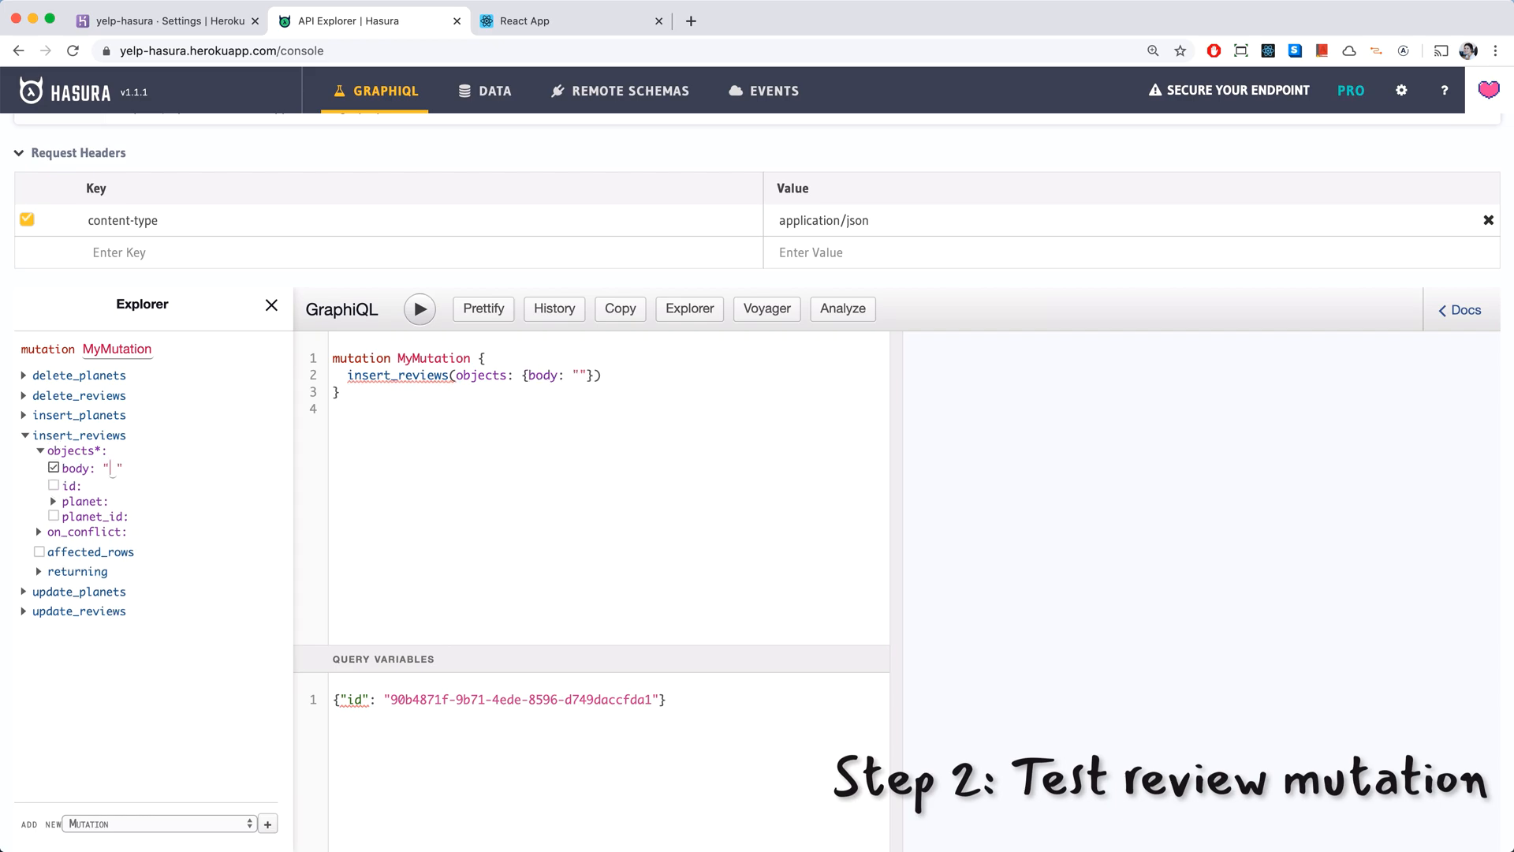
{"action": "type", "text": "Fearsome"}
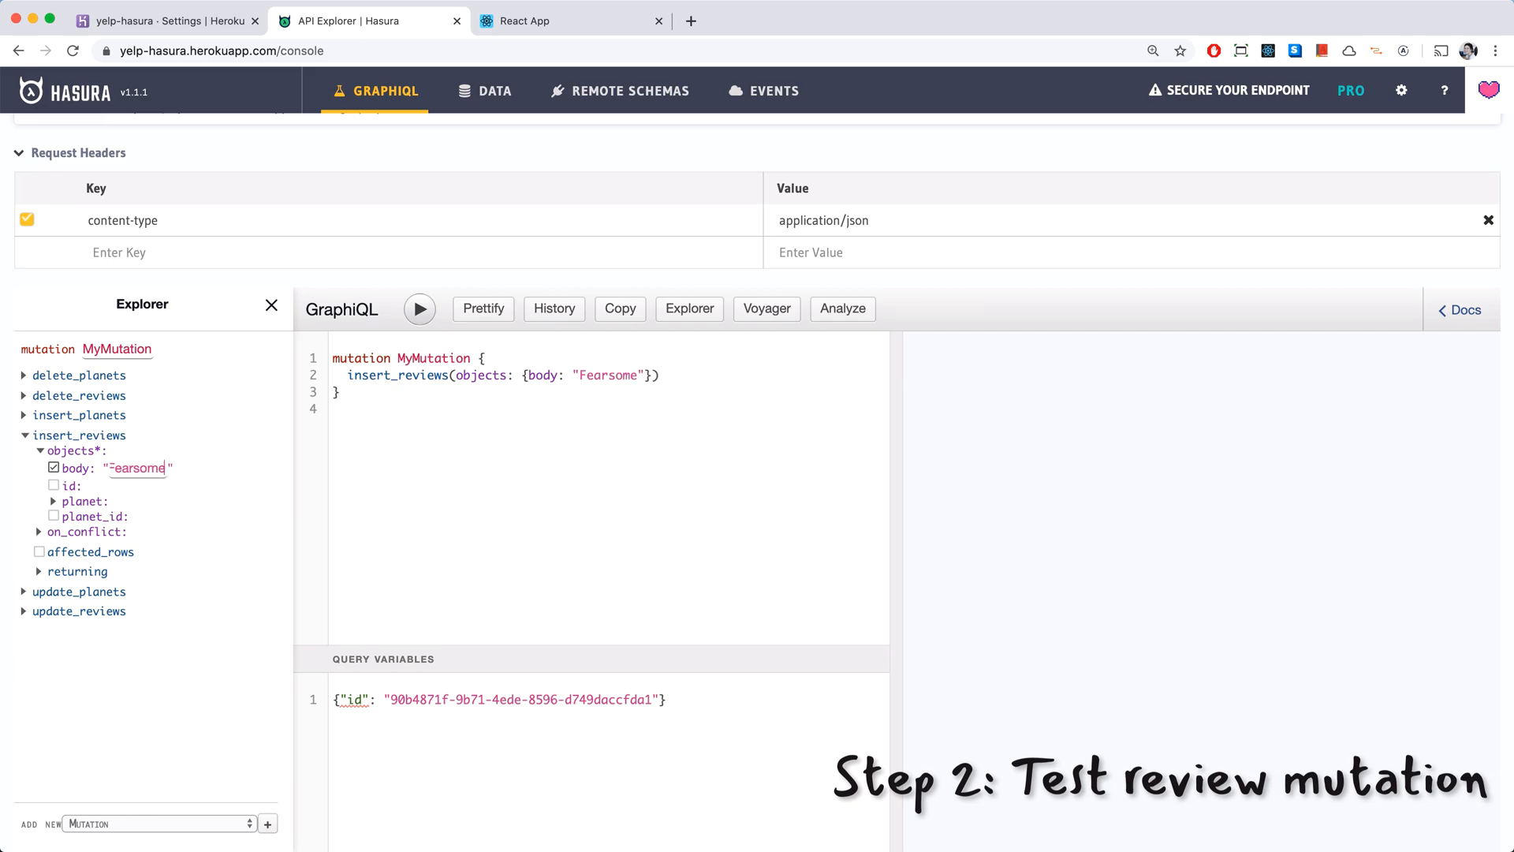
{"action": "type", "text": " cooki"}
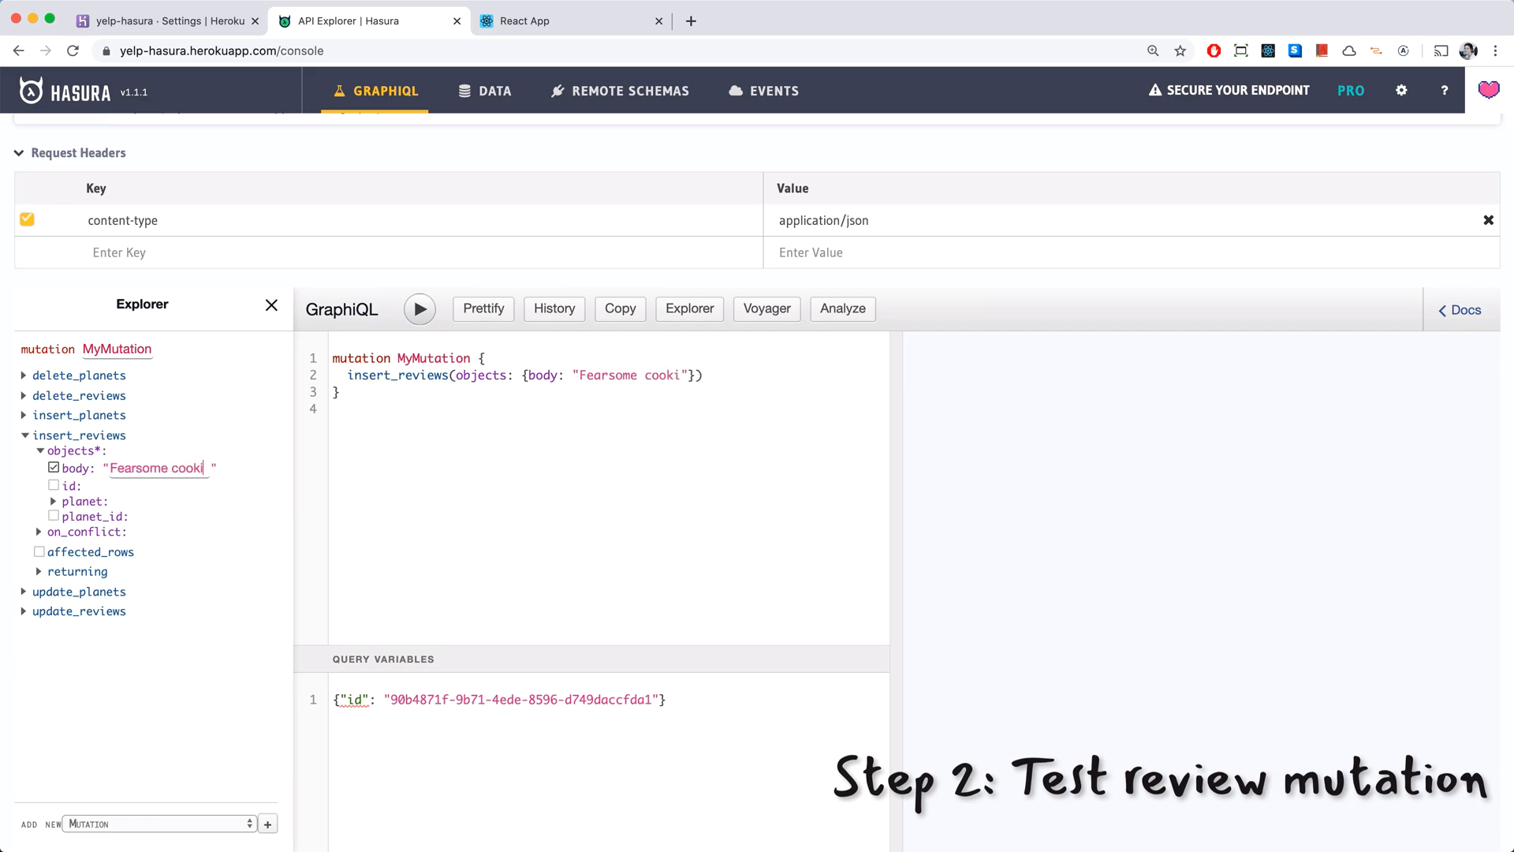
{"action": "type", "text": "ng at its "}
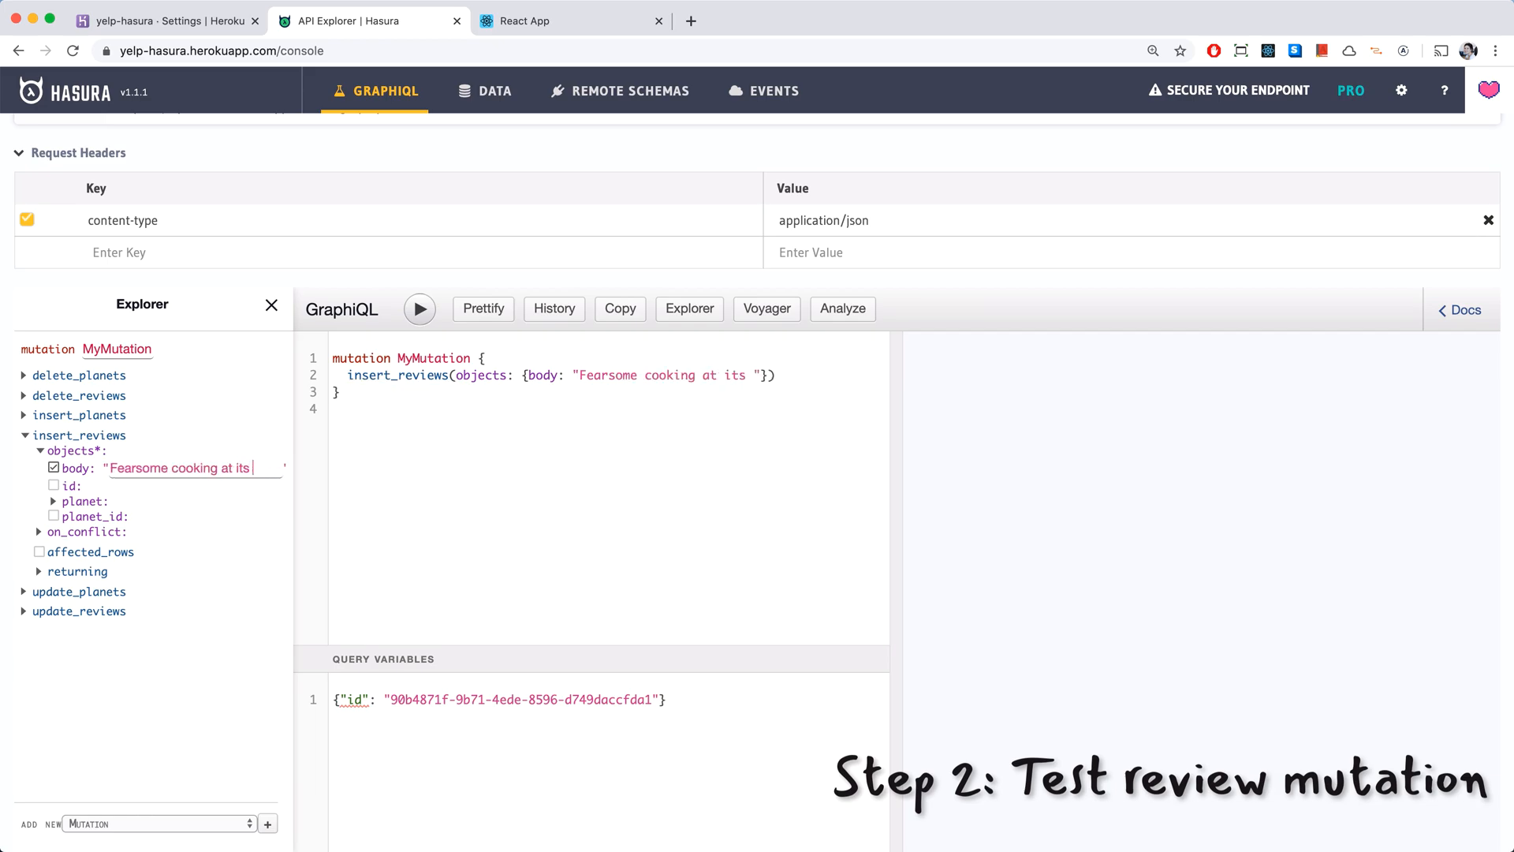
{"action": "type", "text": "best!"}
{"action": "scroll", "coordinate": [92, 521], "scroll_direction": "up", "scroll_amount": 2}
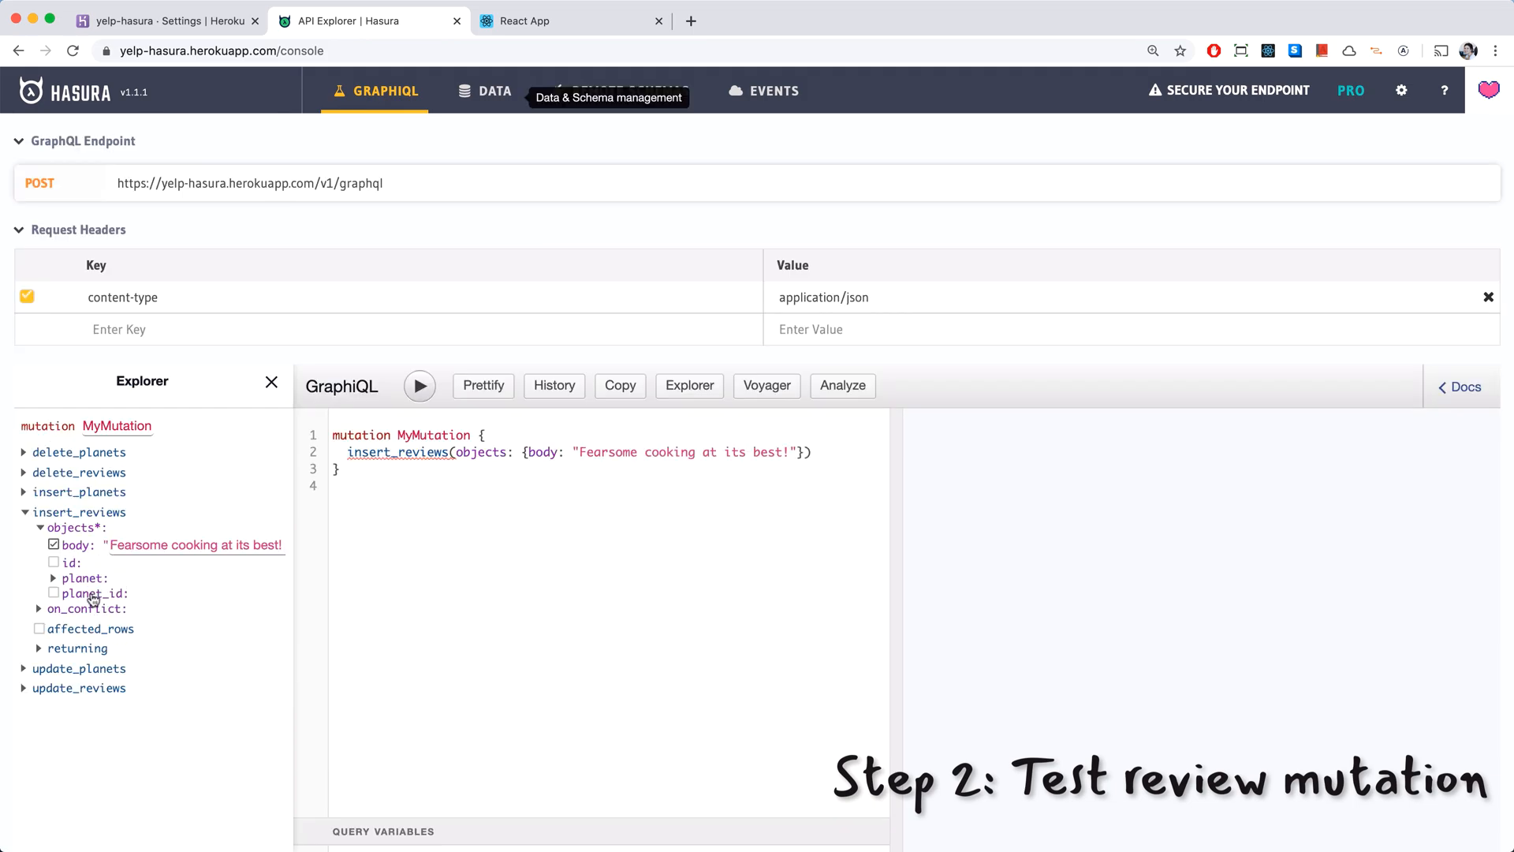
{"action": "left_click", "coordinate": [93, 595]}
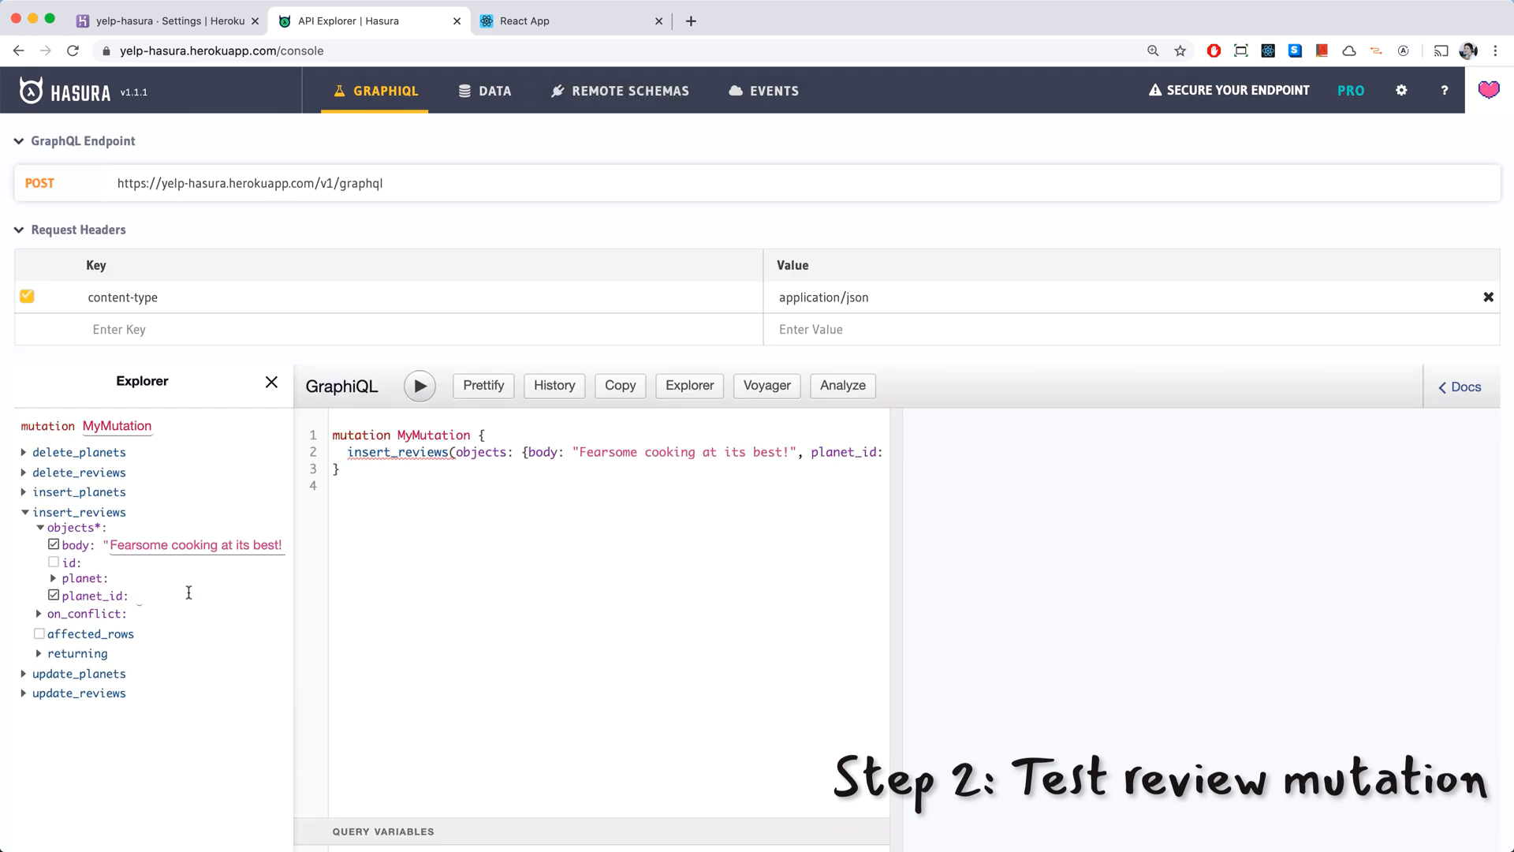
{"action": "type", "text": "90b4871f-9b71-4ede-8596-d749daccfda1"}
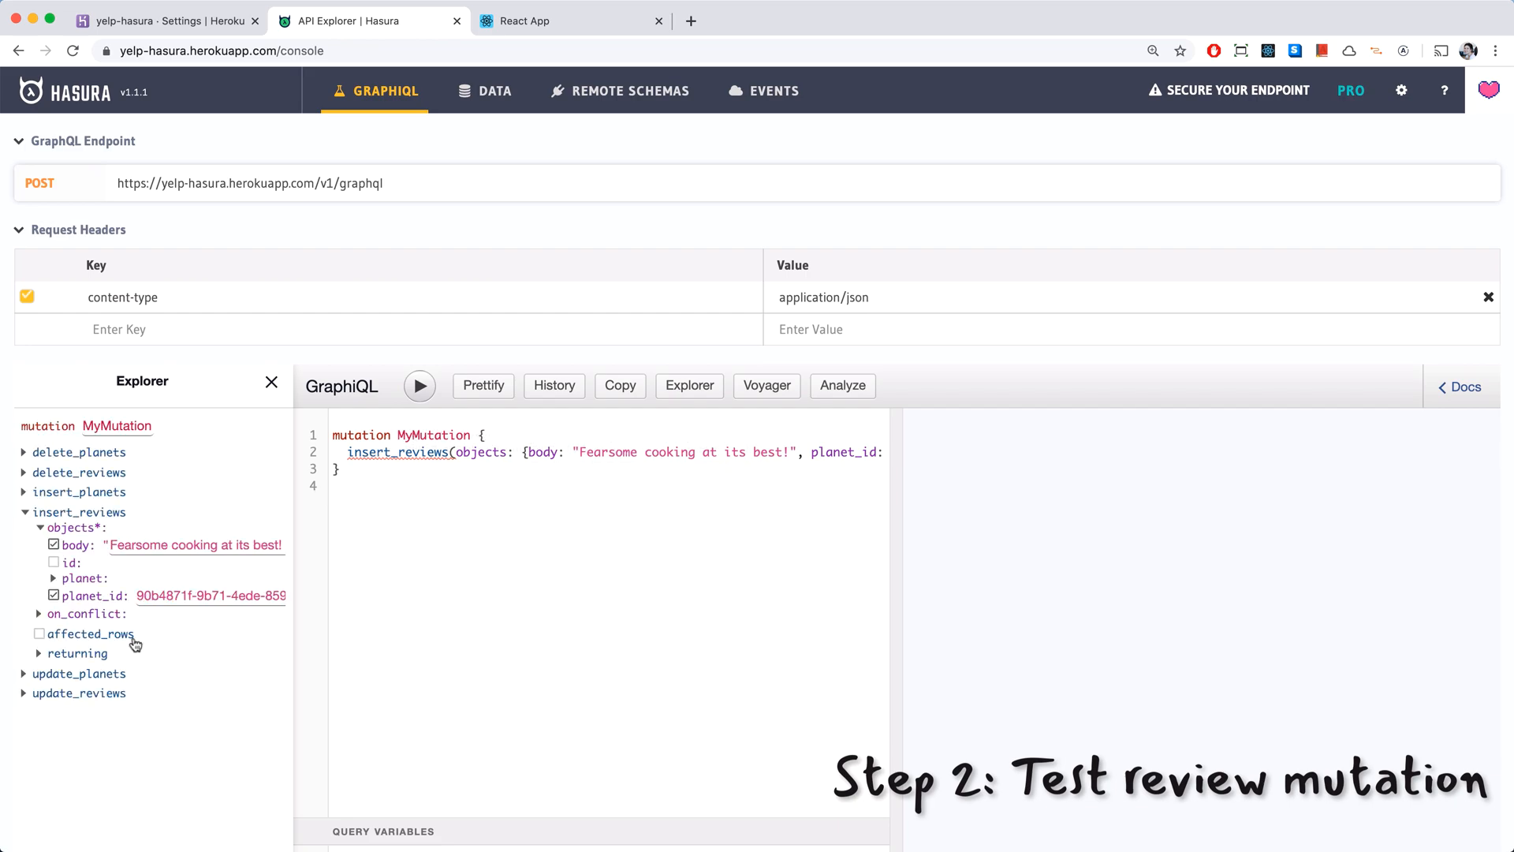
{"action": "scroll", "coordinate": [135, 636], "scroll_direction": "left", "scroll_amount": 3}
{"action": "left_click", "coordinate": [39, 634]}
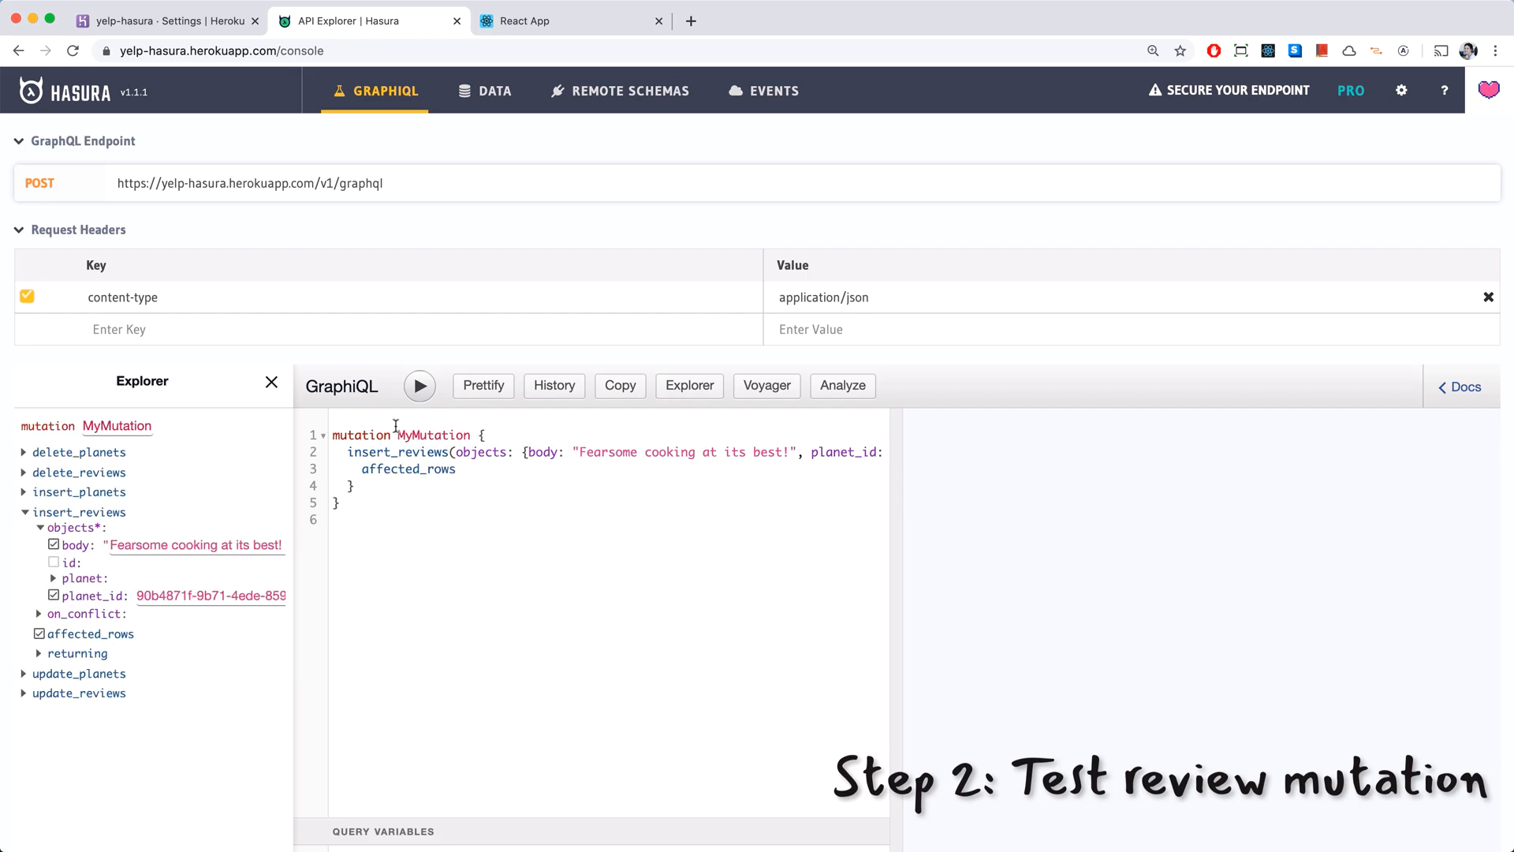
{"action": "left_click", "coordinate": [421, 386]}
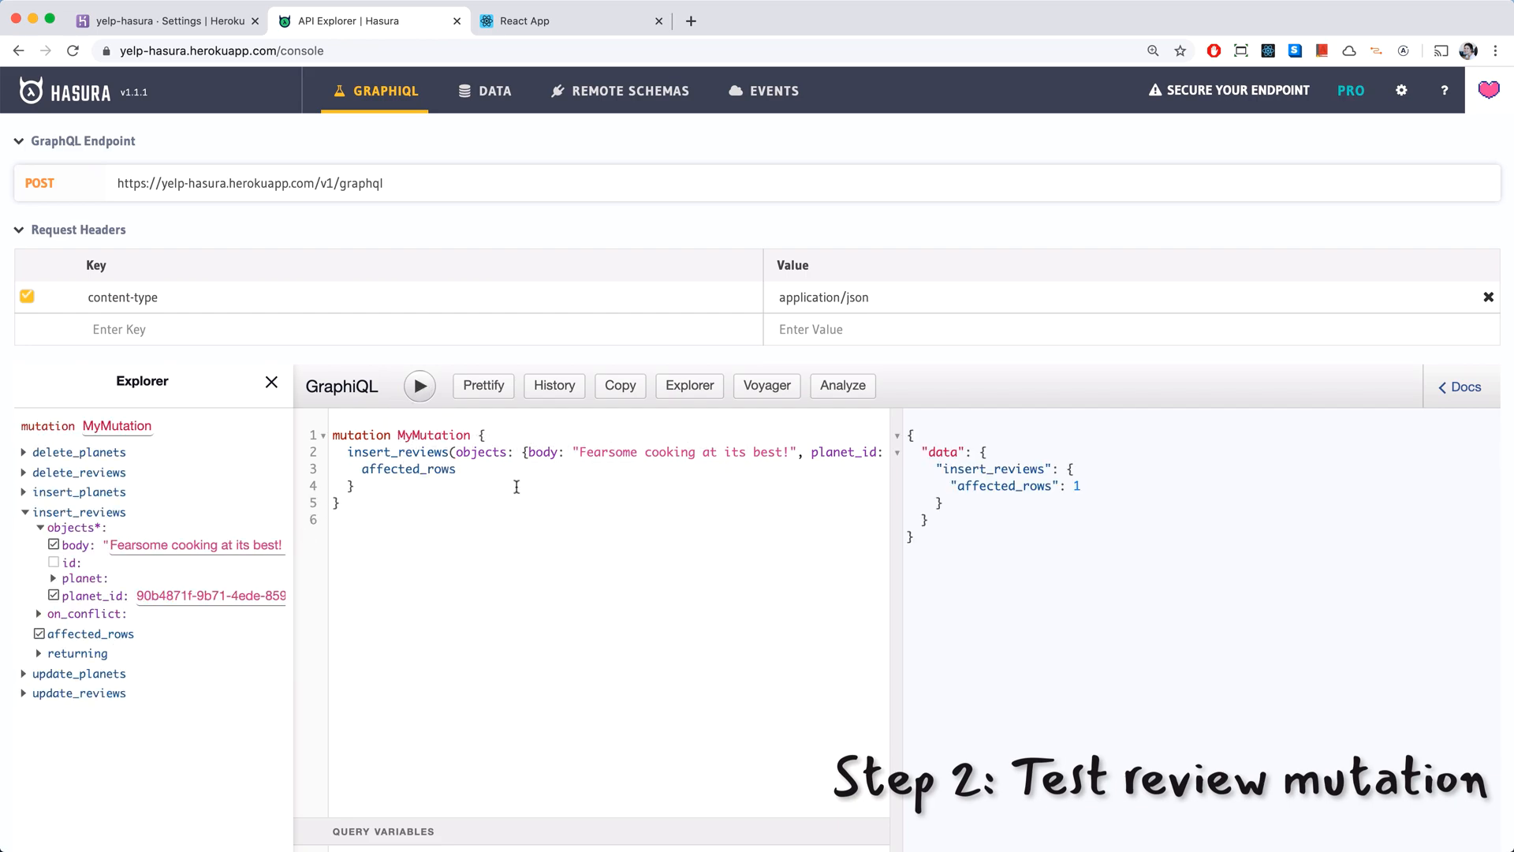
{"action": "left_click", "coordinate": [541, 21]}
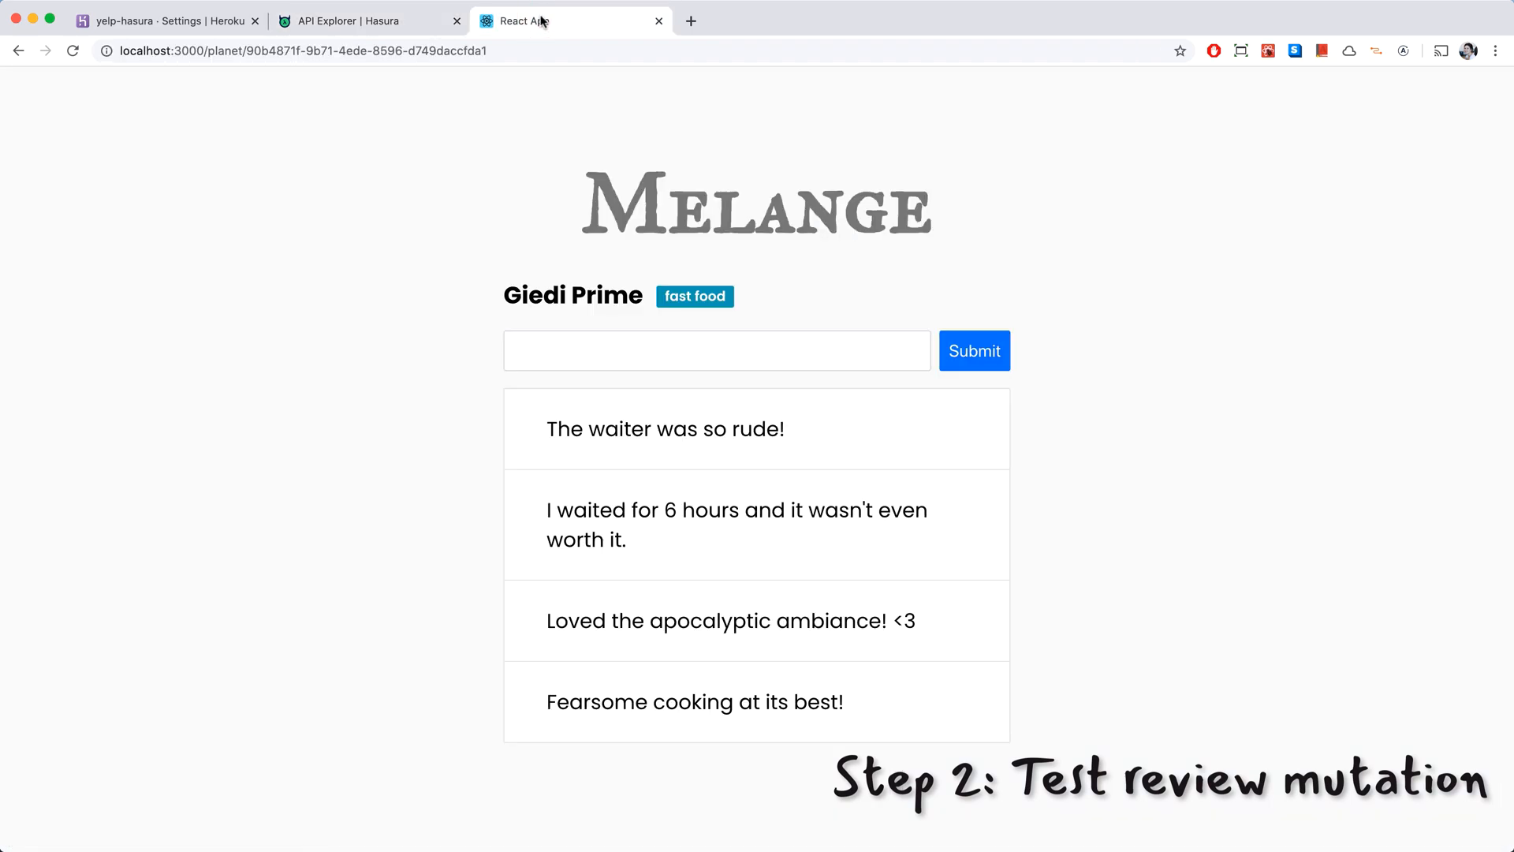
{"action": "triple_click", "coordinate": [641, 687]}
{"action": "left_click", "coordinate": [642, 687]}
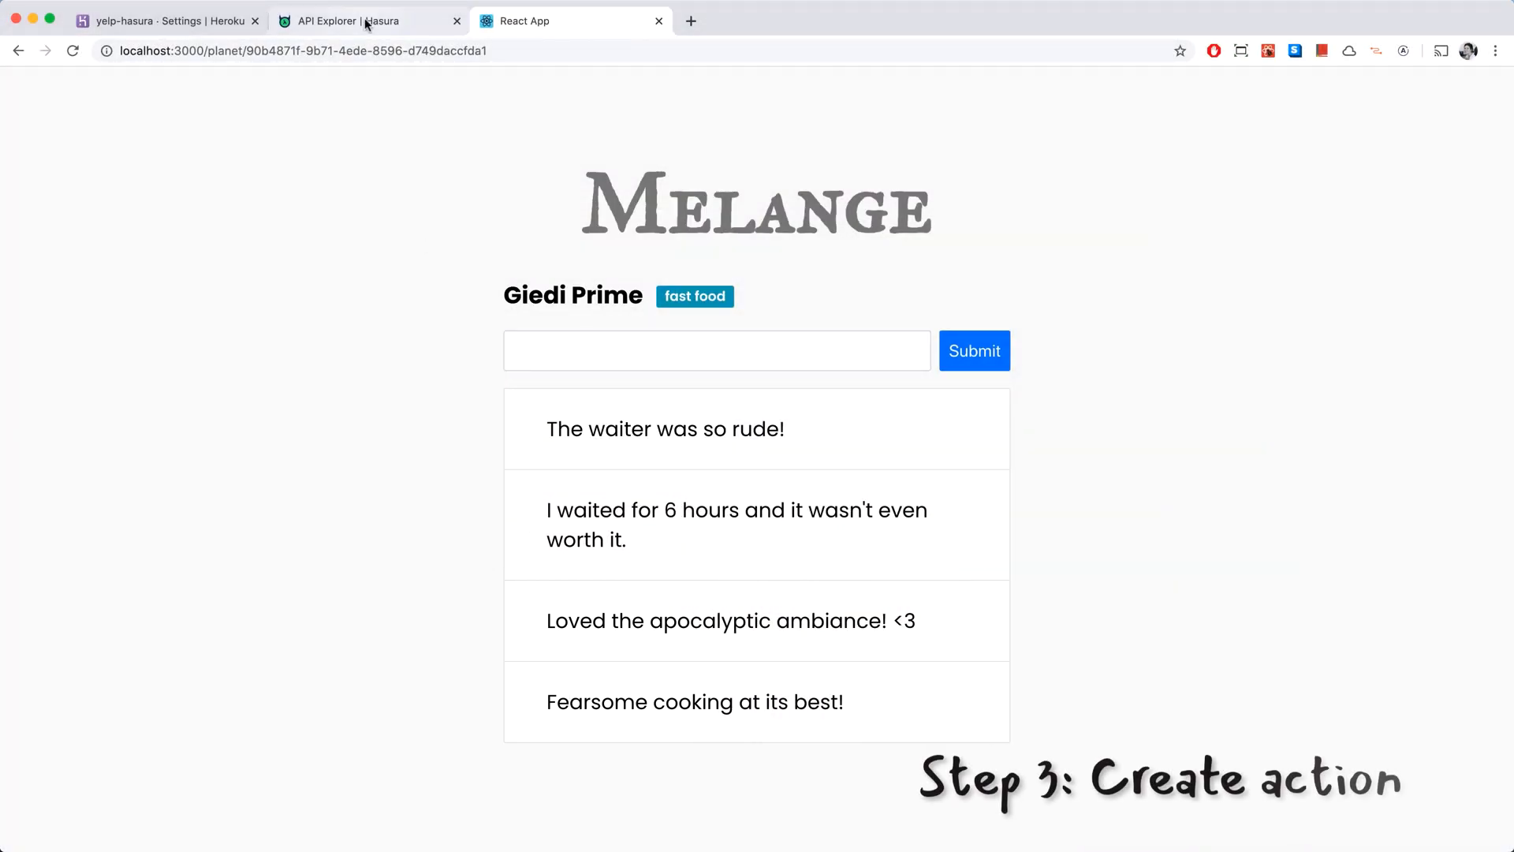
Replace the literal body and planet id with $body and $id in the AddFearlessReview mutation.
{"action": "left_click", "coordinate": [365, 22]}
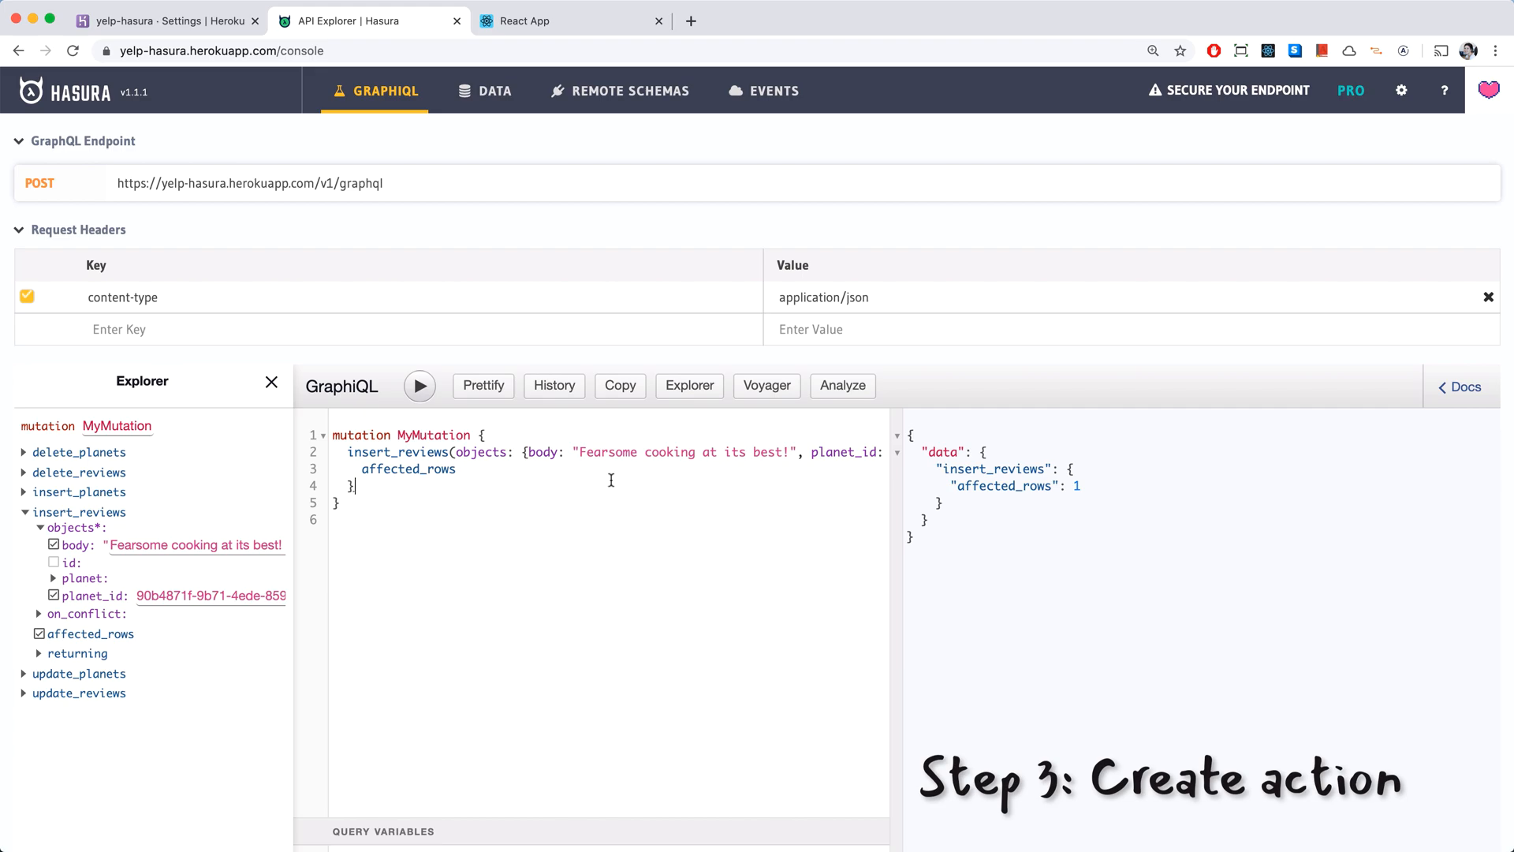
{"action": "left_click_drag", "start_coordinate": [578, 452], "coordinate": [790, 452]}
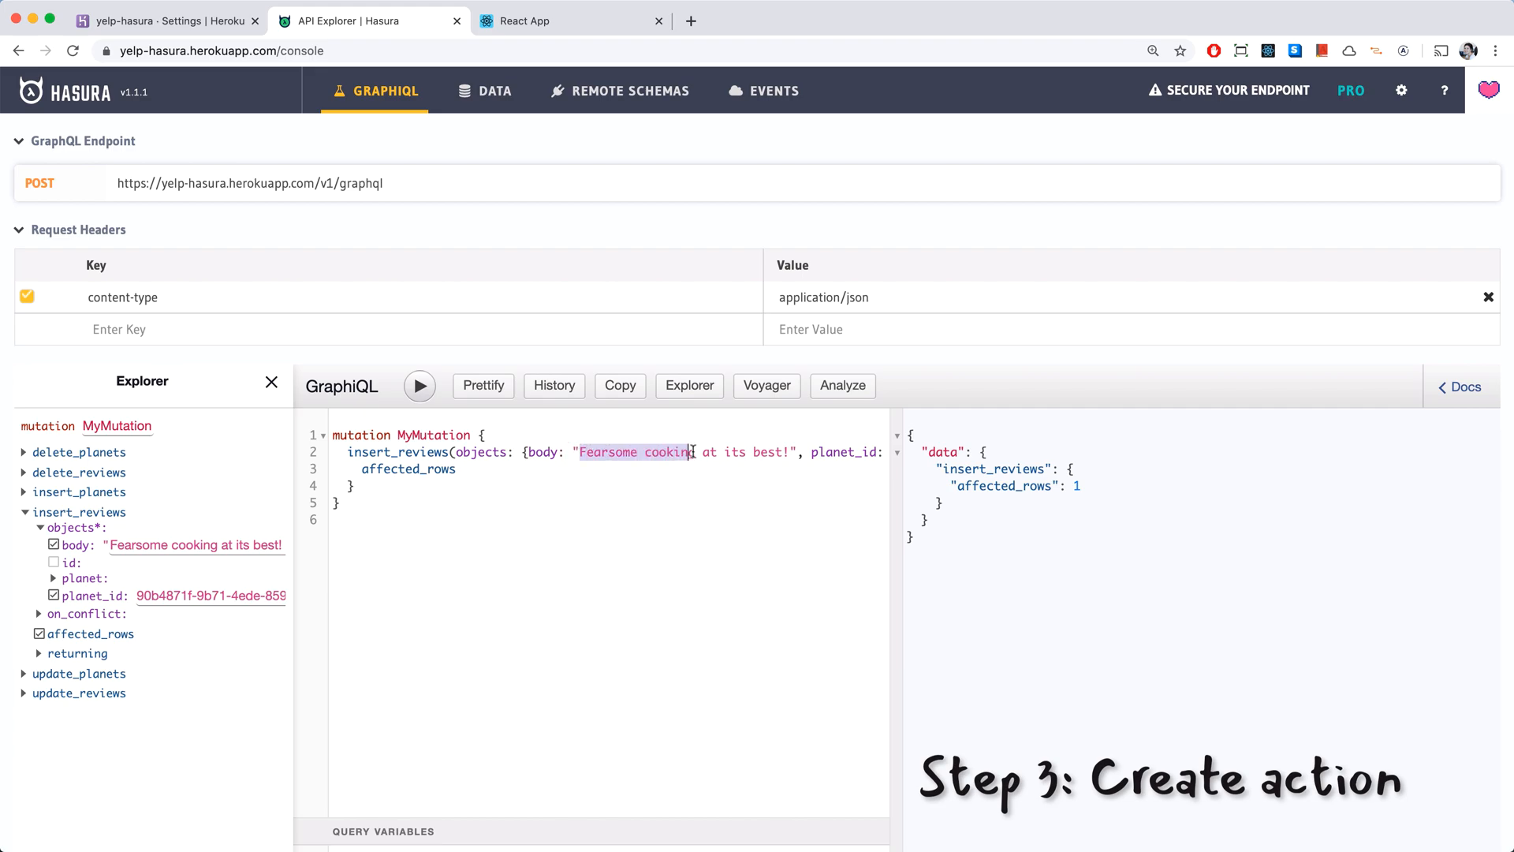
{"action": "key", "text": "BackSpace"}
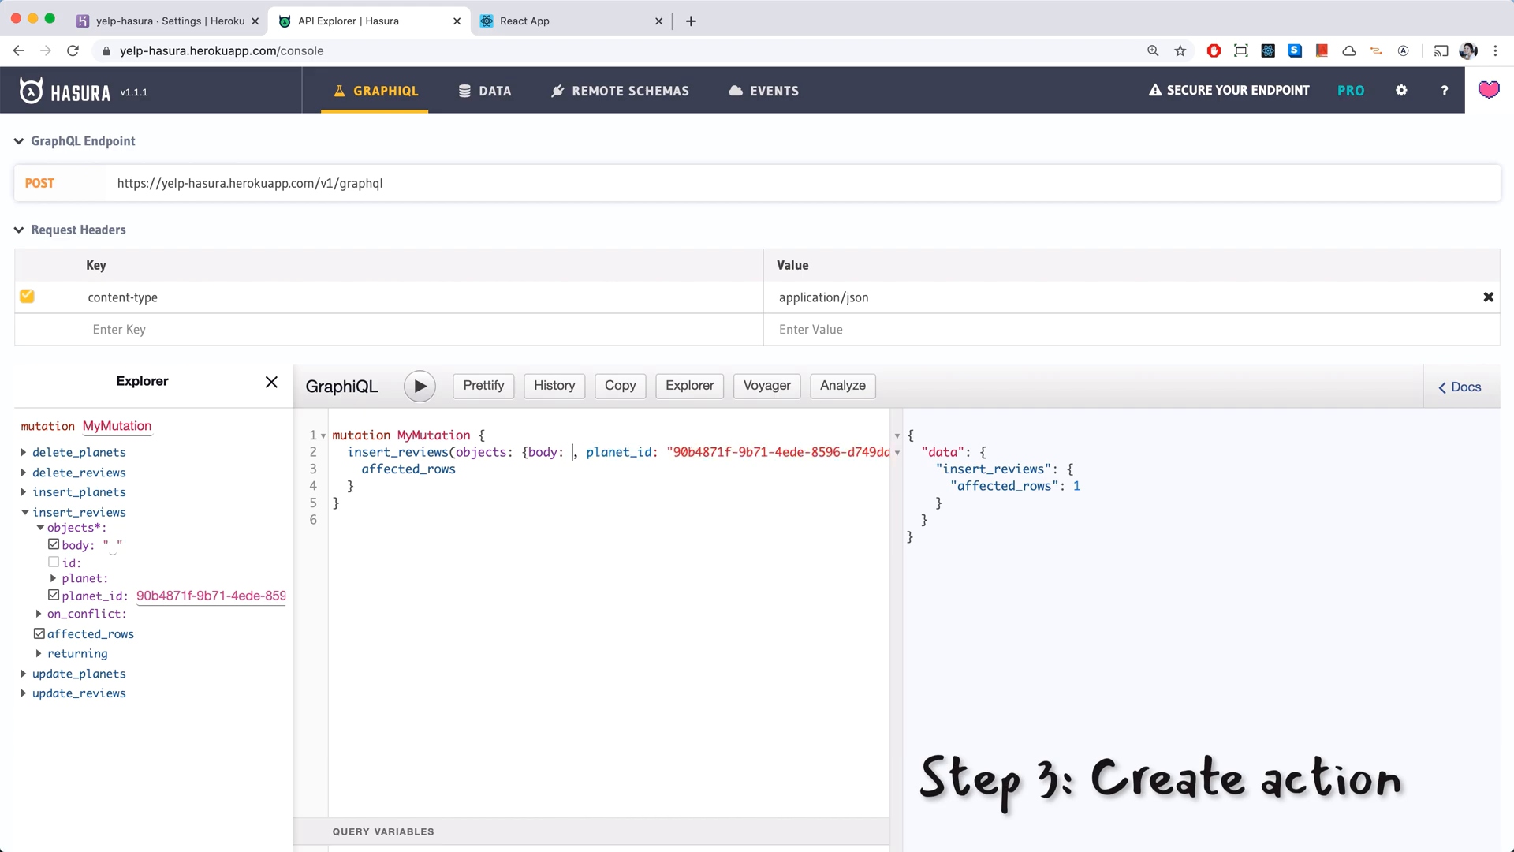
{"action": "type", "text": "$body"}
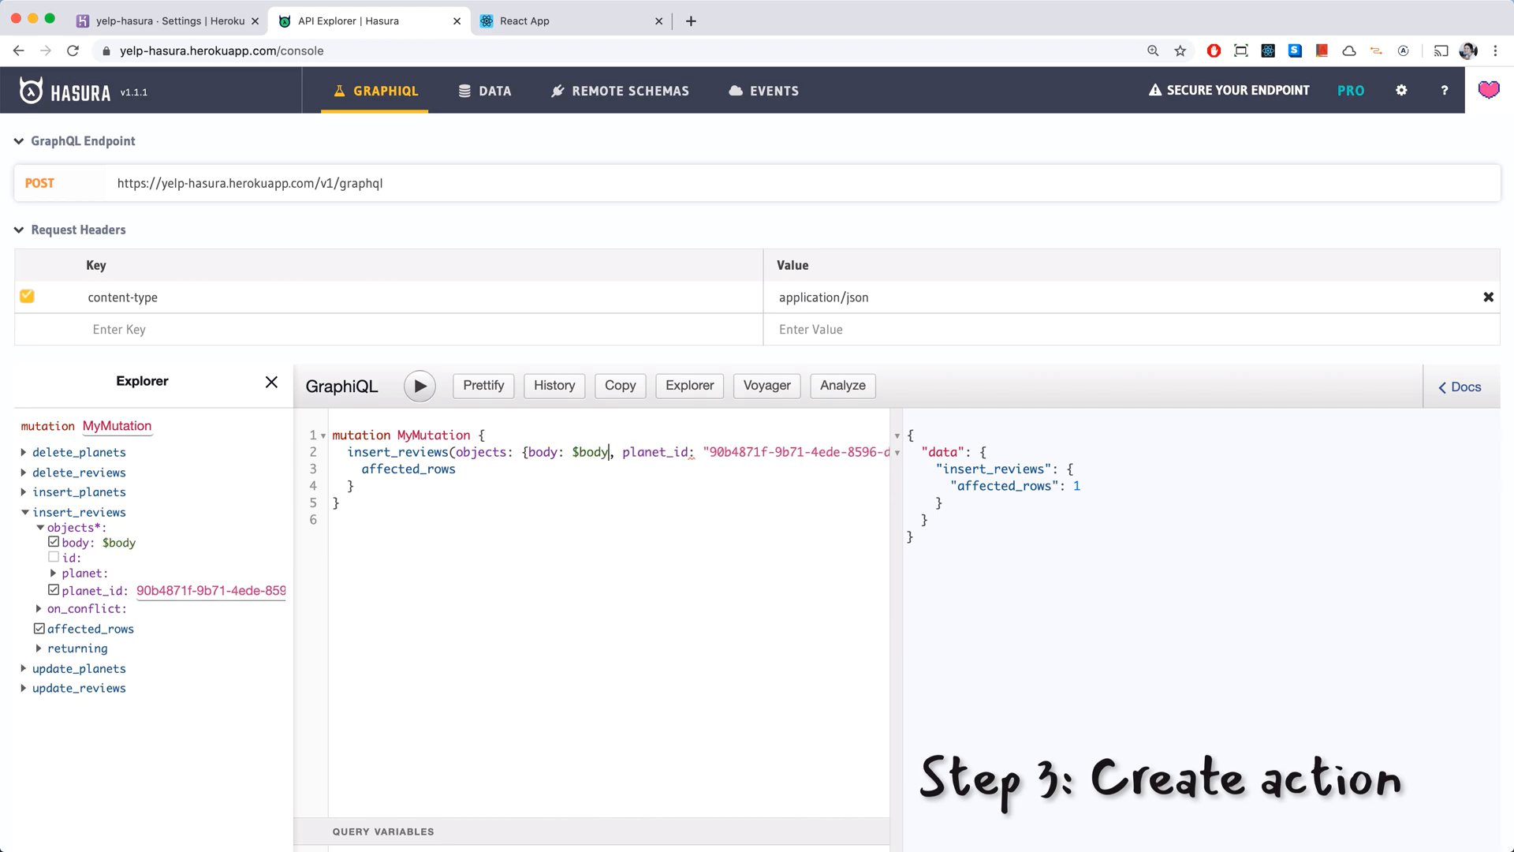
{"action": "left_click_drag", "start_coordinate": [702, 451], "coordinate": [867, 451]}
{"action": "key", "text": "super+c"}
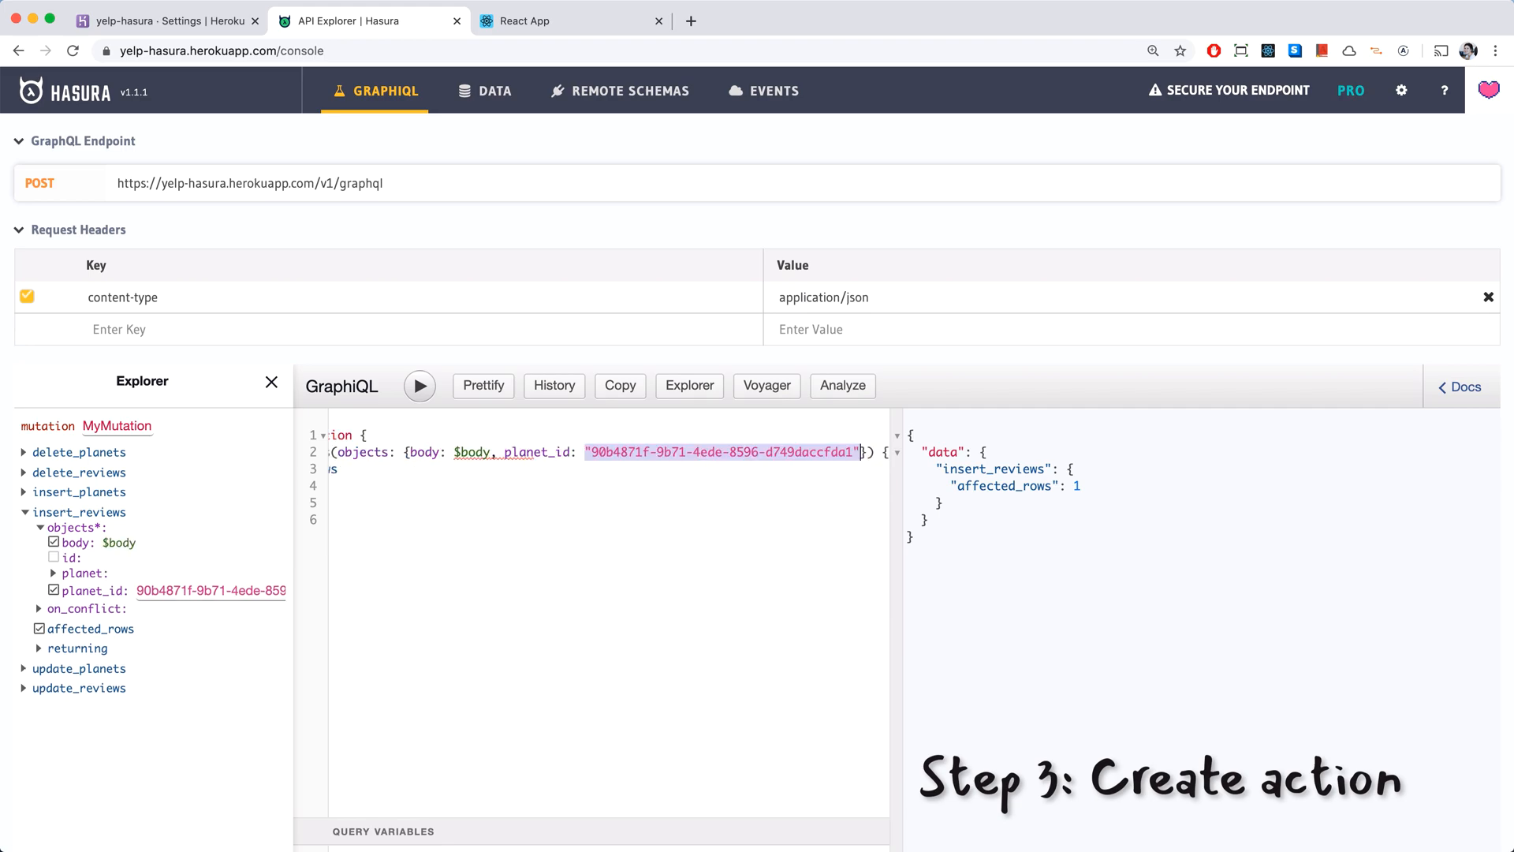
{"action": "type", "text": "$id"}
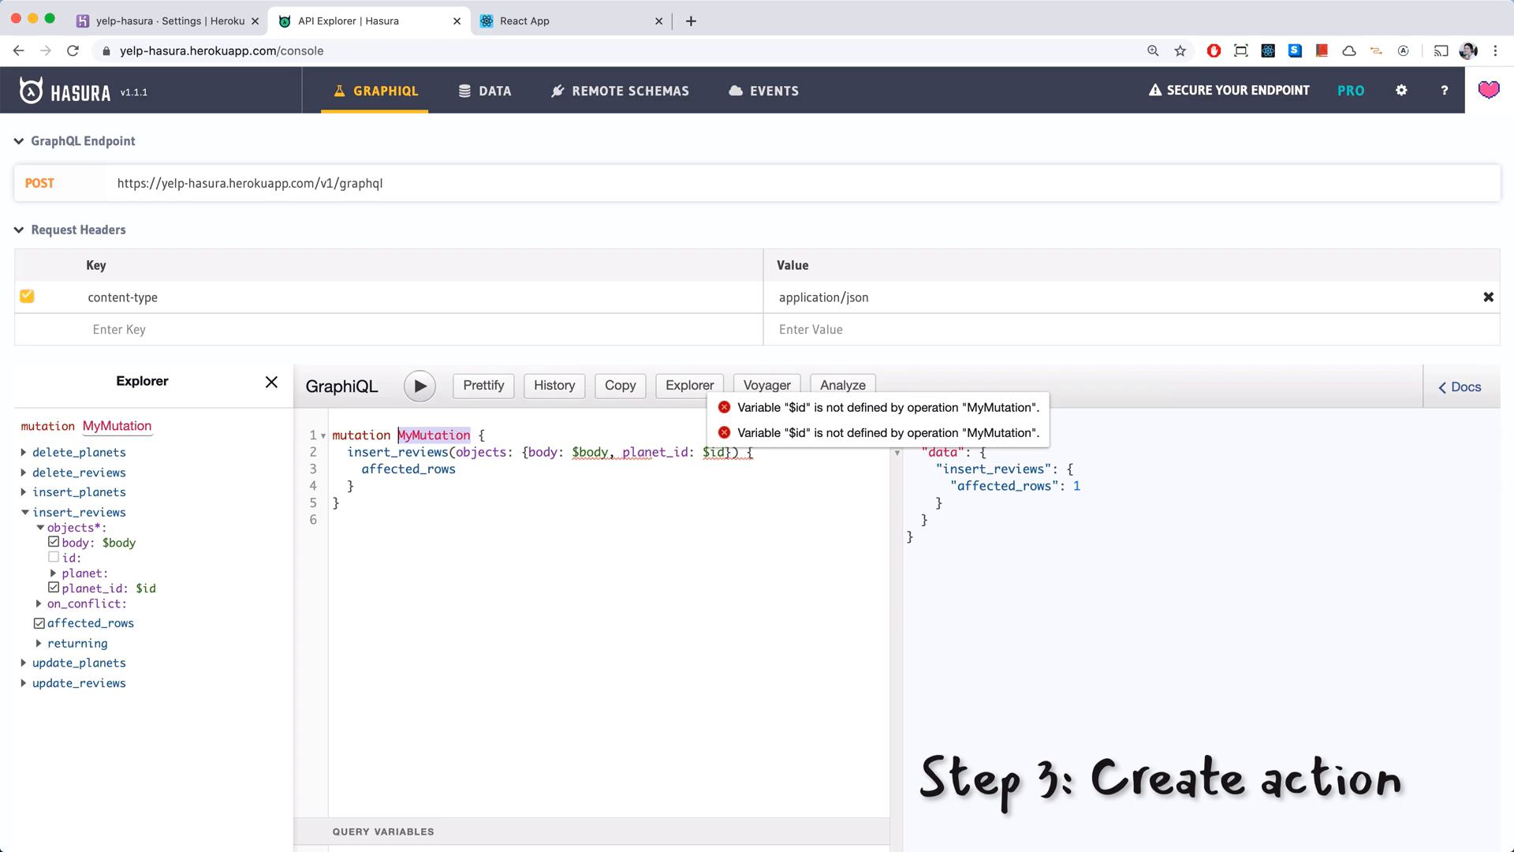
{"action": "type", "text": "AddFear"}
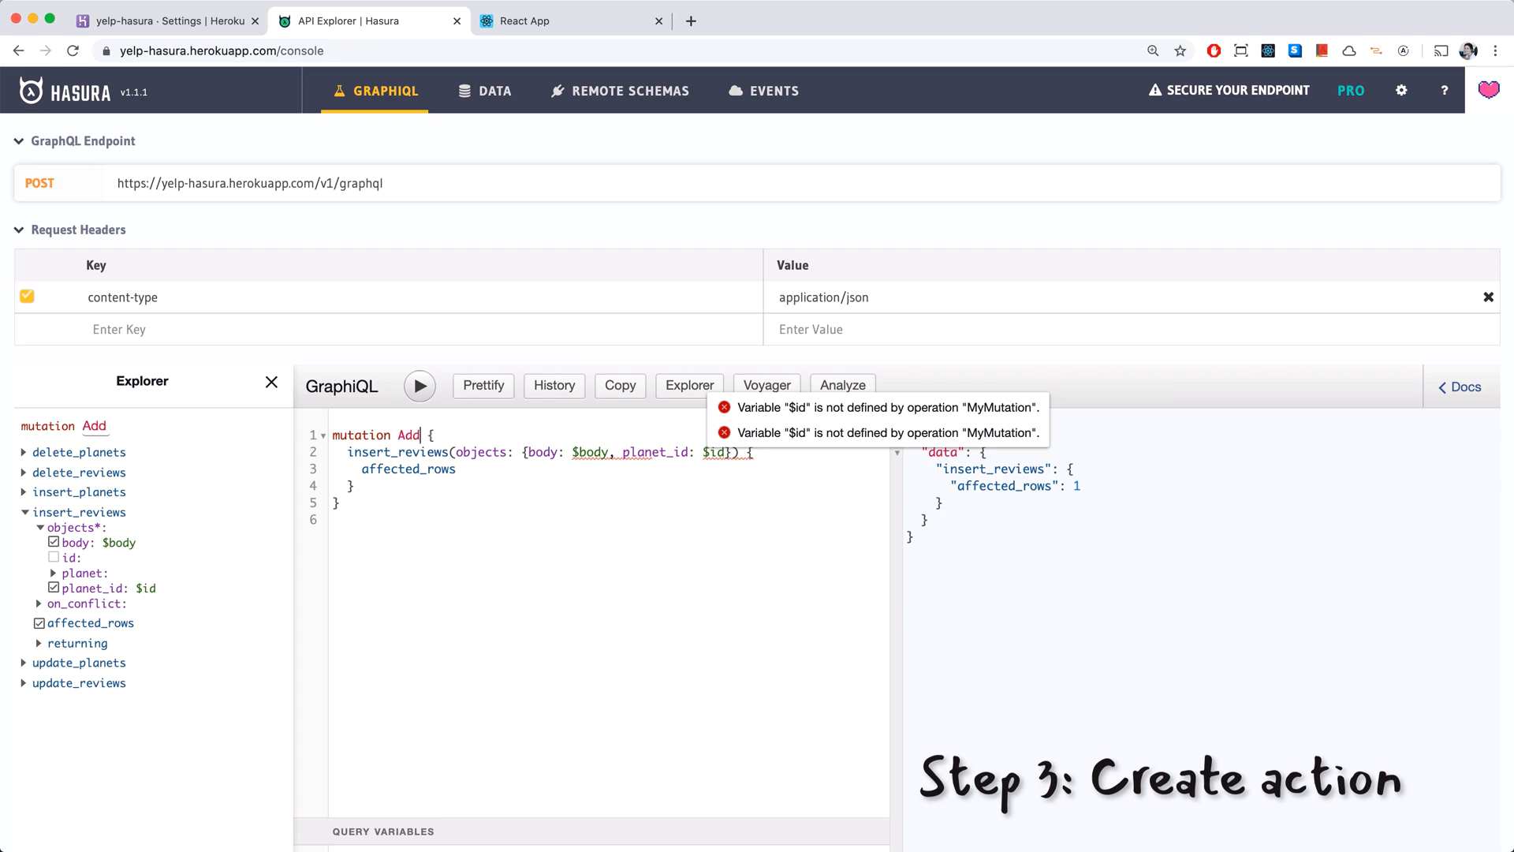
{"action": "type", "text": "lessReview"}
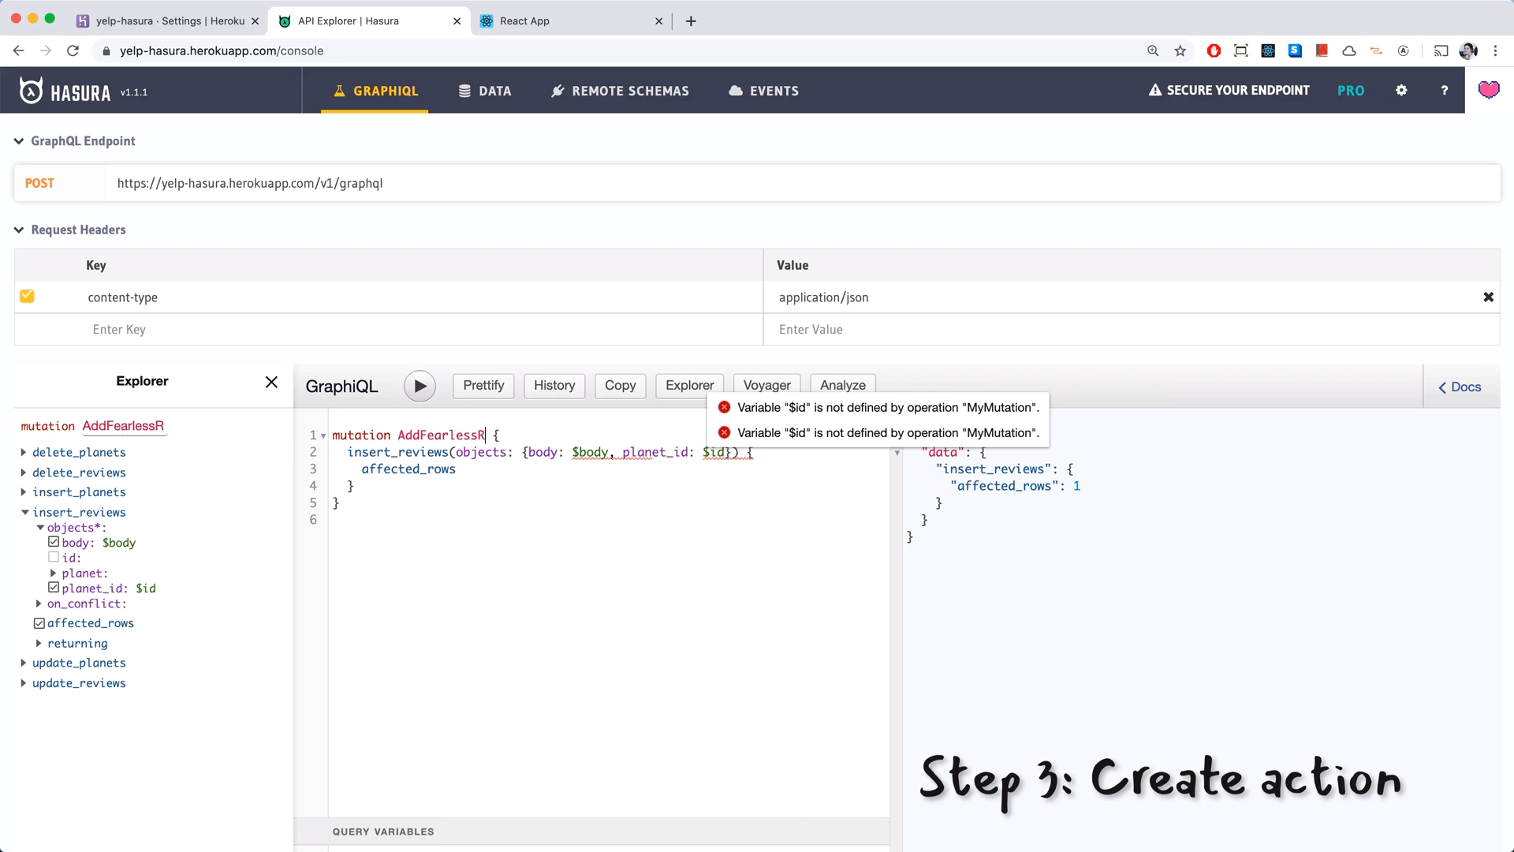
{"action": "type", "text": "($"}
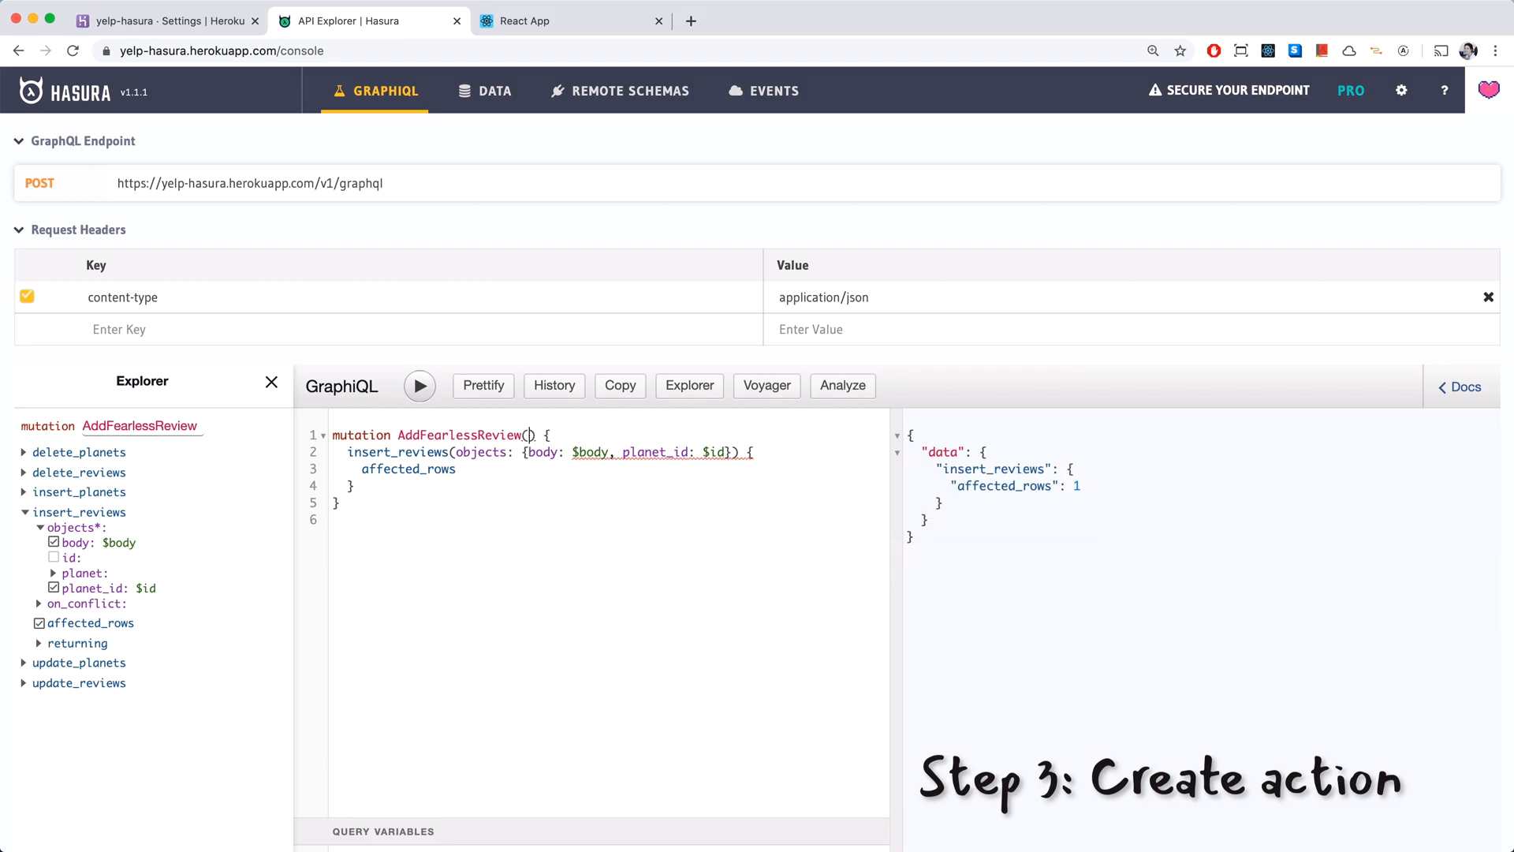
{"action": "type", "text": "body: Stri"}
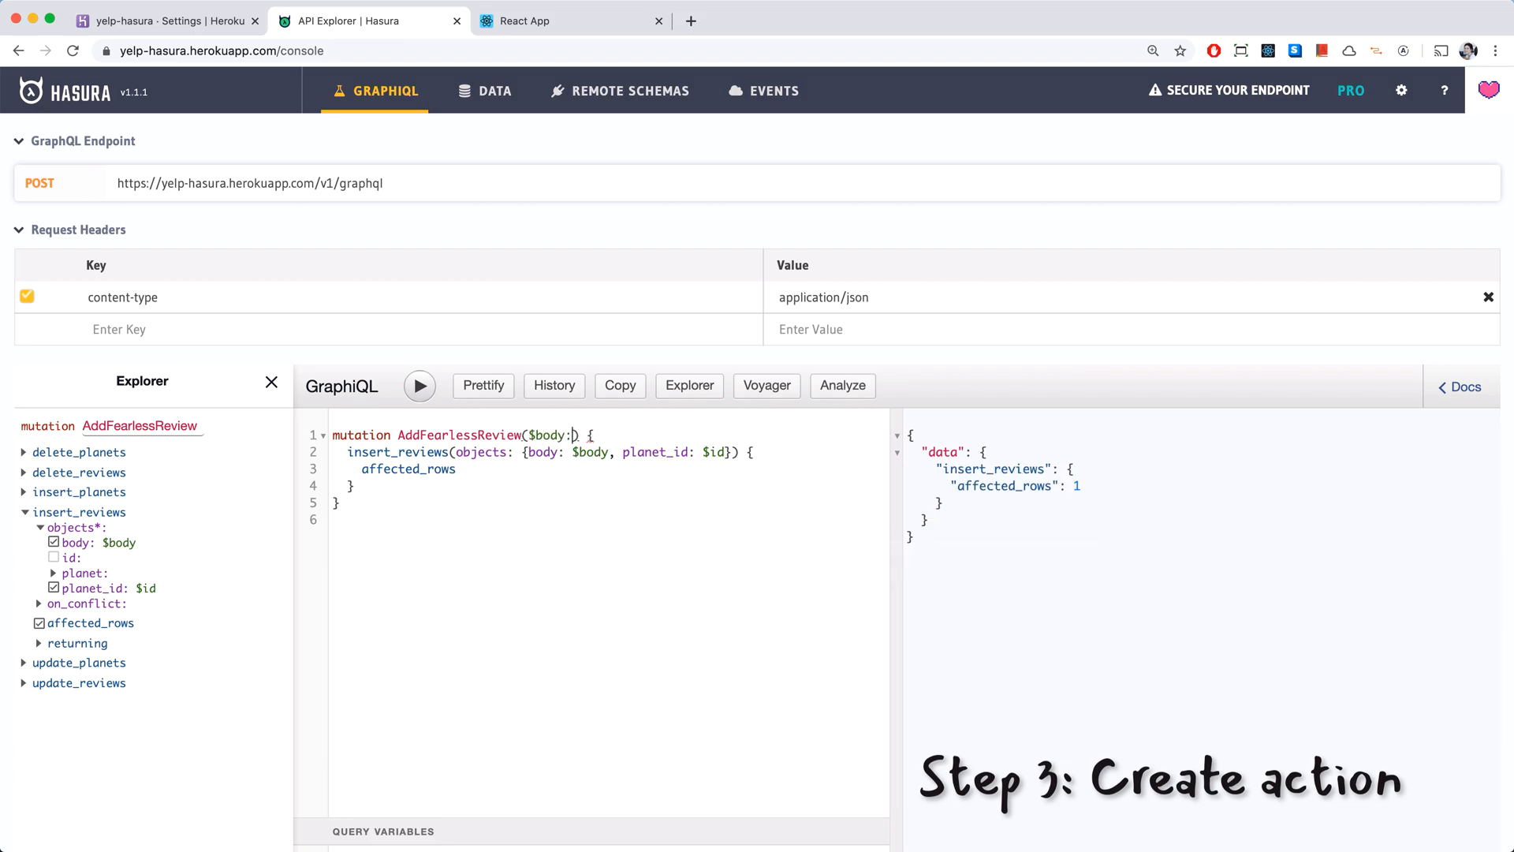
{"action": "type", "text": "ng!, "}
{"action": "type", "text": "$id: uu"}
{"action": "type", "text": "id!"}
Supply the planet's uuid as id and "I fear I ate too much" as body, then run AddFearlessReview.
{"action": "left_click", "coordinate": [466, 830]}
{"action": "left_click_drag", "start_coordinate": [466, 779], "coordinate": [457, 671]}
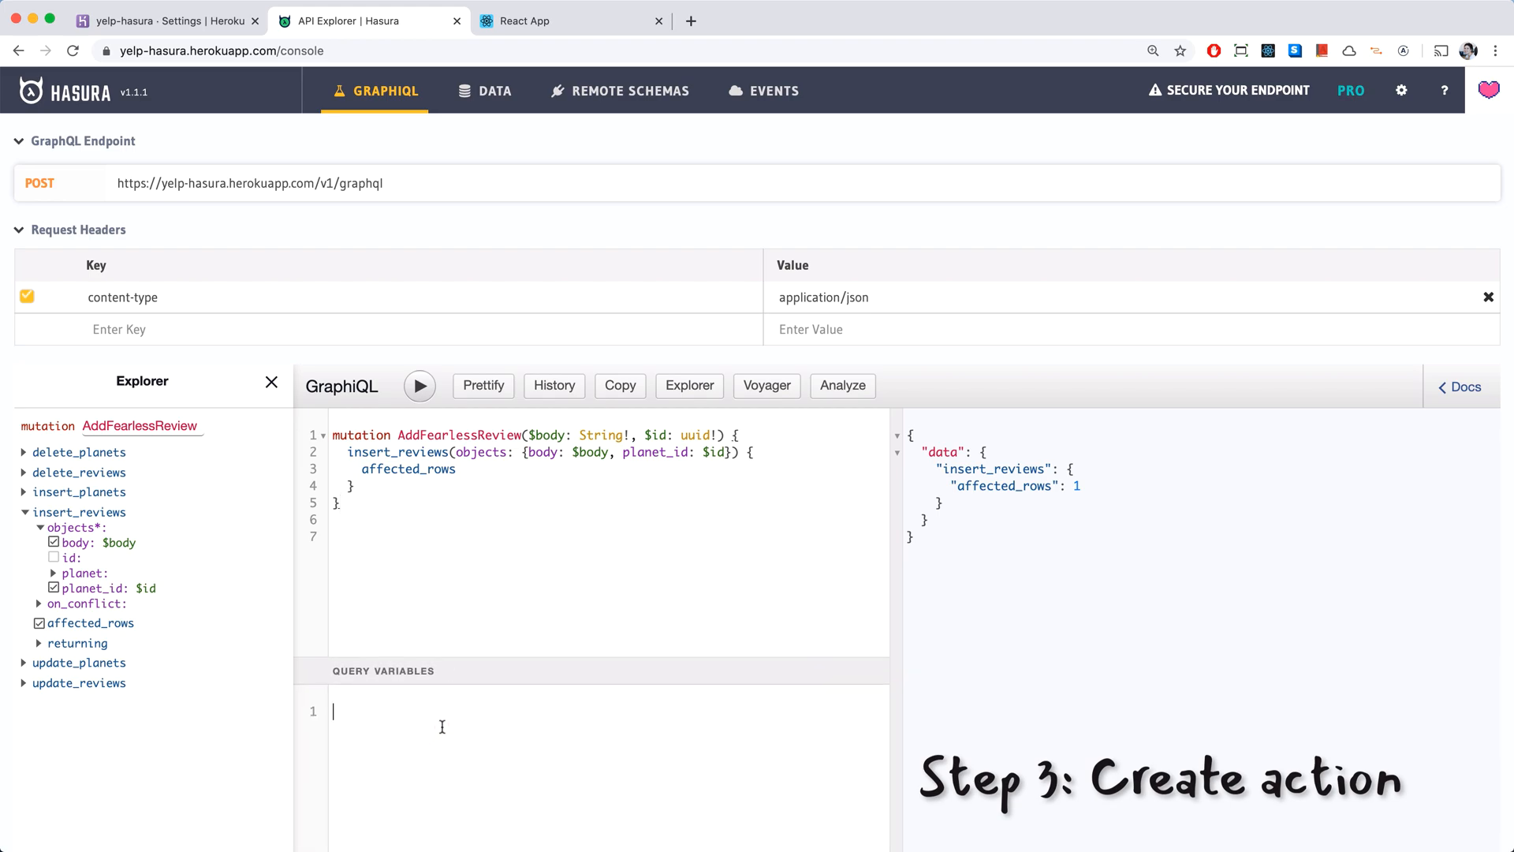
{"action": "type", "text": "{id"}
{"action": "key", "text": "Tab"}
{"action": "key", "text": "super+v"}
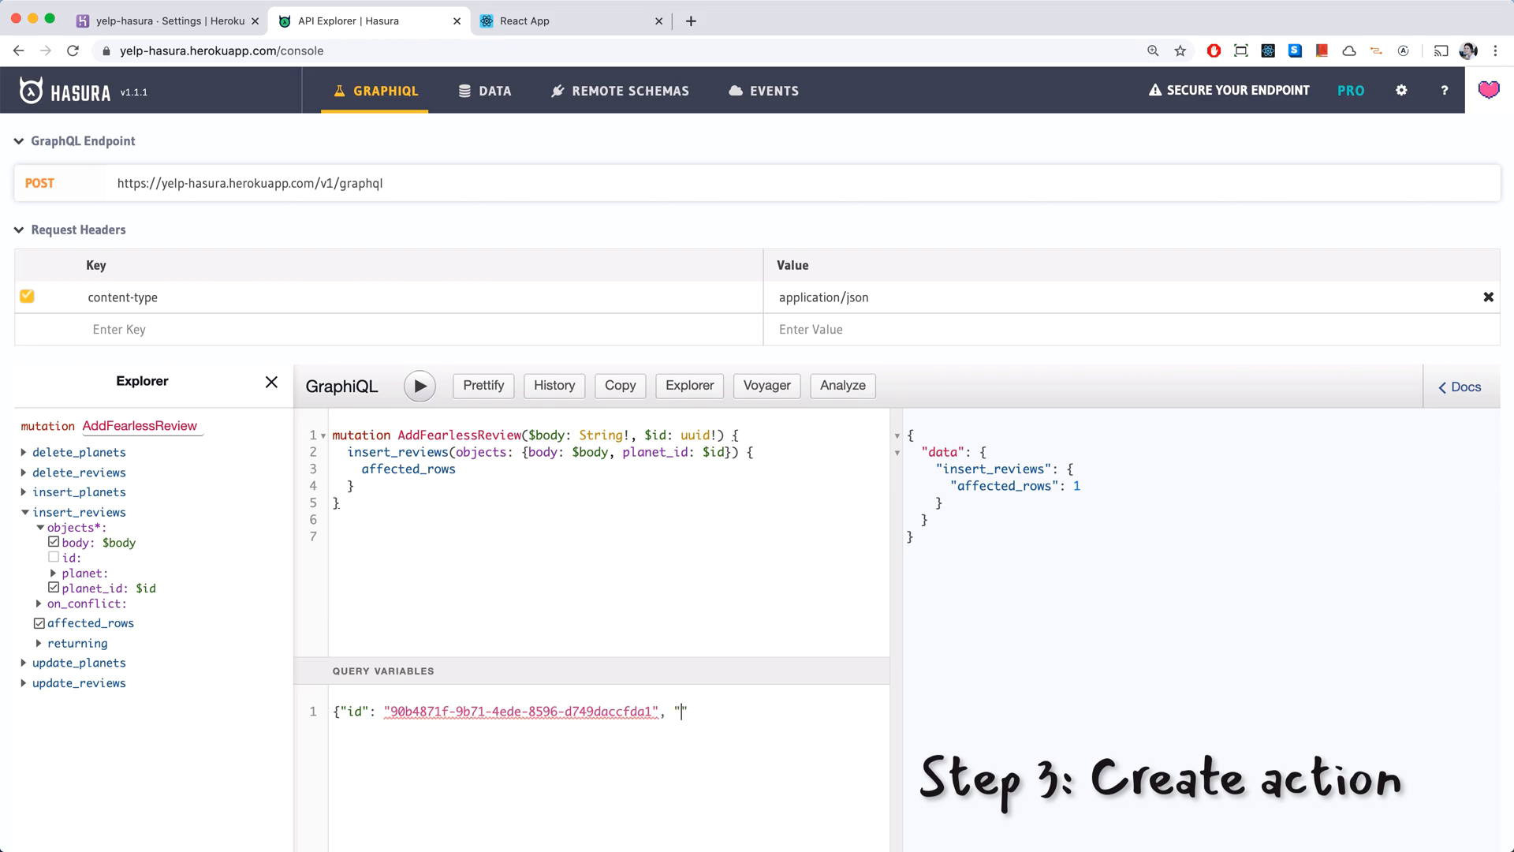
{"action": "type", "text": "budy:"}
{"action": "key", "text": "BackSpace"}
{"action": "key", "text": "BackSpace"}
{"action": "key", "text": "BackSpace"}
{"action": "key", "text": "BackSpace"}
{"action": "type", "text": "ody"}
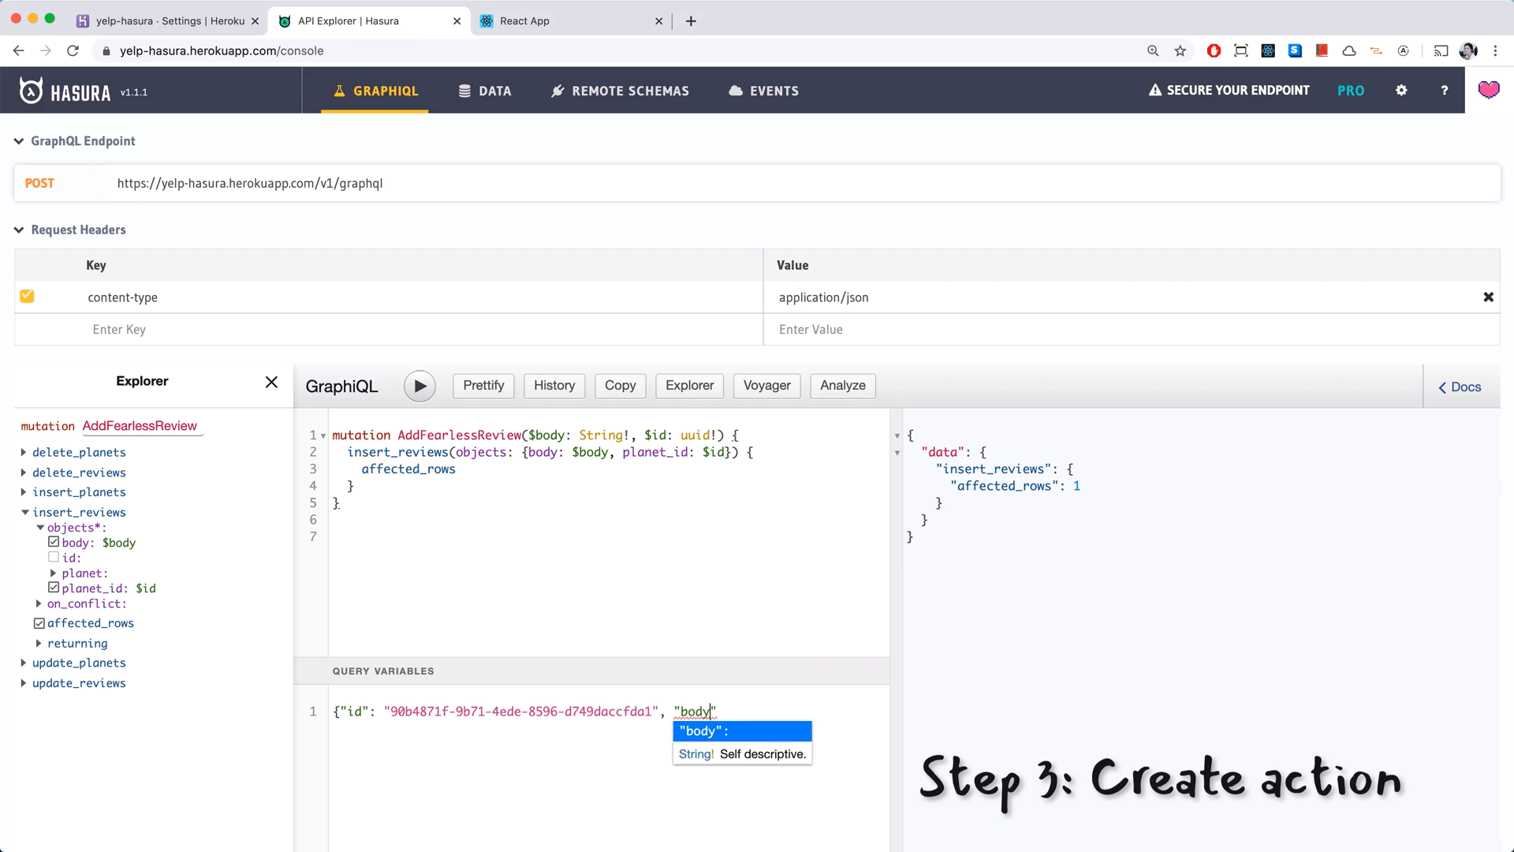
{"action": "type", "text": "\": \""}
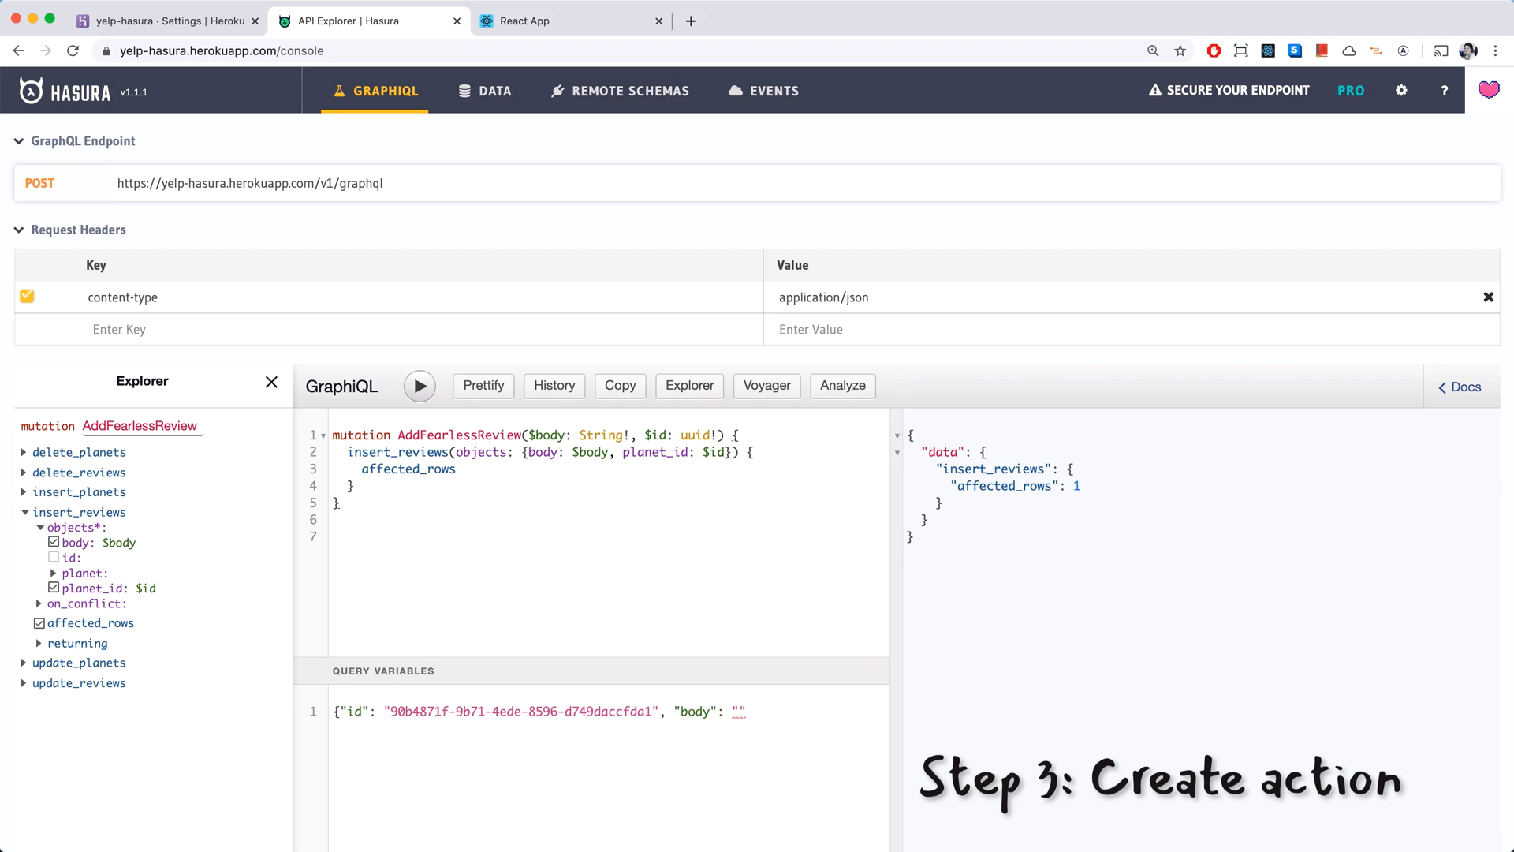
{"action": "type", "text": "I fear I ate "}
{"action": "type", "text": "too much\""}
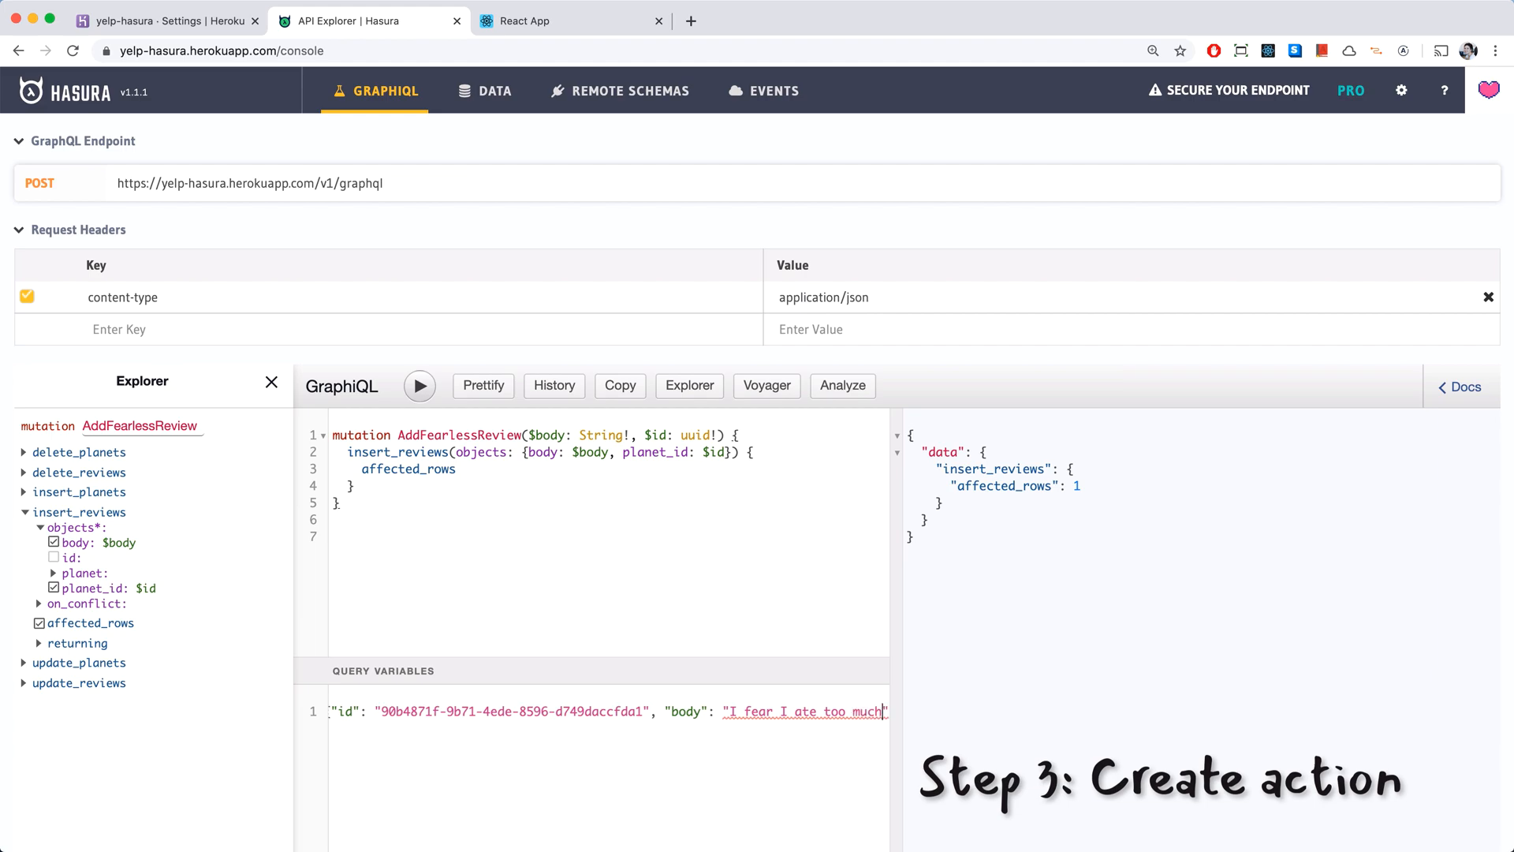
{"action": "type", "text": "}"}
{"action": "left_click", "coordinate": [420, 386]}
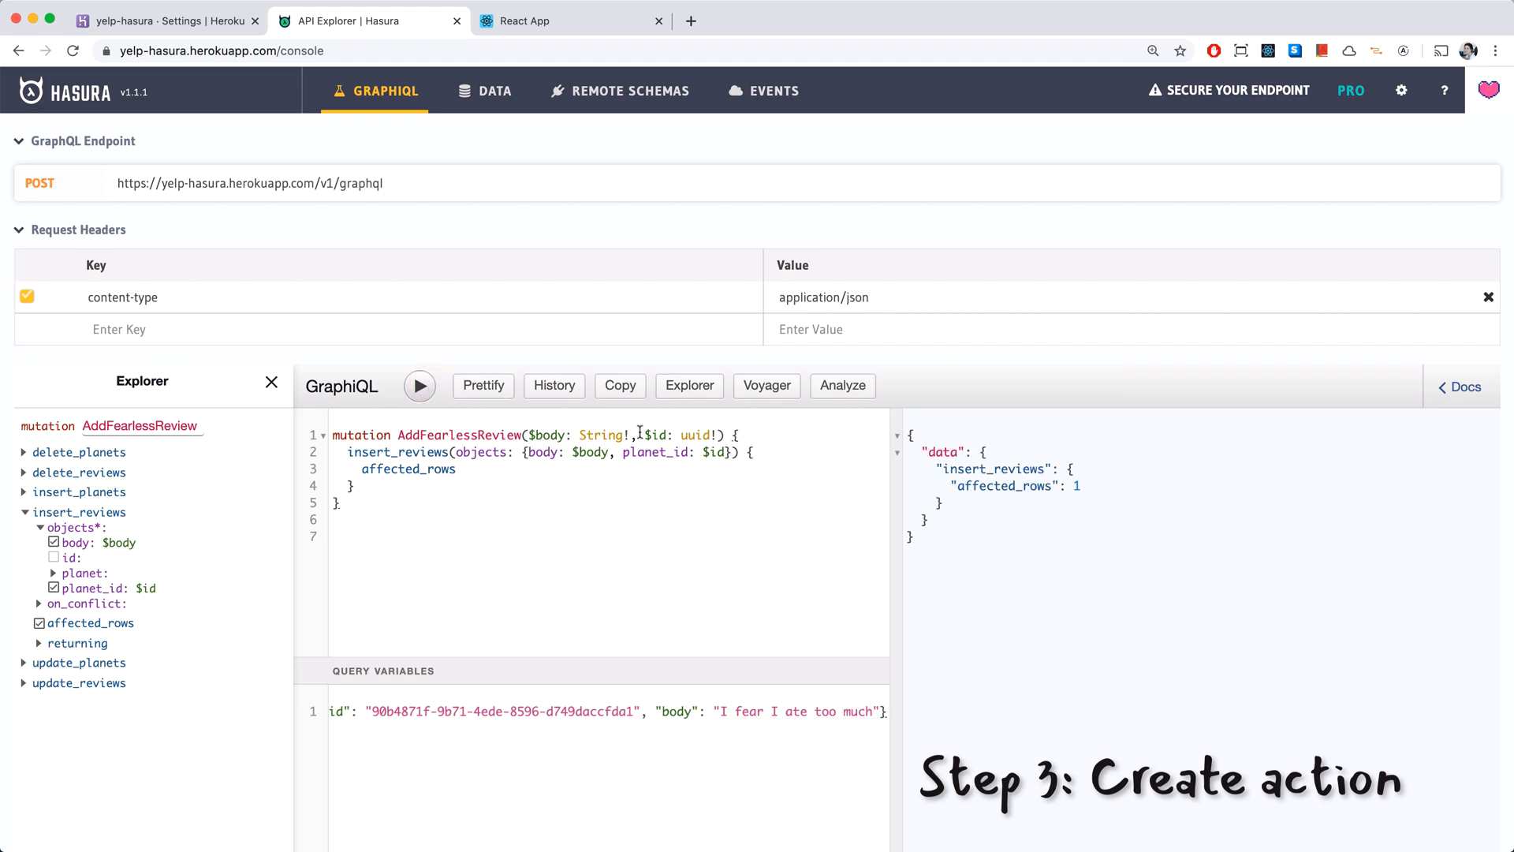
Check the new review in the React app's Giedi Prime list and return to the Hasura console.
{"action": "key", "text": "ctrl+Tab"}
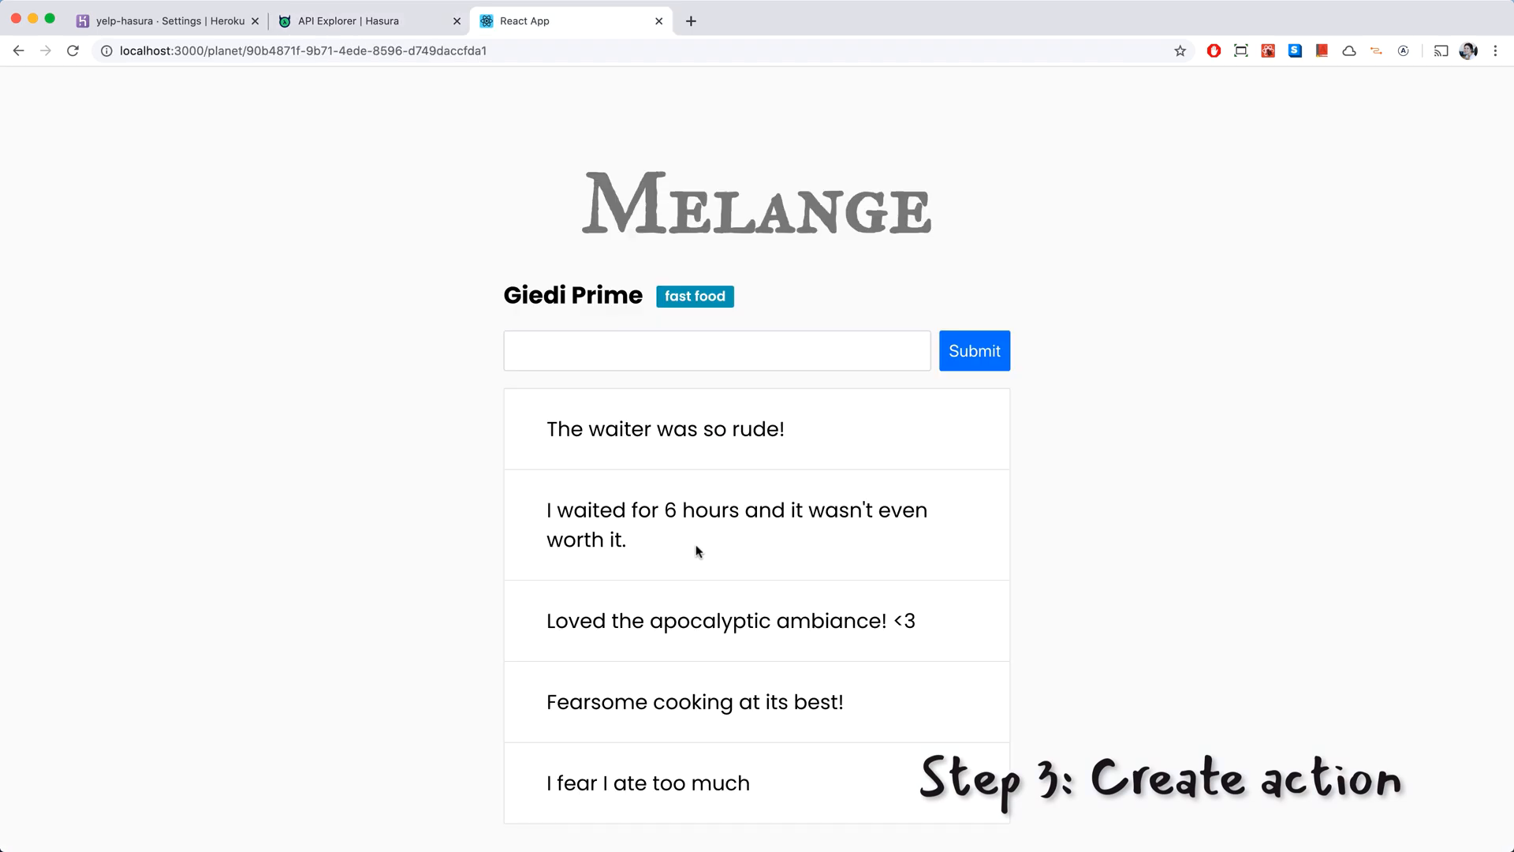
{"action": "triple_click", "coordinate": [669, 782]}
{"action": "key", "text": "ctrl+shift+Tab"}
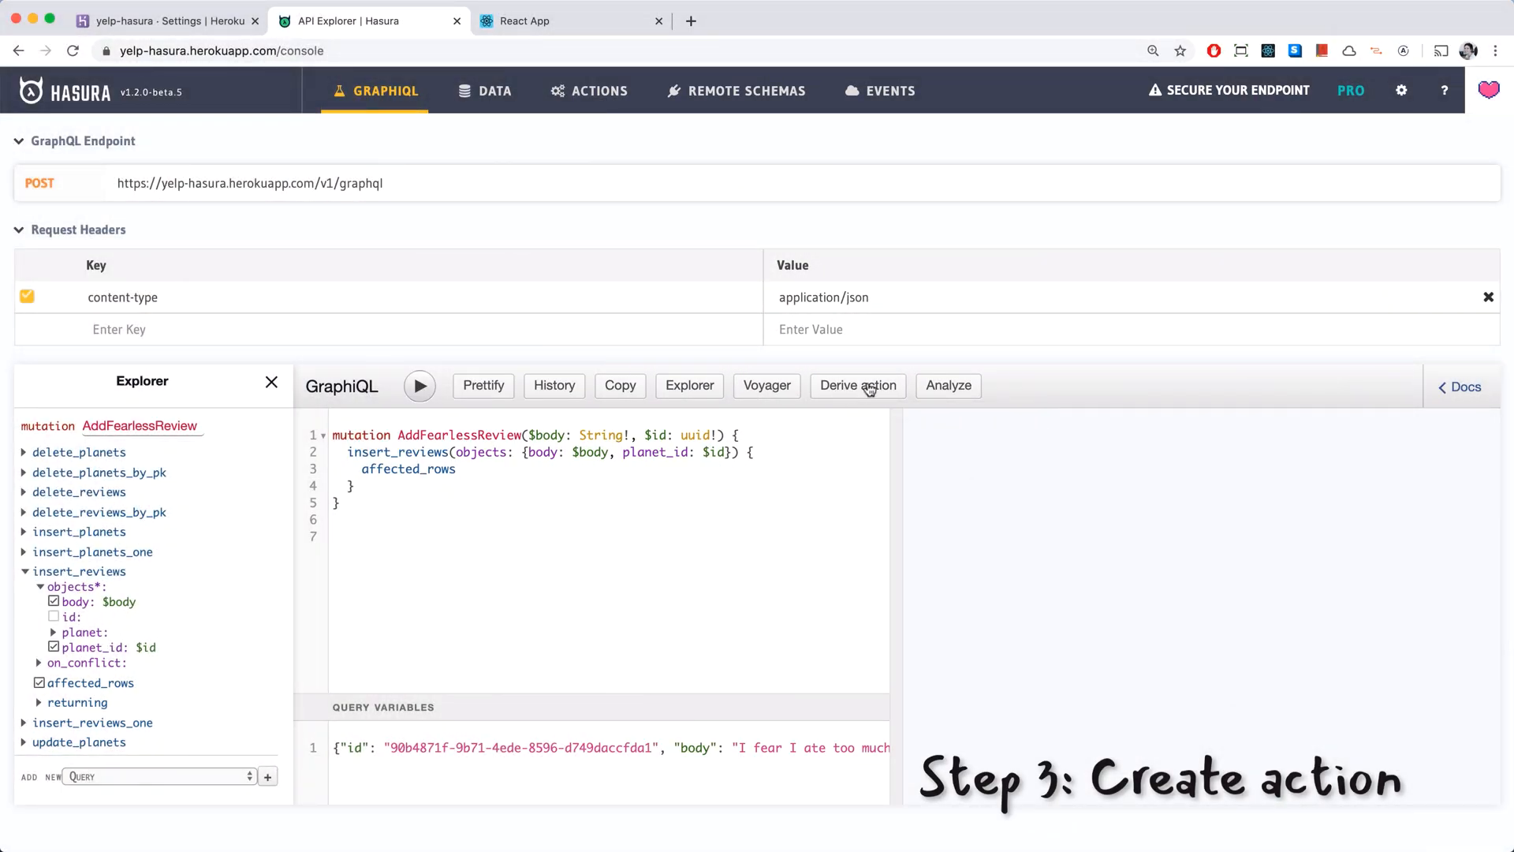
Derive an action from the AddFearlessReview mutation and review its body argument and affected_rows output.
{"action": "left_click", "coordinate": [867, 387]}
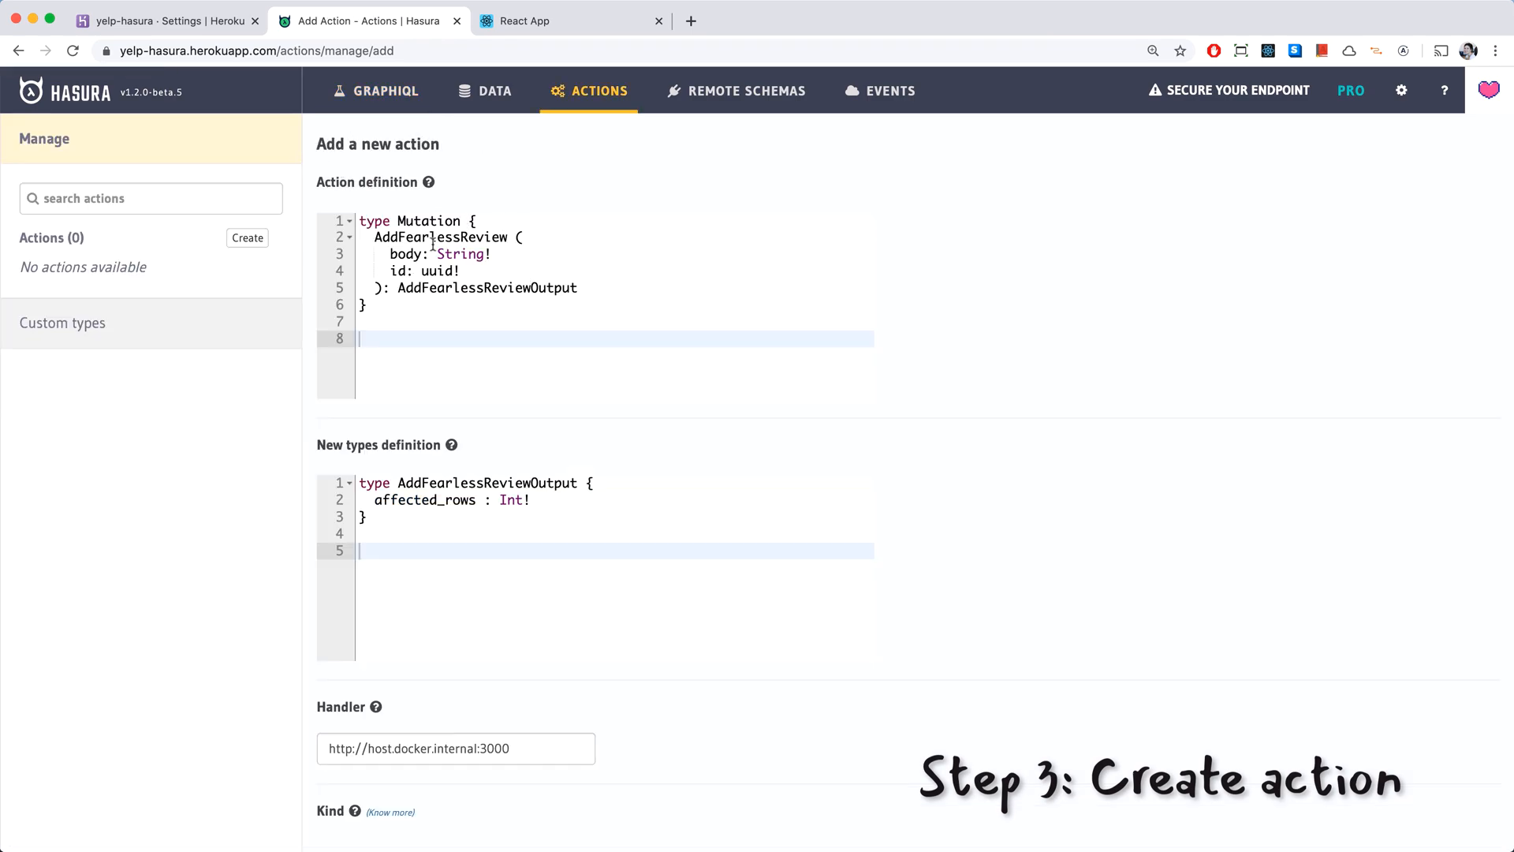
{"action": "triple_click", "coordinate": [438, 237]}
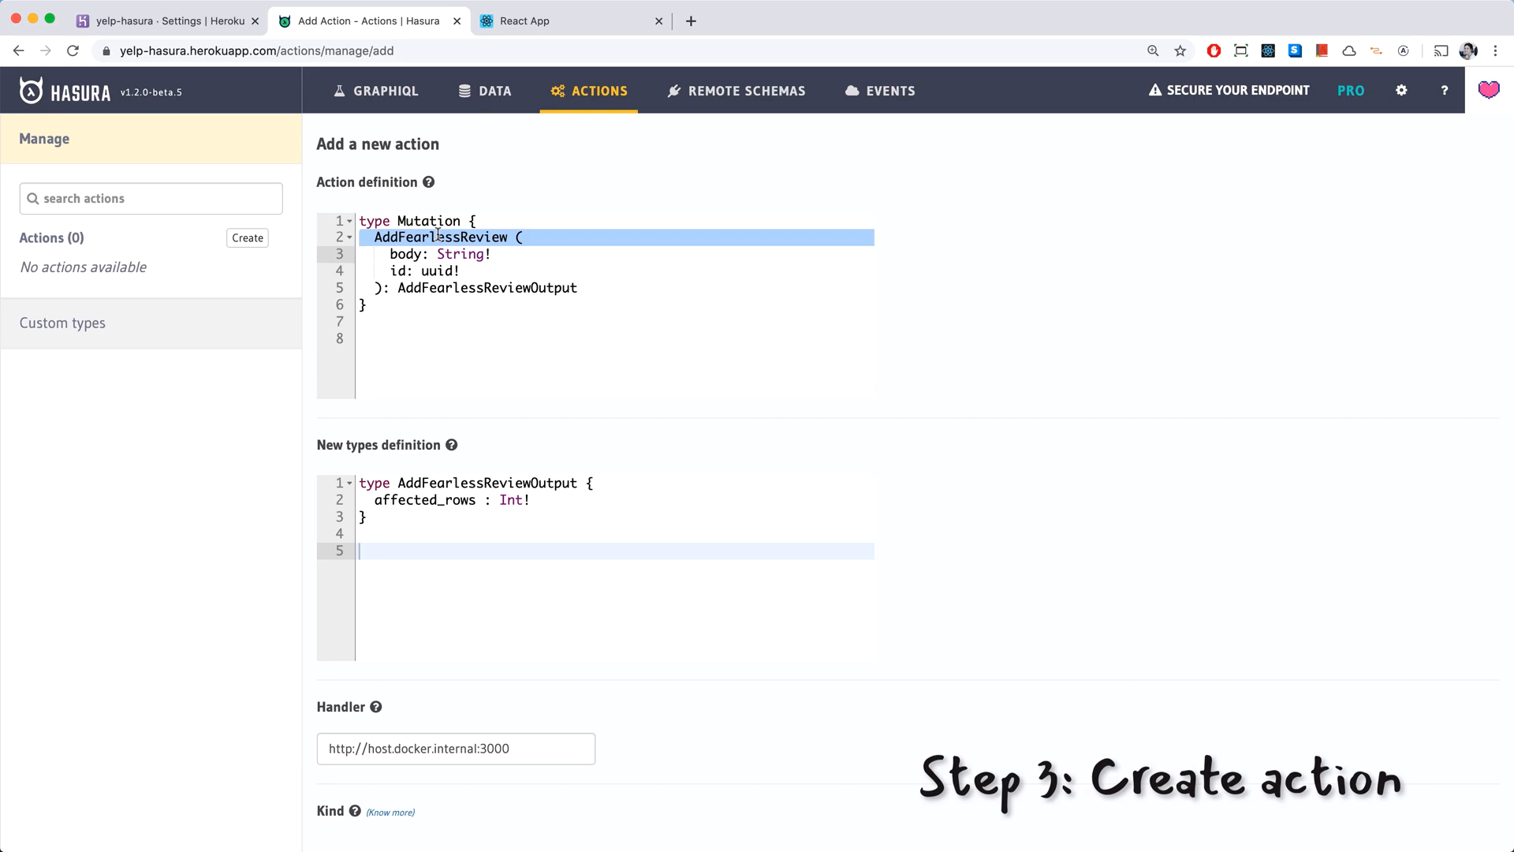
{"action": "left_click", "coordinate": [409, 252]}
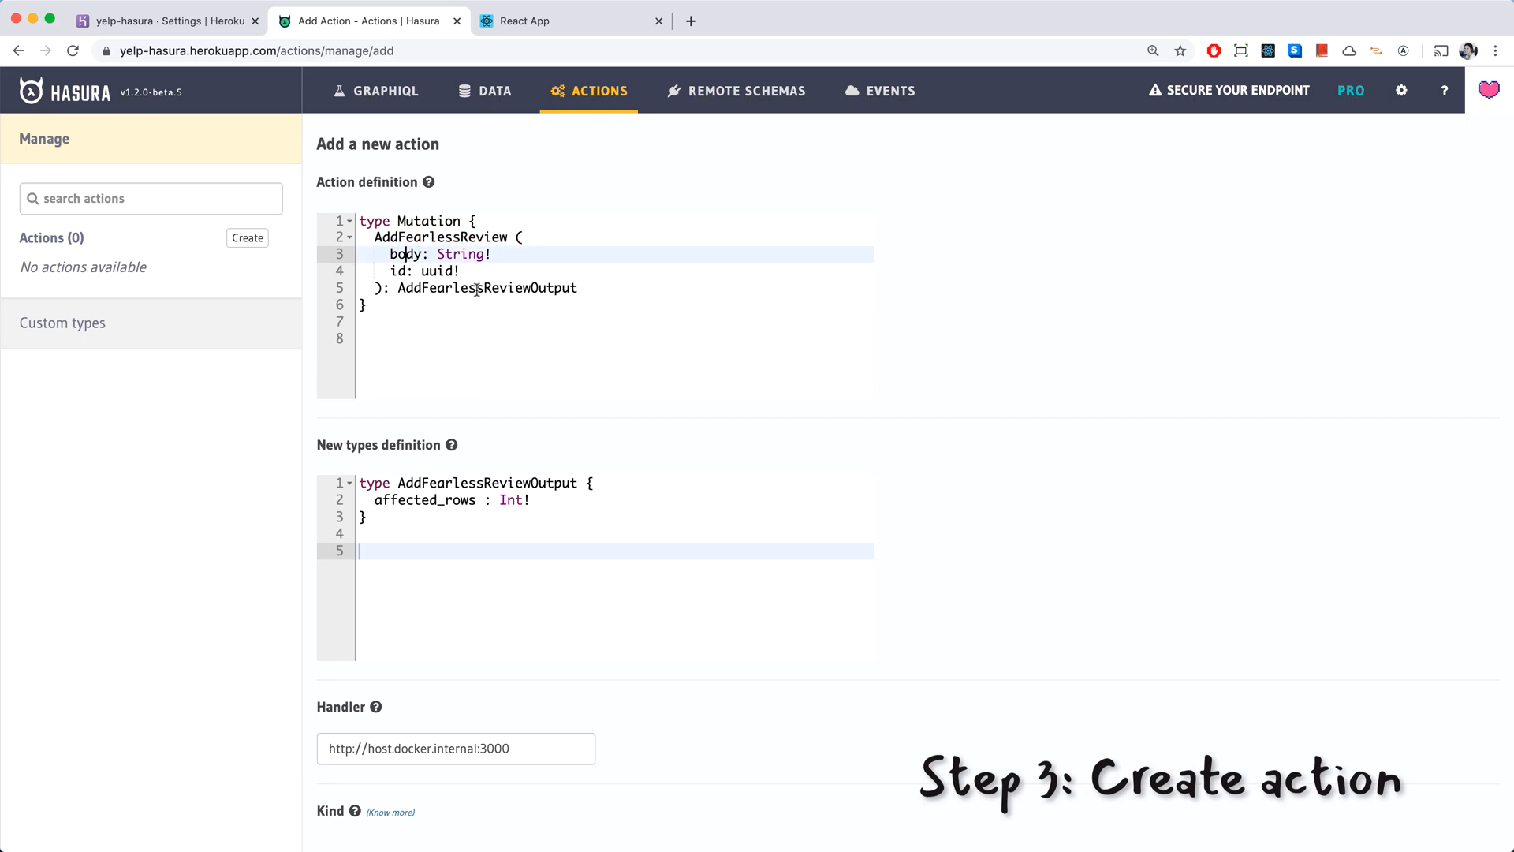
{"action": "left_click", "coordinate": [408, 499]}
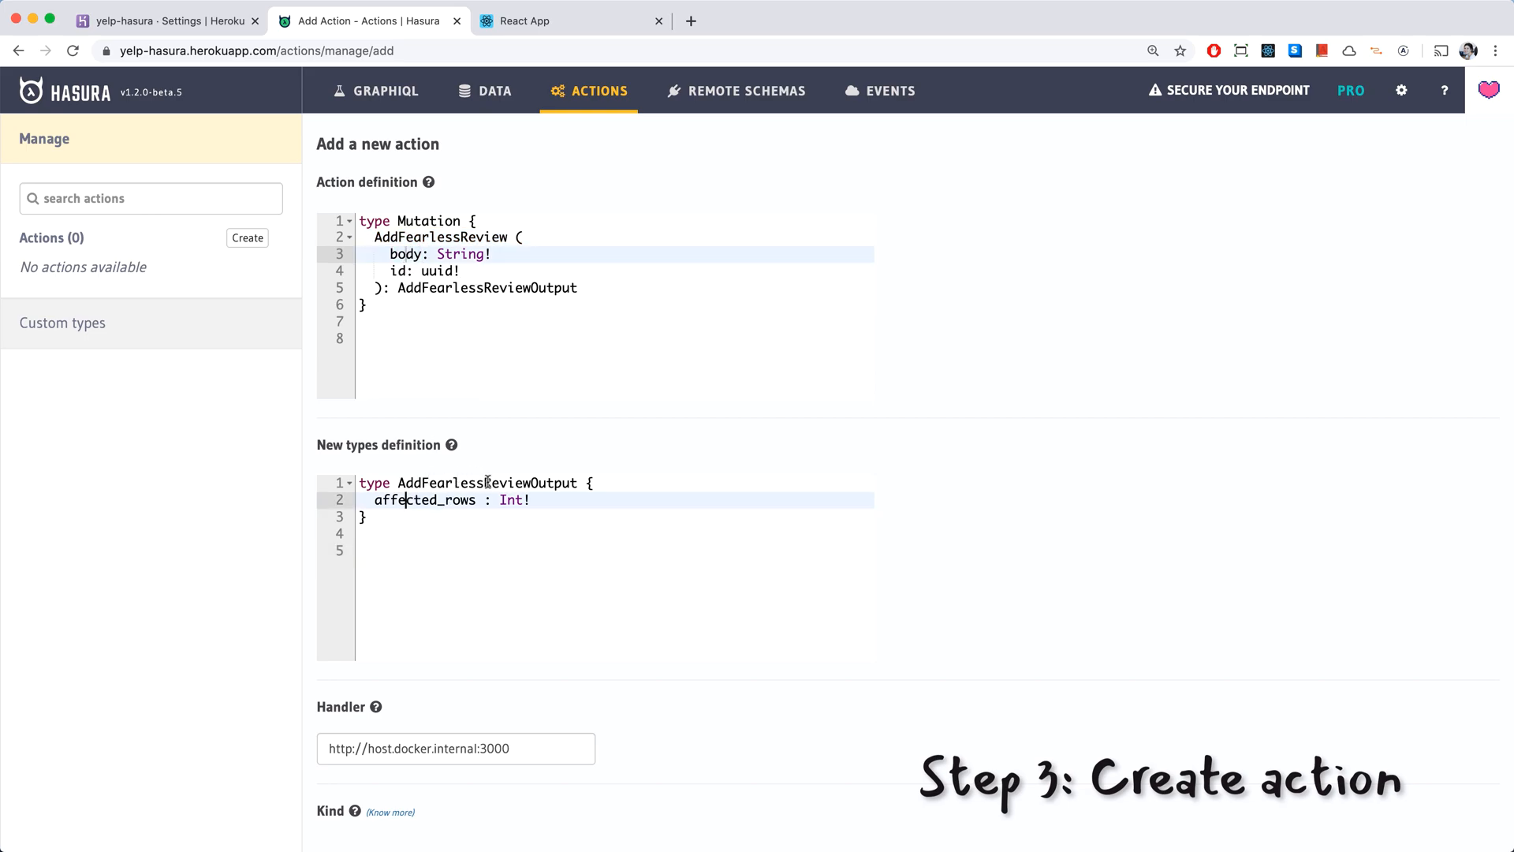
{"action": "scroll", "coordinate": [458, 707], "scroll_direction": "down", "scroll_amount": 2}
{"action": "scroll", "coordinate": [457, 706], "scroll_direction": "down", "scroll_amount": 2}
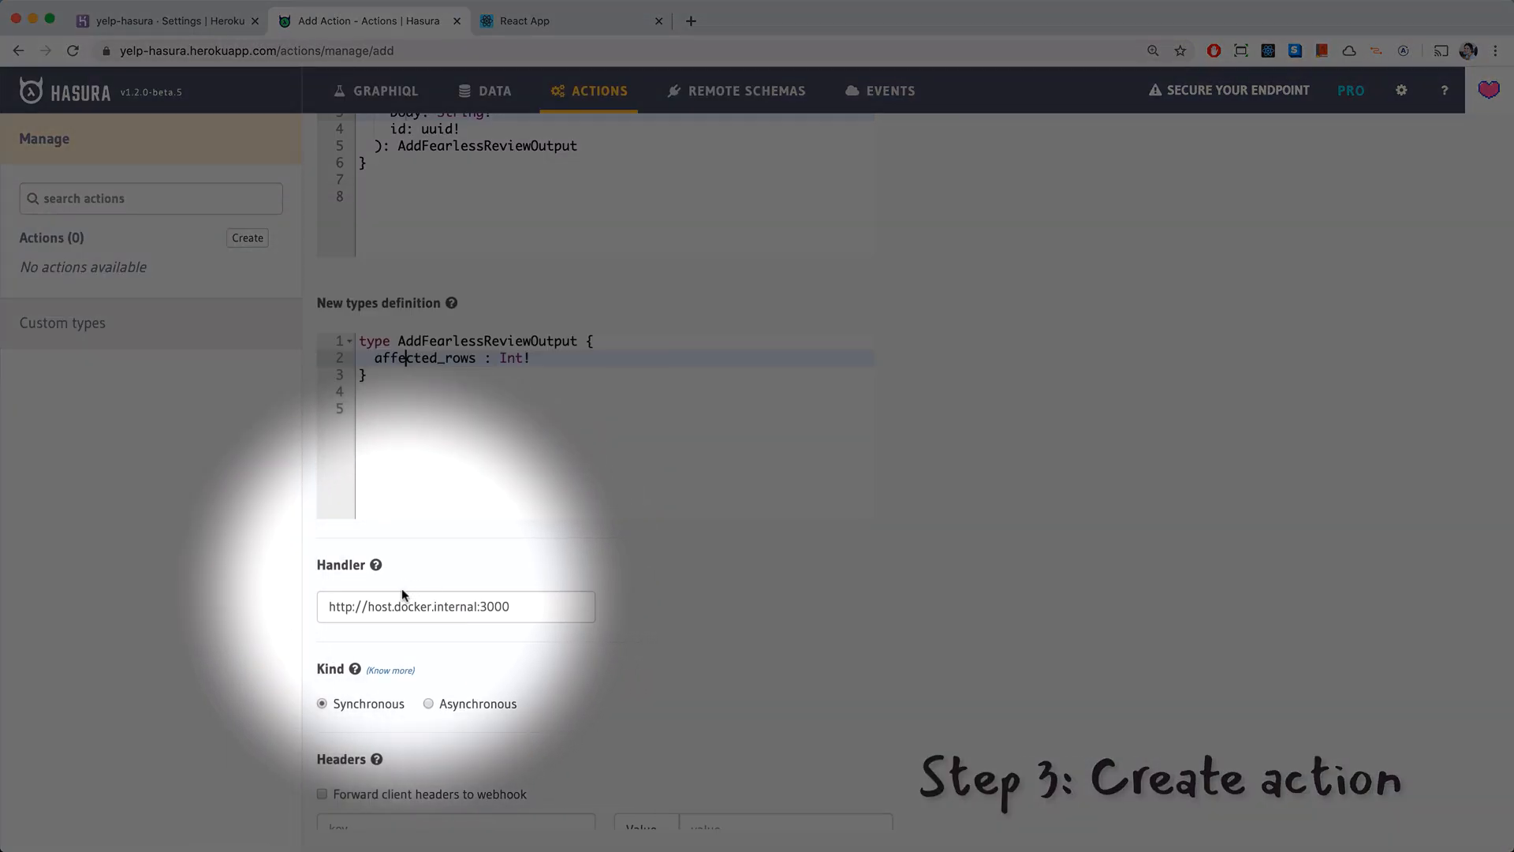
{"action": "scroll", "coordinate": [450, 595], "scroll_direction": "down", "scroll_amount": 2}
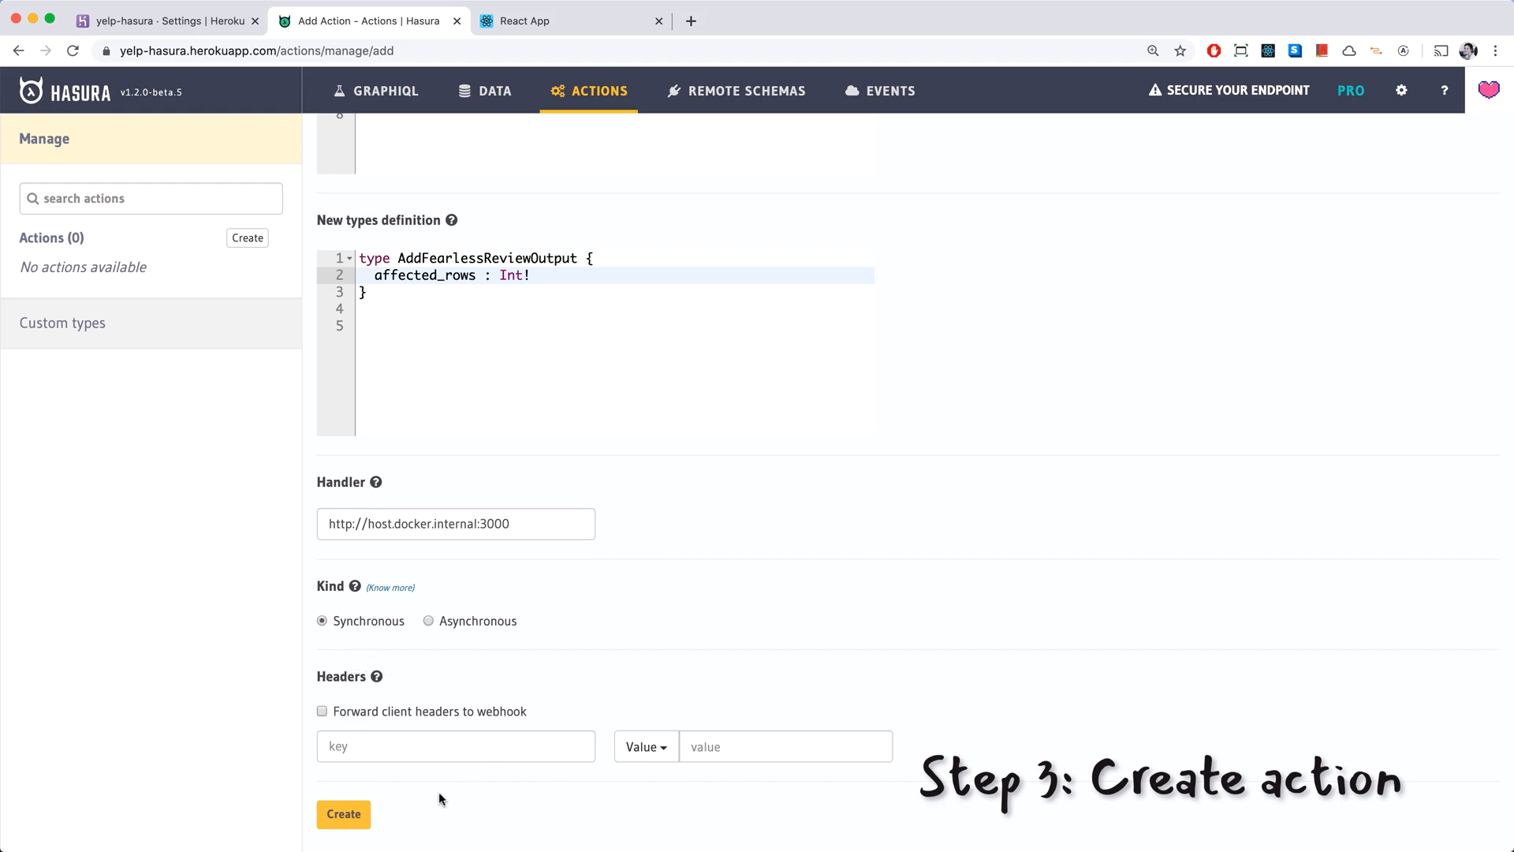
Create the AddFearlessReview action and keep nodejs-express as its Codegen handler framework.
{"action": "left_click", "coordinate": [343, 814]}
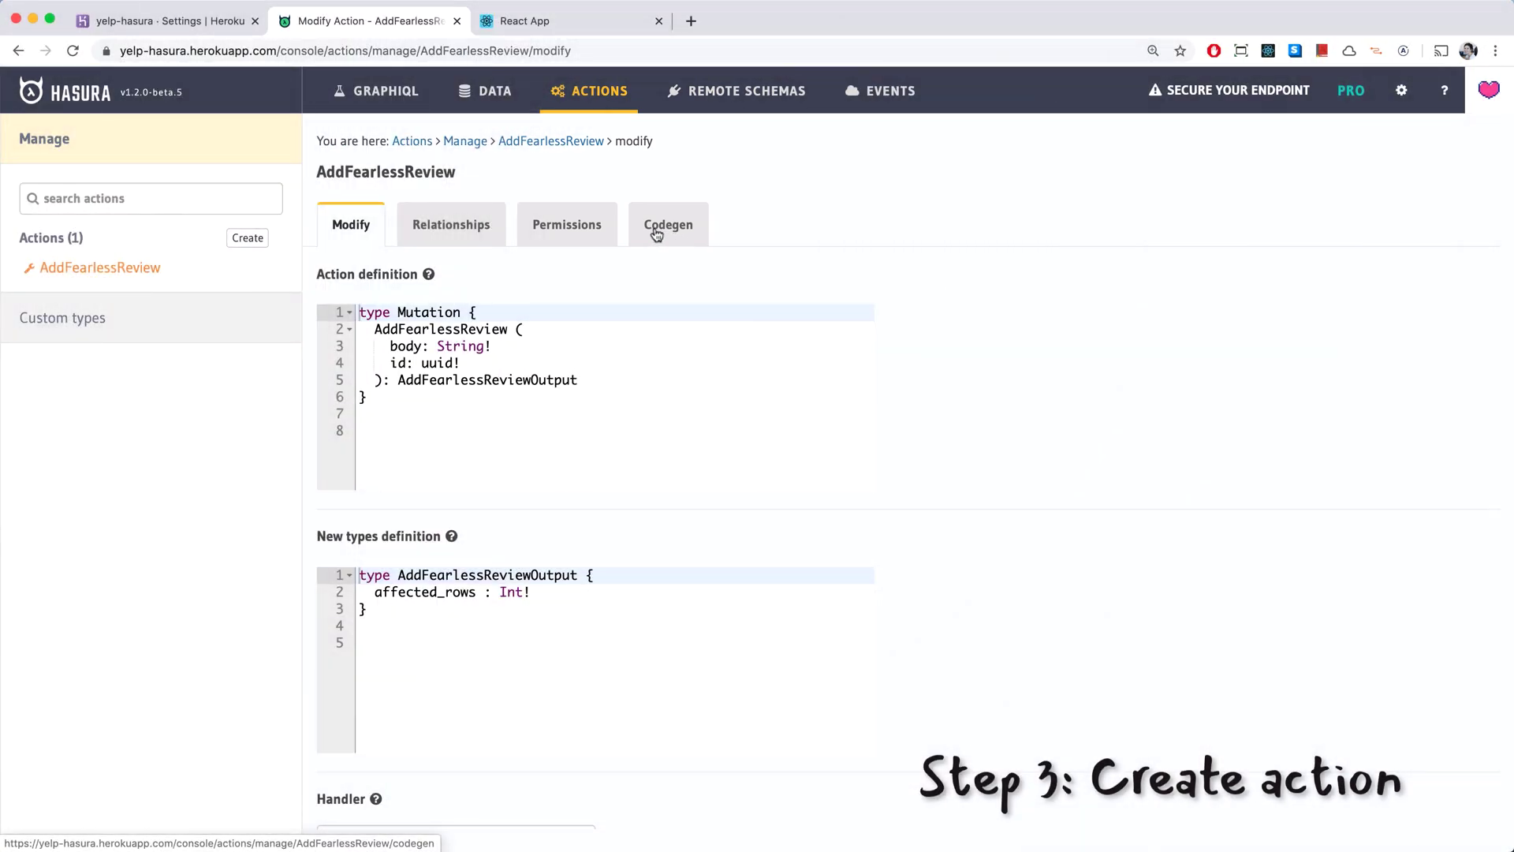
{"action": "left_click", "coordinate": [666, 230]}
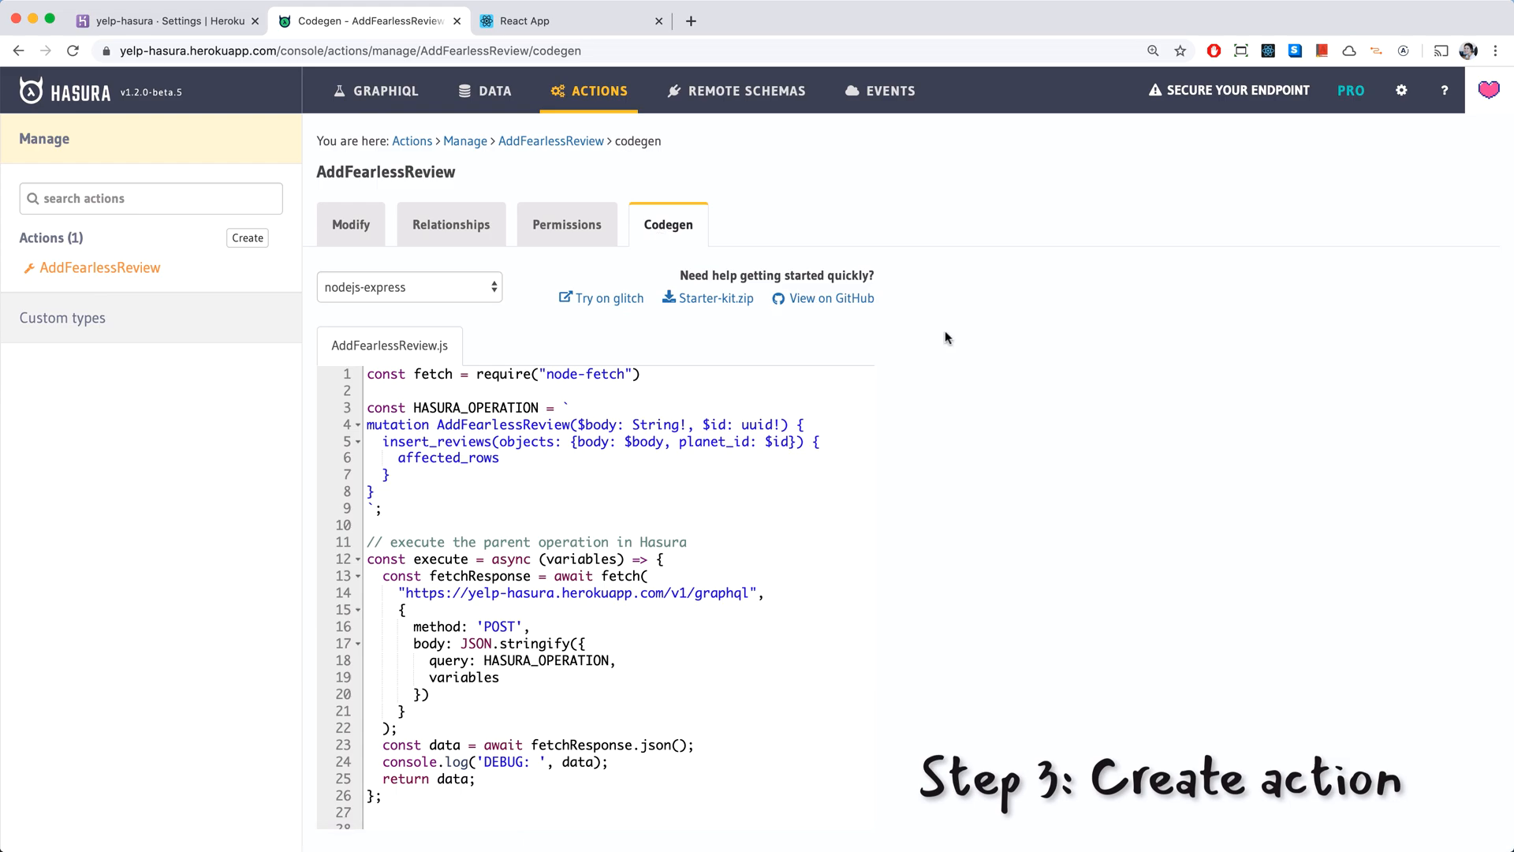
{"action": "left_click", "coordinate": [557, 504]}
{"action": "scroll", "coordinate": [556, 506], "scroll_direction": "down", "scroll_amount": 5}
{"action": "scroll", "coordinate": [556, 506], "scroll_direction": "down", "scroll_amount": 5}
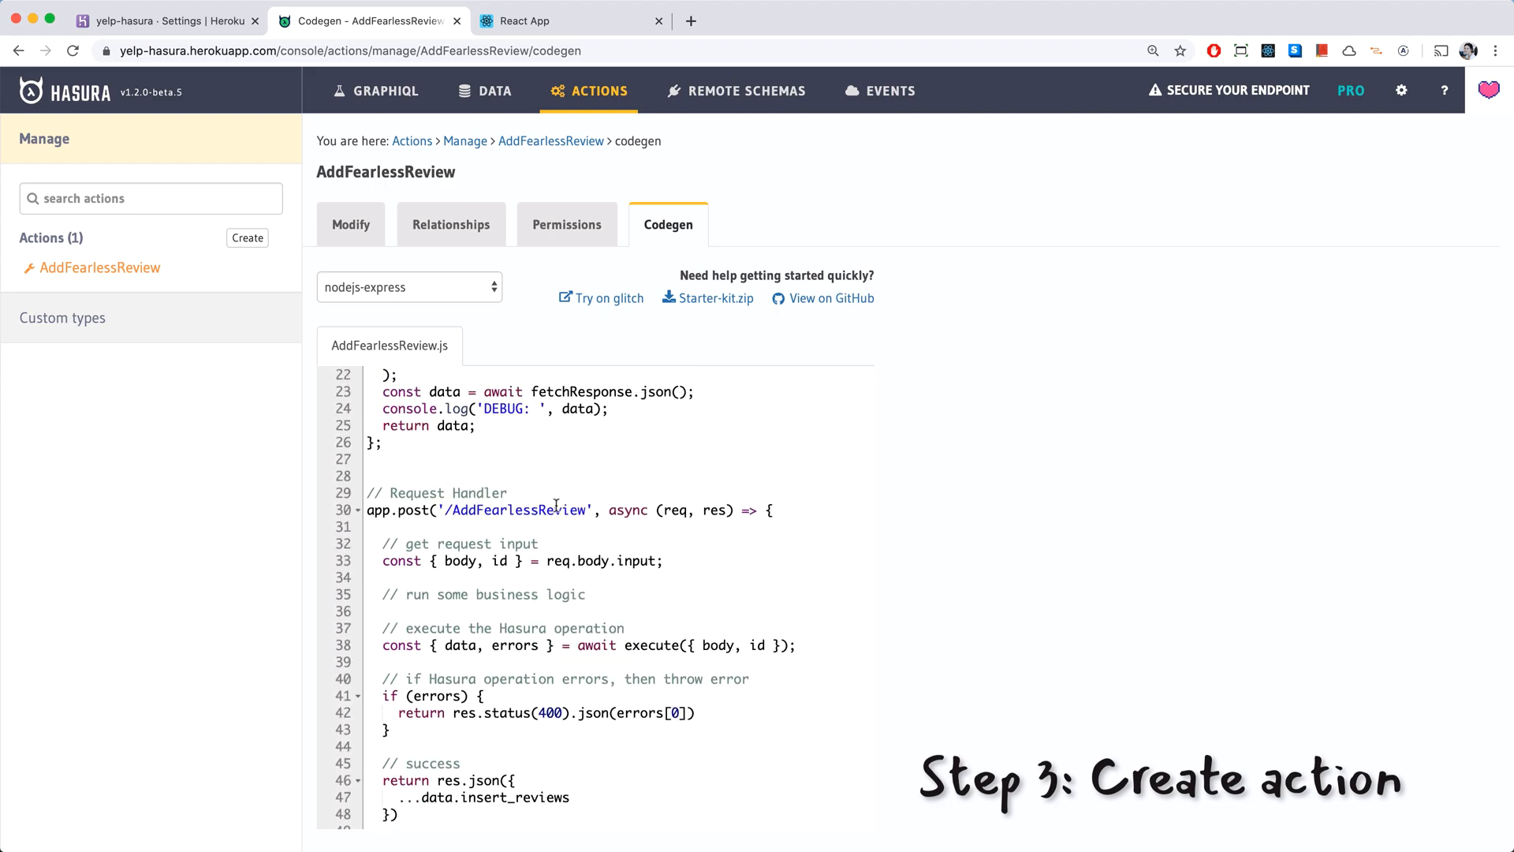
{"action": "scroll", "coordinate": [557, 505], "scroll_direction": "up", "scroll_amount": 5}
{"action": "scroll", "coordinate": [556, 506], "scroll_direction": "up", "scroll_amount": 5}
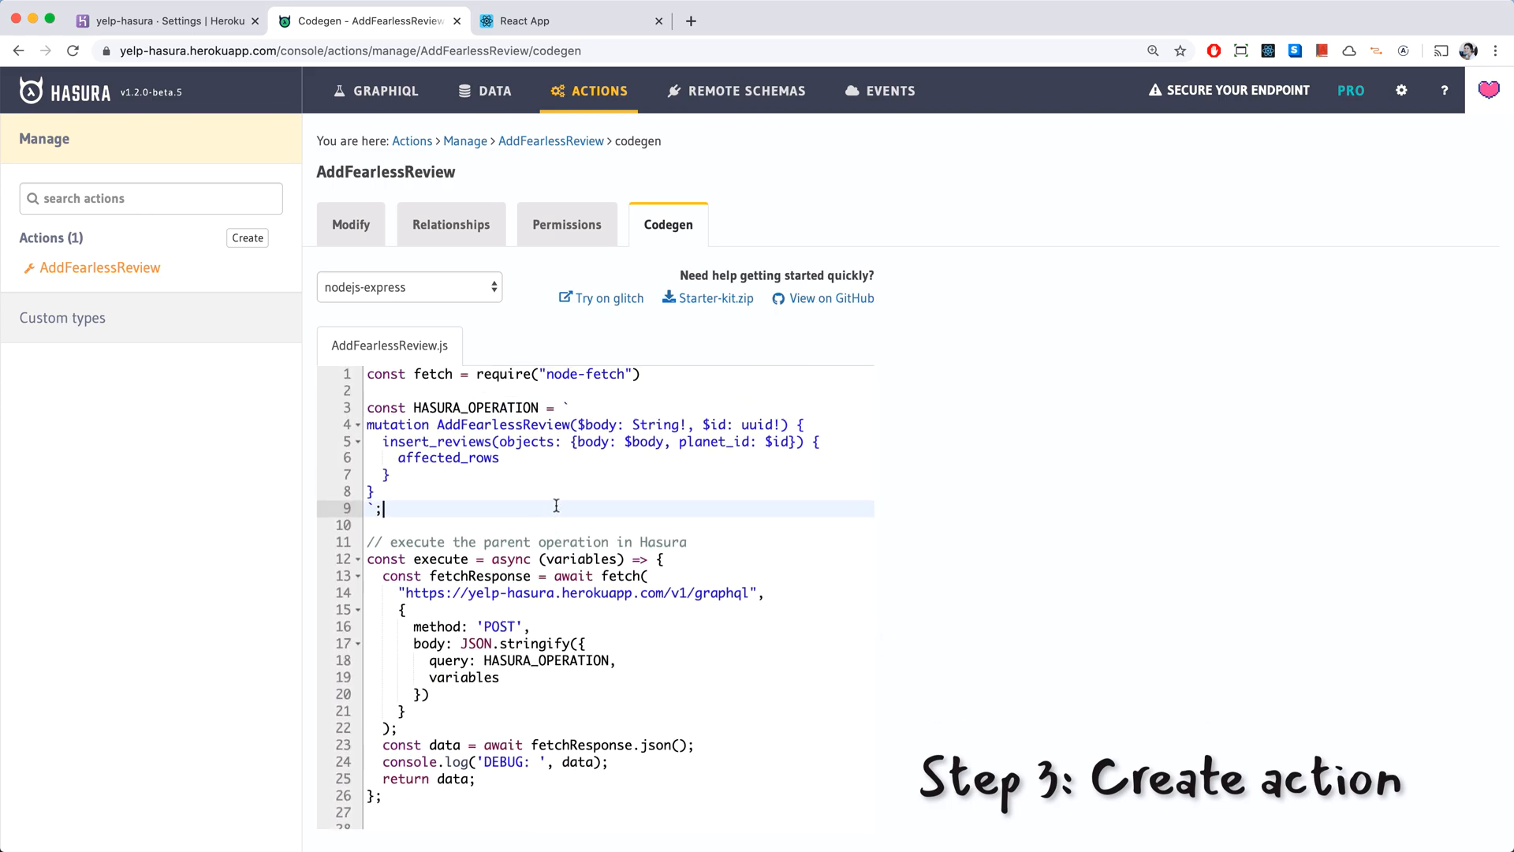
{"action": "left_click", "coordinate": [432, 288]}
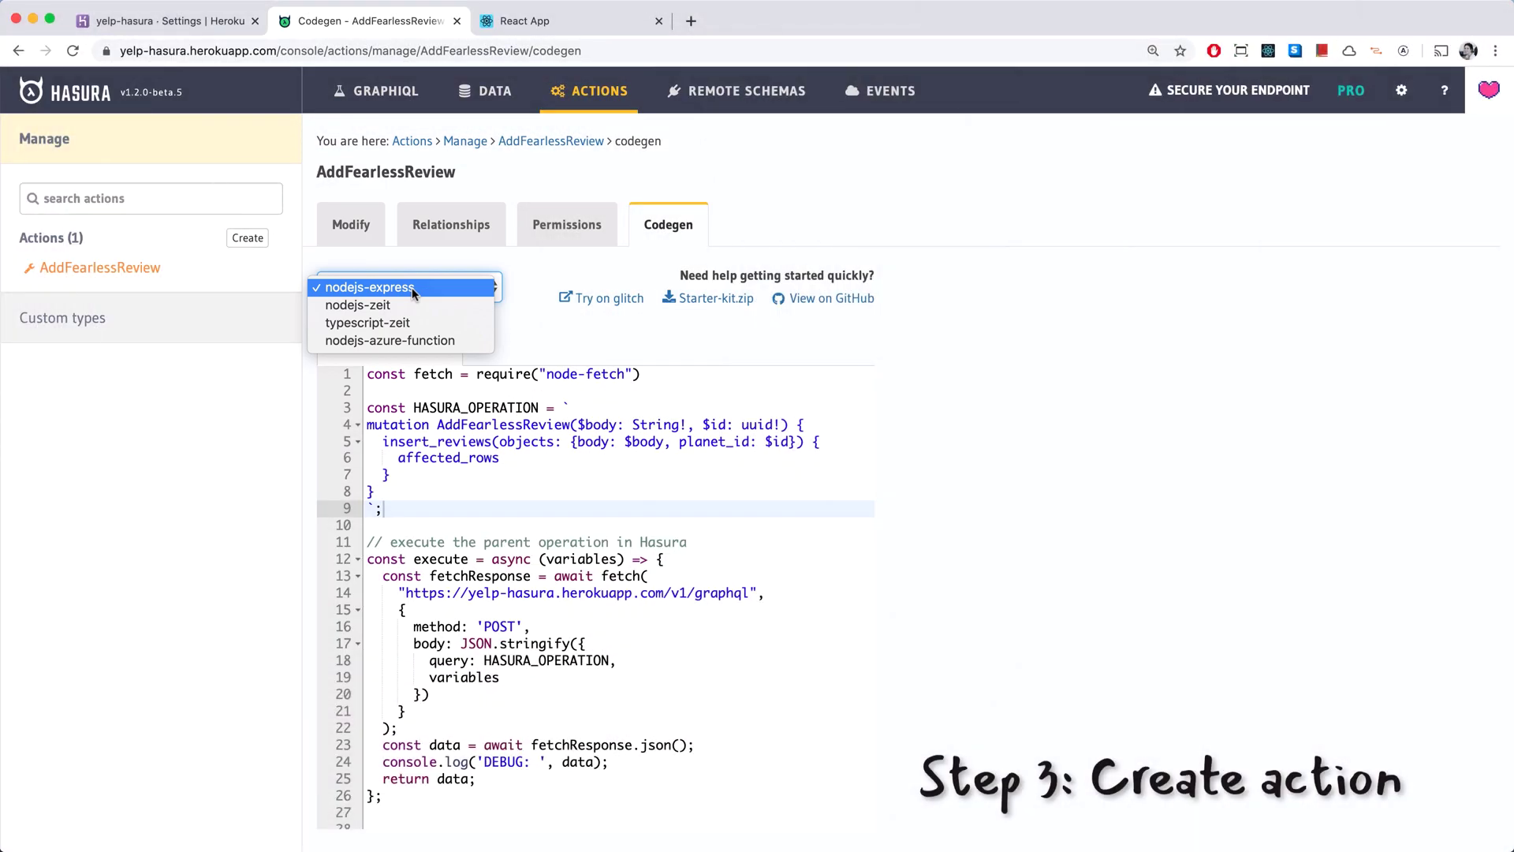
{"action": "left_click", "coordinate": [412, 288]}
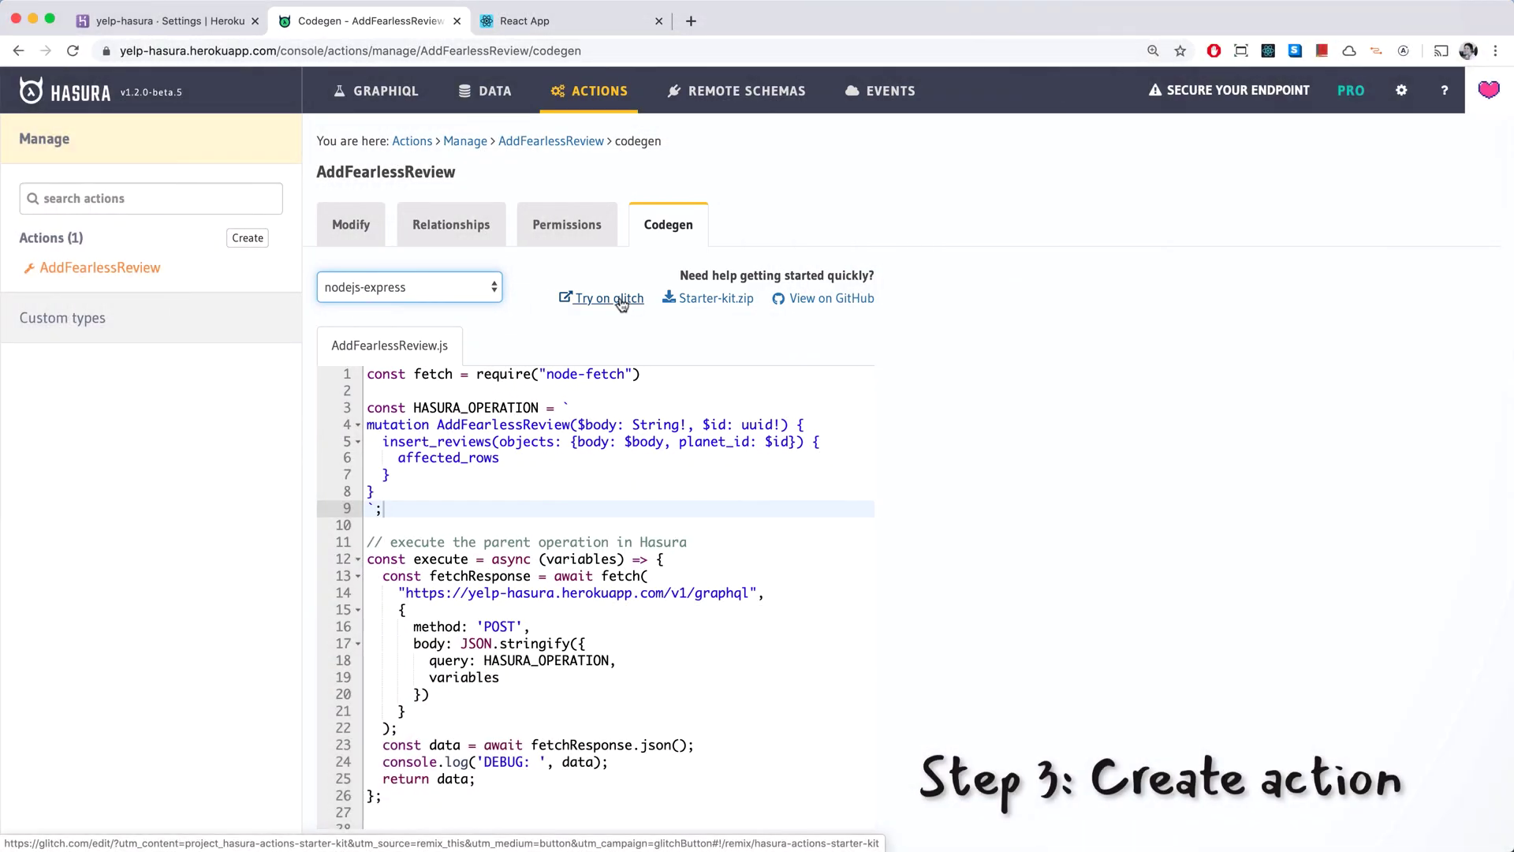
Start the Glitch starter project and delete the example routes from src/server.js.
{"action": "left_click", "coordinate": [609, 298]}
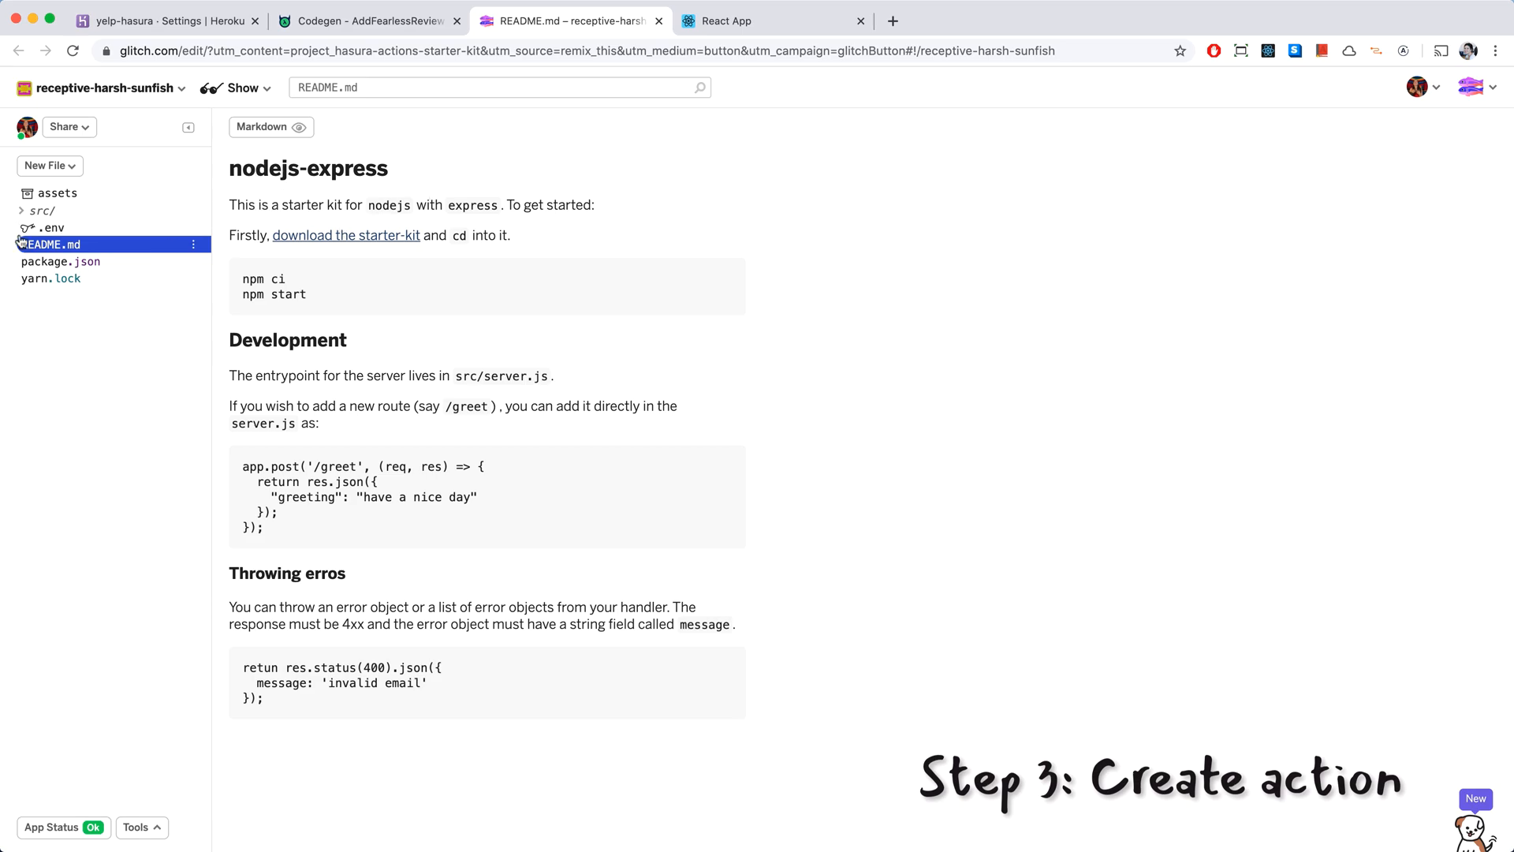
{"action": "left_click", "coordinate": [43, 211]}
{"action": "left_click", "coordinate": [60, 228]}
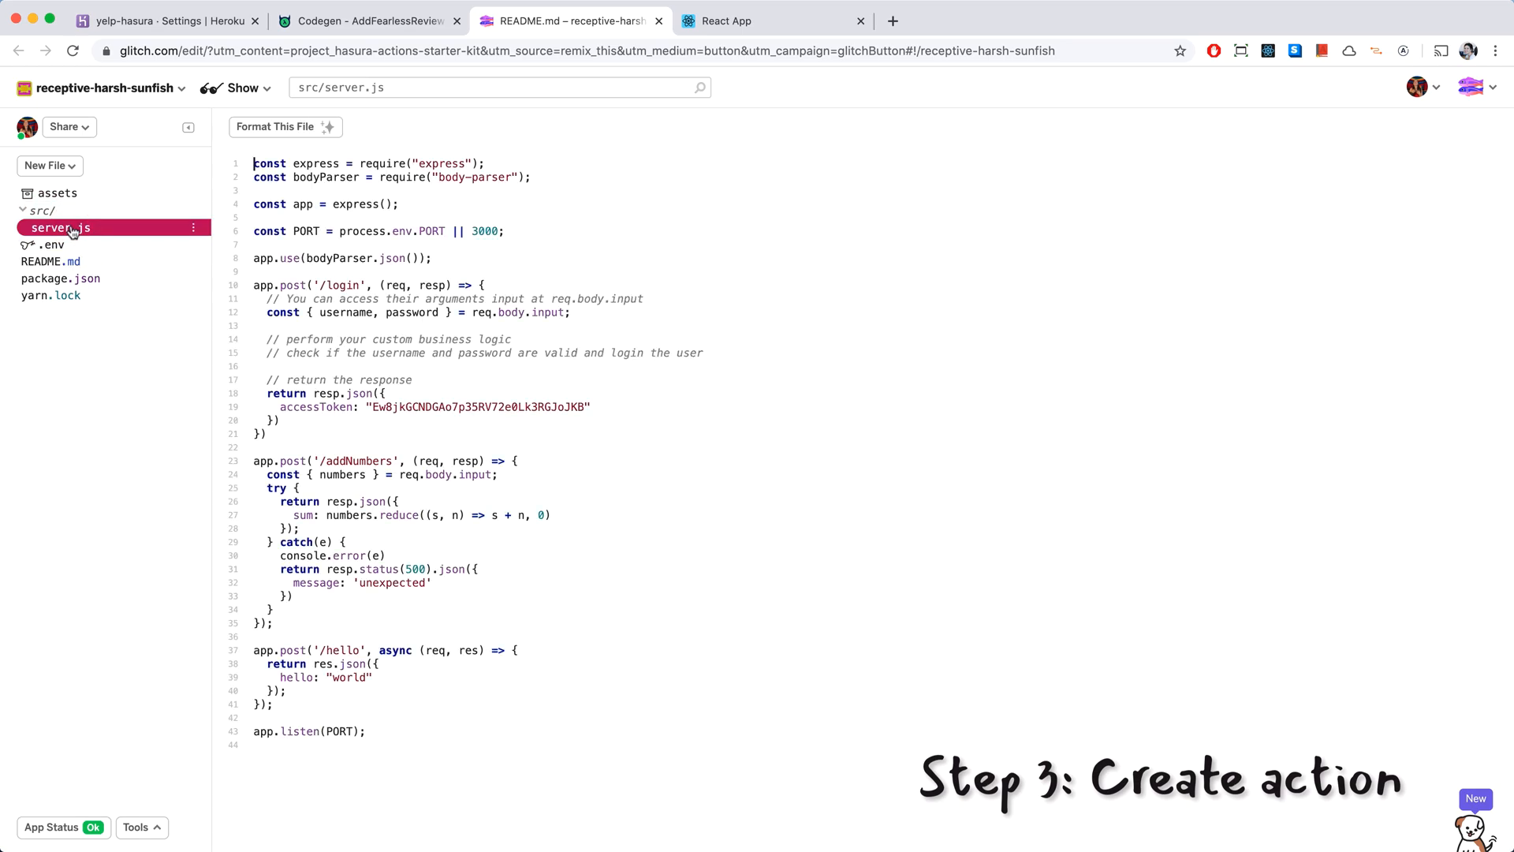
{"action": "left_click_drag", "start_coordinate": [272, 703], "coordinate": [254, 284]}
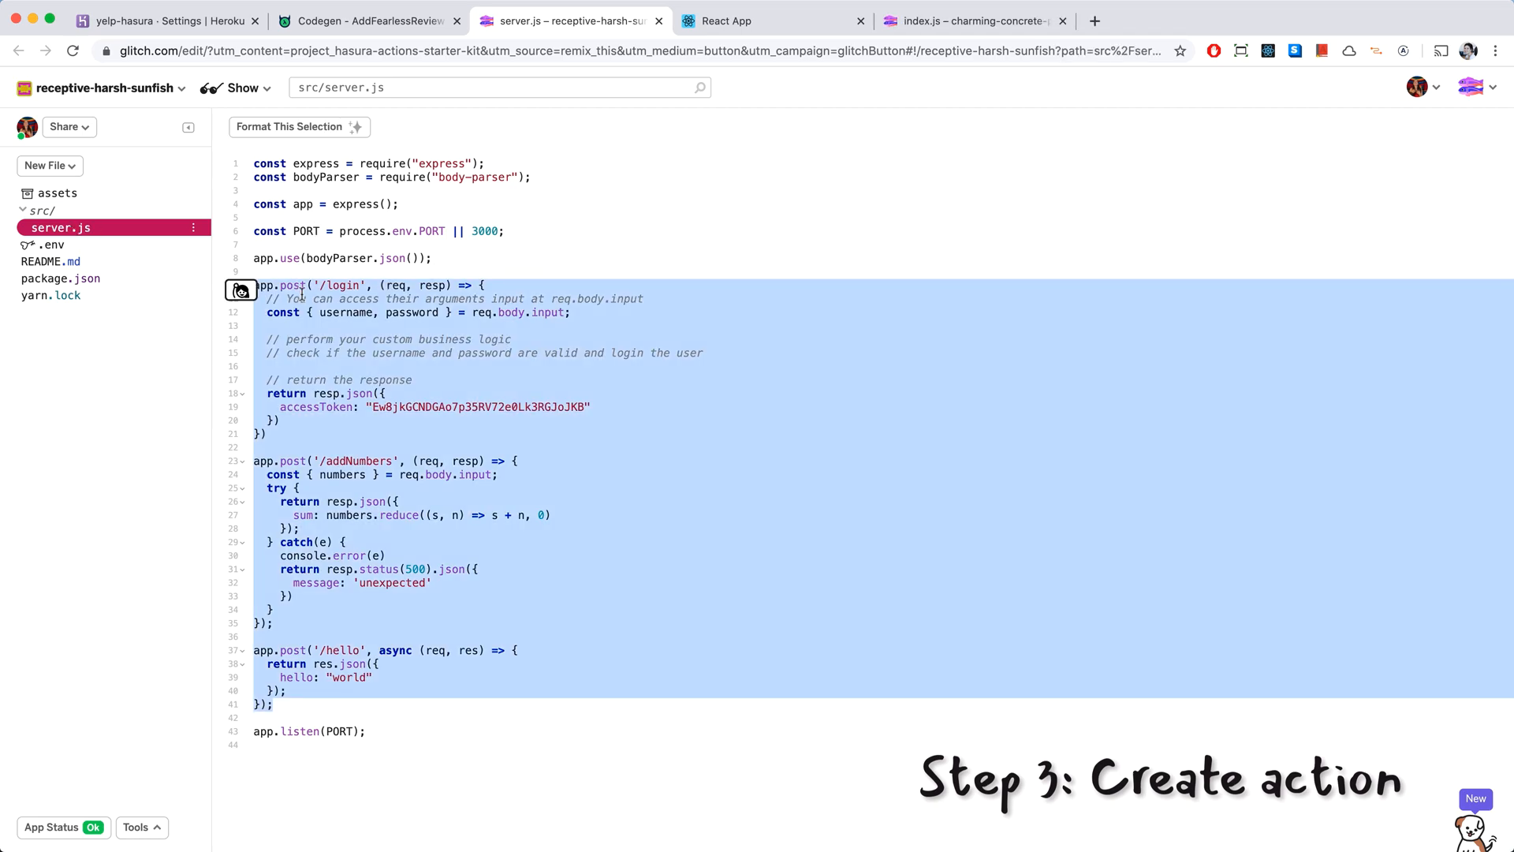
{"action": "key", "text": "BackSpace"}
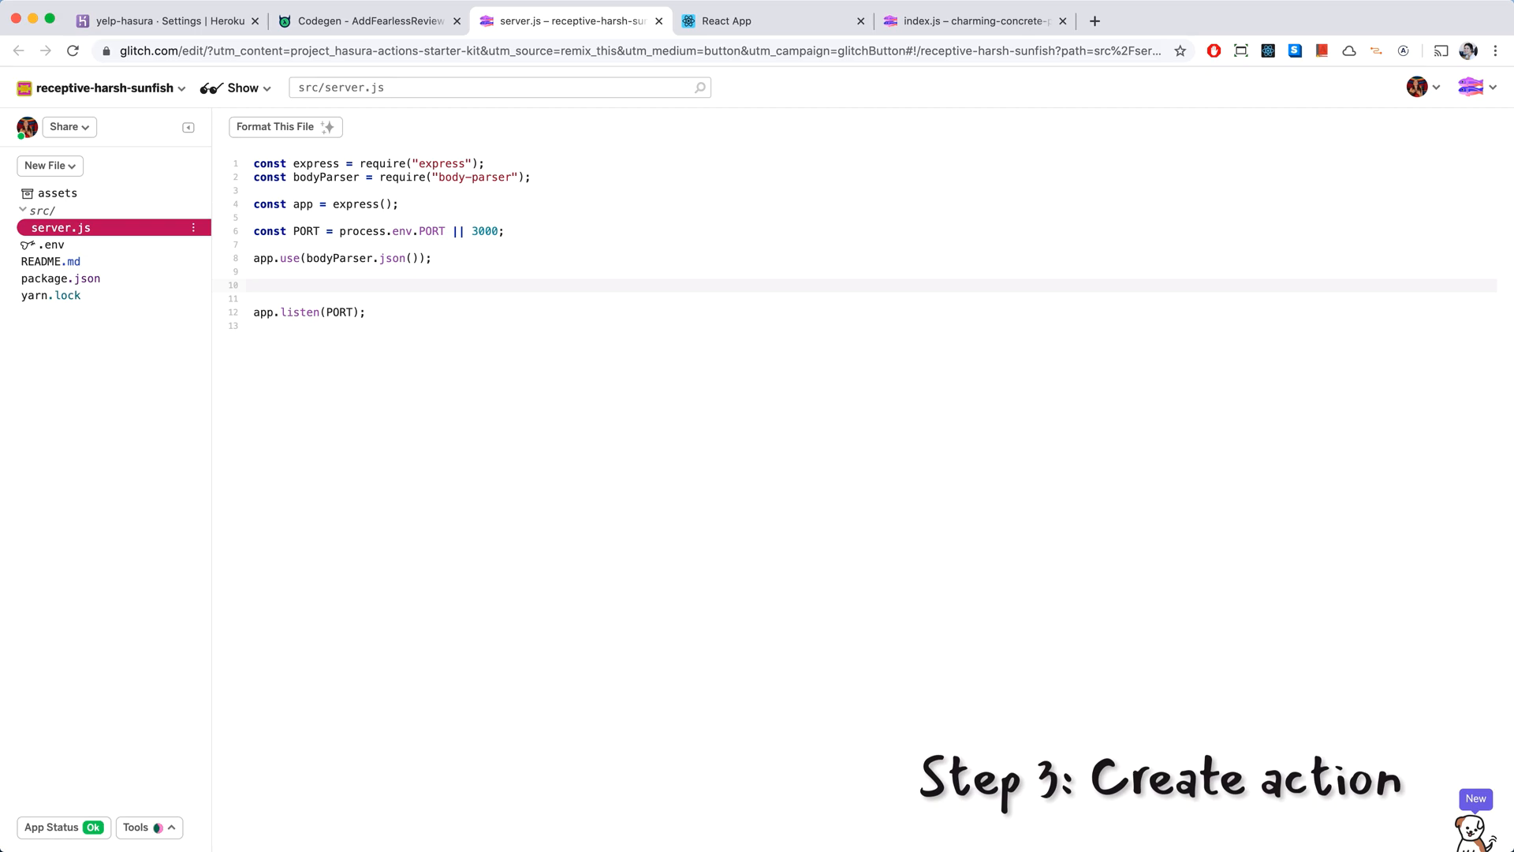
Copy the generated AddFearlessReview handler from Hasura Codegen and paste it into server.js.
{"action": "key", "text": "ctrl+shift+Tab"}
{"action": "left_click", "coordinate": [622, 374]}
{"action": "key", "text": "ctrl+a"}
{"action": "key", "text": "ctrl+c"}
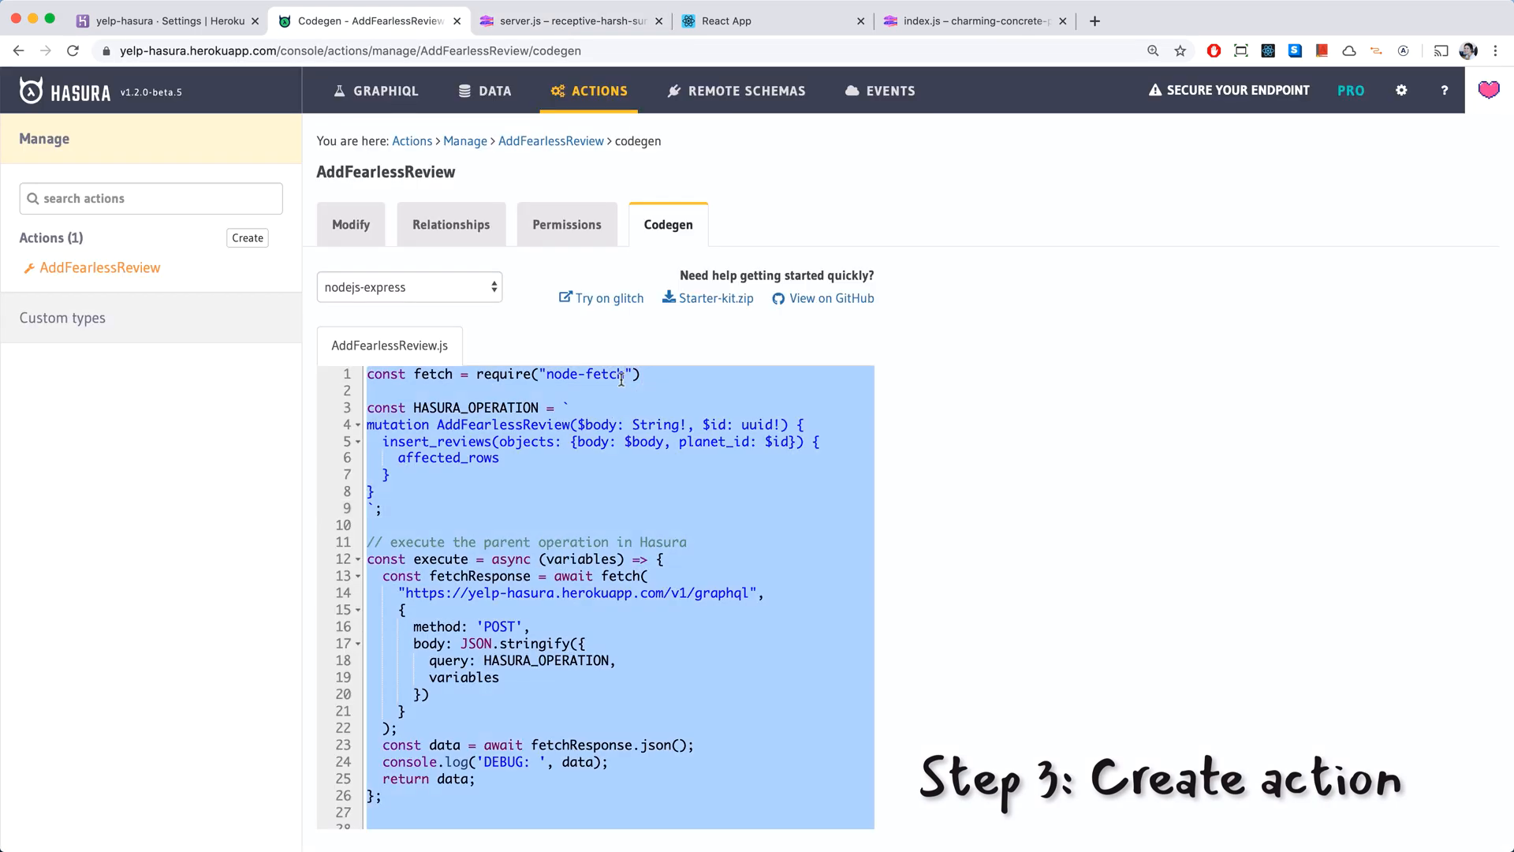
{"action": "key", "text": "ctrl+Tab"}
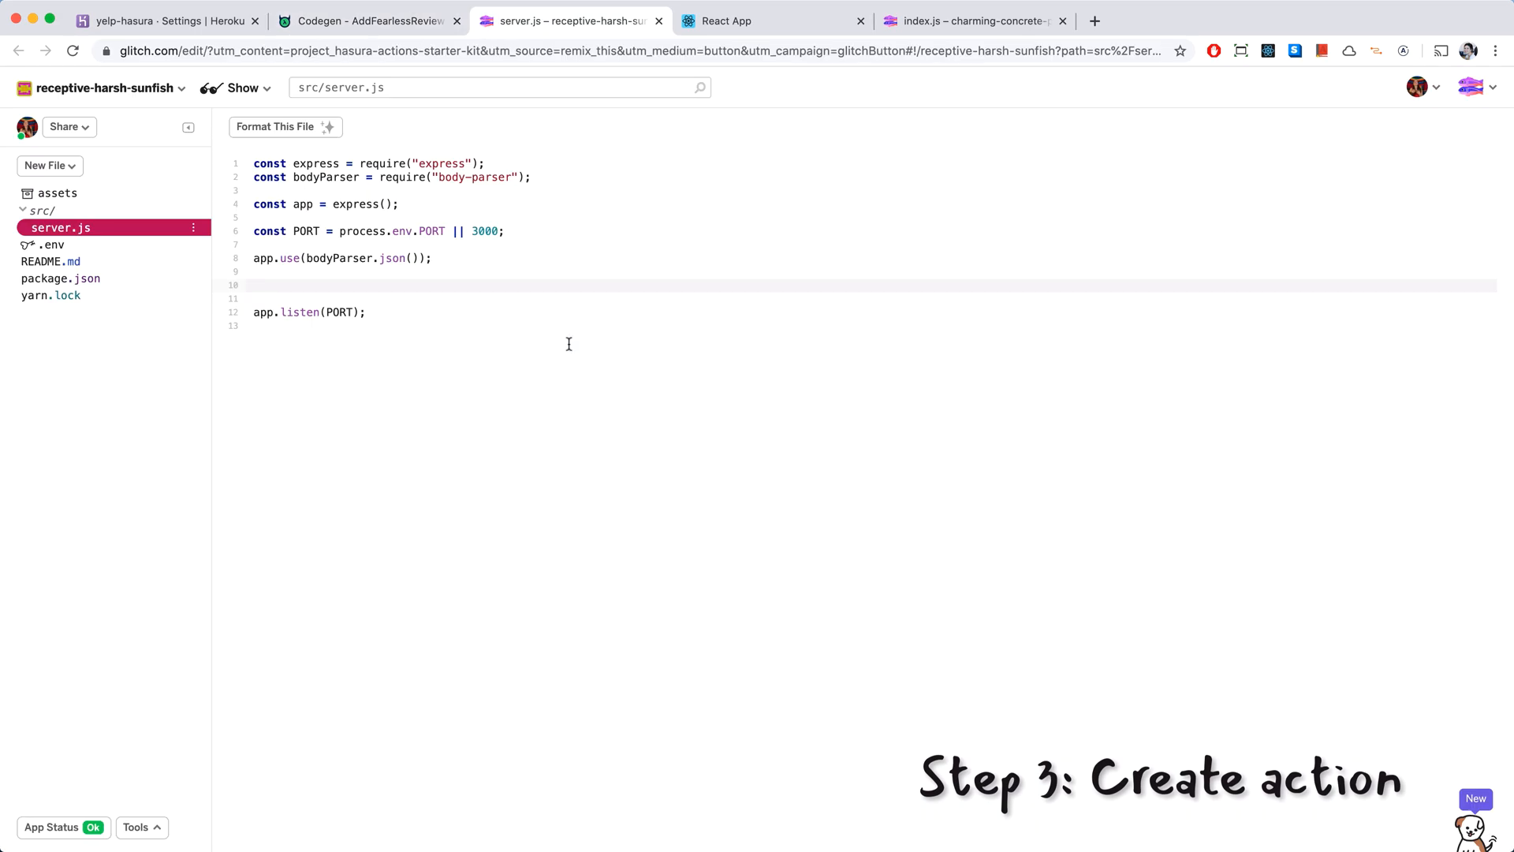
{"action": "key", "text": "ctrl+v"}
{"action": "scroll", "coordinate": [568, 343], "scroll_direction": "up", "scroll_amount": 5}
{"action": "scroll", "coordinate": [544, 402], "scroll_direction": "up", "scroll_amount": 5}
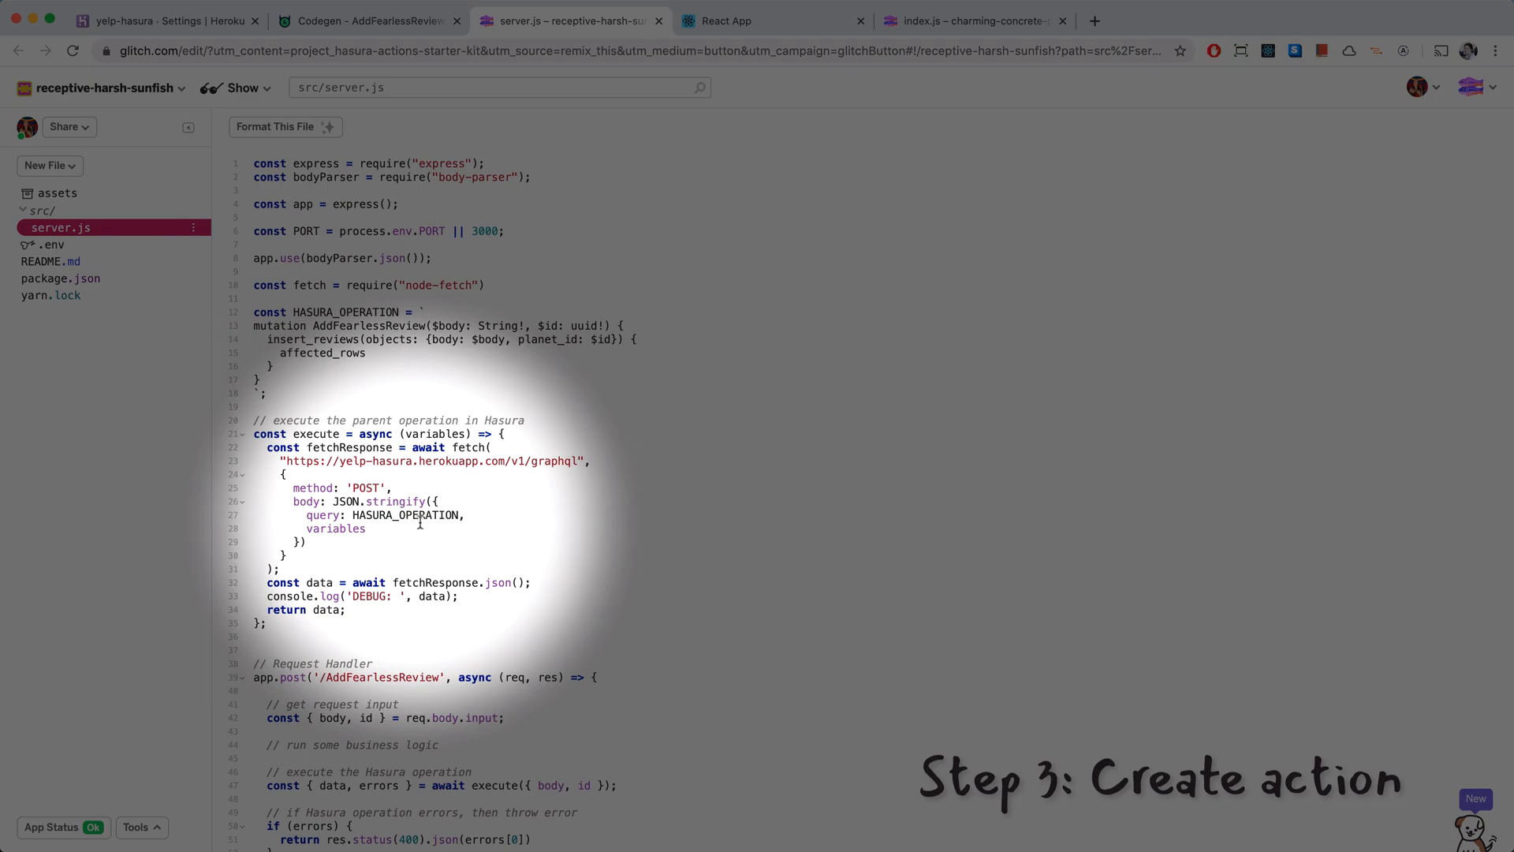
{"action": "left_click", "coordinate": [379, 461]}
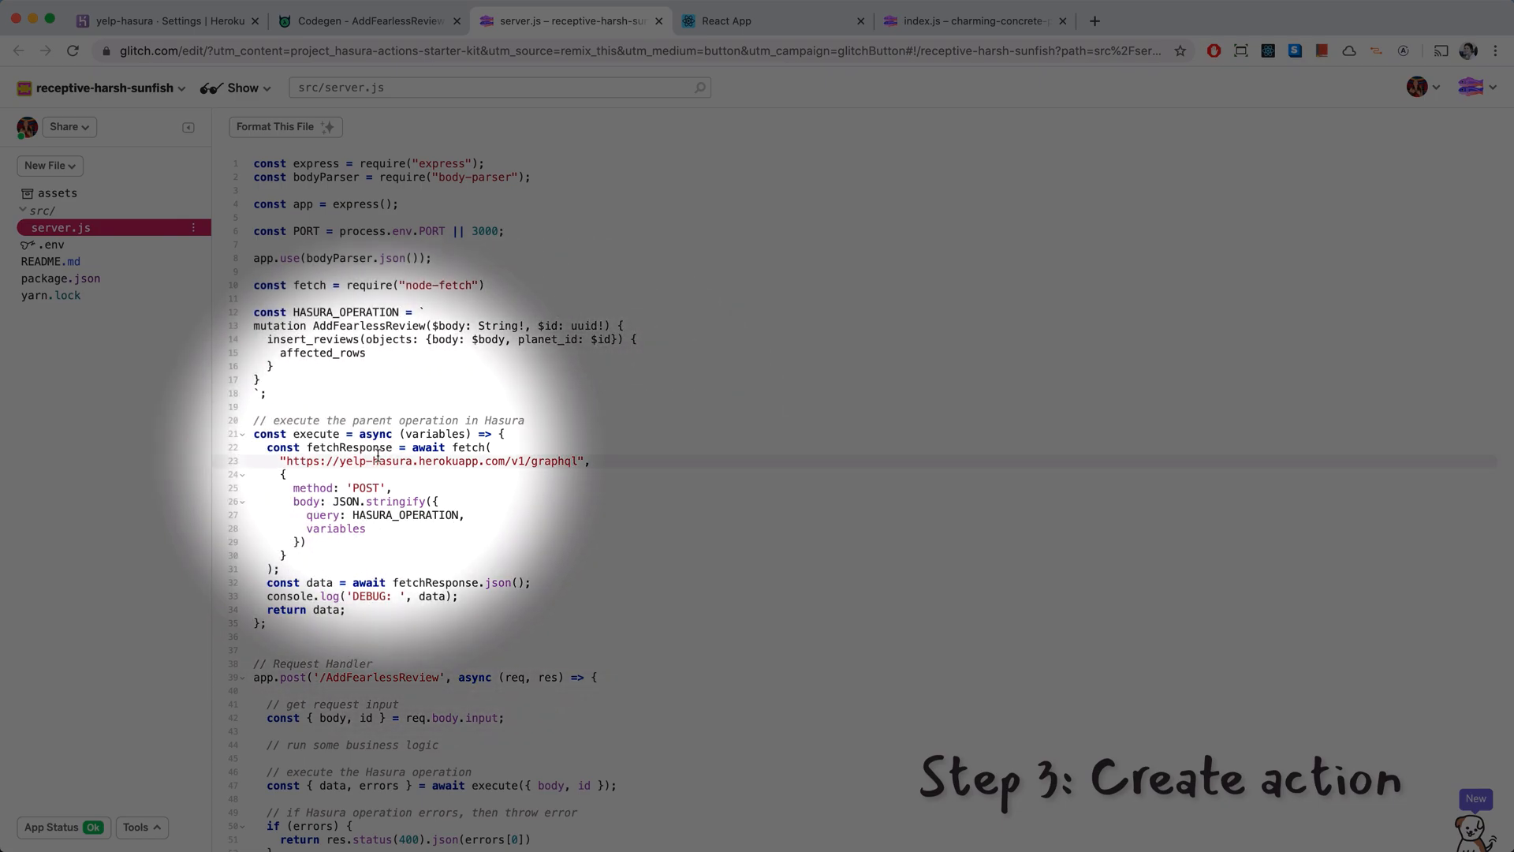
{"action": "scroll", "coordinate": [379, 474], "scroll_direction": "down", "scroll_amount": 5}
{"action": "scroll", "coordinate": [308, 473], "scroll_direction": "up", "scroll_amount": 1}
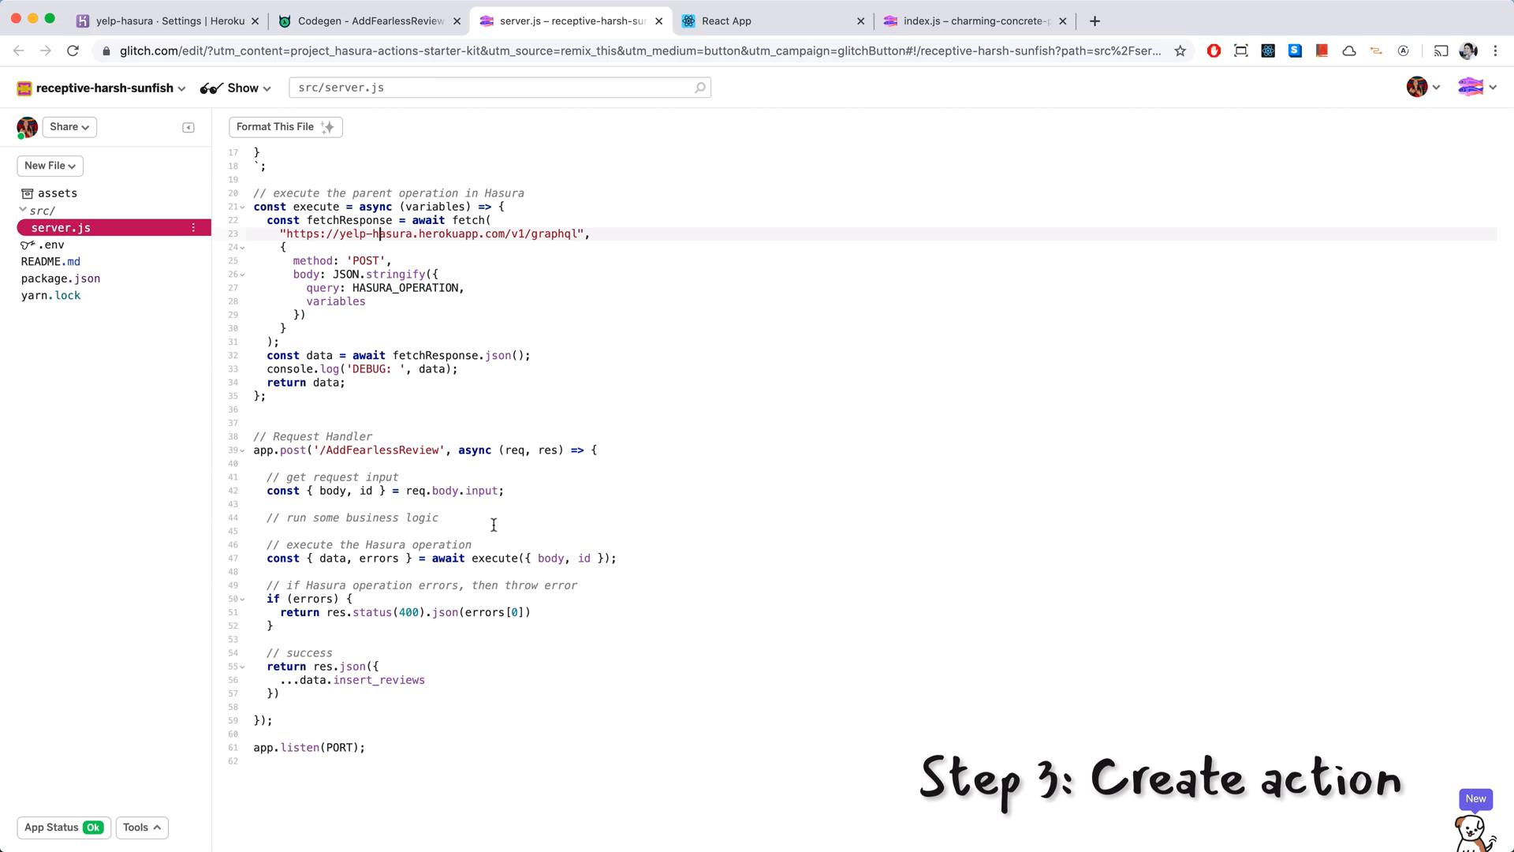
Note the AddFearlessReview route name and return to the Hasura action's Modify settings.
{"action": "double_click", "coordinate": [390, 448]}
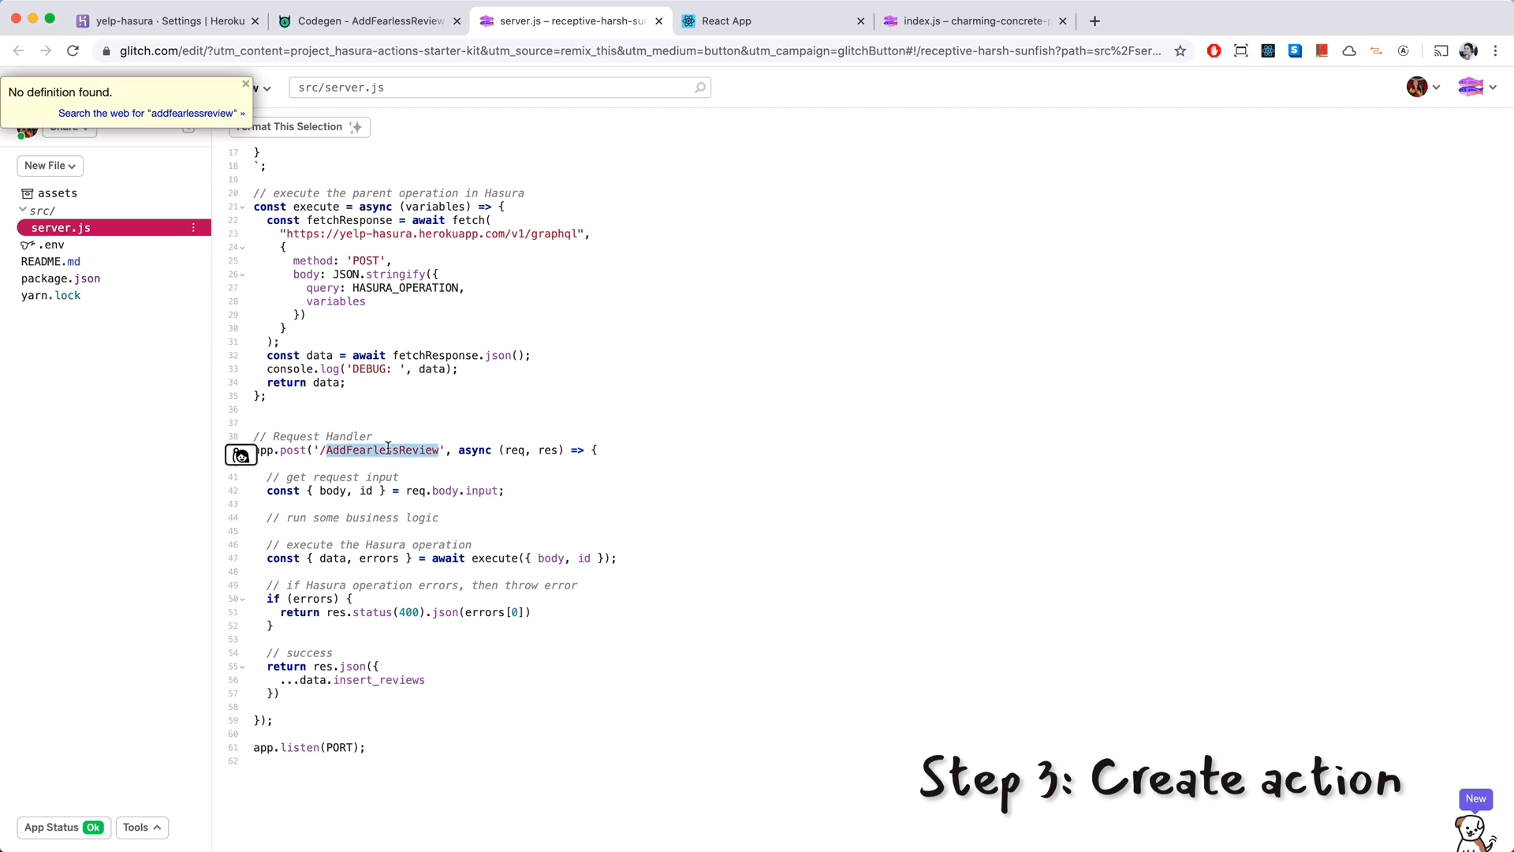
{"action": "left_click", "coordinate": [391, 449]}
{"action": "key", "text": "ctrl+shift+Tab"}
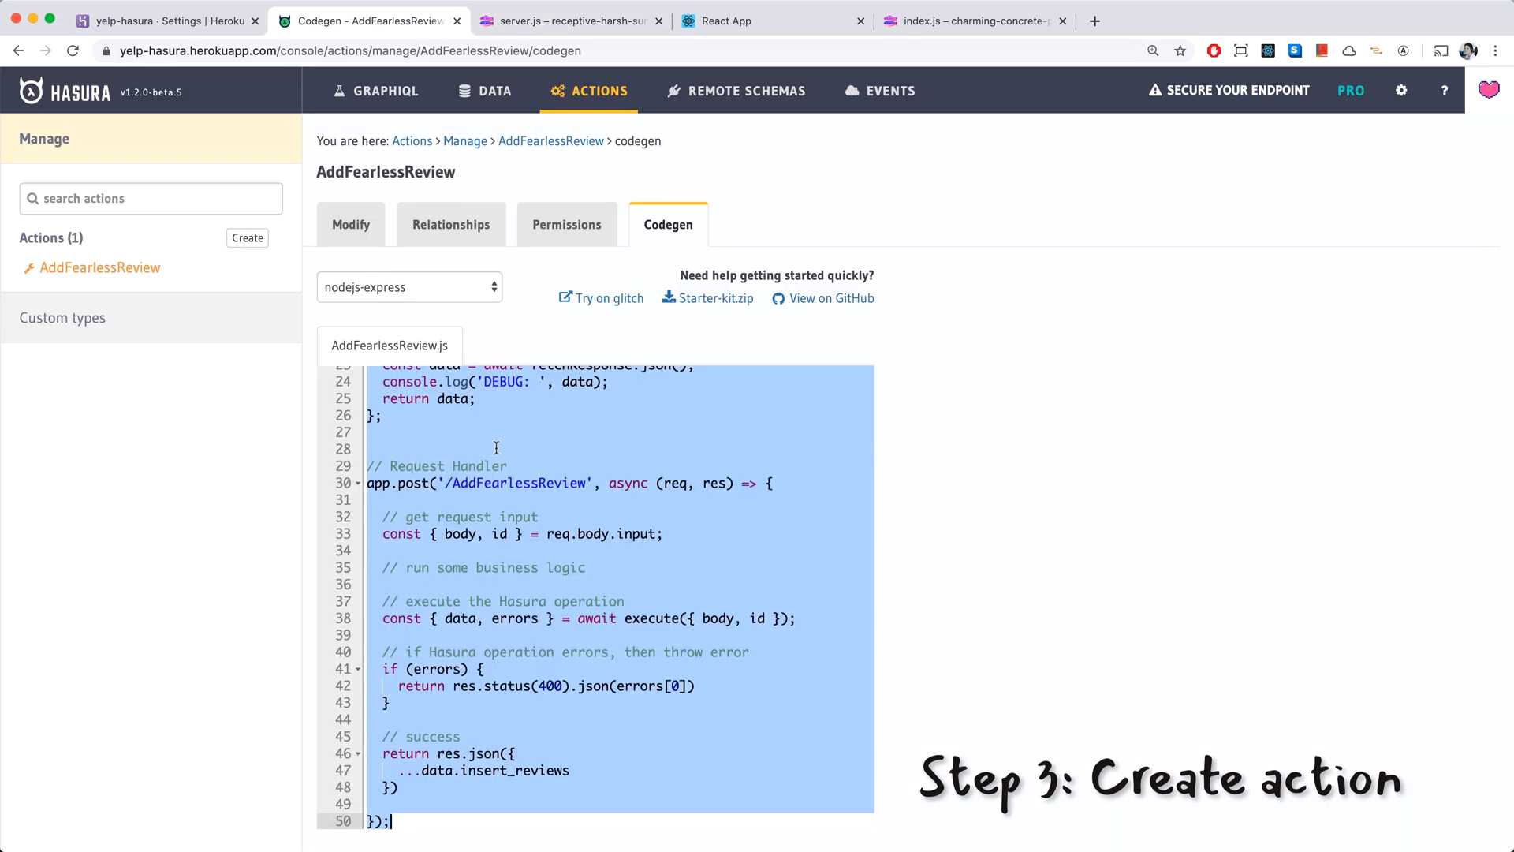
{"action": "left_click", "coordinate": [551, 449]}
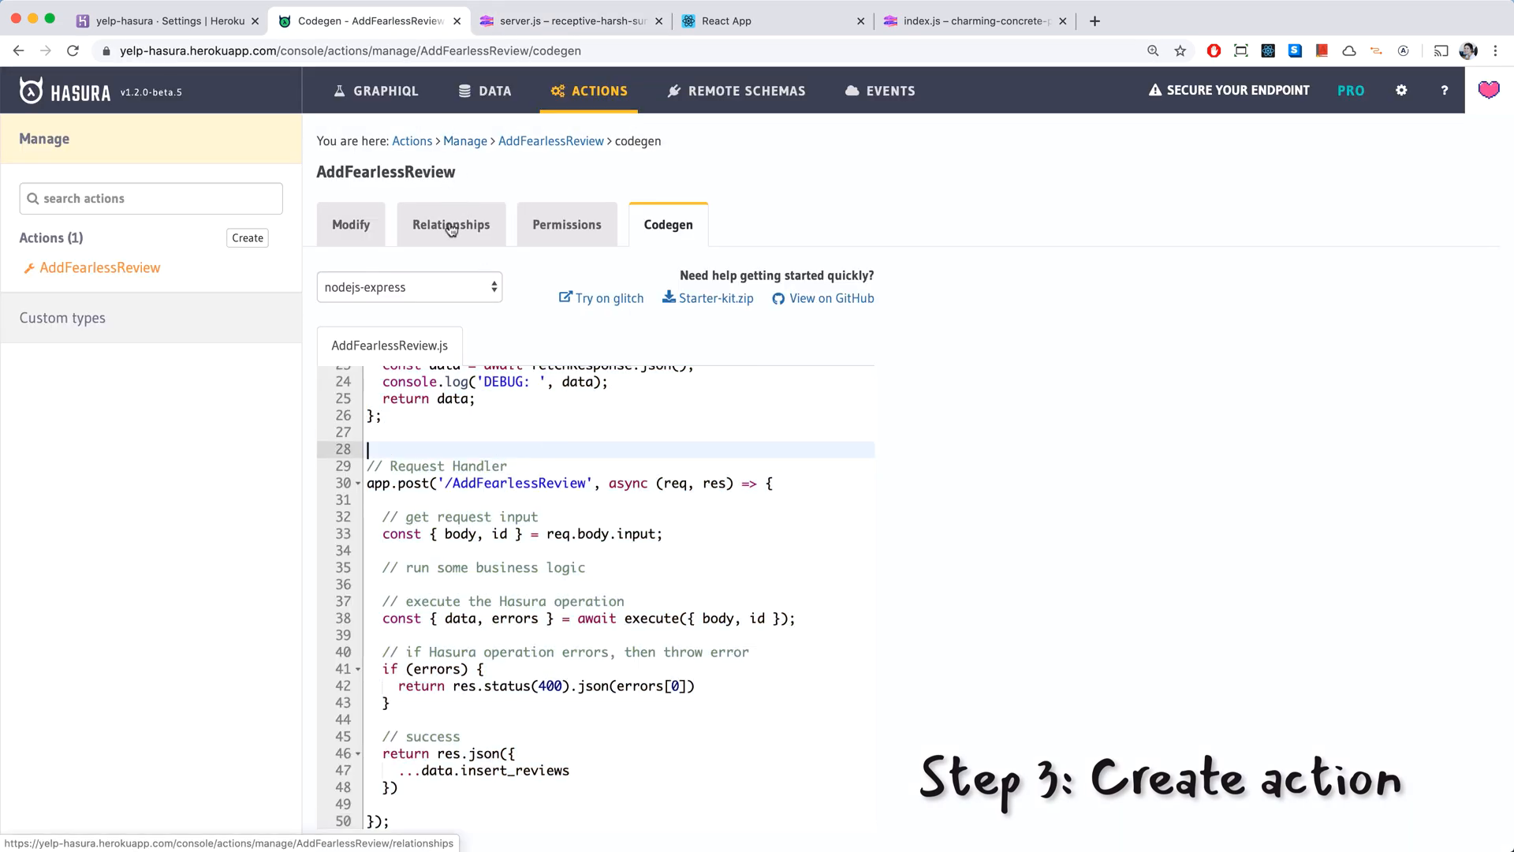
{"action": "left_click", "coordinate": [353, 227]}
{"action": "scroll", "coordinate": [410, 416], "scroll_direction": "down", "scroll_amount": 1}
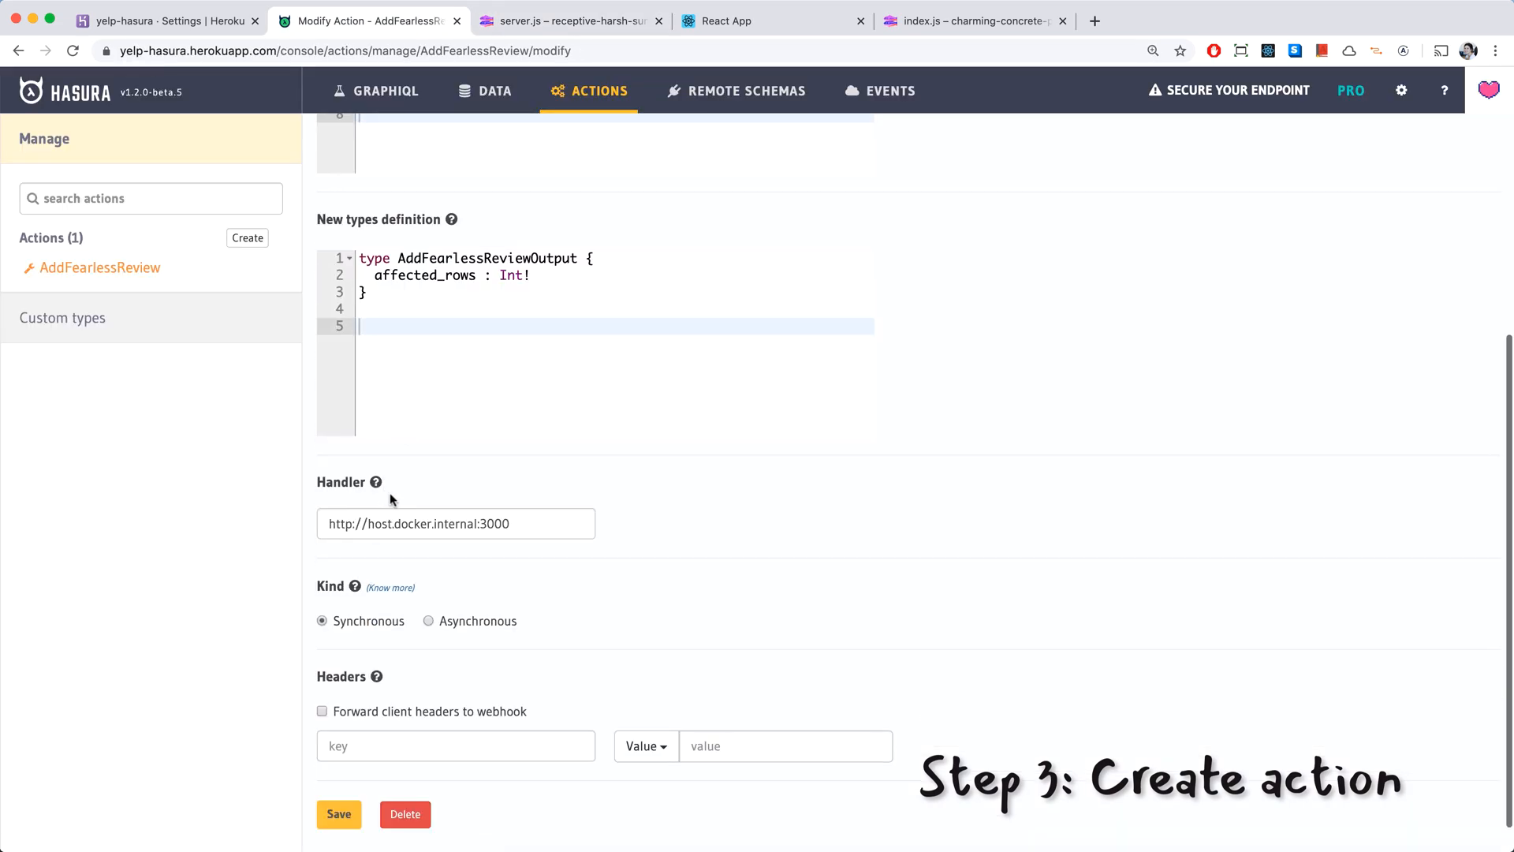
Replace the action's handler URL with the Glitch project's live app URL.
{"action": "left_click", "coordinate": [531, 527]}
{"action": "key", "text": "super+a"}
{"action": "key", "text": "BackSpace"}
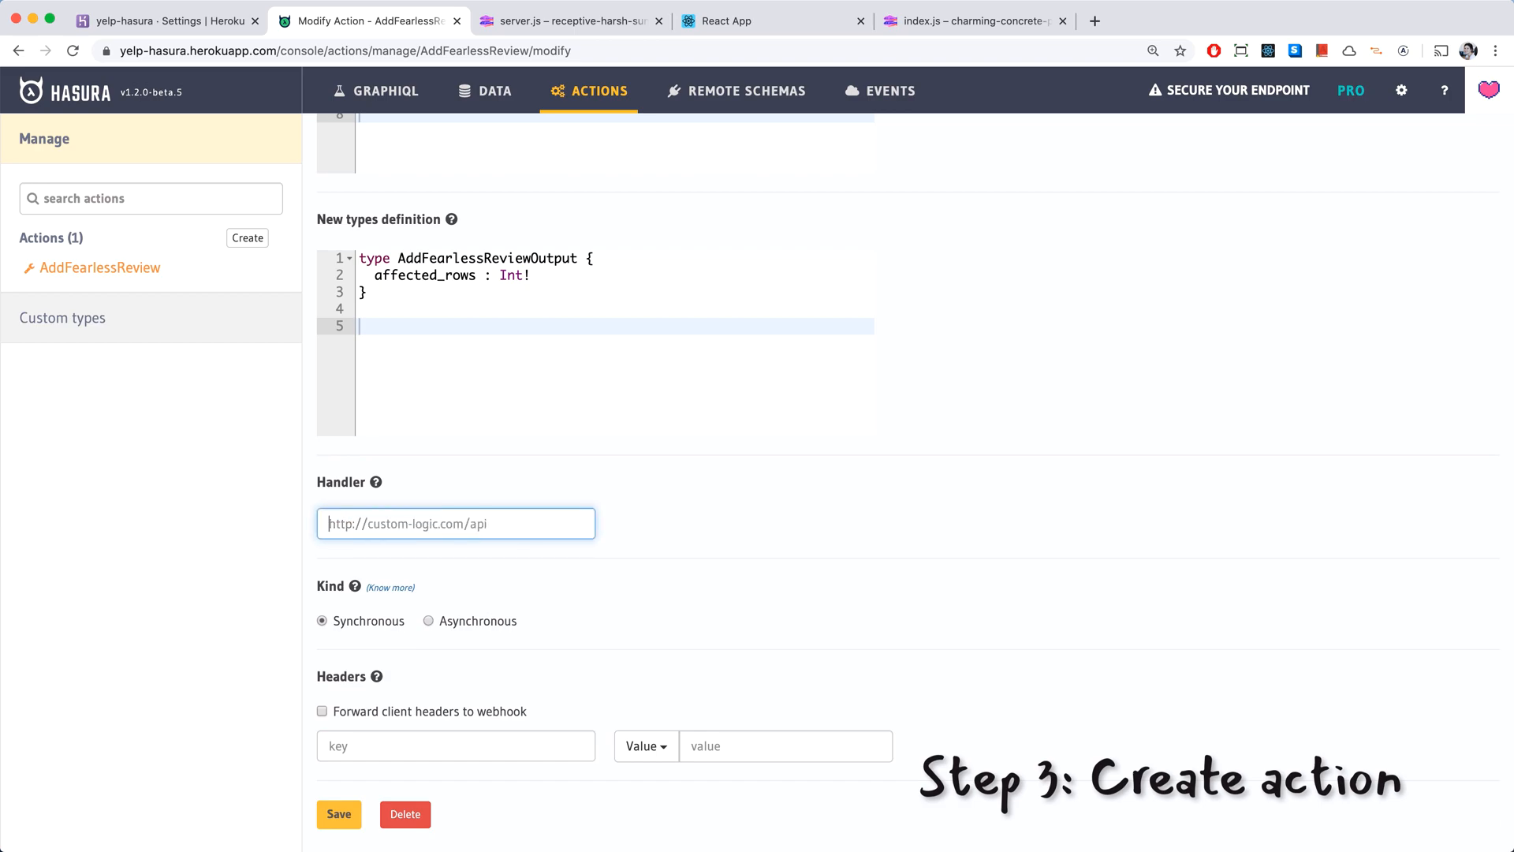
{"action": "key", "text": "ctrl+Tab"}
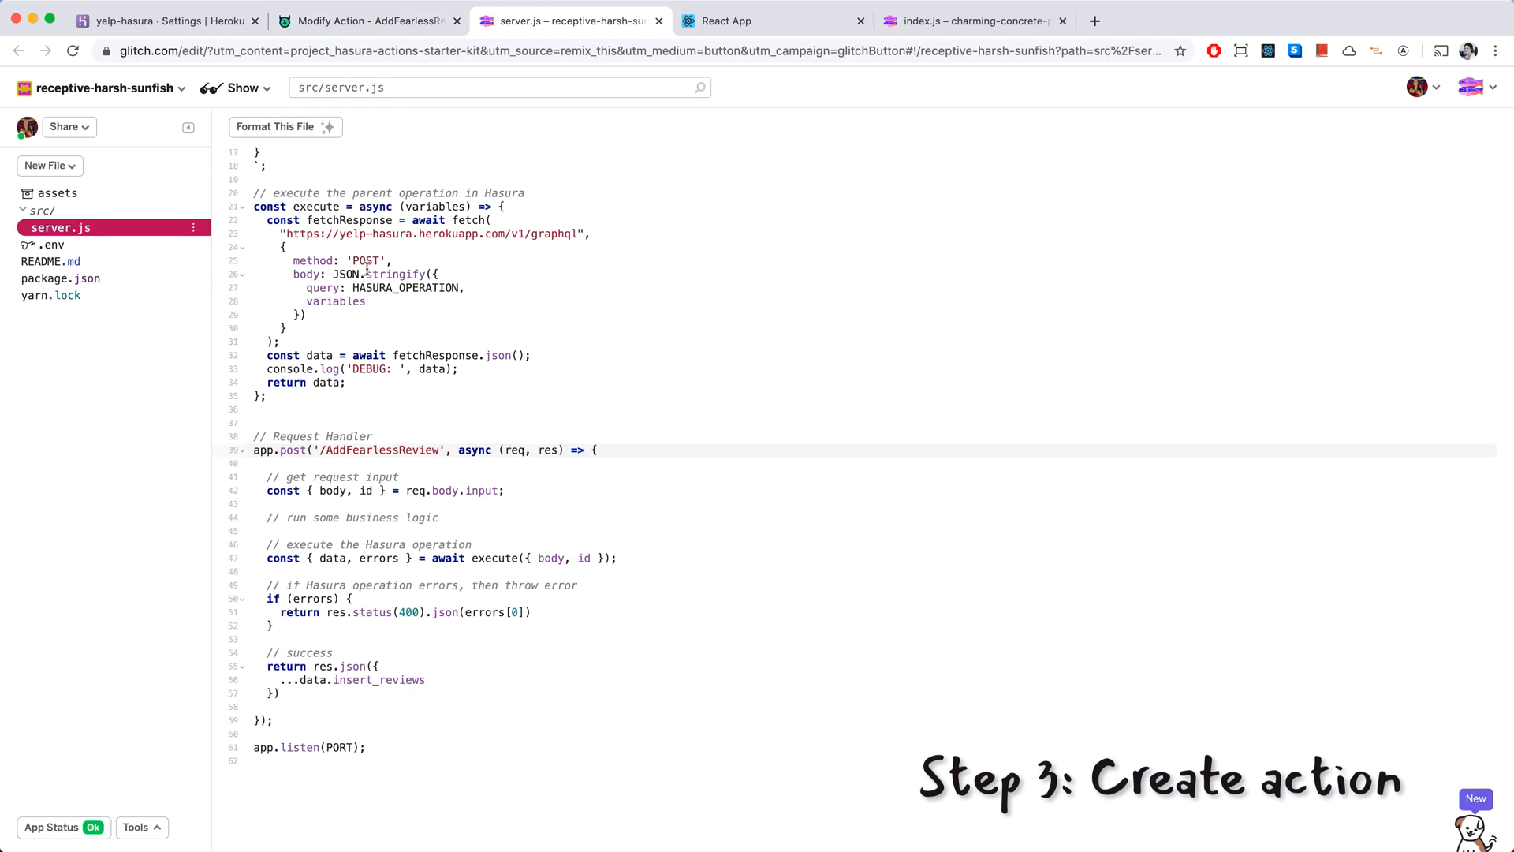
{"action": "key", "text": "Up"}
{"action": "key", "text": "Up"}
{"action": "key", "text": "Up"}
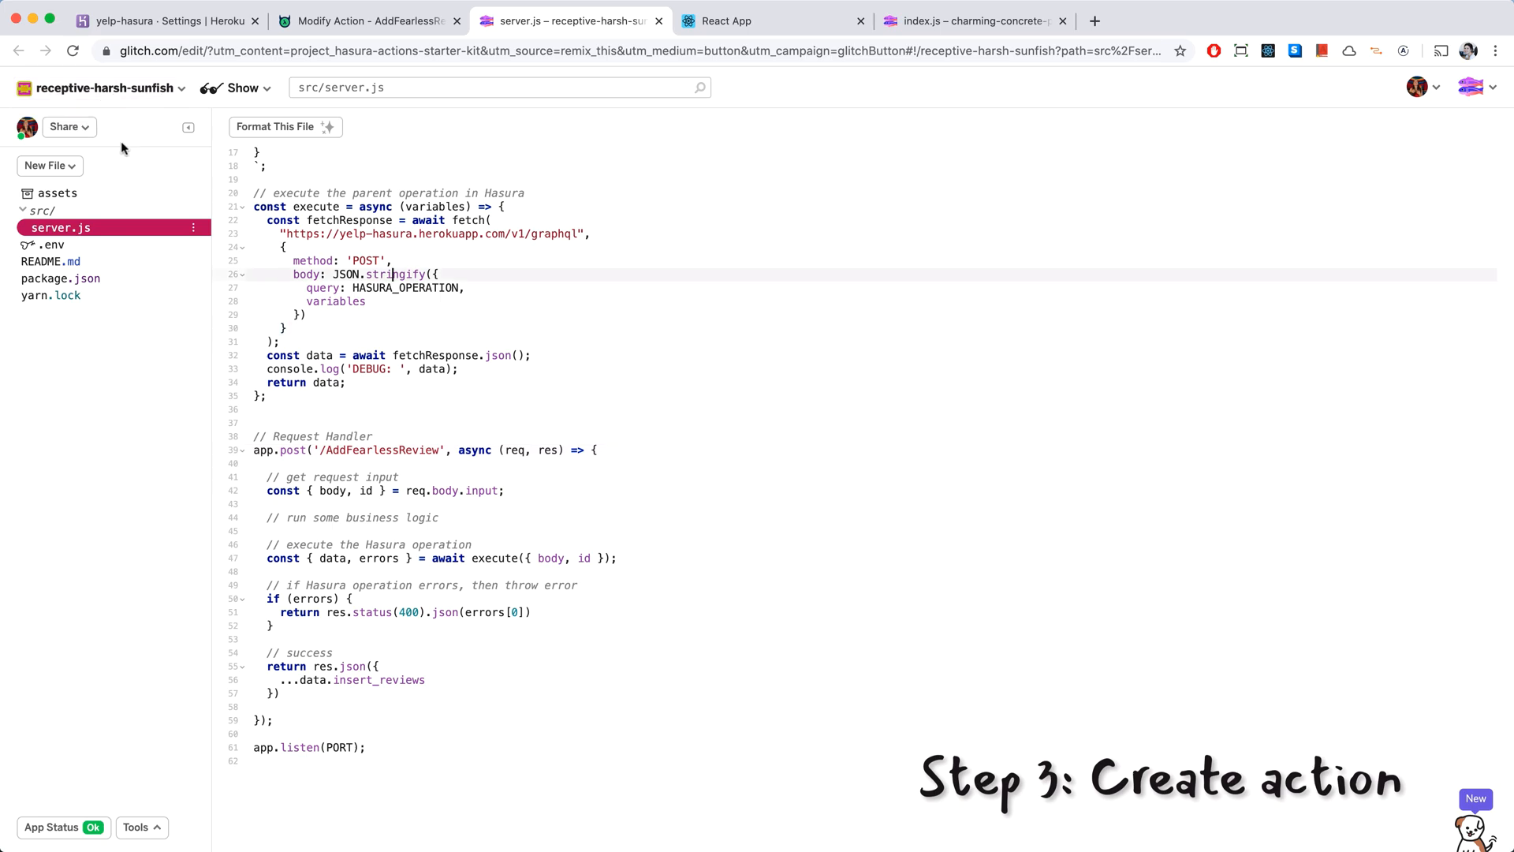
{"action": "left_click", "coordinate": [86, 130]}
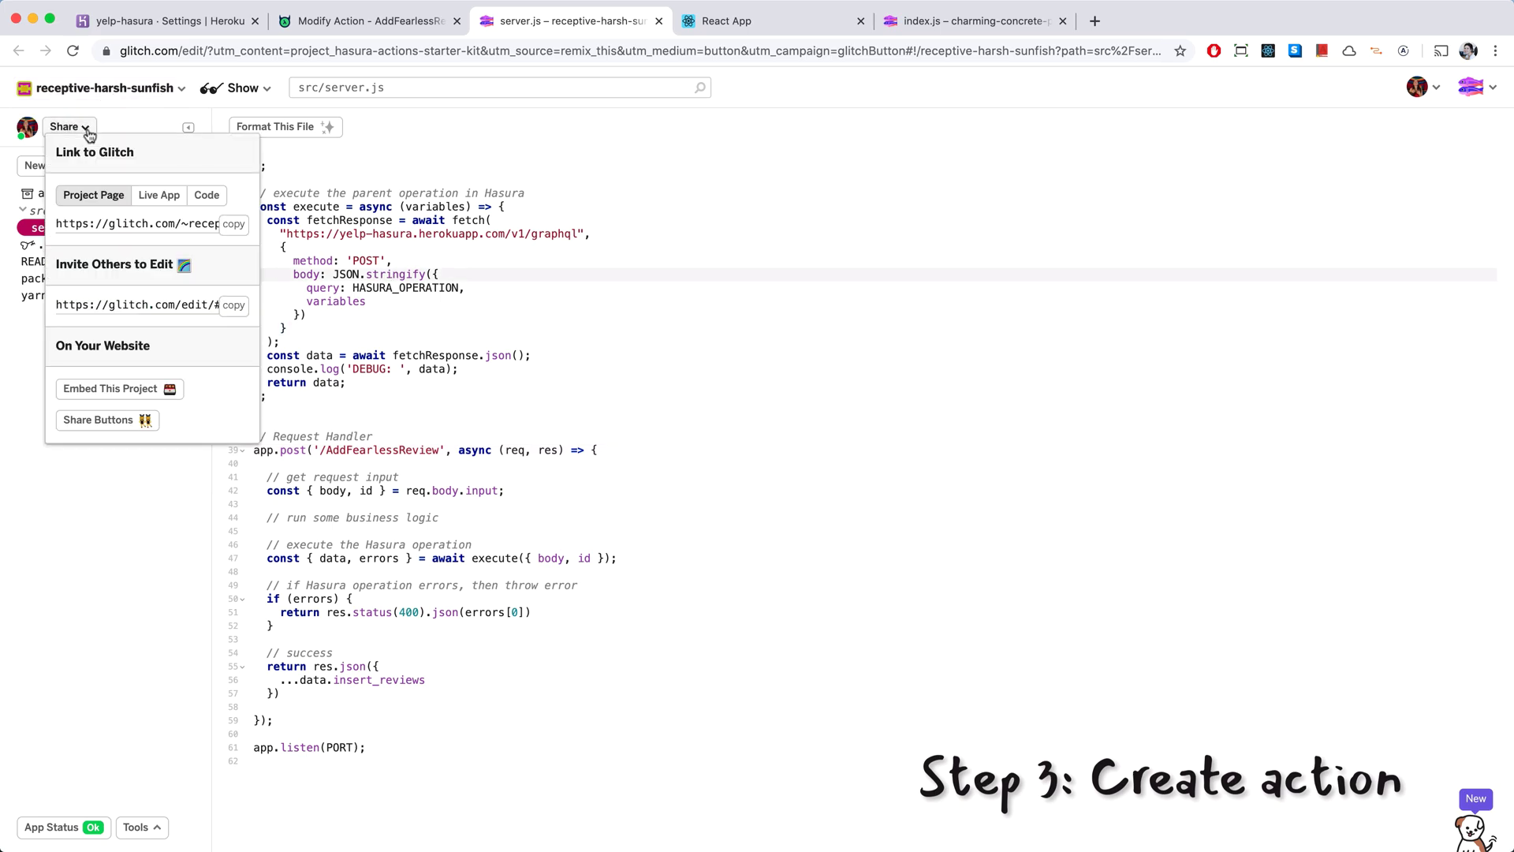
{"action": "left_click", "coordinate": [159, 194]}
{"action": "left_click", "coordinate": [235, 224]}
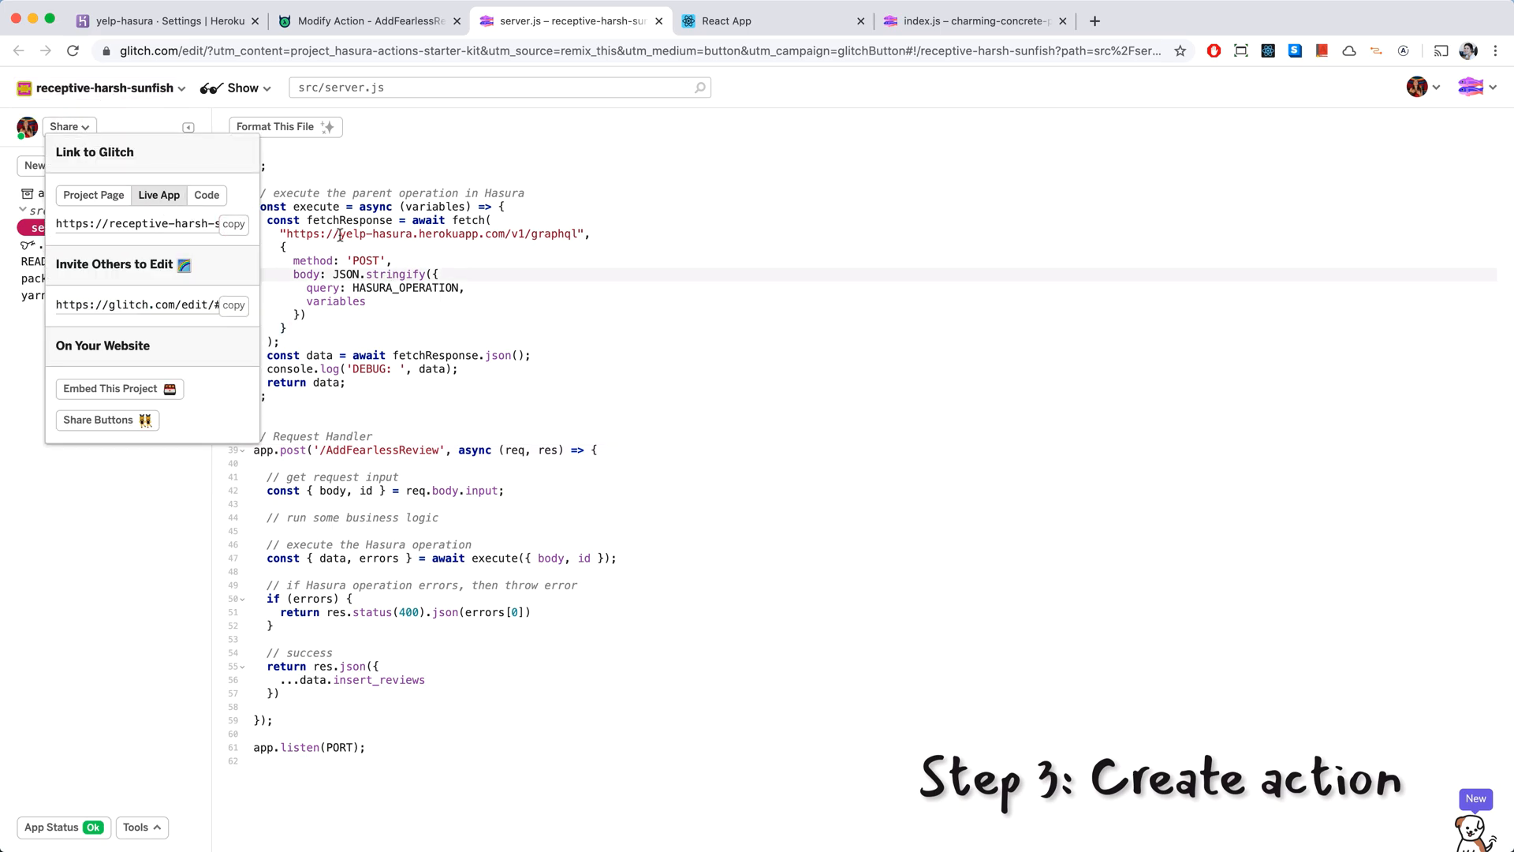
{"action": "left_click", "coordinate": [367, 20]}
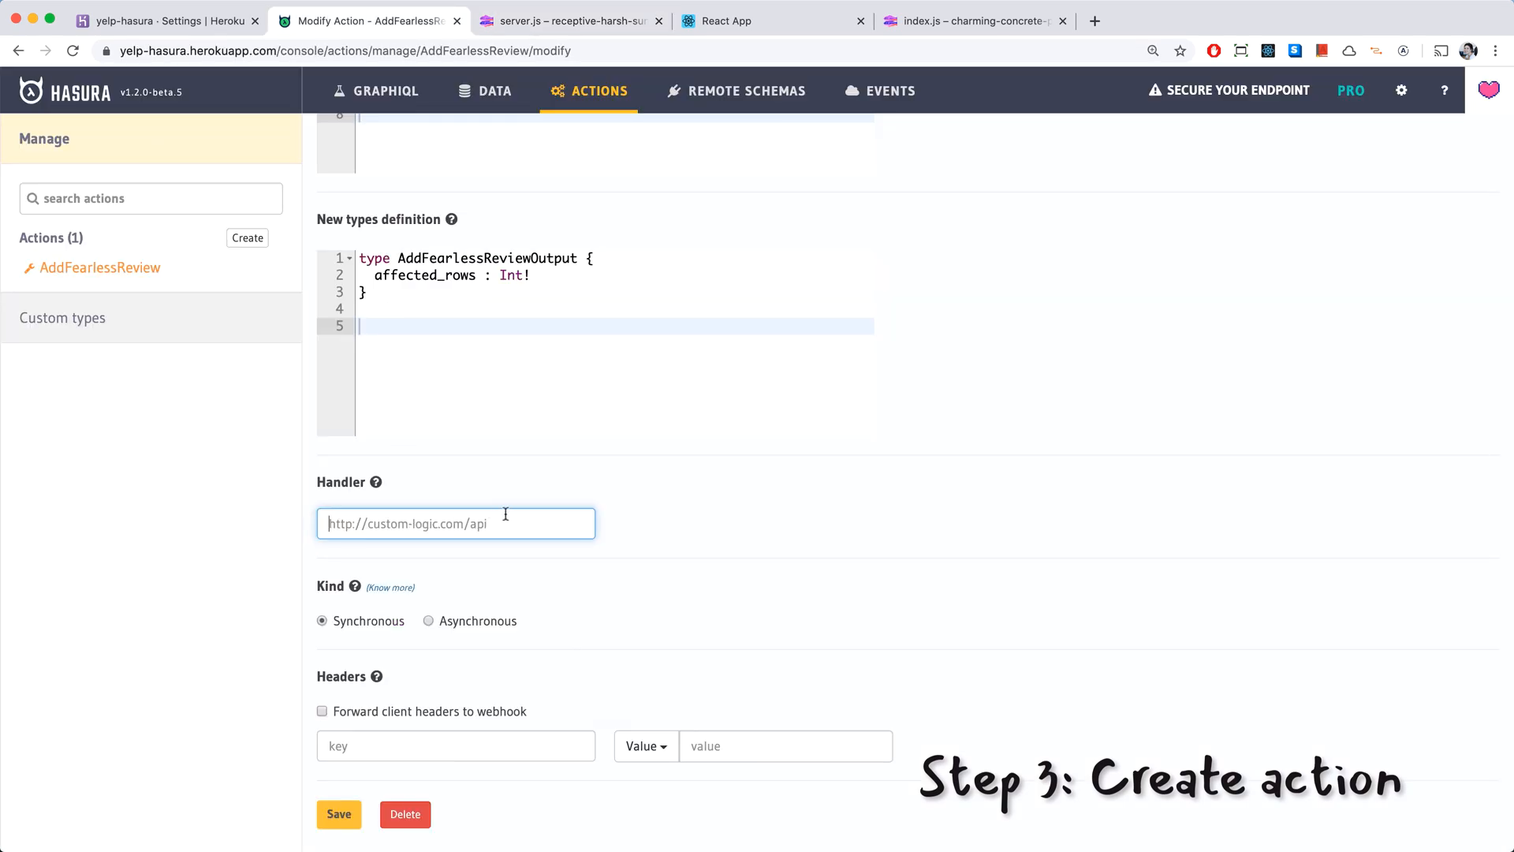
{"action": "key", "text": "ctrl+v"}
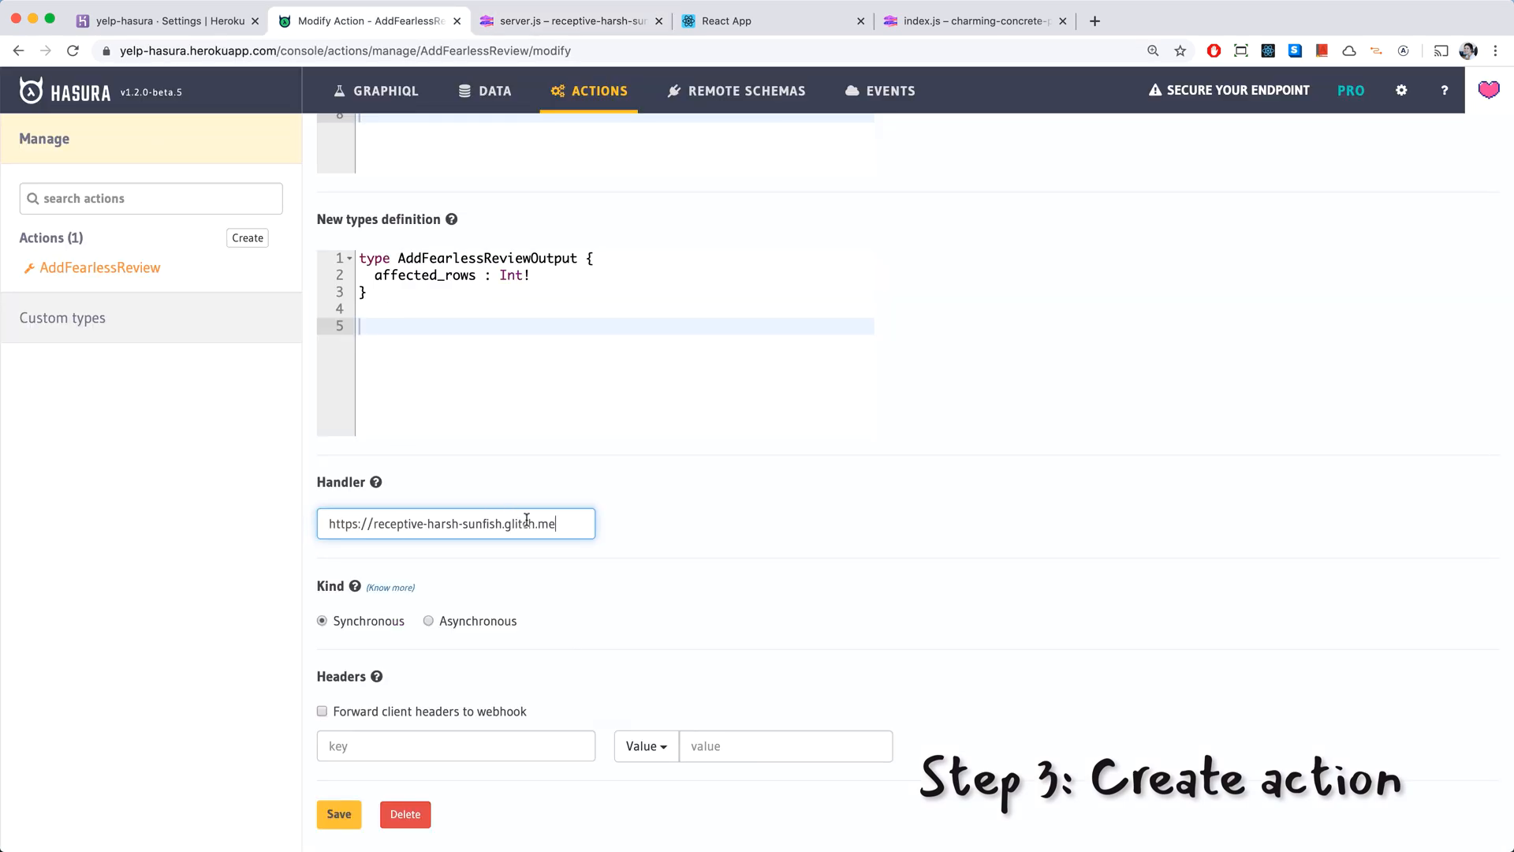
Pick up the AddFearlessReview route name from server.js to complete the handler path.
{"action": "key", "text": "ctrl+Tab"}
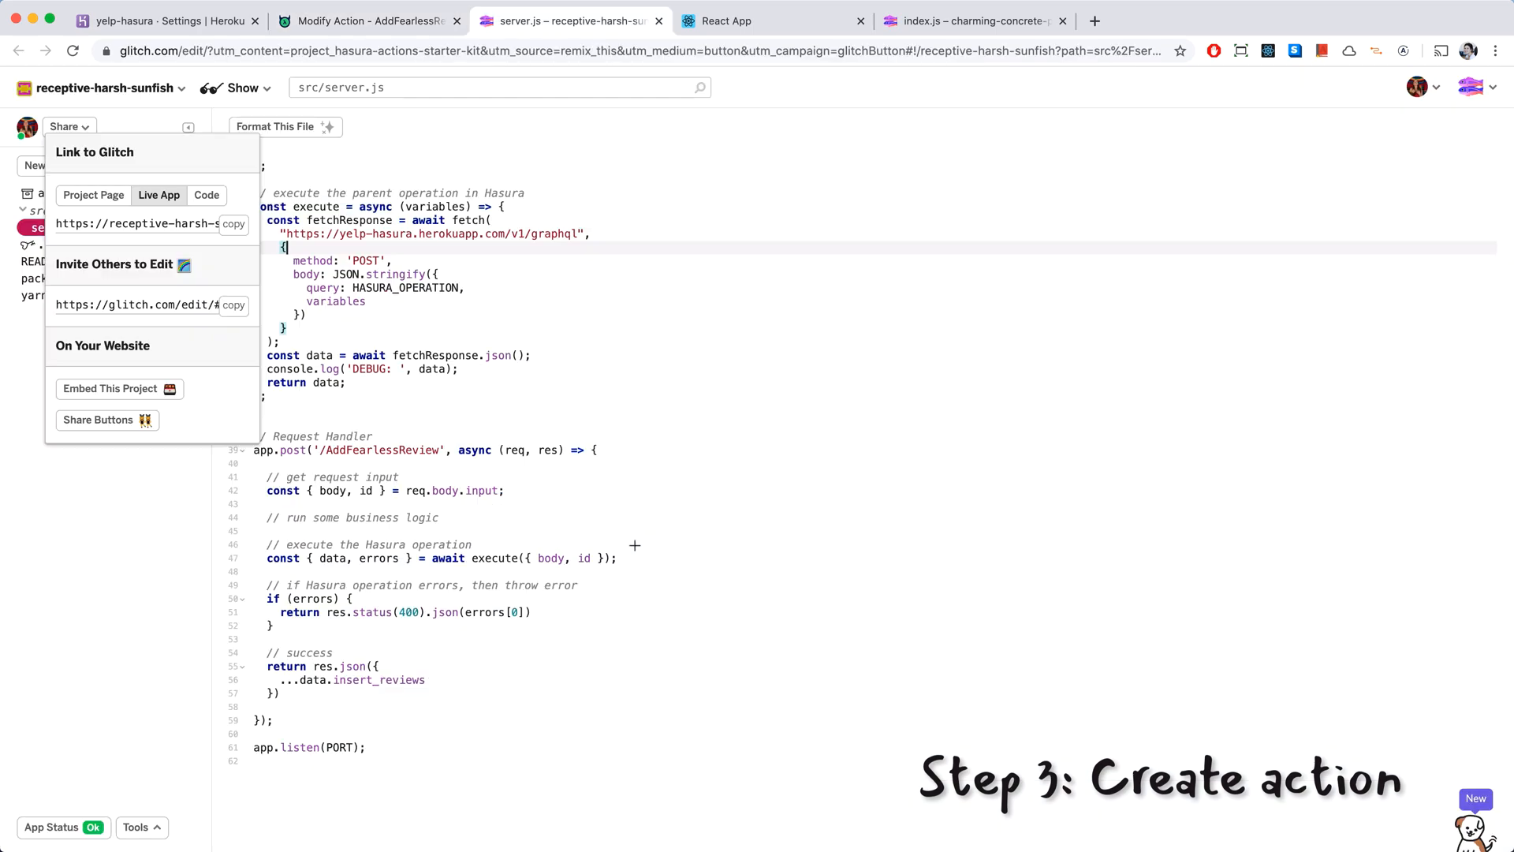
{"action": "double_click", "coordinate": [400, 452]}
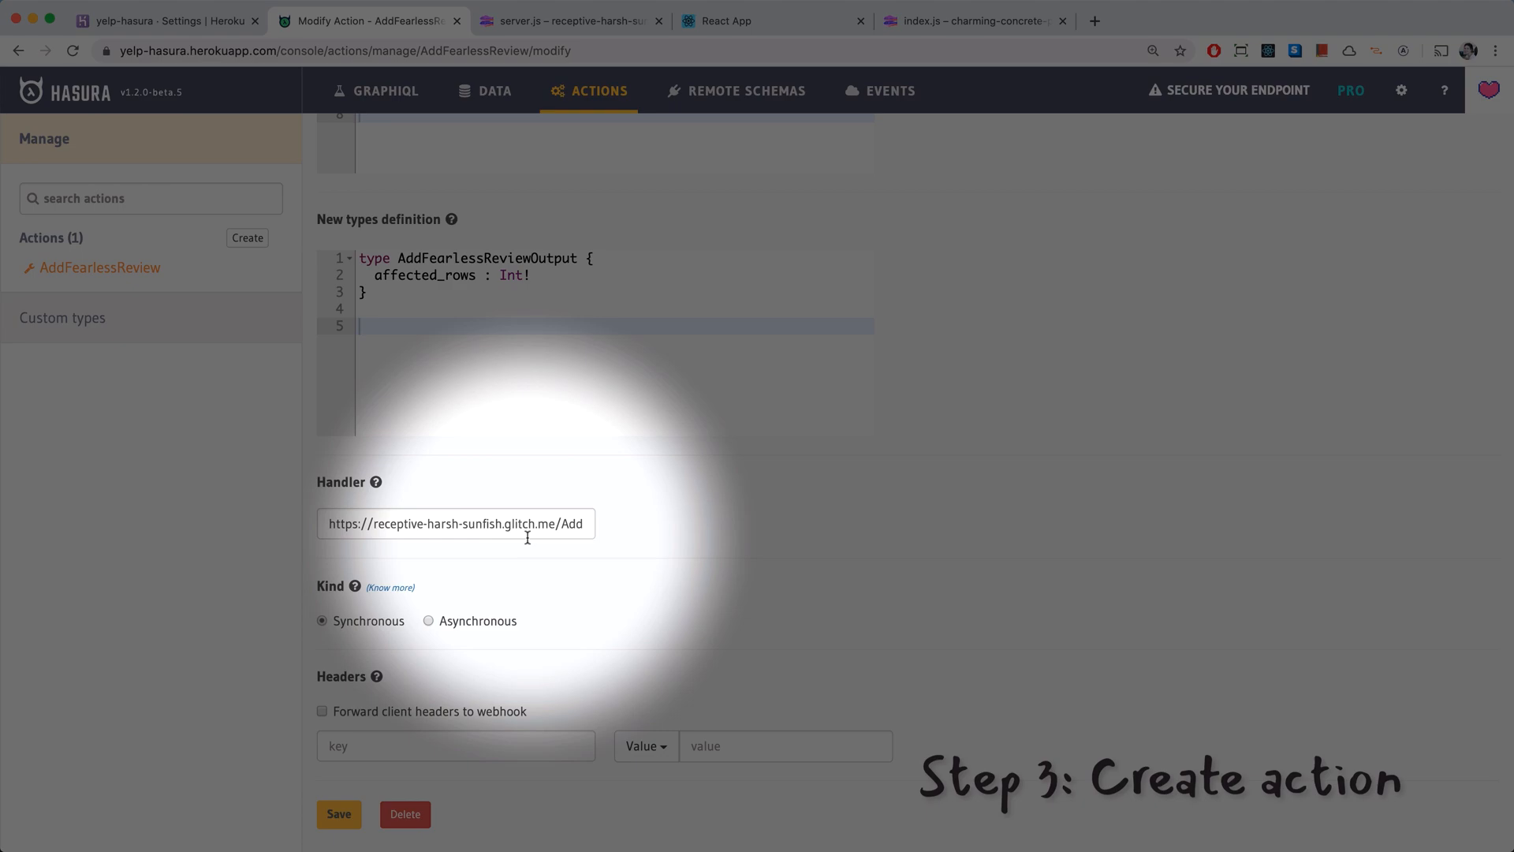
{"action": "key", "text": "ctrl+Tab"}
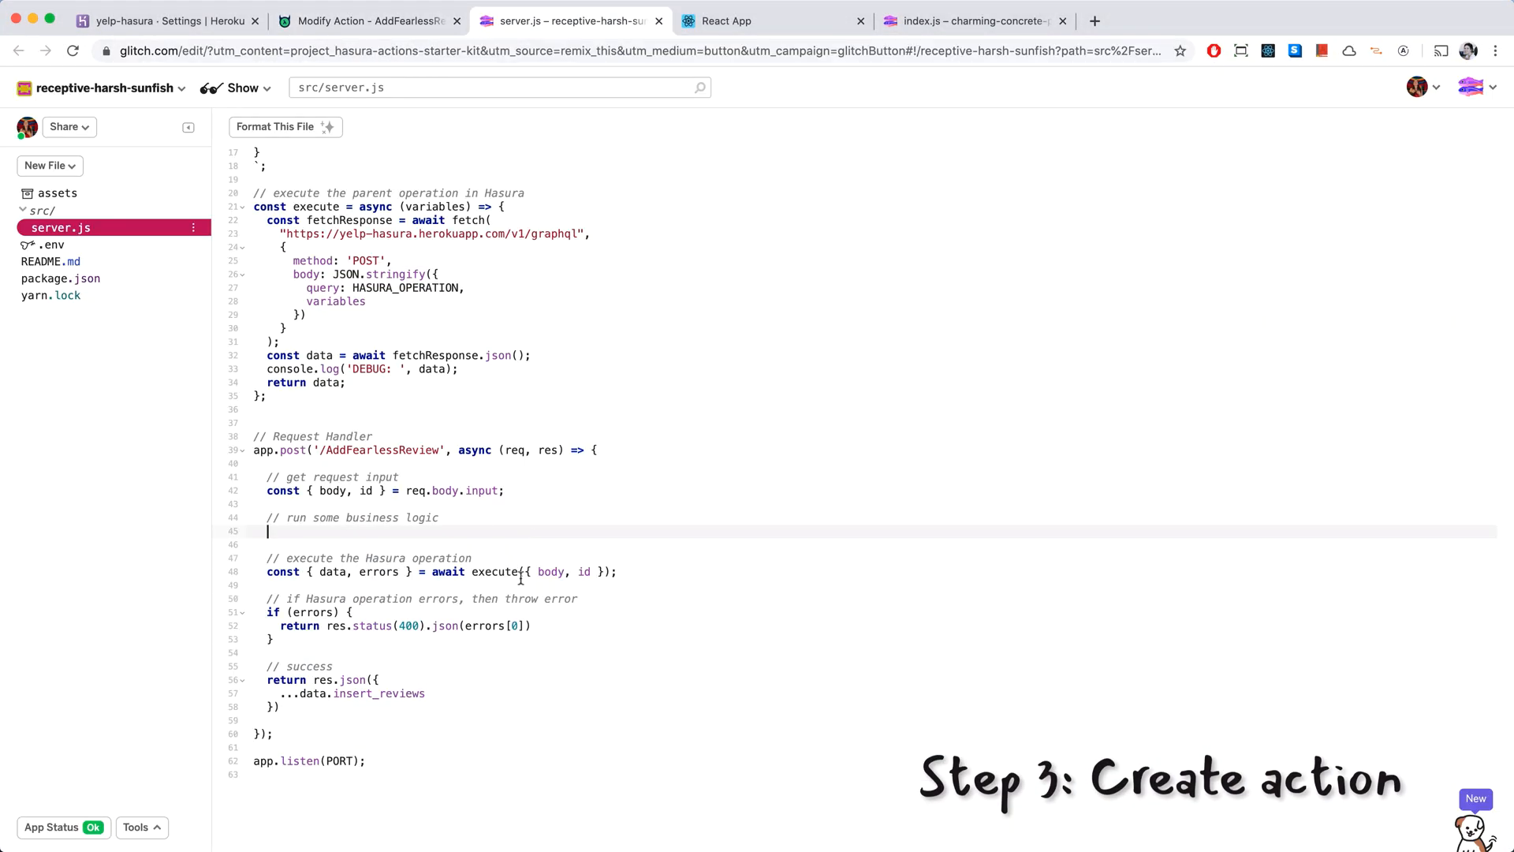
{"action": "left_click_drag", "start_coordinate": [471, 572], "coordinate": [599, 570]}
{"action": "left_click", "coordinate": [633, 573]}
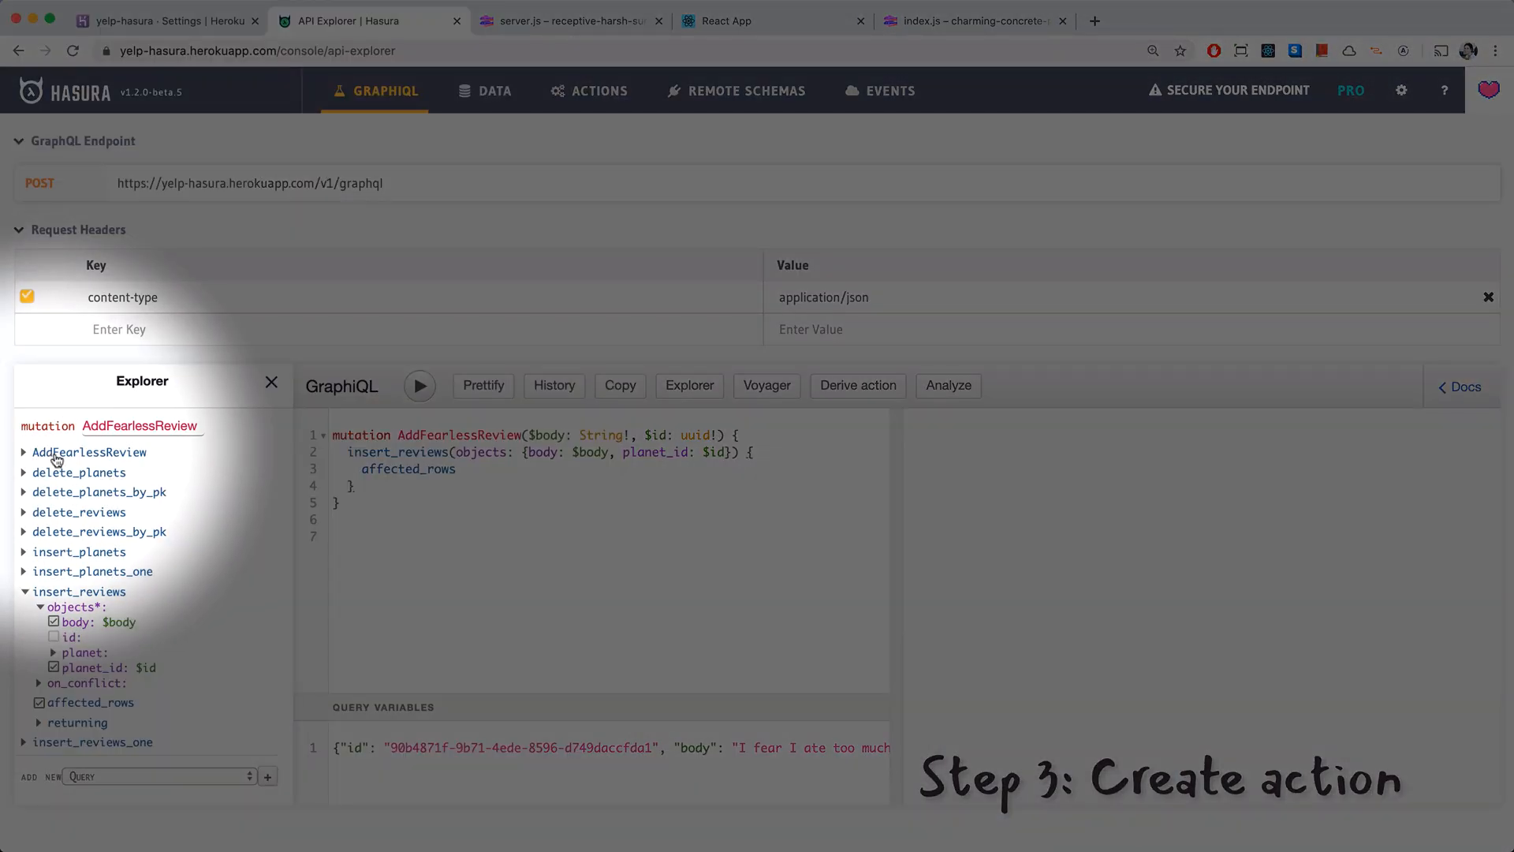
{"action": "mouse_move", "coordinate": [90, 452]}
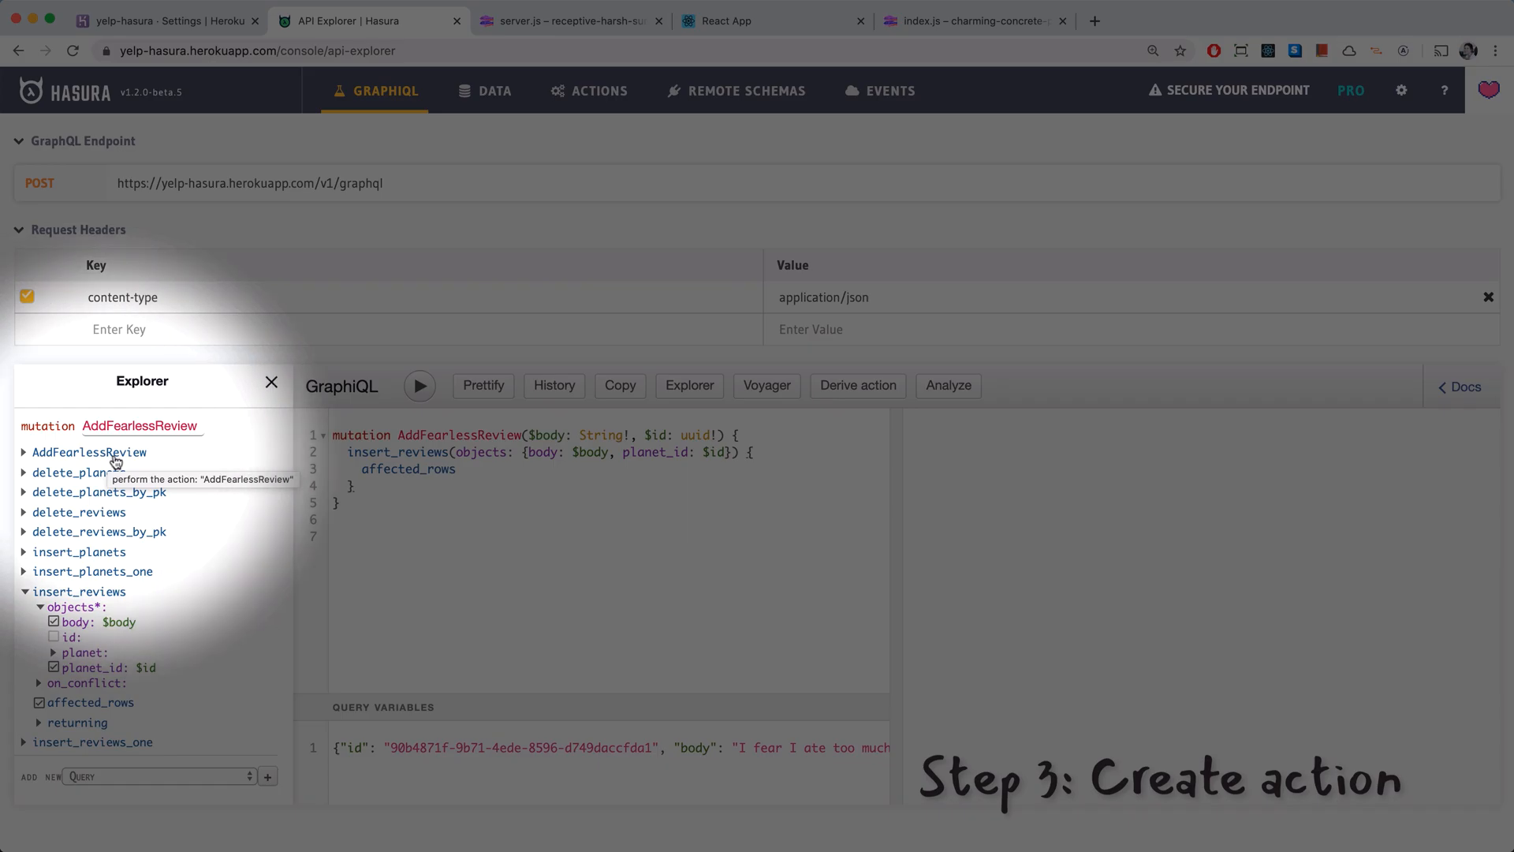
Clear the GraphiQL editor and query variables and start a fresh mutation.
{"action": "left_click", "coordinate": [430, 542]}
{"action": "key", "text": "ctrl+a"}
{"action": "key", "text": "BackSpace"}
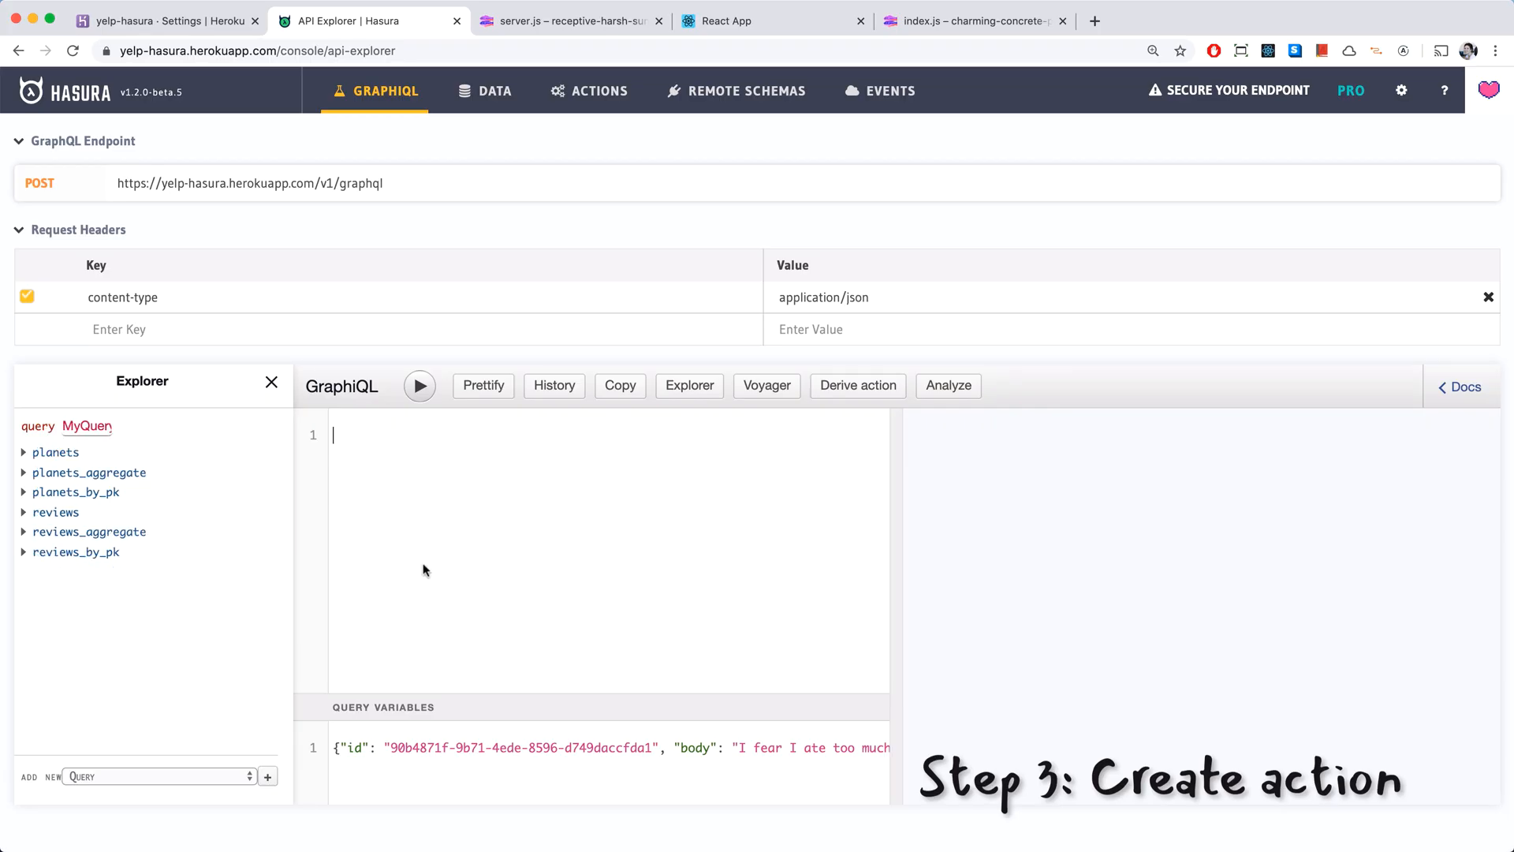
{"action": "left_click", "coordinate": [474, 747]}
{"action": "key", "text": "super+a"}
{"action": "key", "text": "BackSpace"}
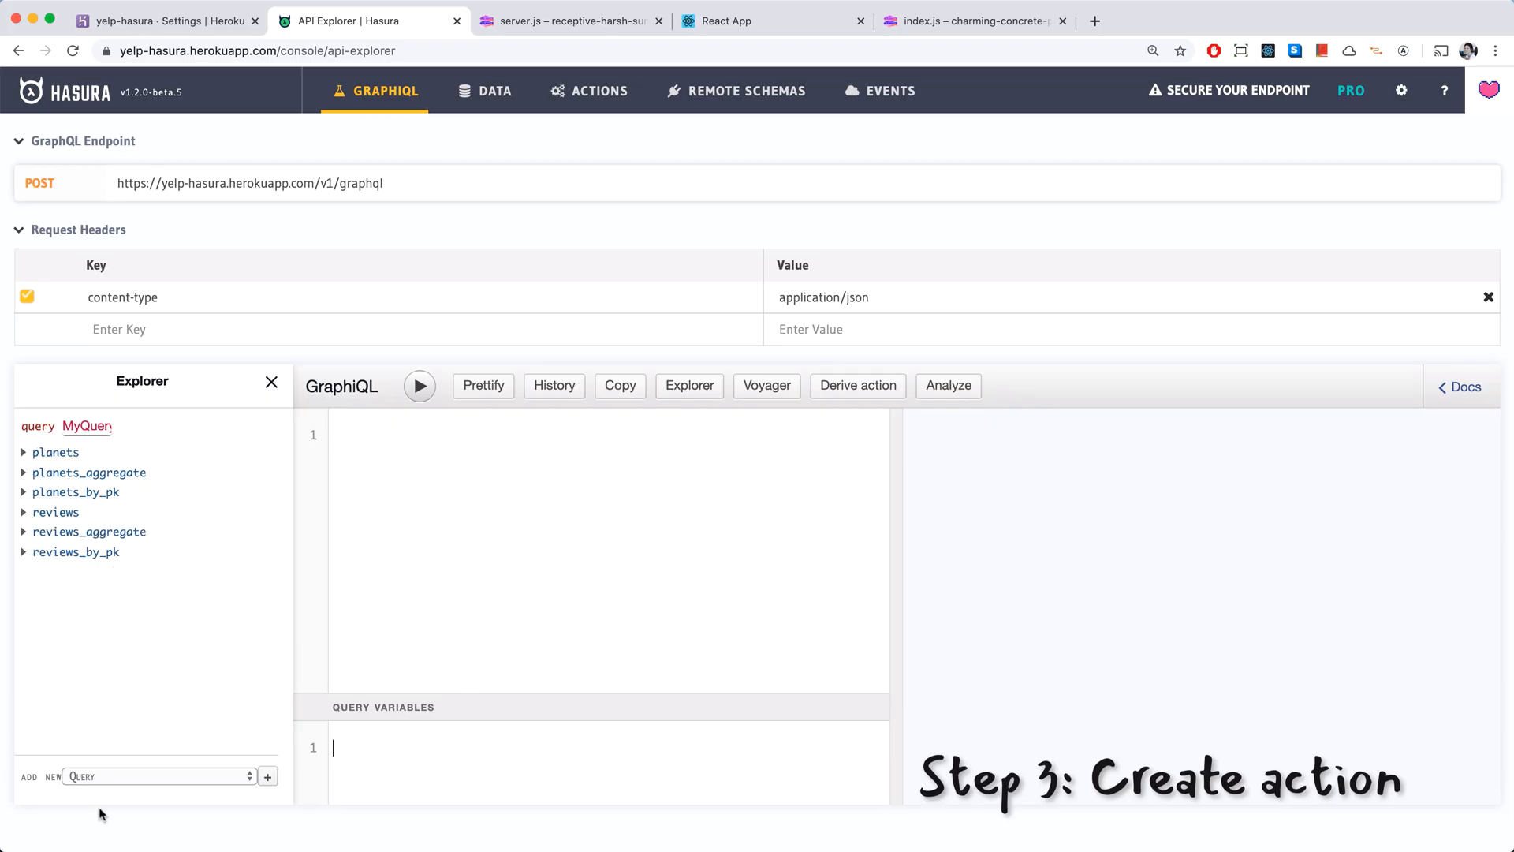
{"action": "left_click", "coordinate": [136, 777]}
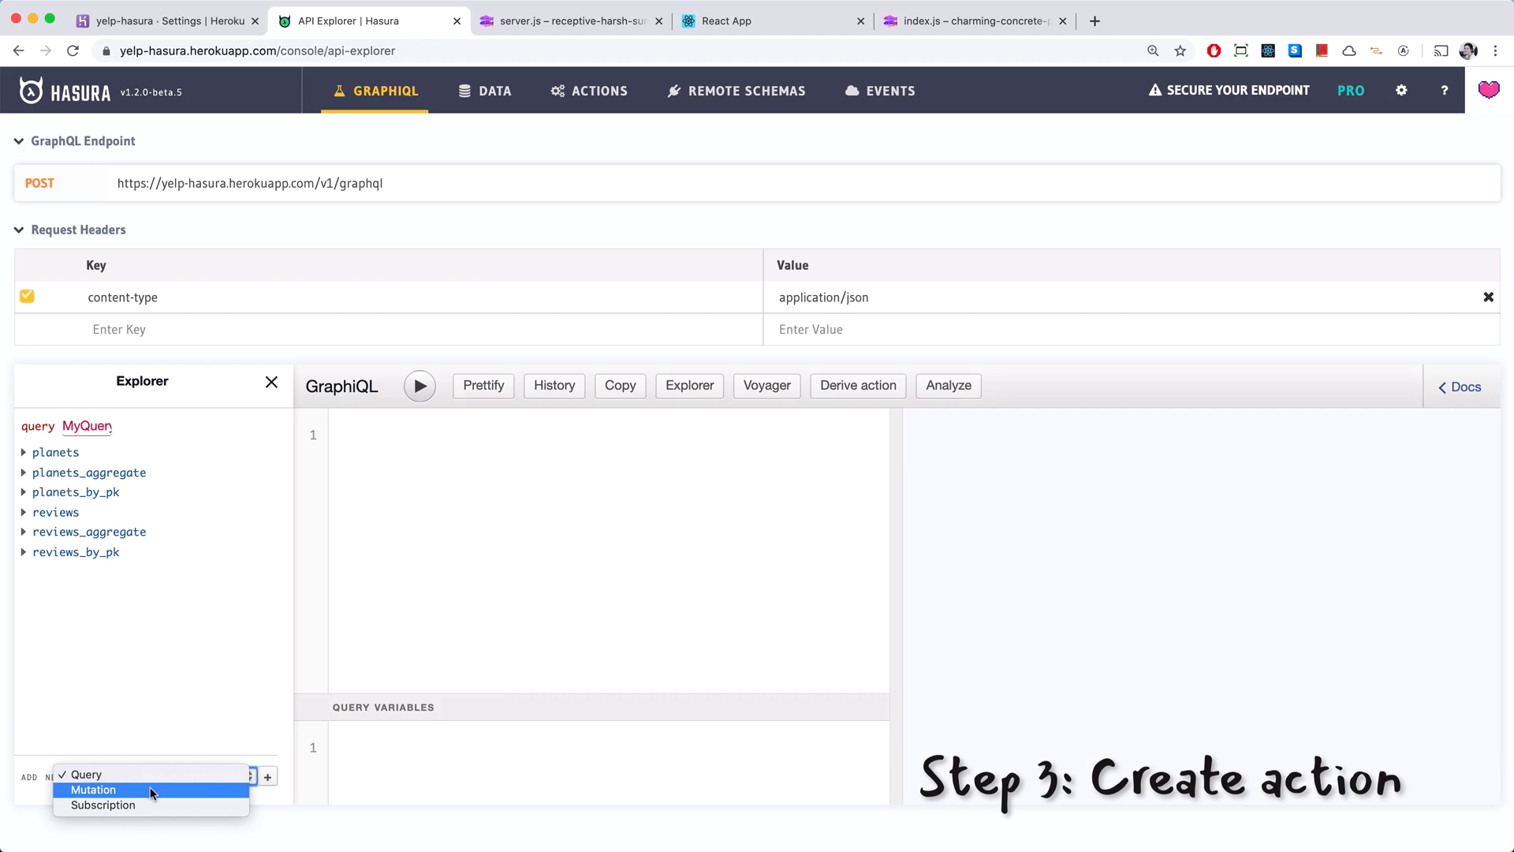
{"action": "left_click", "coordinate": [267, 776]}
Build an AddFearlessReview mutation with Giedi Prime's id, body "Fear is still ok!" and affected_rows.
{"action": "left_click", "coordinate": [80, 454]}
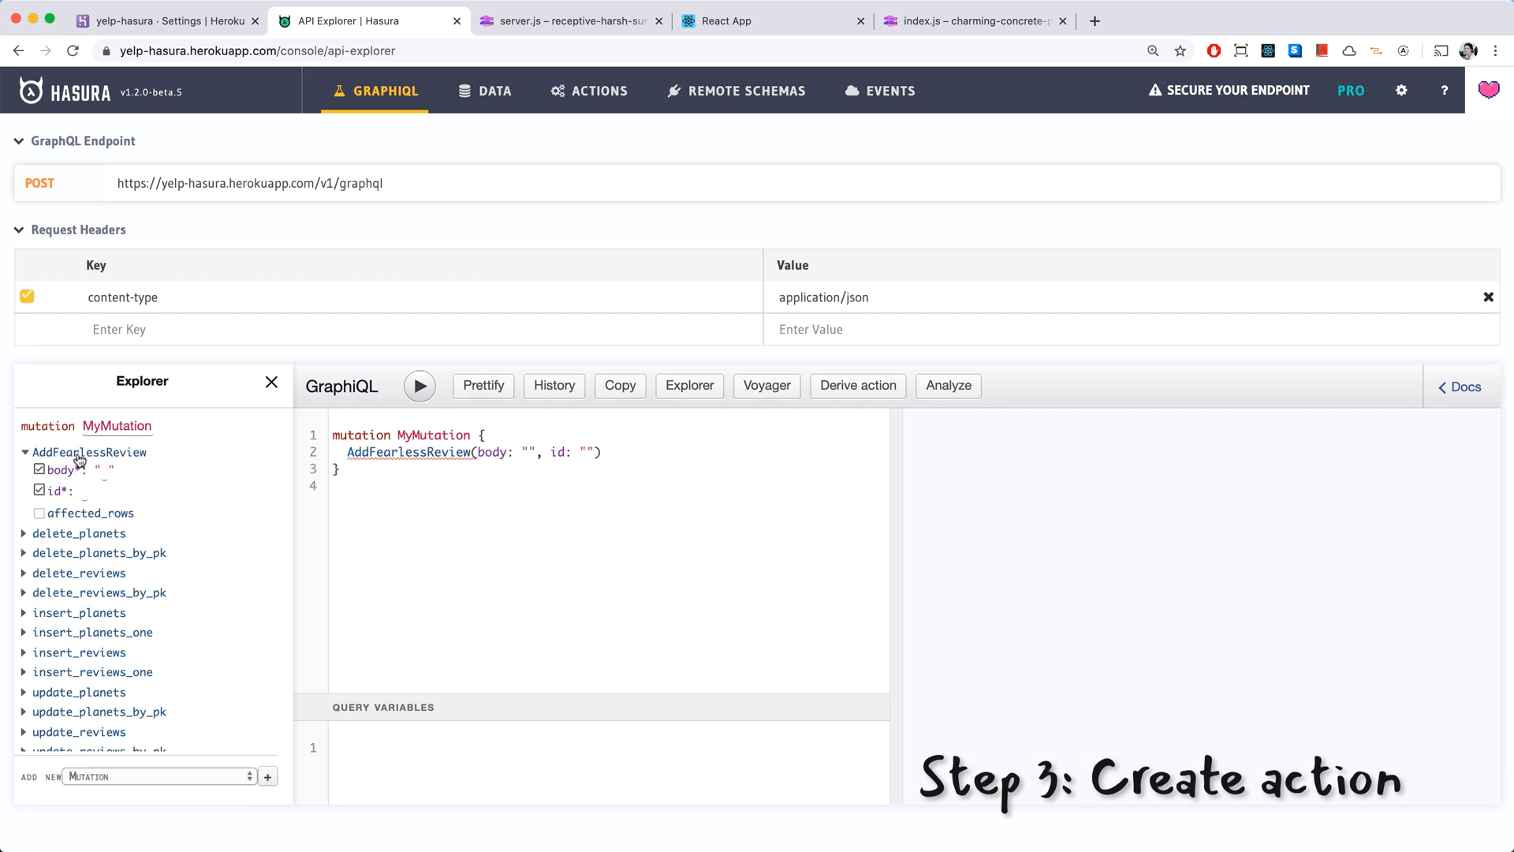
{"action": "left_click", "coordinate": [88, 490]}
{"action": "type", "text": "90b4871f-9b71-4ede-8596-d749daccfda1"}
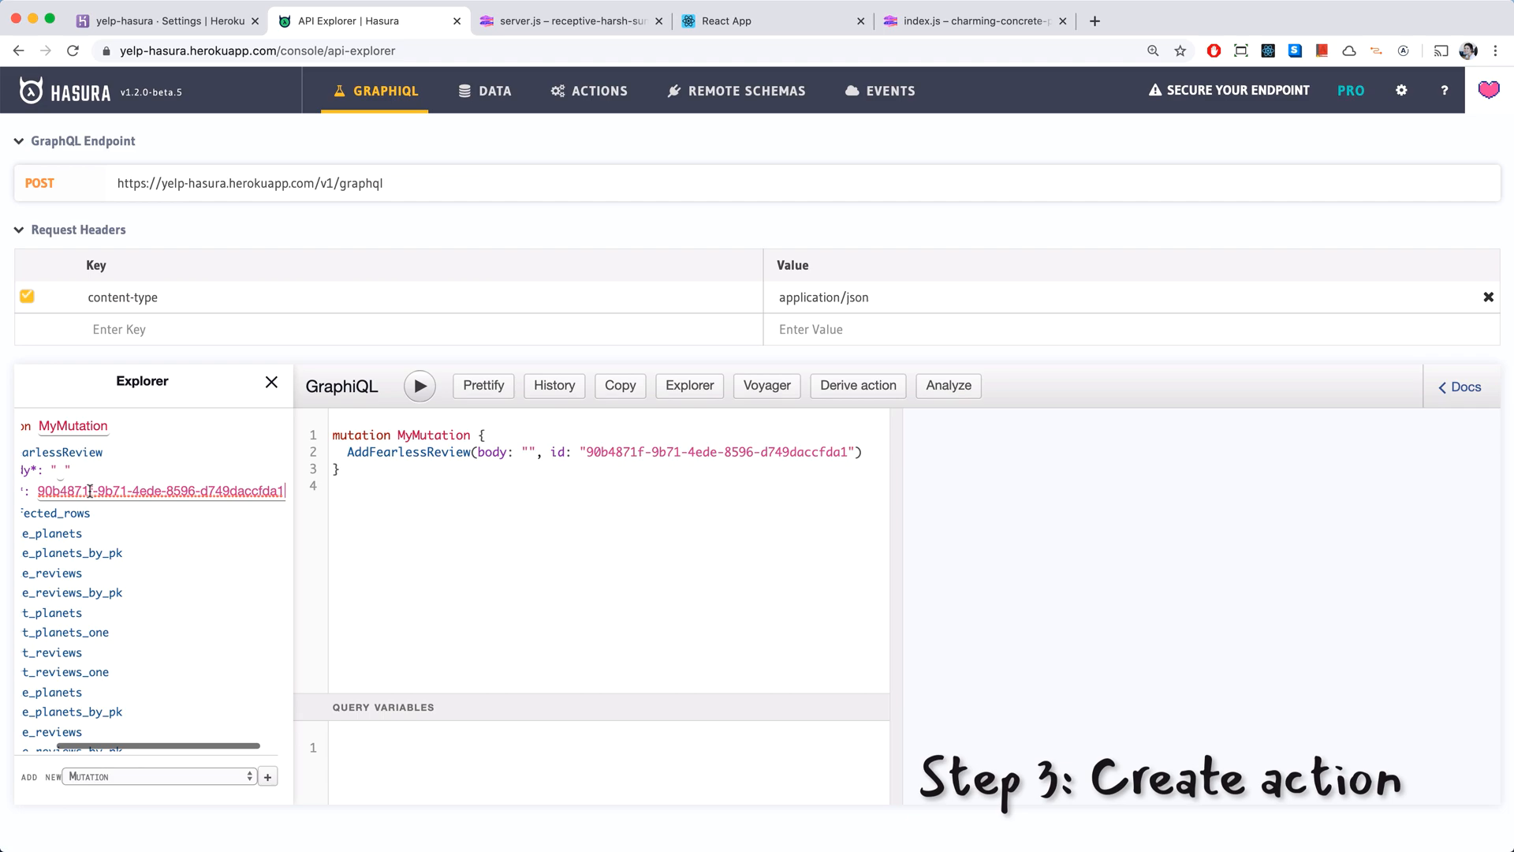
{"action": "scroll", "coordinate": [166, 501], "scroll_direction": "left", "scroll_amount": 3}
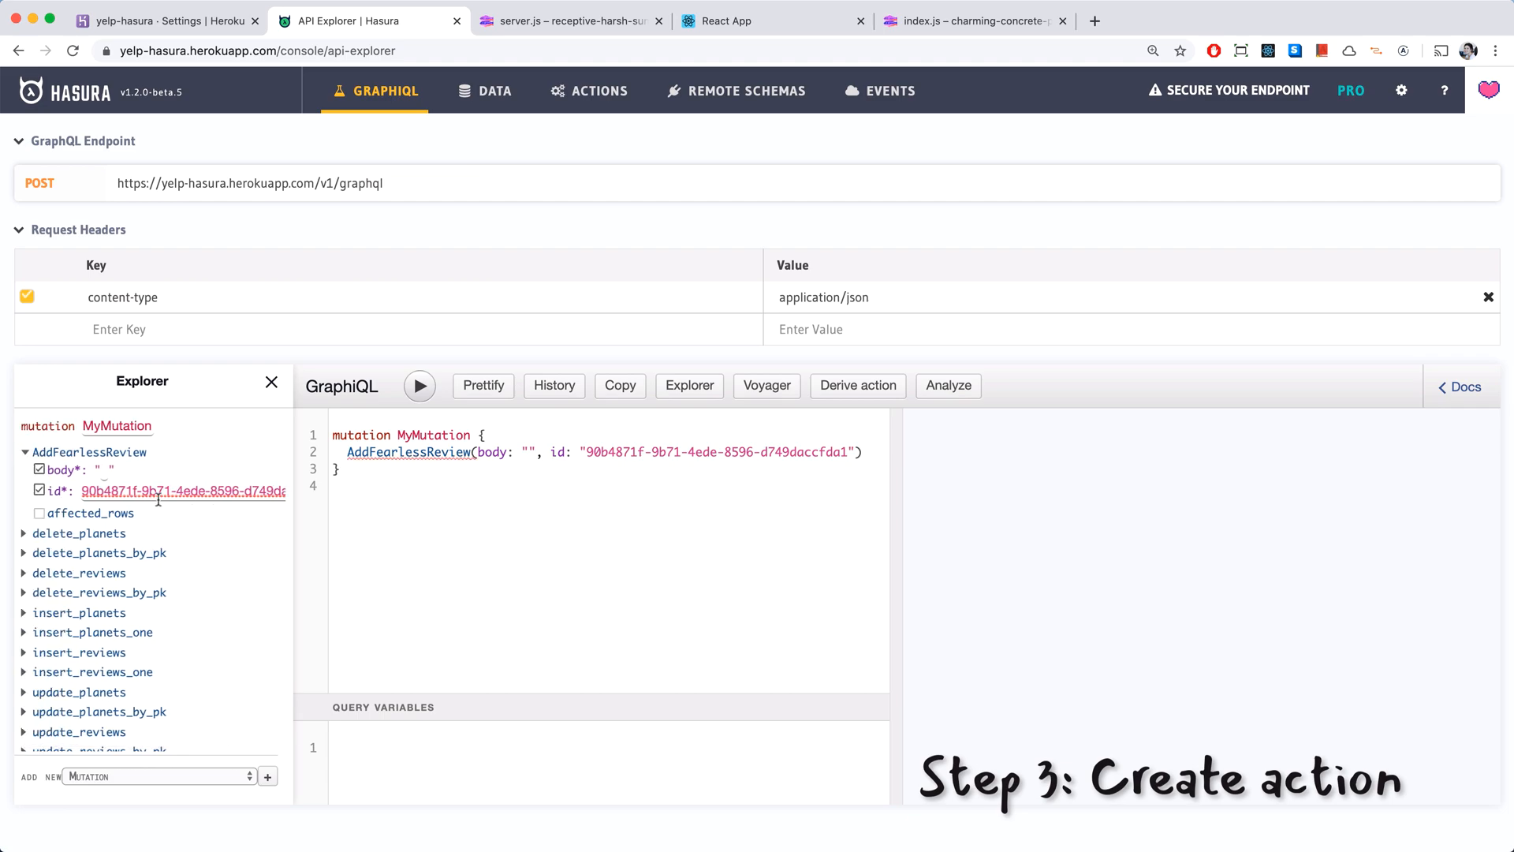
{"action": "left_click", "coordinate": [104, 470]}
{"action": "type", "text": "Fea"}
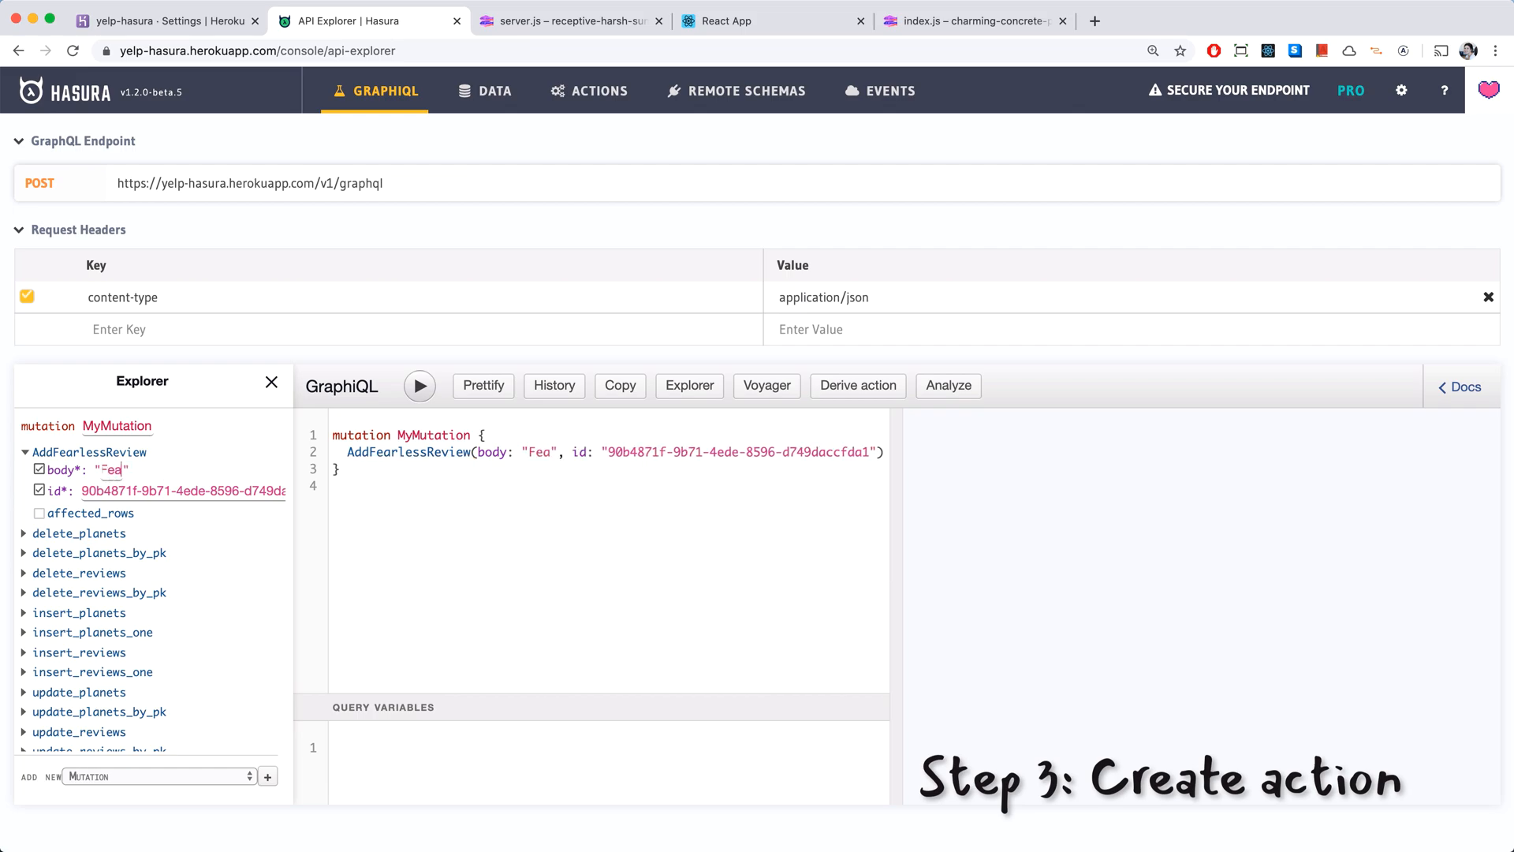
{"action": "type", "text": "r is s"}
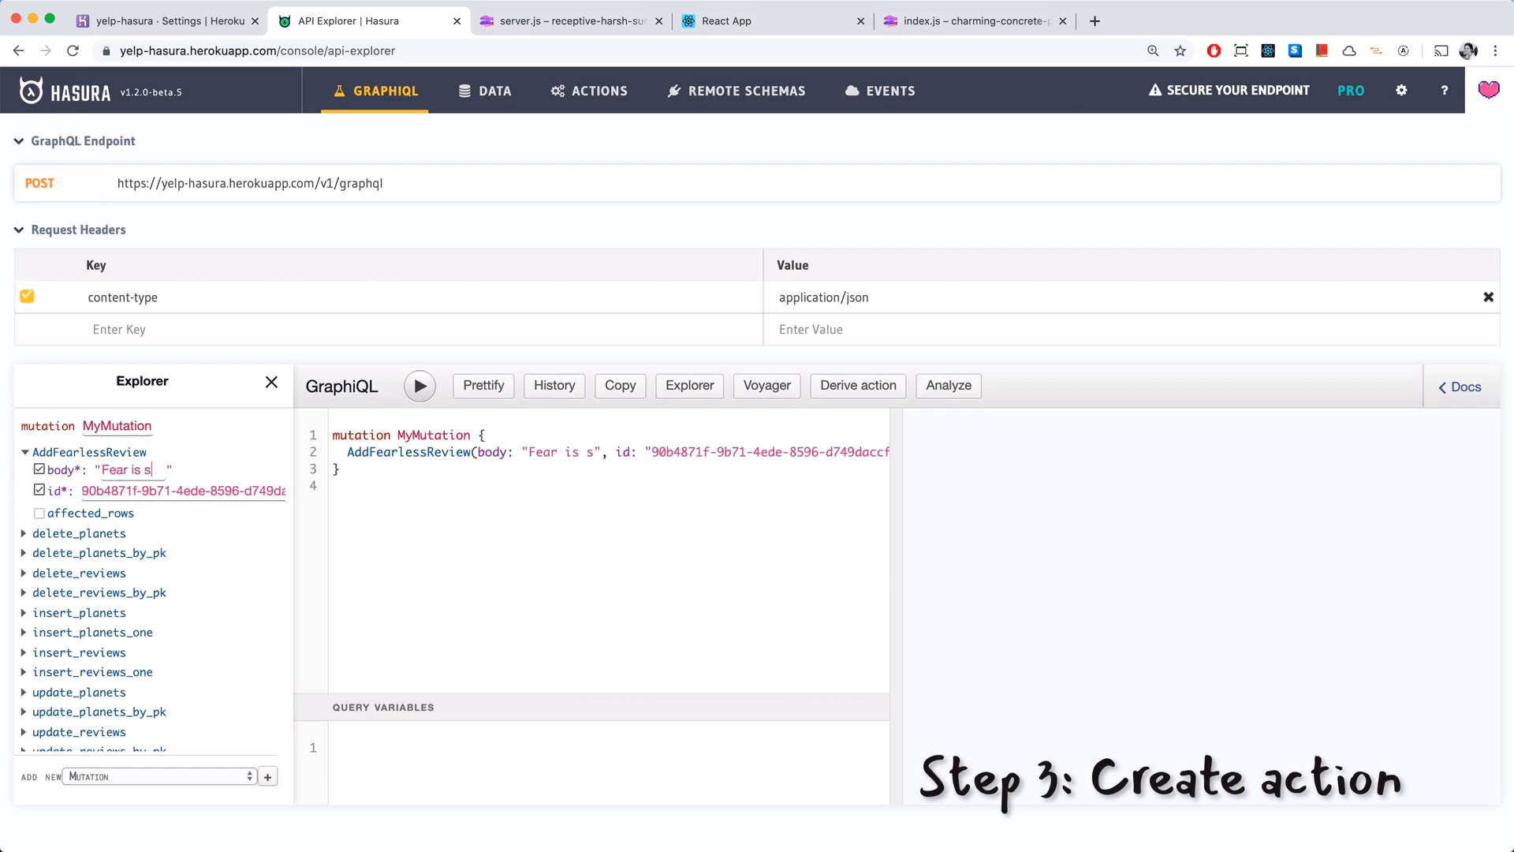
{"action": "type", "text": "till ok!"}
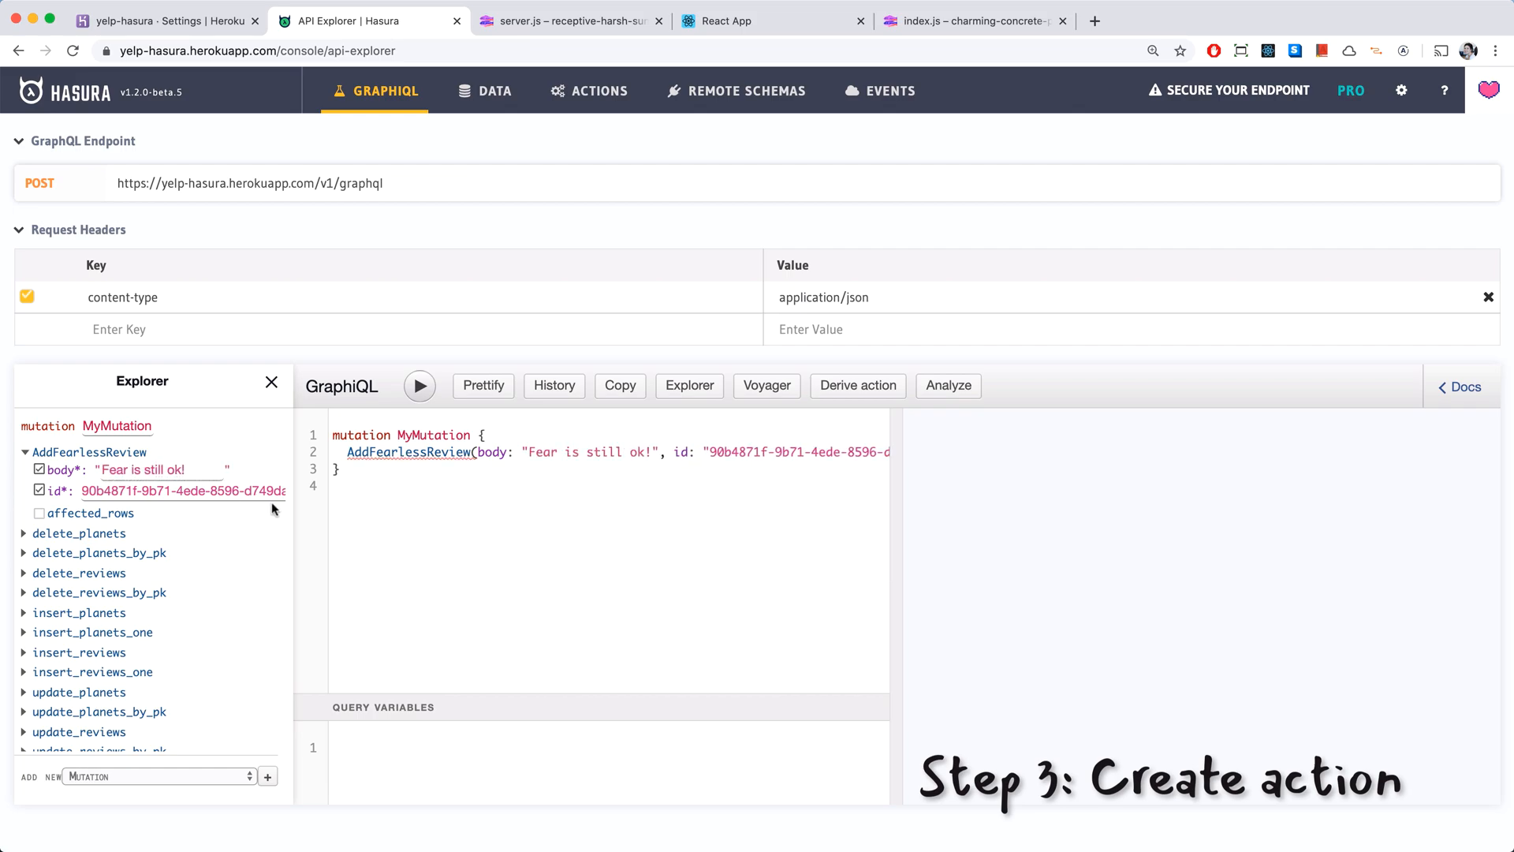
{"action": "left_click", "coordinate": [39, 513]}
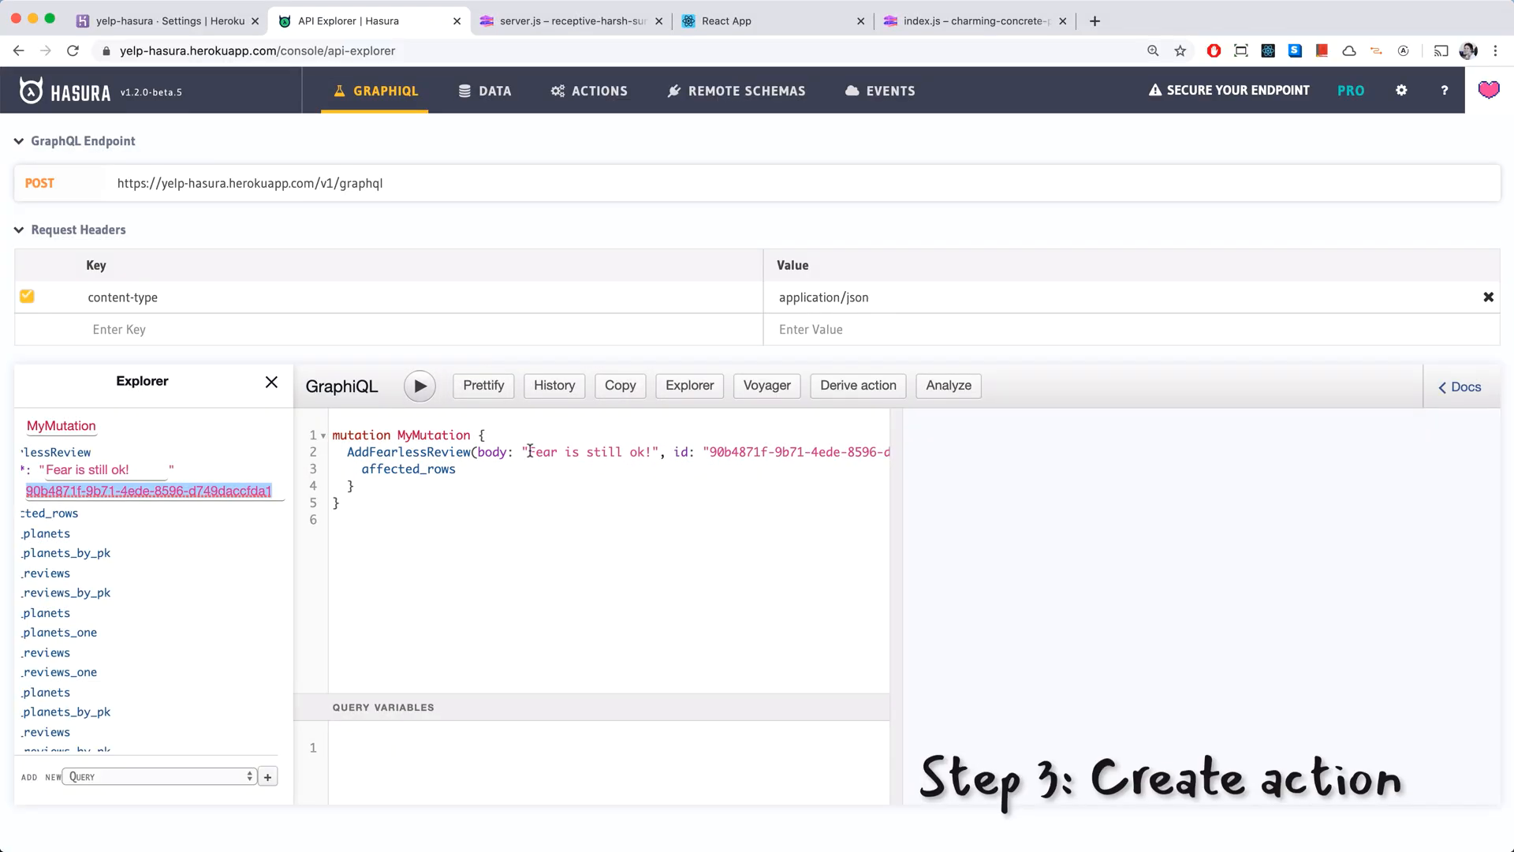
Run the mutation and check the new review on the planet page.
{"action": "left_click_drag", "start_coordinate": [529, 451], "coordinate": [657, 450]}
{"action": "left_click", "coordinate": [647, 498]}
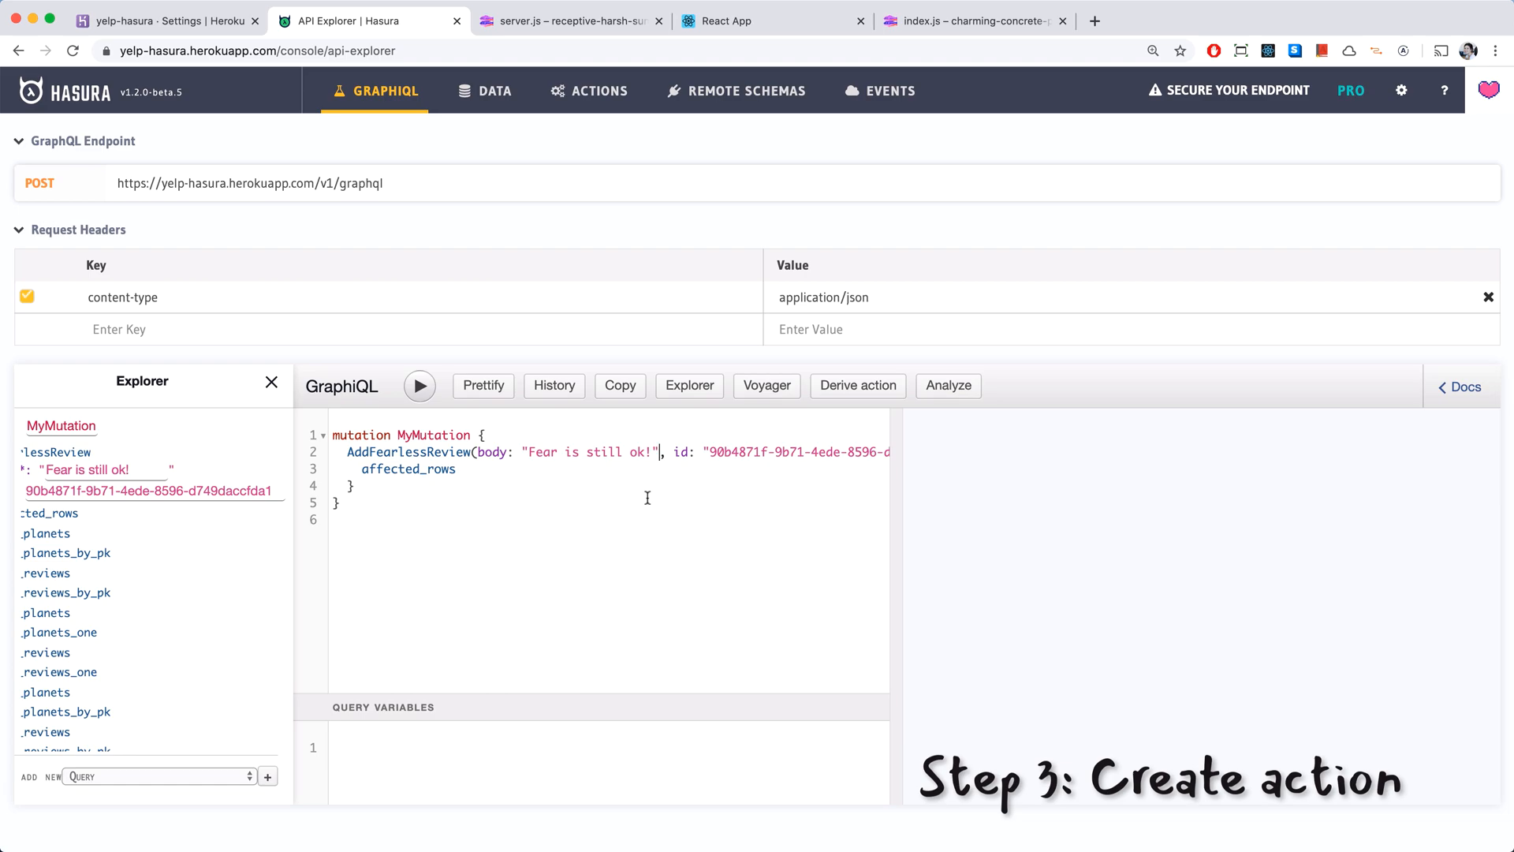
{"action": "left_click", "coordinate": [420, 387]}
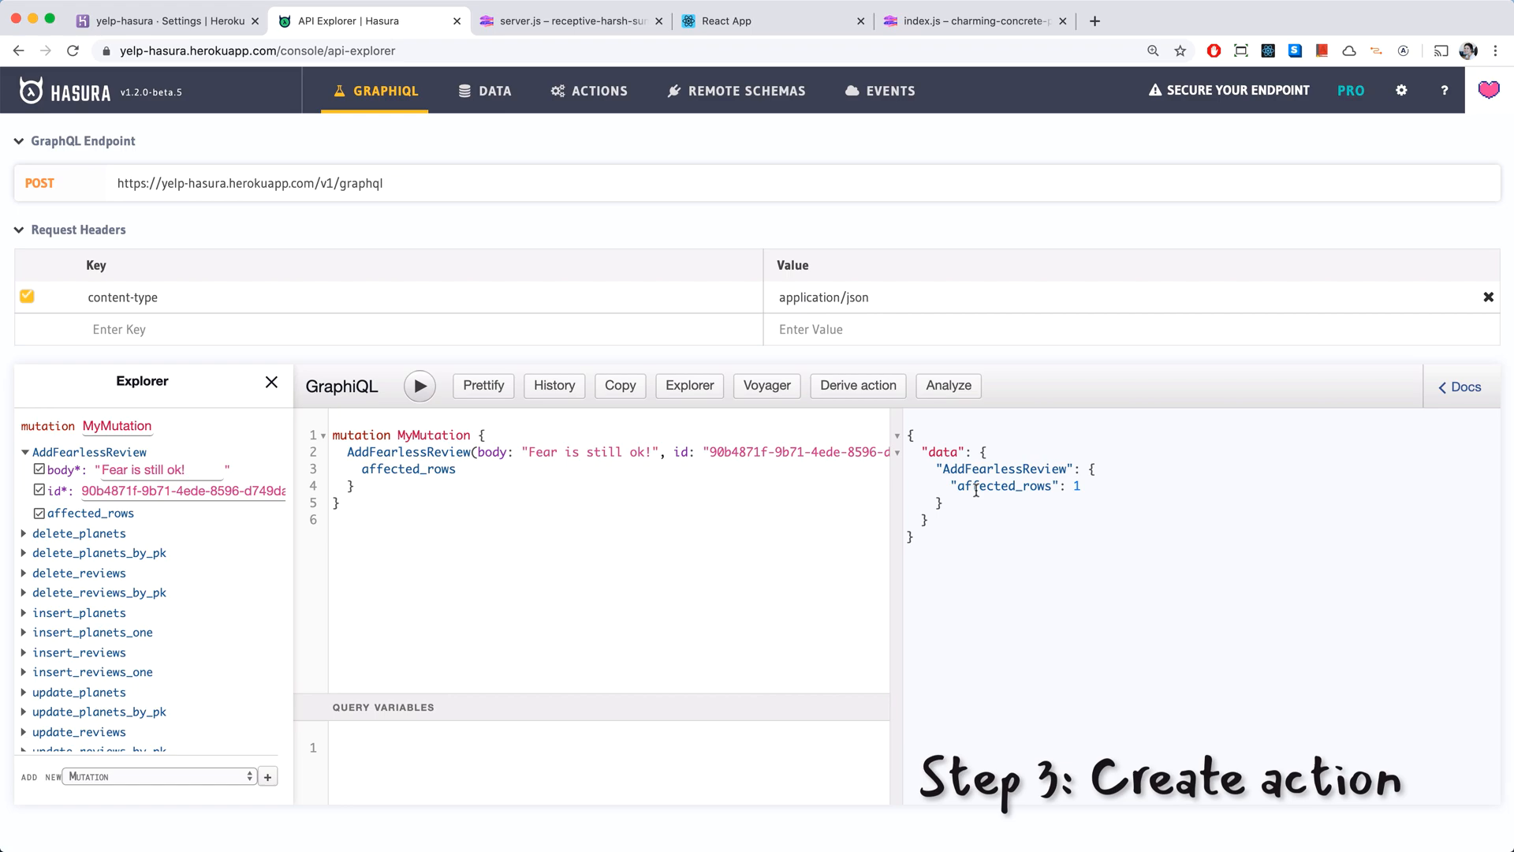
{"action": "key", "text": "ctrl+Tab"}
{"action": "key", "text": "ctrl+Tab"}
{"action": "scroll", "coordinate": [956, 676], "scroll_direction": "down", "scroll_amount": 2}
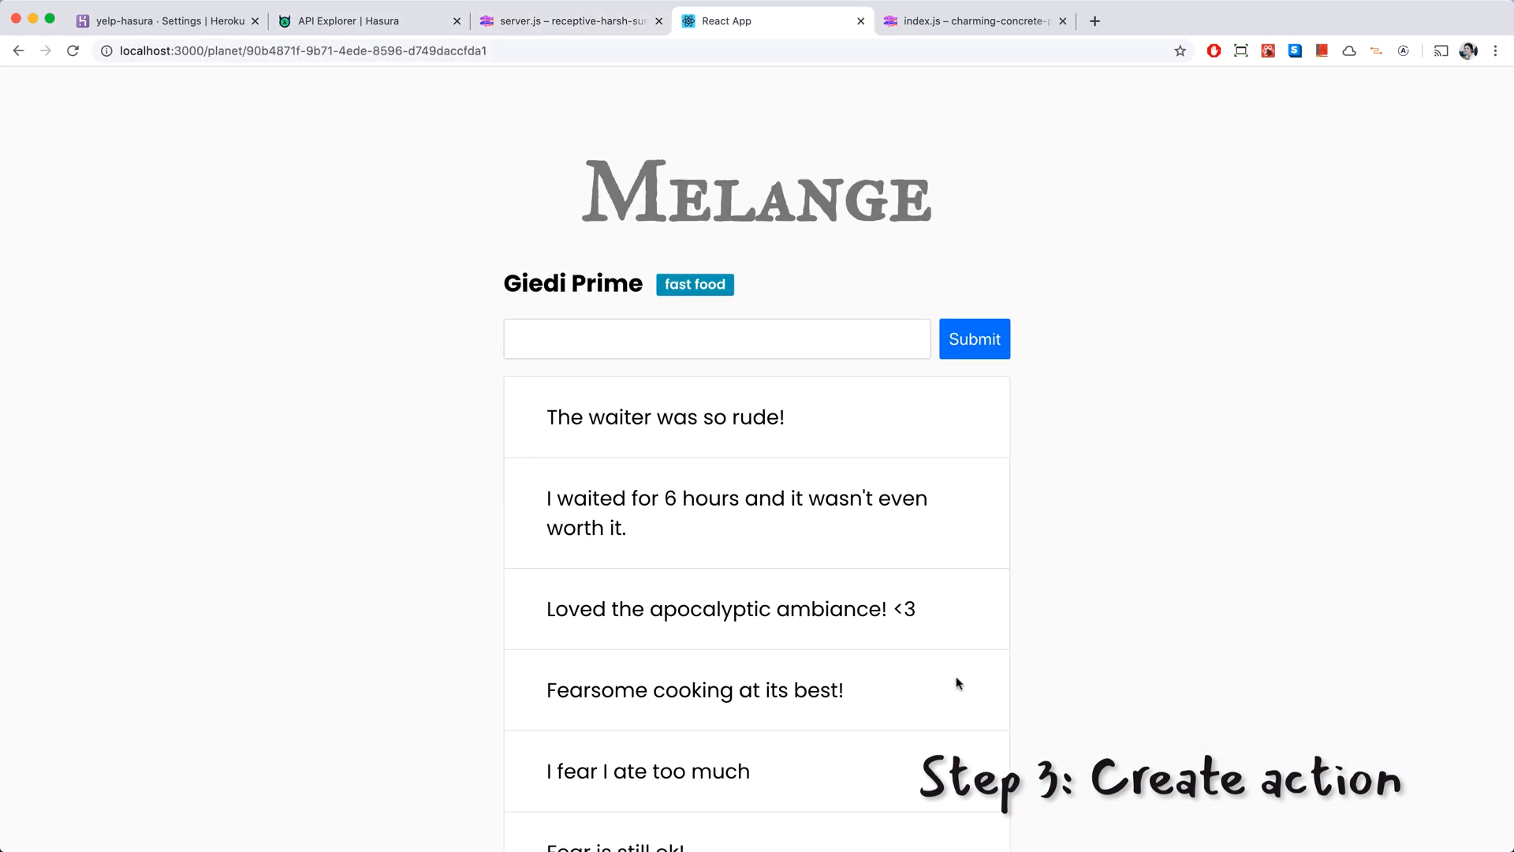
Confirm "Fear is still ok!" on the planet page, then start a new line under server.js's business-logic comment.
{"action": "left_click_drag", "start_coordinate": [568, 810], "coordinate": [770, 816]}
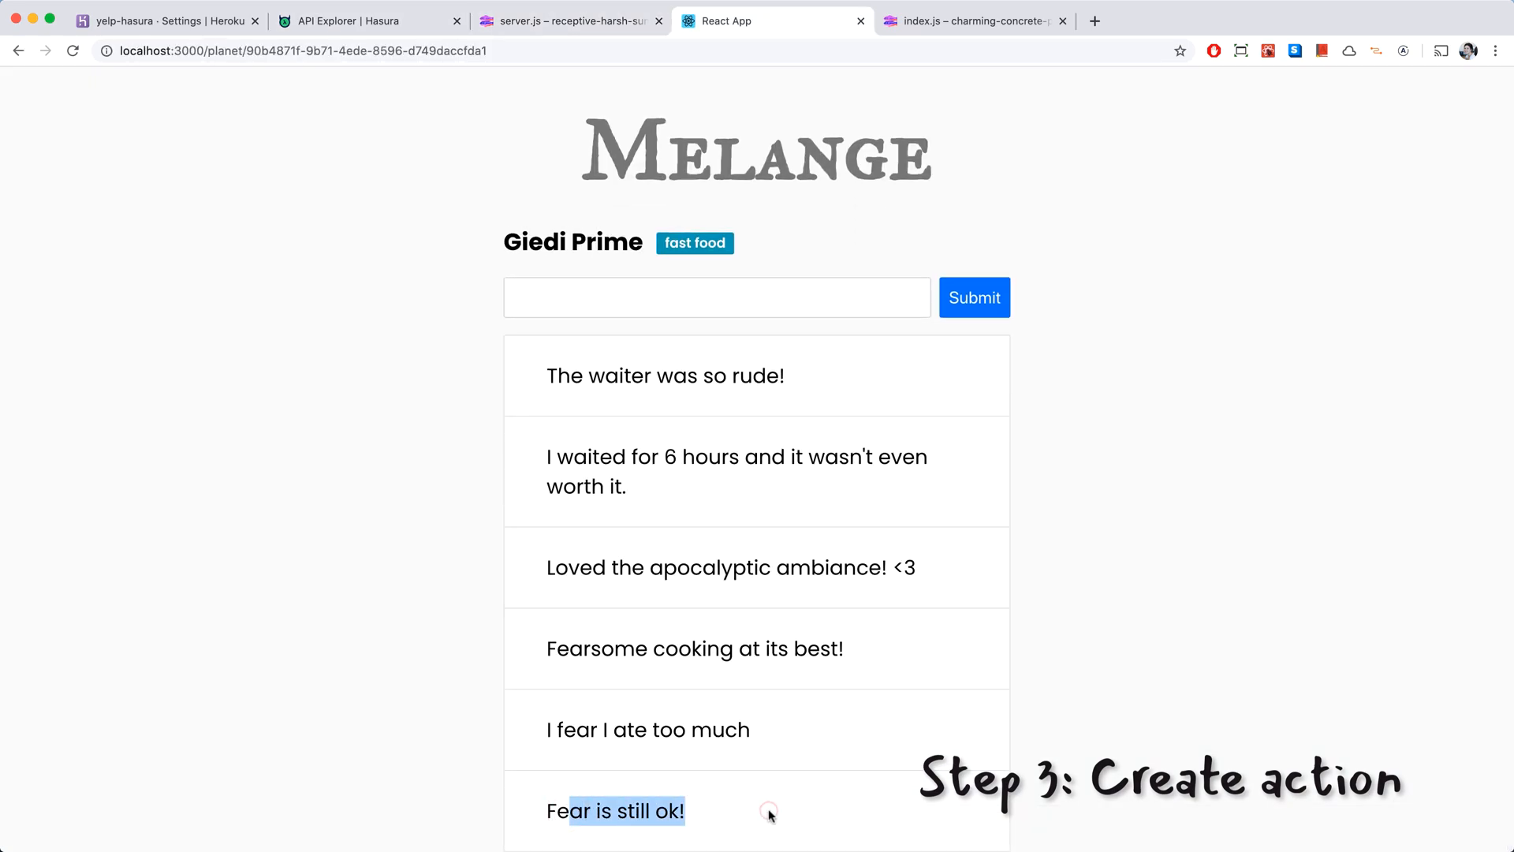
{"action": "left_click", "coordinate": [770, 816]}
{"action": "key", "text": "ctrl+shift+Tab"}
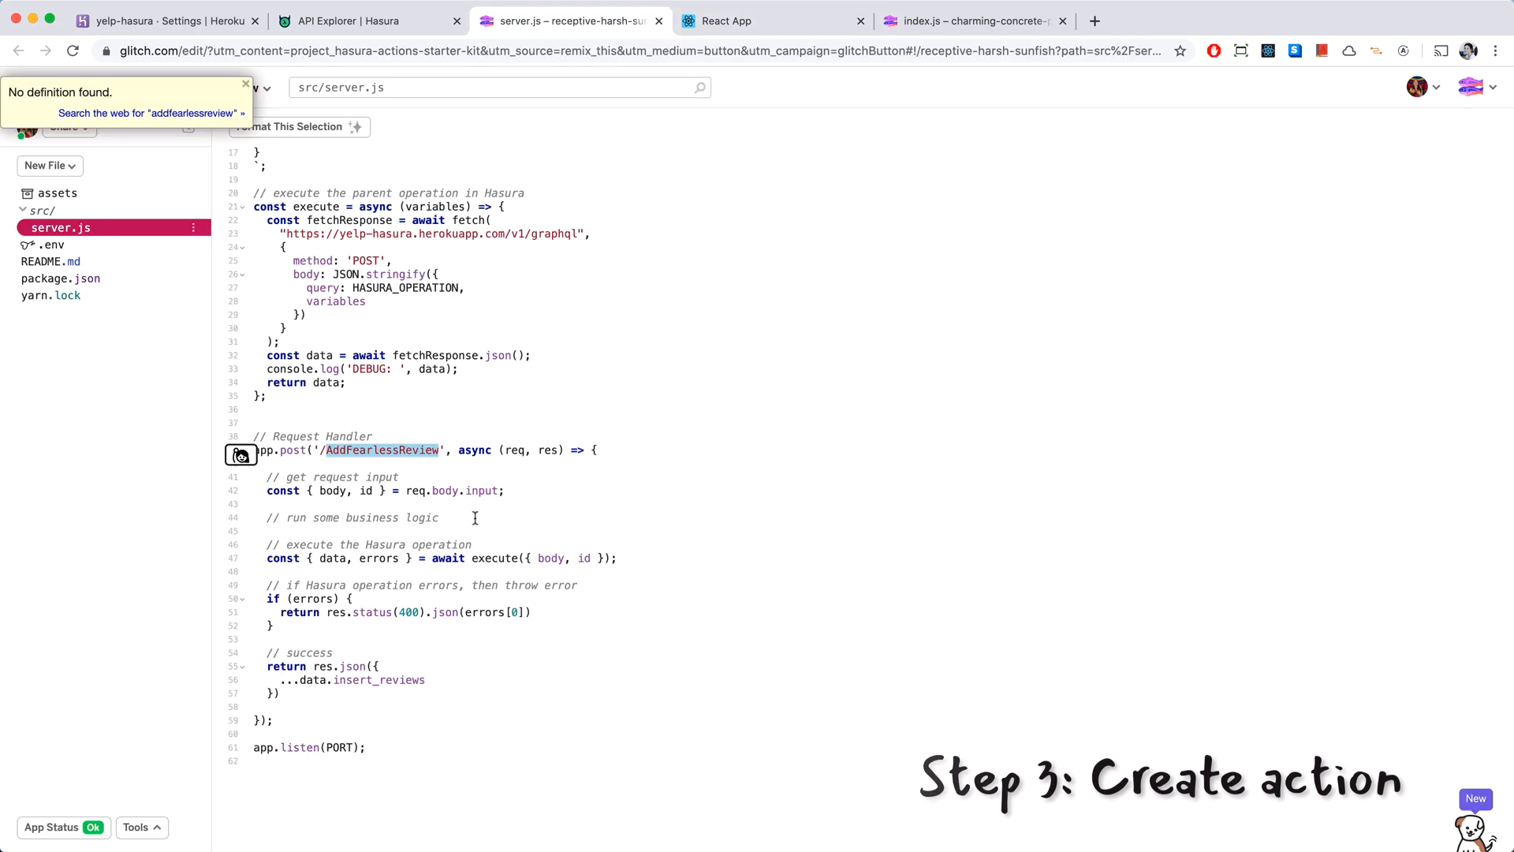
{"action": "left_click", "coordinate": [452, 518]}
{"action": "key", "text": "Return"}
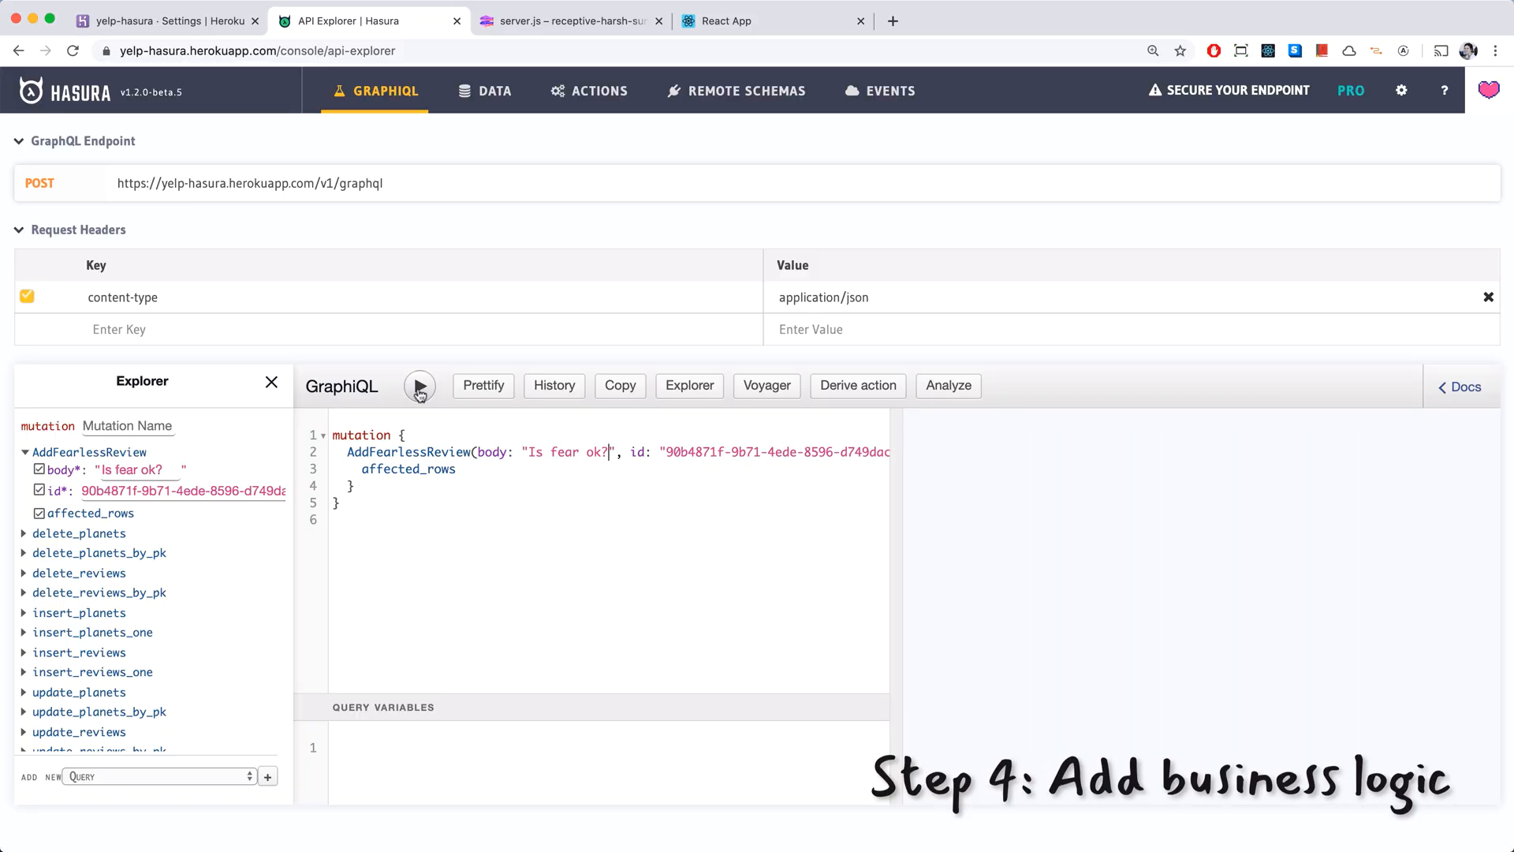
Run the "Is fear ok?" mutation to see the rejection, then run it with "Is anything else ok?".
{"action": "double_click", "coordinate": [563, 454]}
{"action": "left_click", "coordinate": [535, 454]}
{"action": "left_click", "coordinate": [420, 386]}
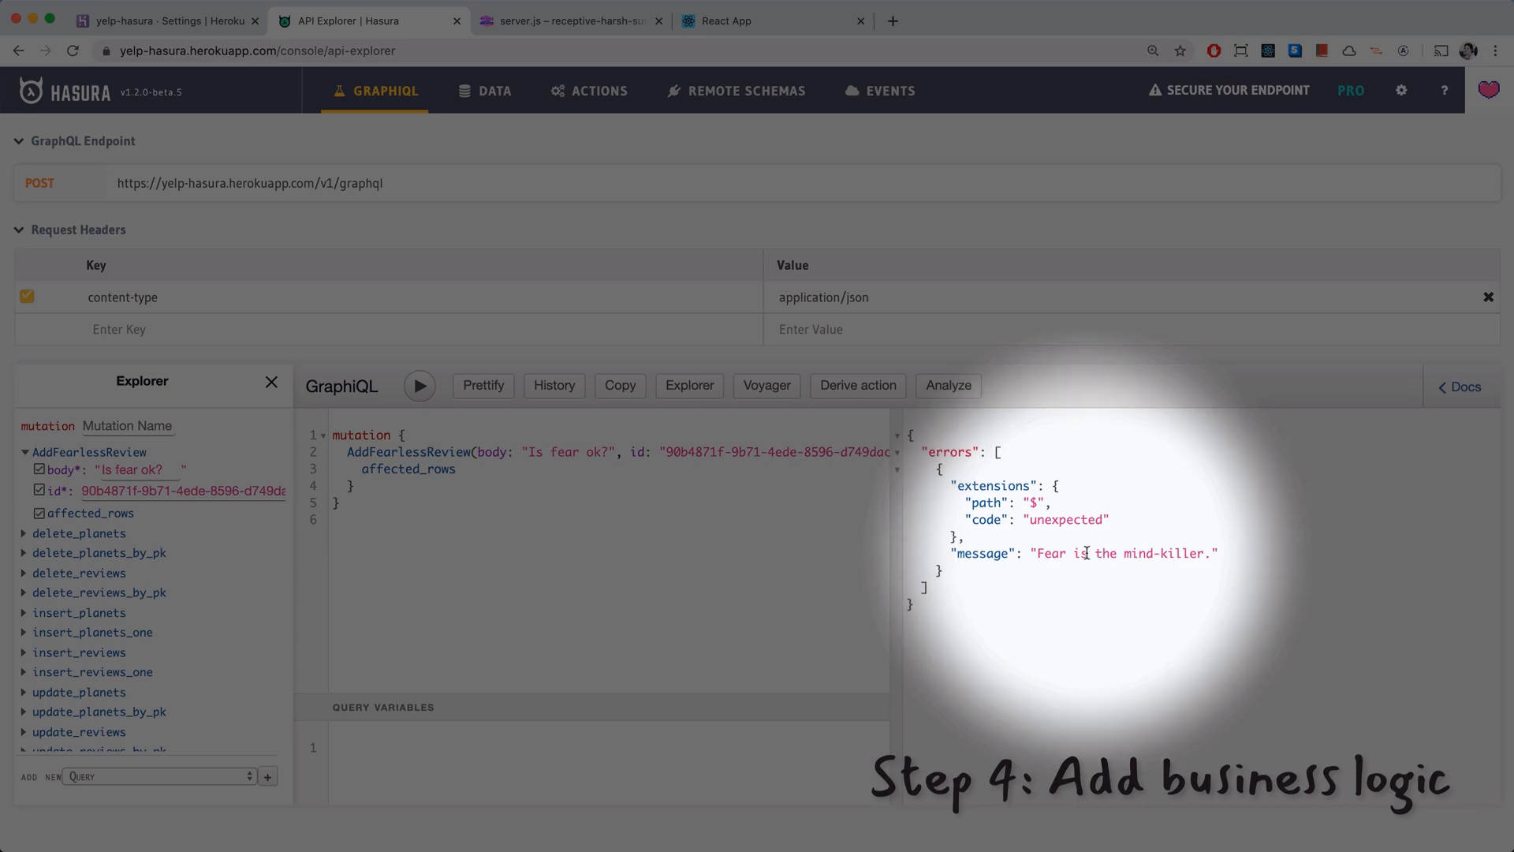
{"action": "type", "text": "anything else"}
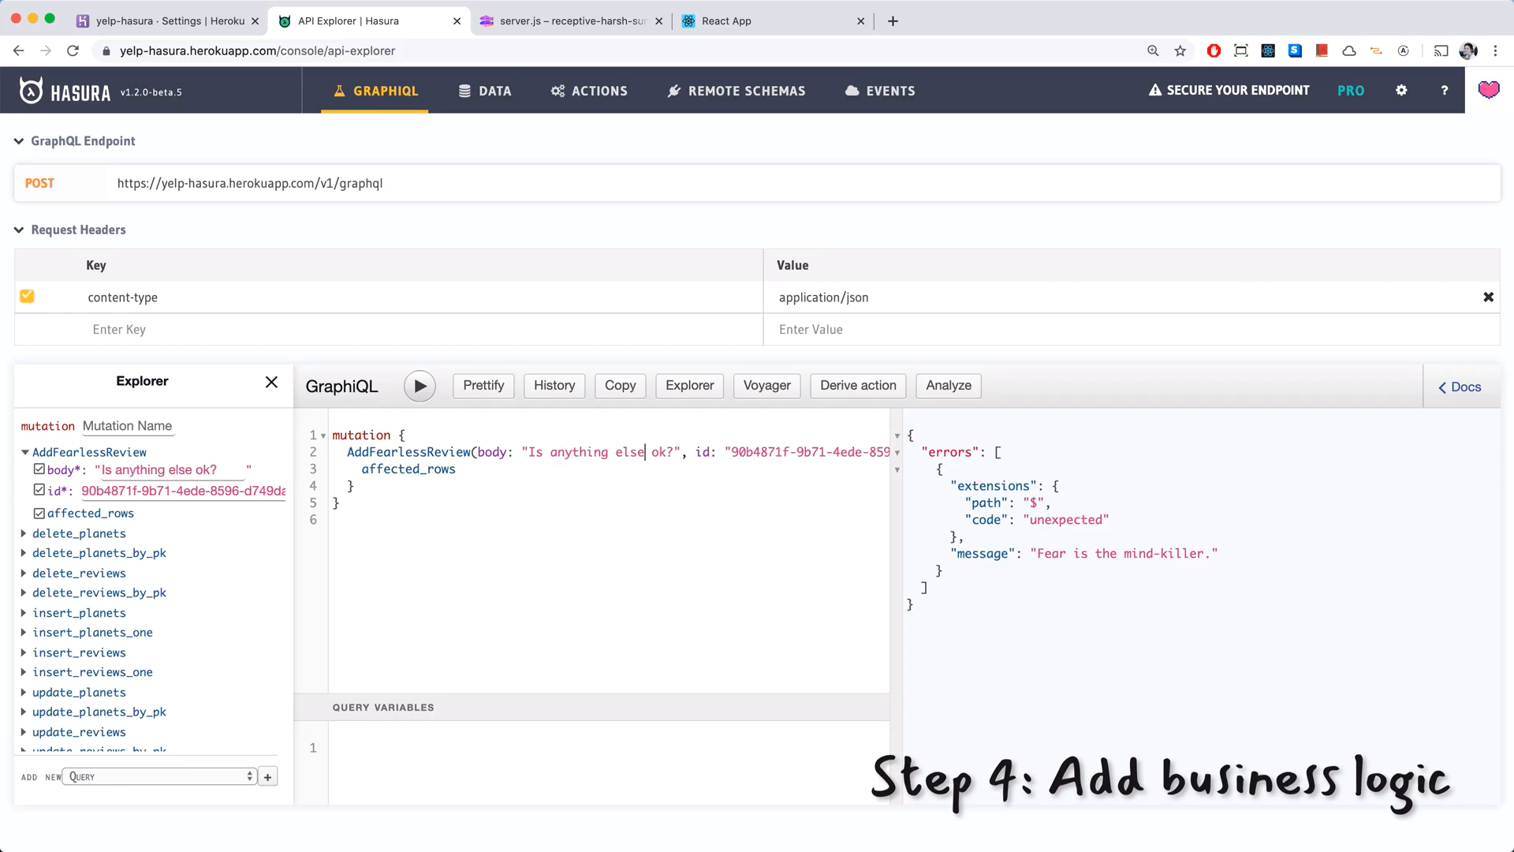
{"action": "left_click", "coordinate": [419, 385]}
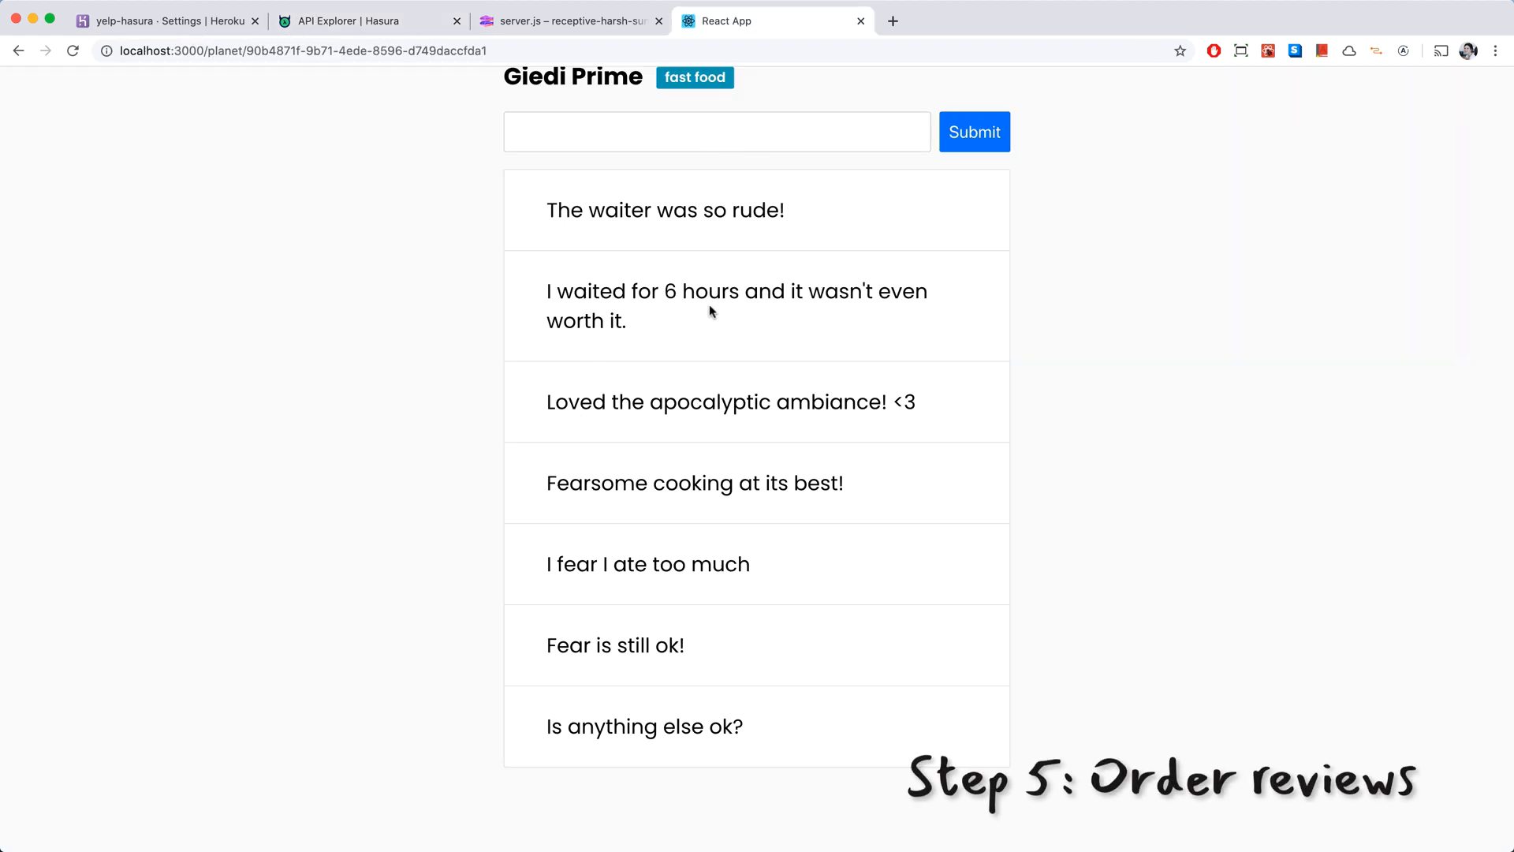
{"action": "scroll", "coordinate": [710, 310], "scroll_direction": "up", "scroll_amount": 5}
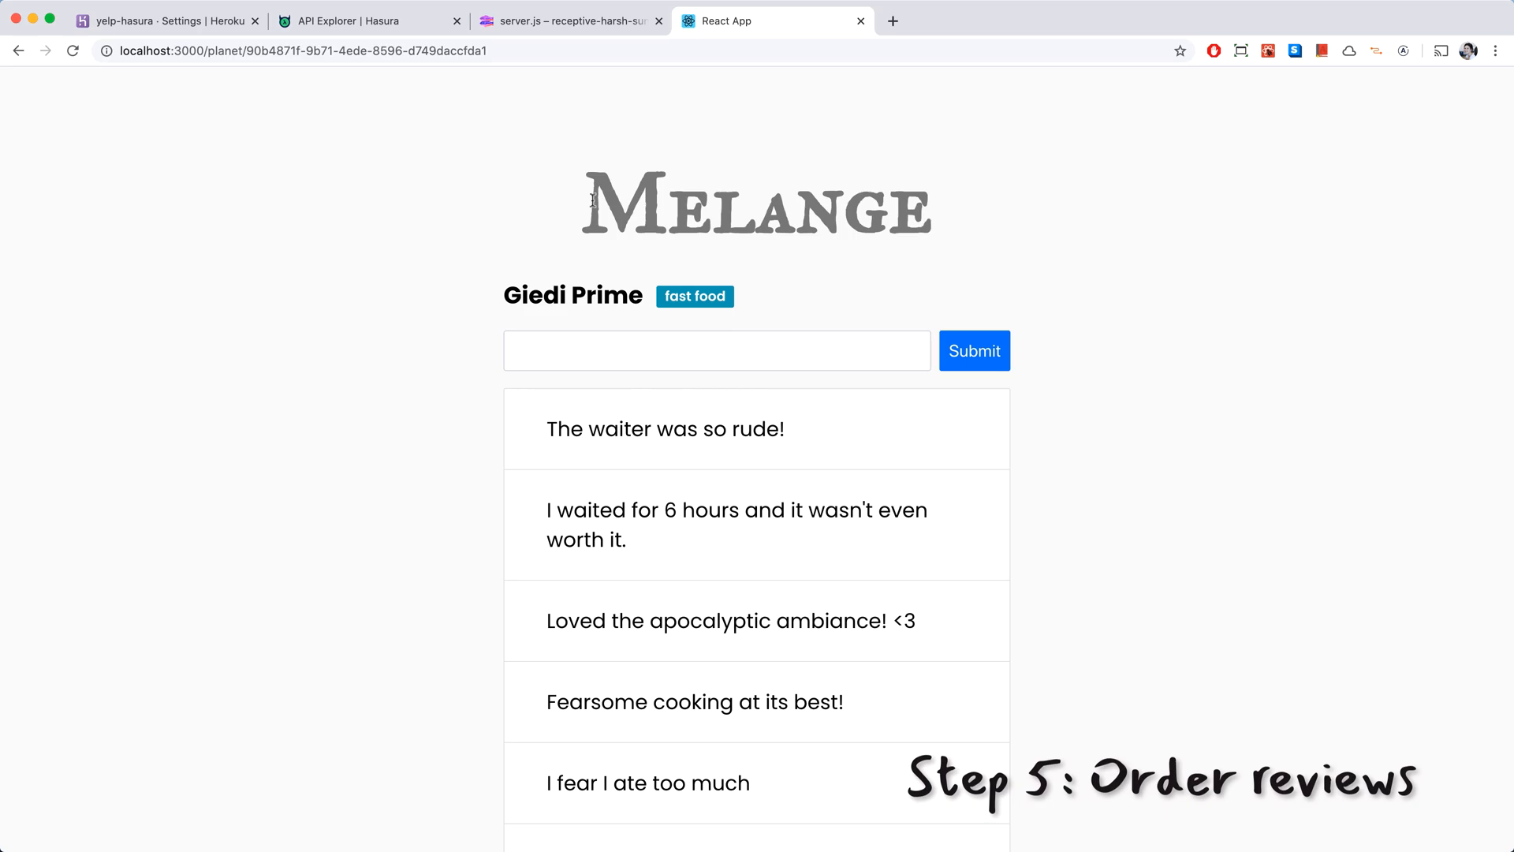
Add the created_at timestamp preset column, defaulting to now(), to the reviews table.
{"action": "left_click", "coordinate": [371, 21]}
{"action": "left_click", "coordinate": [488, 90]}
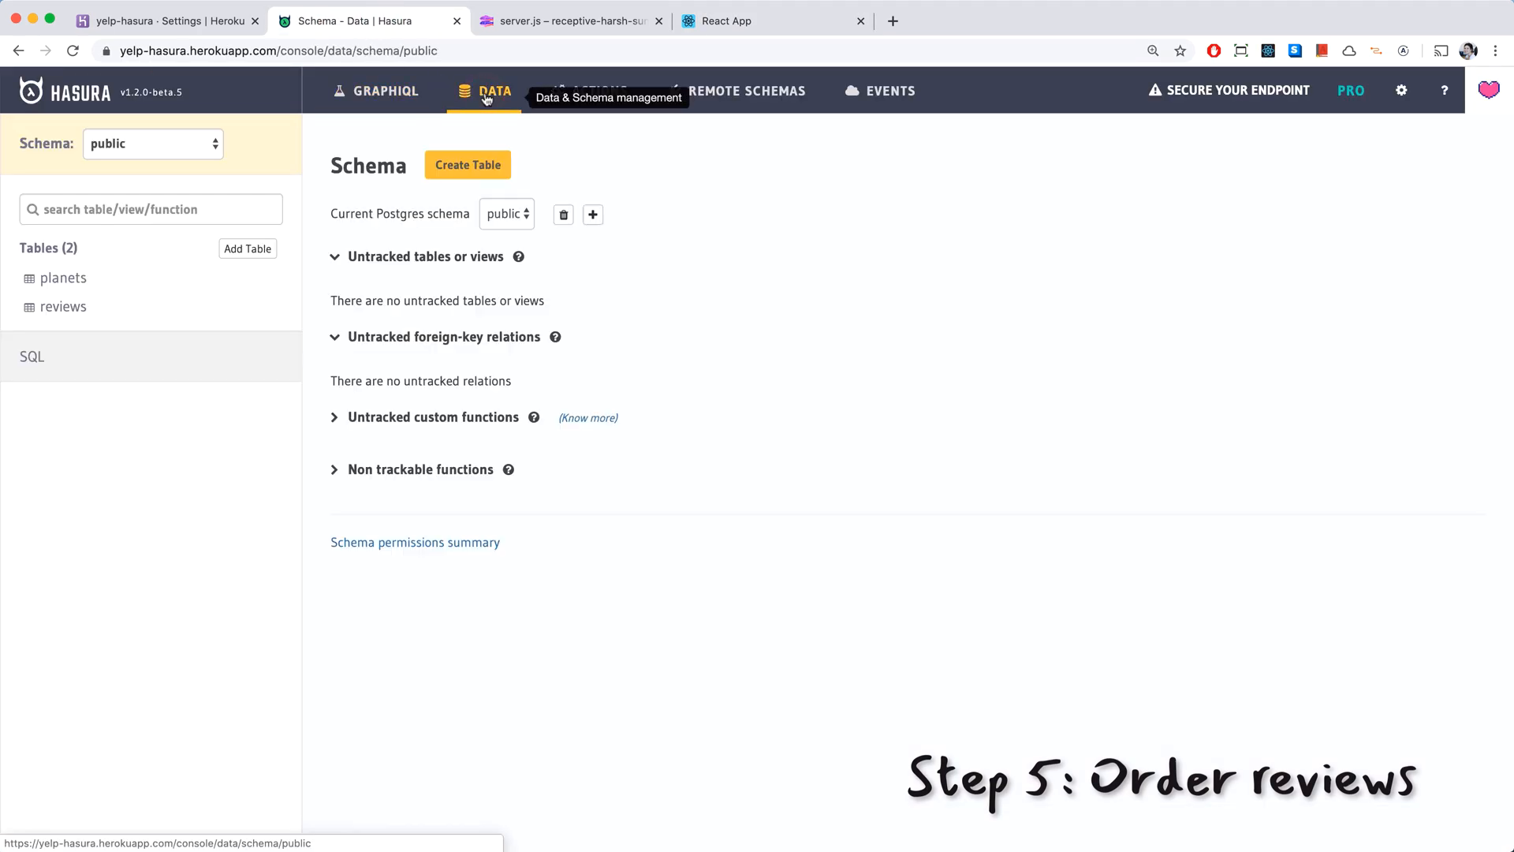
{"action": "left_click", "coordinate": [63, 306]}
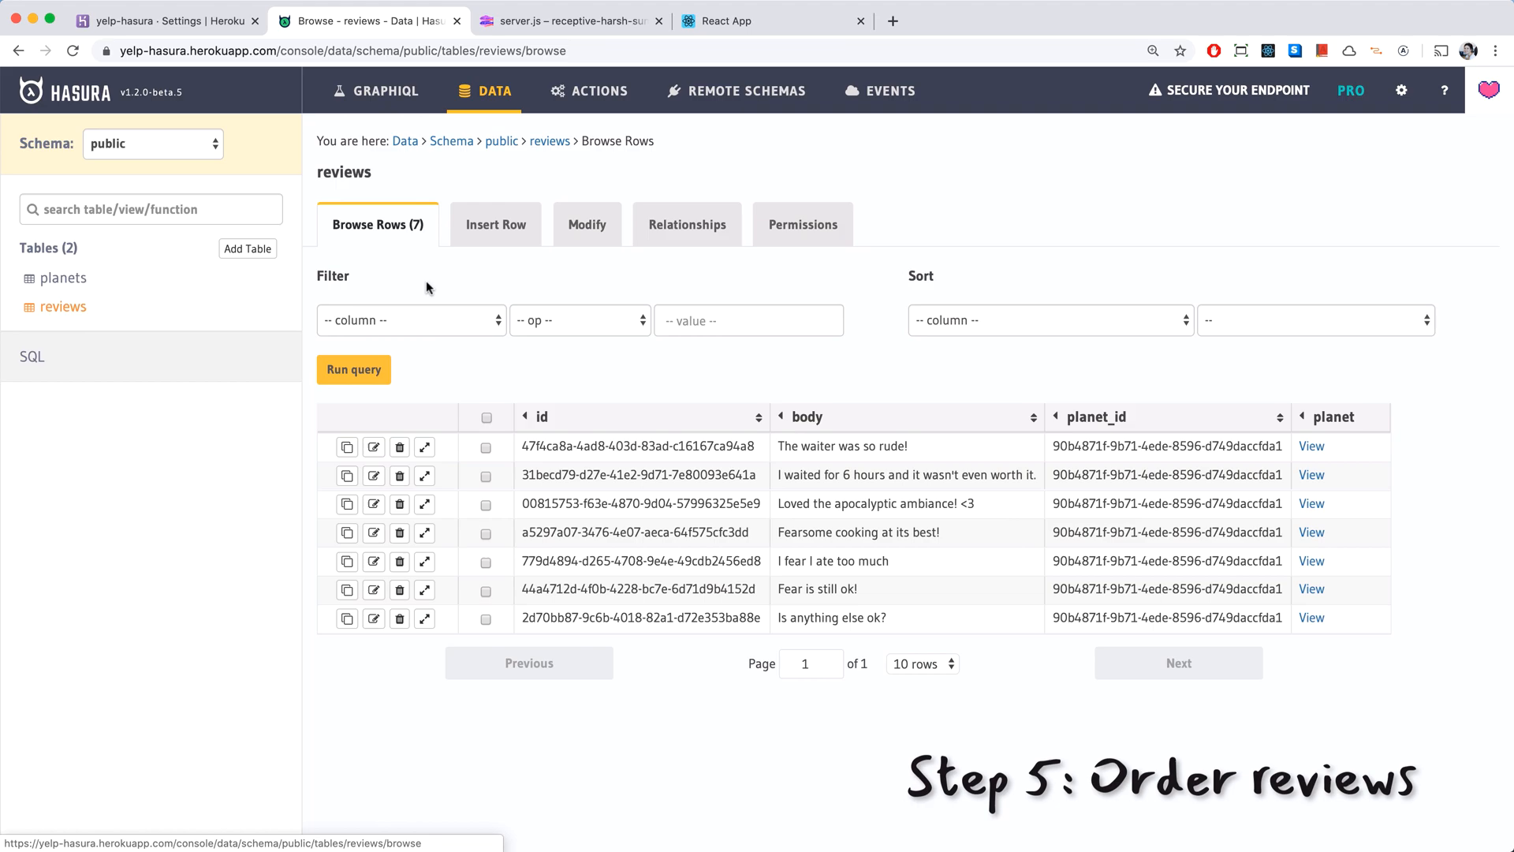
{"action": "left_click", "coordinate": [587, 224]}
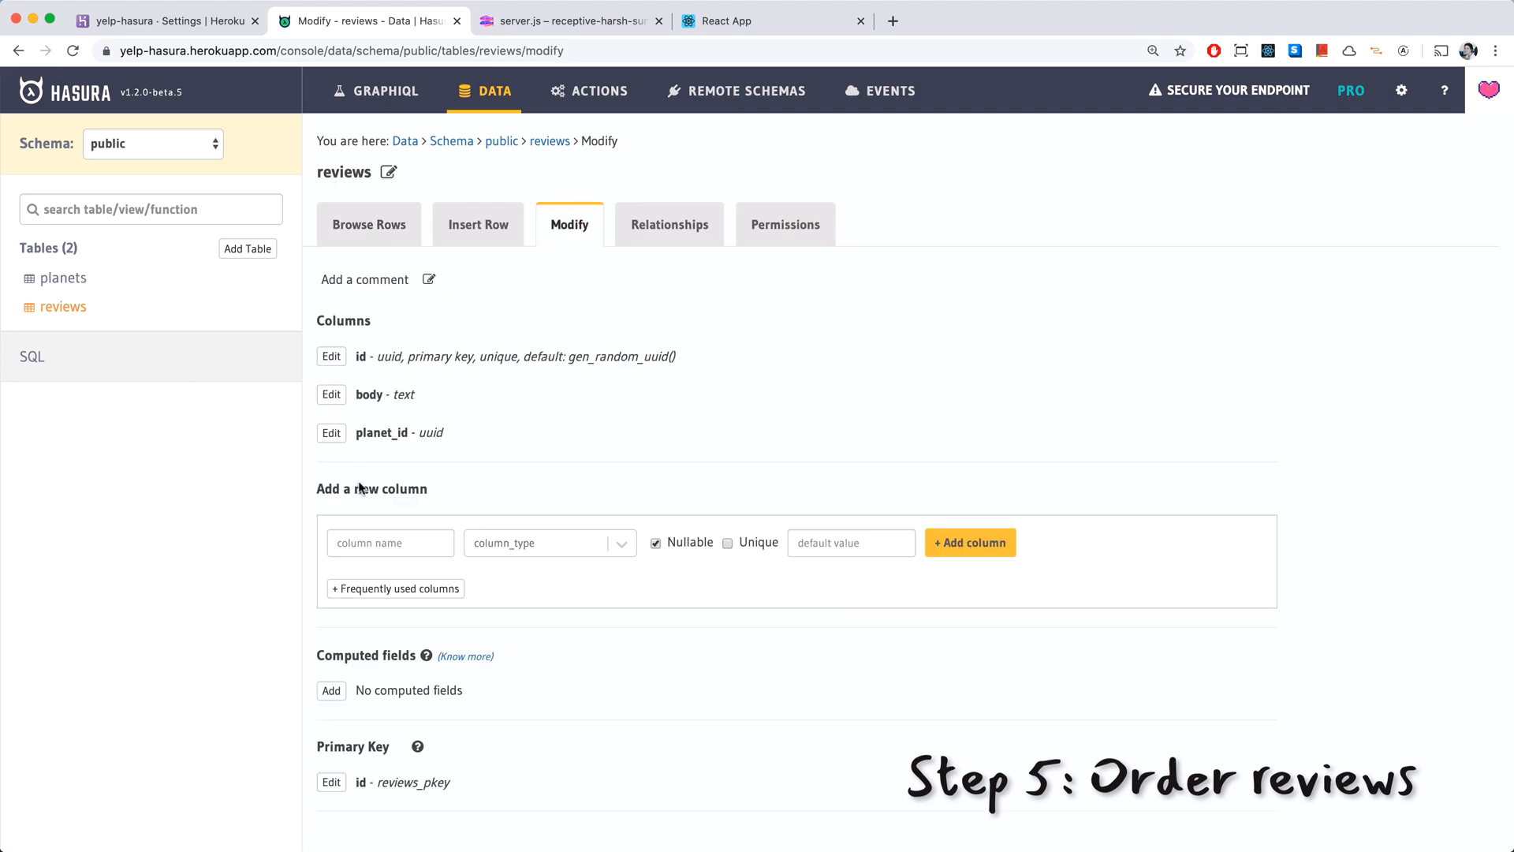
{"action": "left_click", "coordinate": [390, 544]}
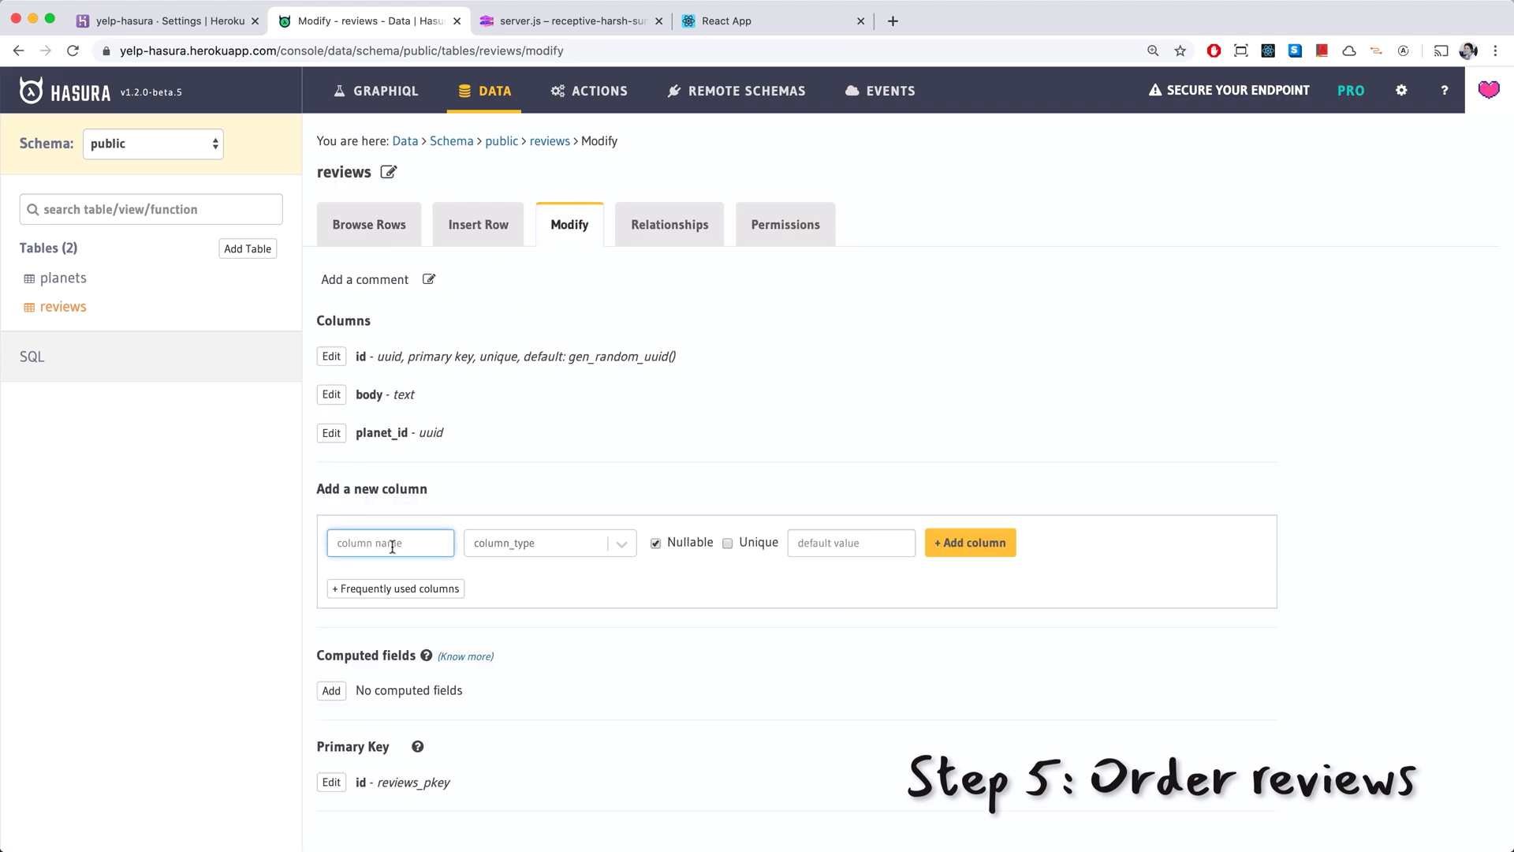
{"action": "left_click", "coordinate": [396, 589]}
{"action": "left_click", "coordinate": [414, 634]}
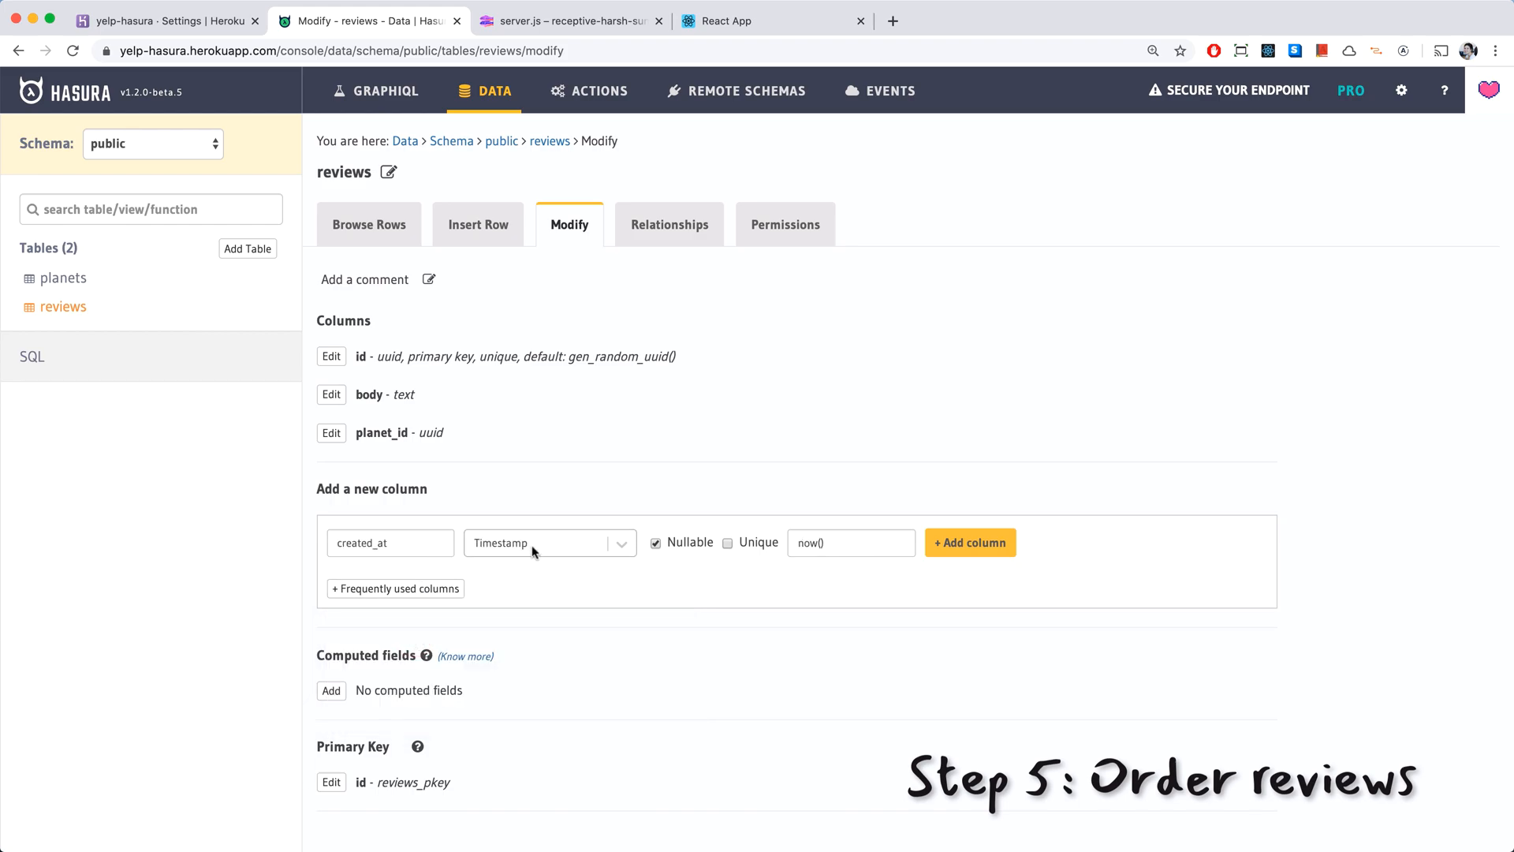
{"action": "left_click", "coordinate": [968, 542]}
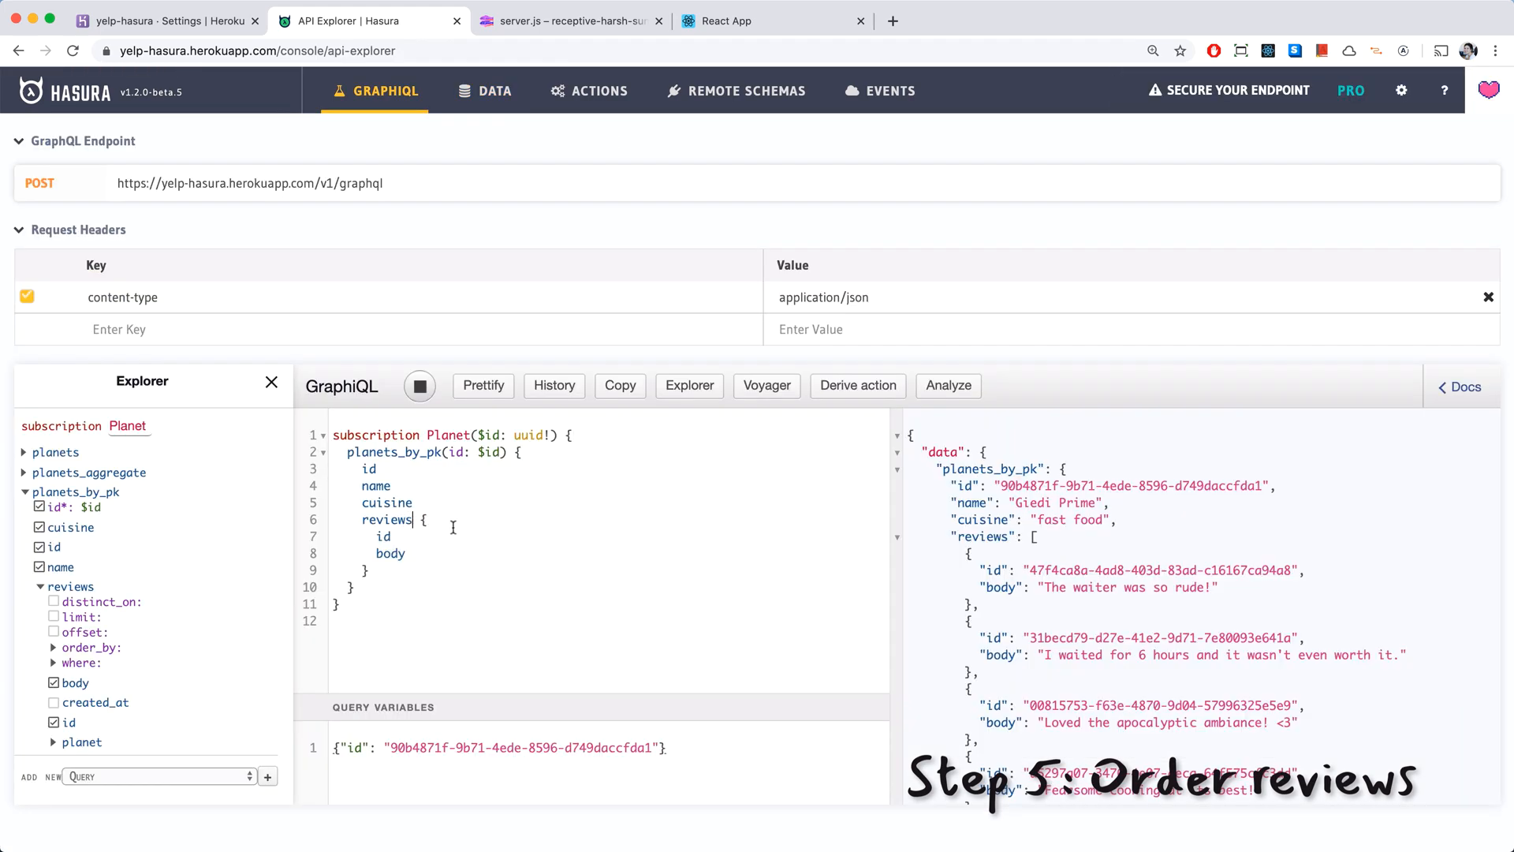
Order the subscription's reviews by created_at desc, fetch created_at, and copy the reviews block.
{"action": "left_click", "coordinate": [91, 647]}
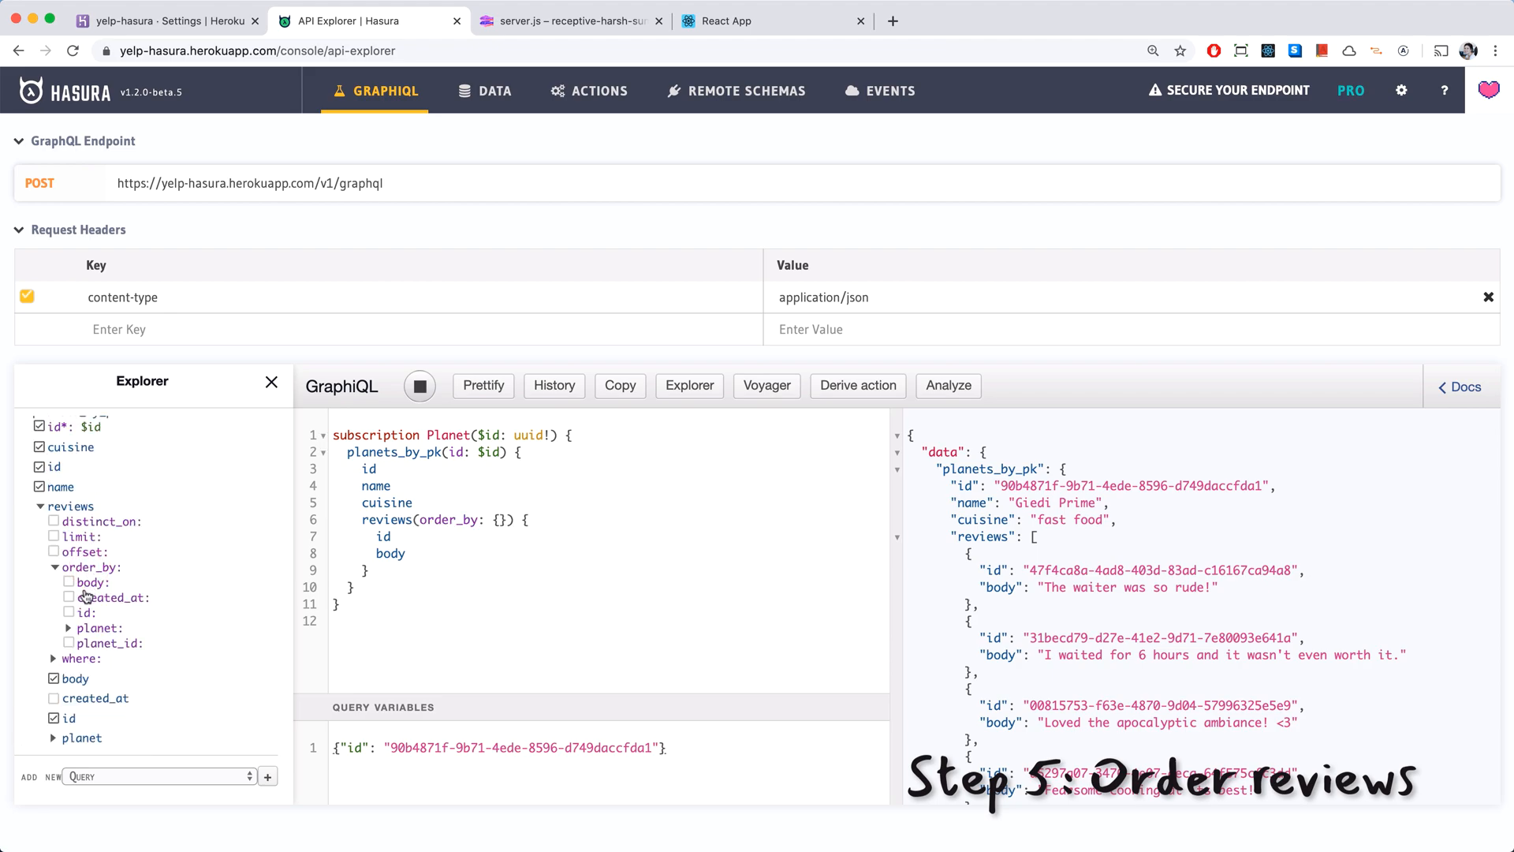
{"action": "left_click", "coordinate": [71, 598]}
{"action": "scroll", "coordinate": [65, 687], "scroll_direction": "down", "scroll_amount": 1}
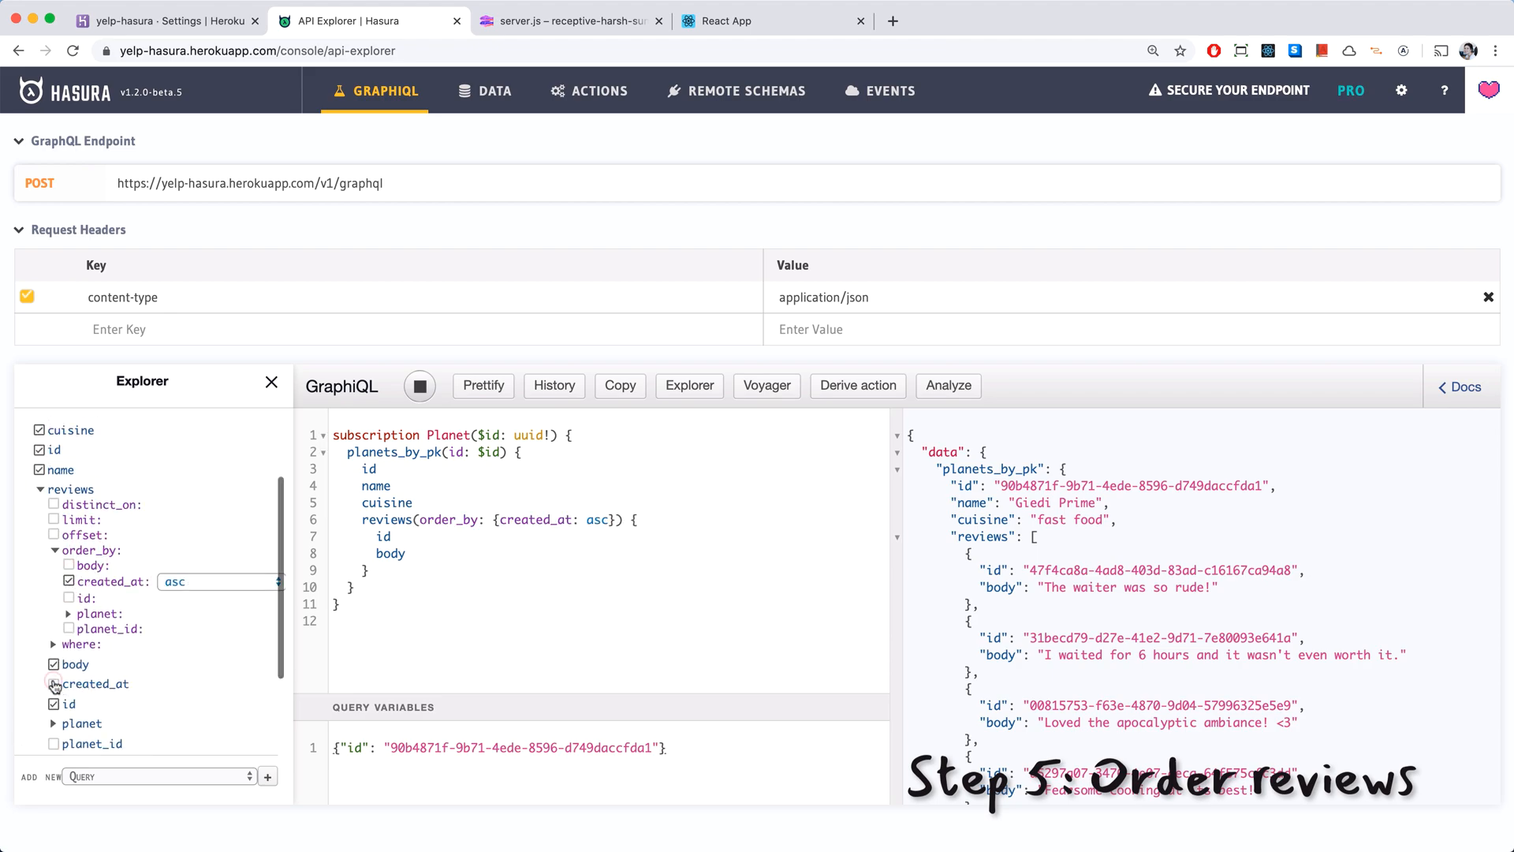
{"action": "left_click", "coordinate": [54, 685]}
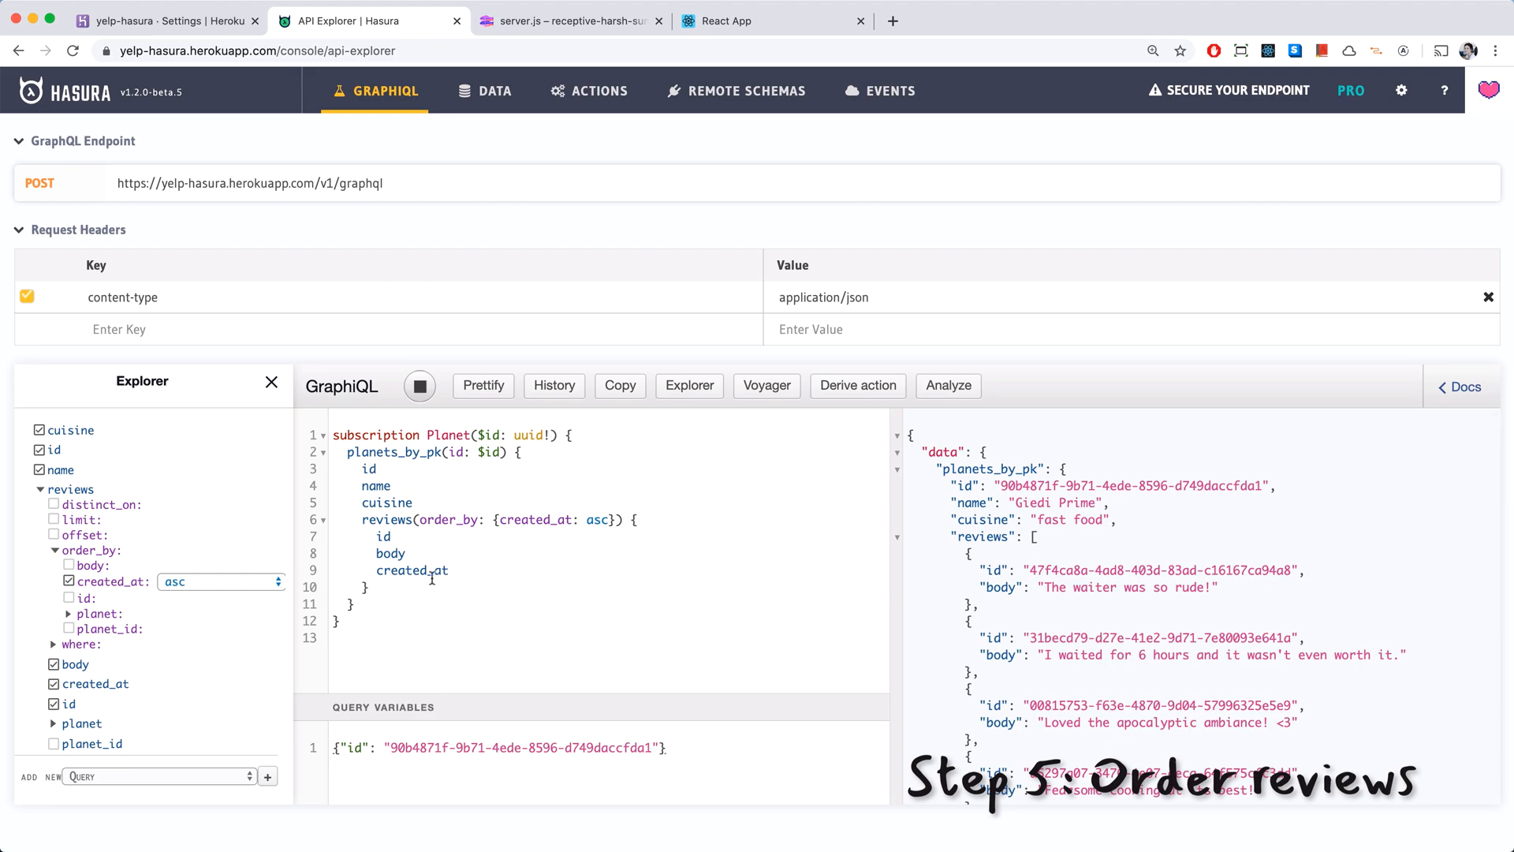
{"action": "left_click", "coordinate": [247, 582]}
{"action": "left_click", "coordinate": [195, 625]}
{"action": "left_click_drag", "start_coordinate": [351, 605], "coordinate": [324, 536]}
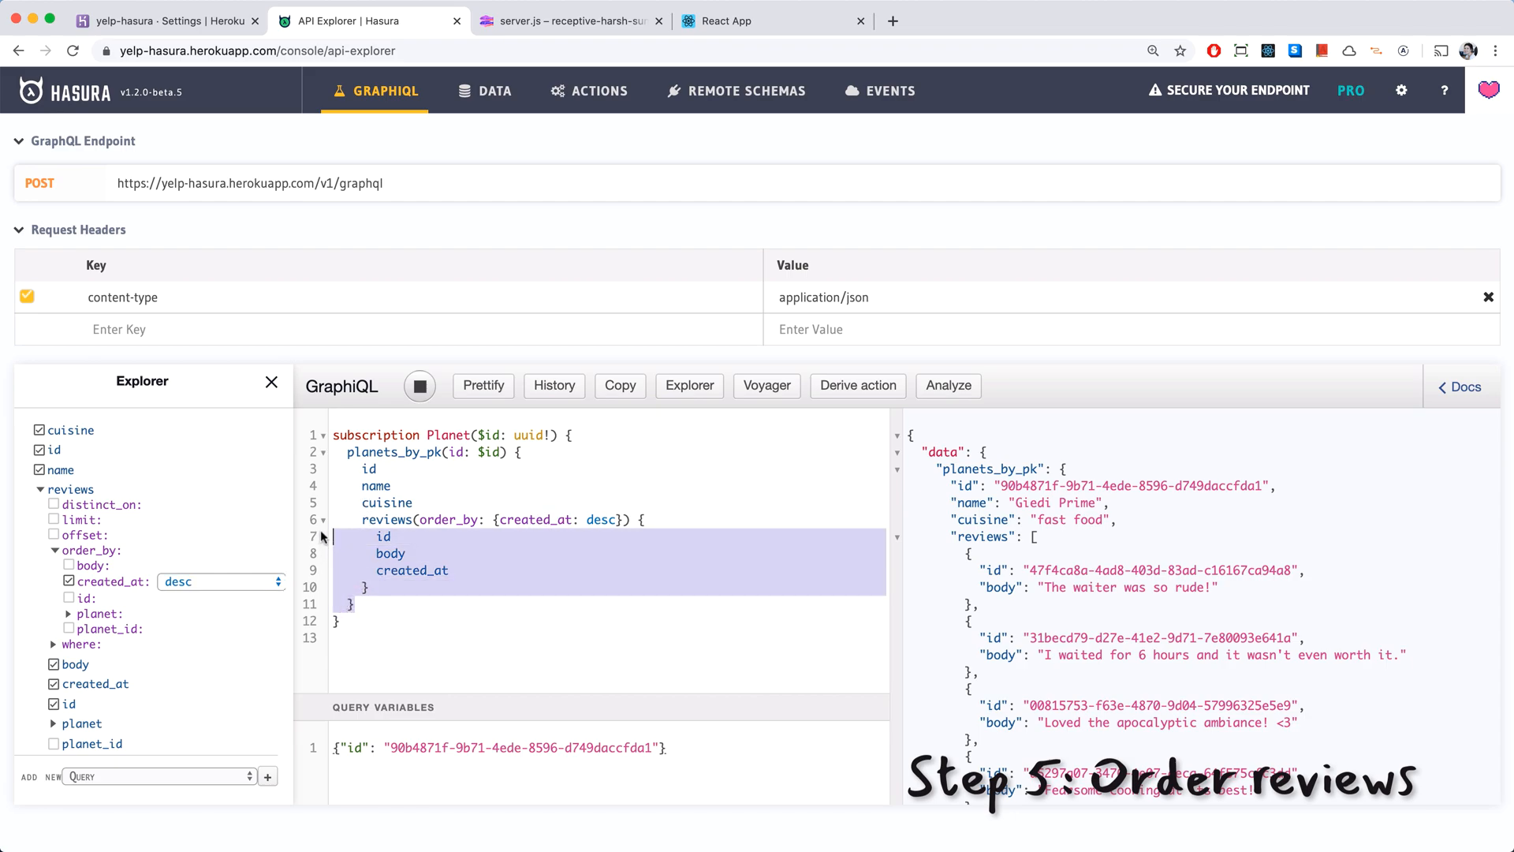
{"action": "left_click_drag", "start_coordinate": [373, 589], "coordinate": [333, 519]}
{"action": "key", "text": "super+c"}
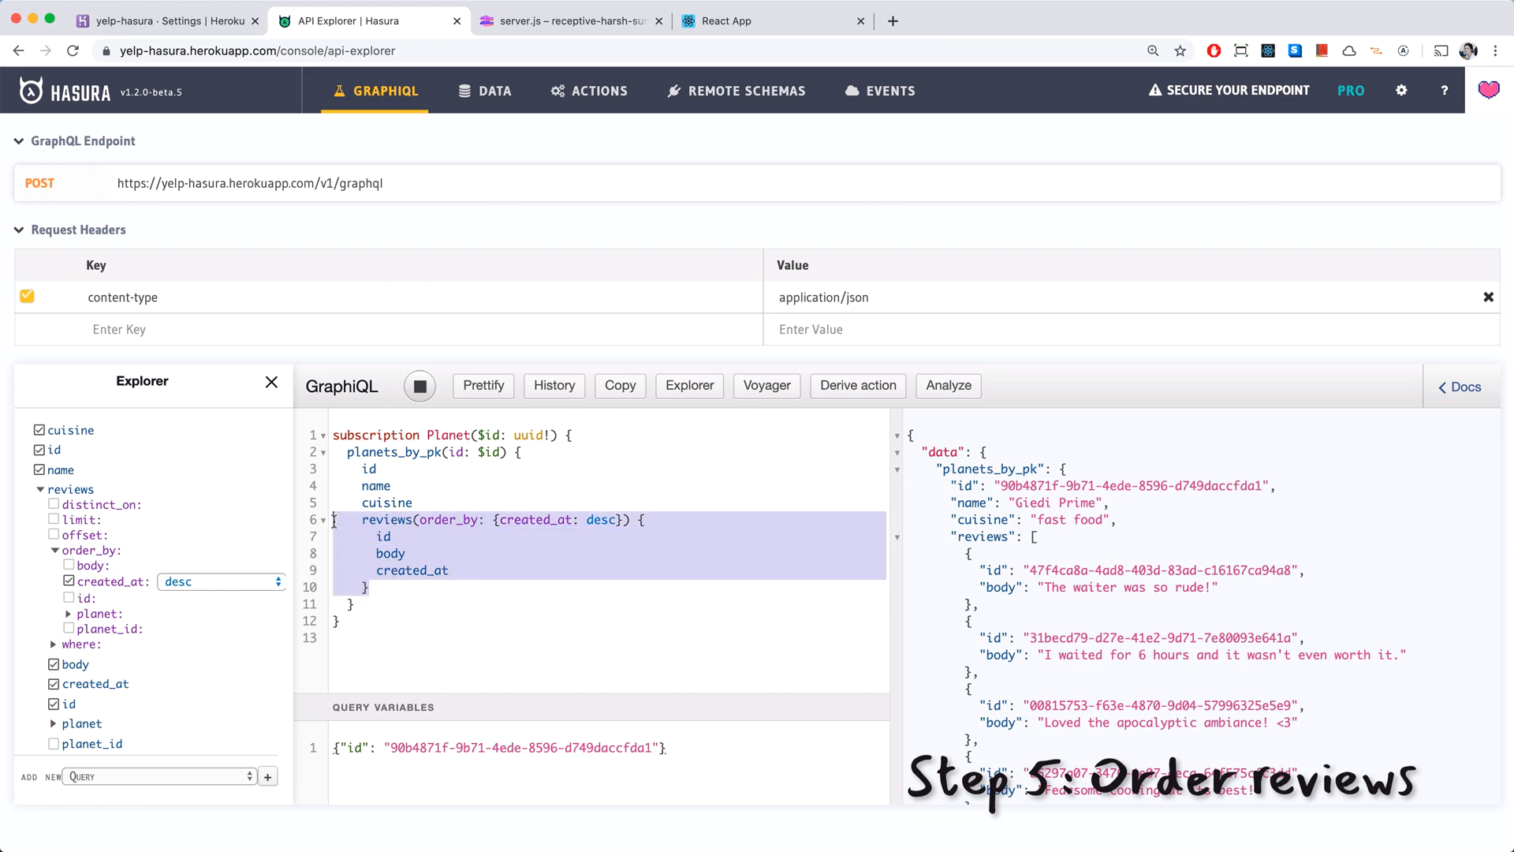
Replace Planet.js's reviews block with the sorted created_at version and save with Prettier formatting.
{"action": "key", "text": "super+Tab"}
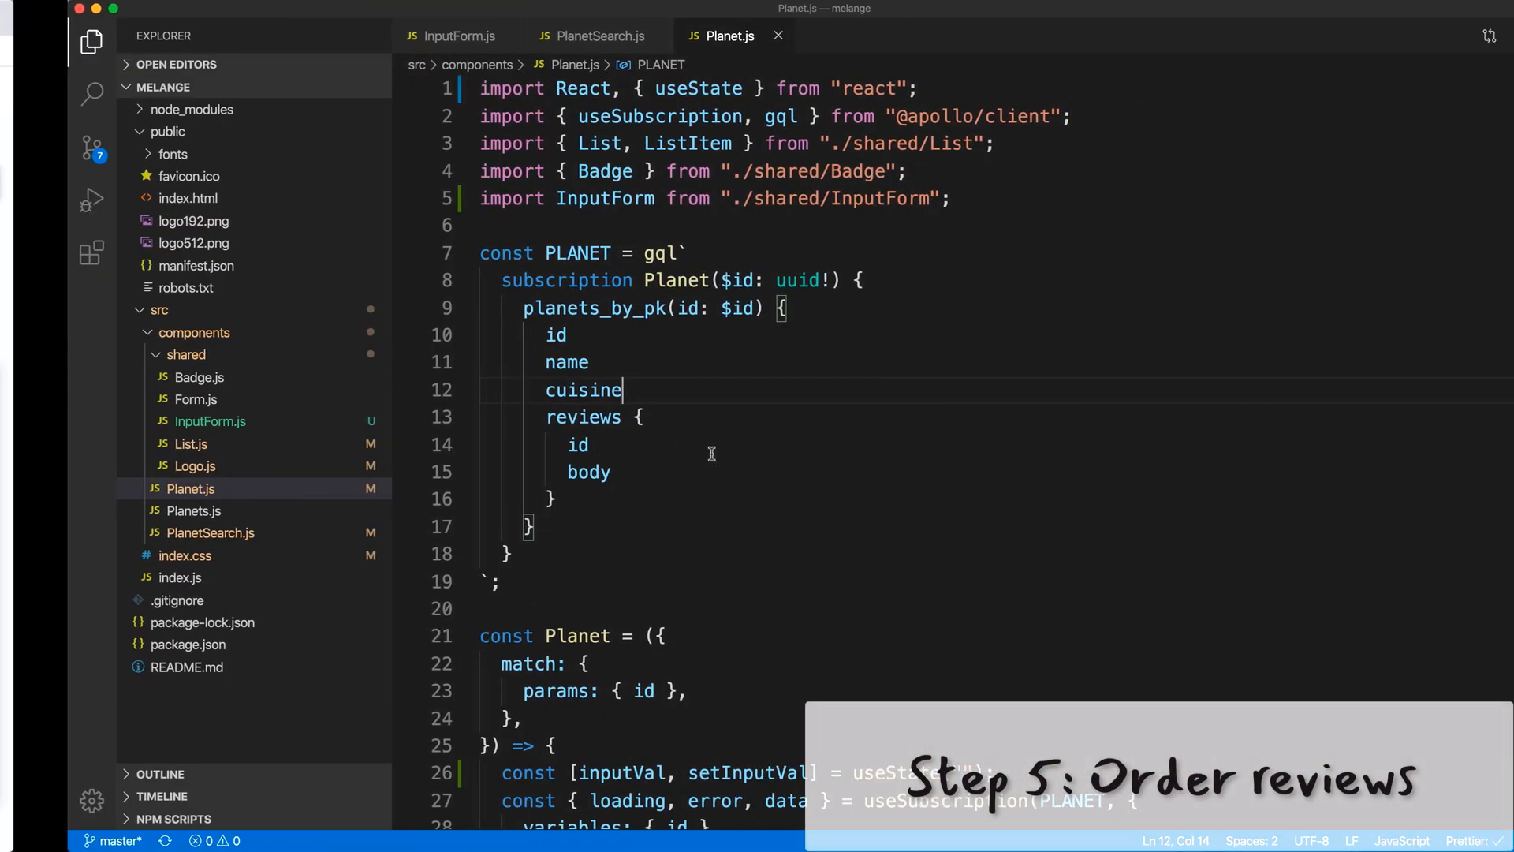
{"action": "left_click_drag", "start_coordinate": [489, 498], "coordinate": [353, 435]}
{"action": "key", "text": "super+v"}
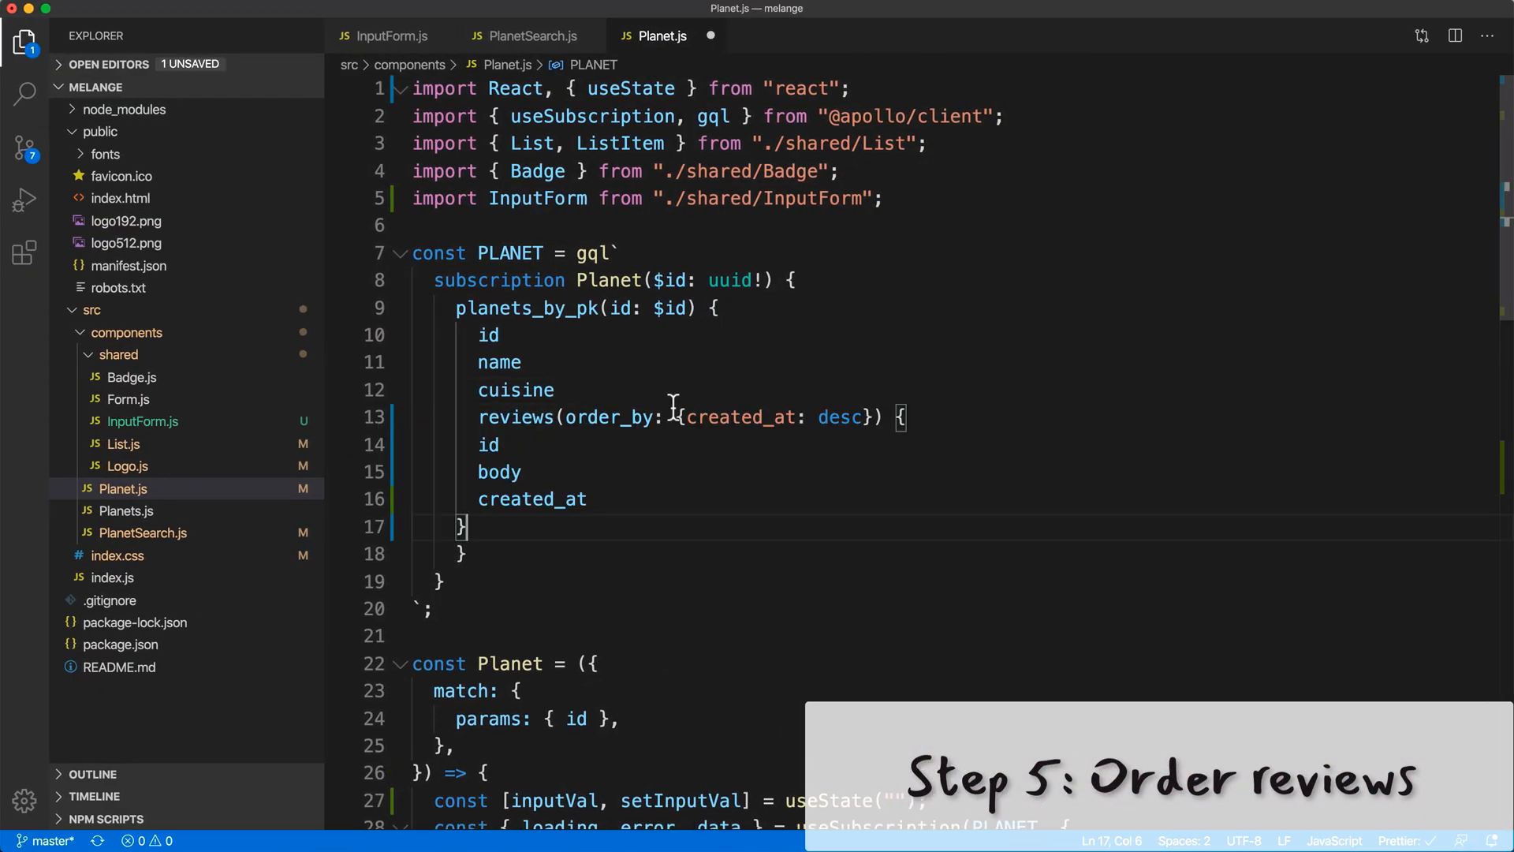
{"action": "key", "text": "super+s"}
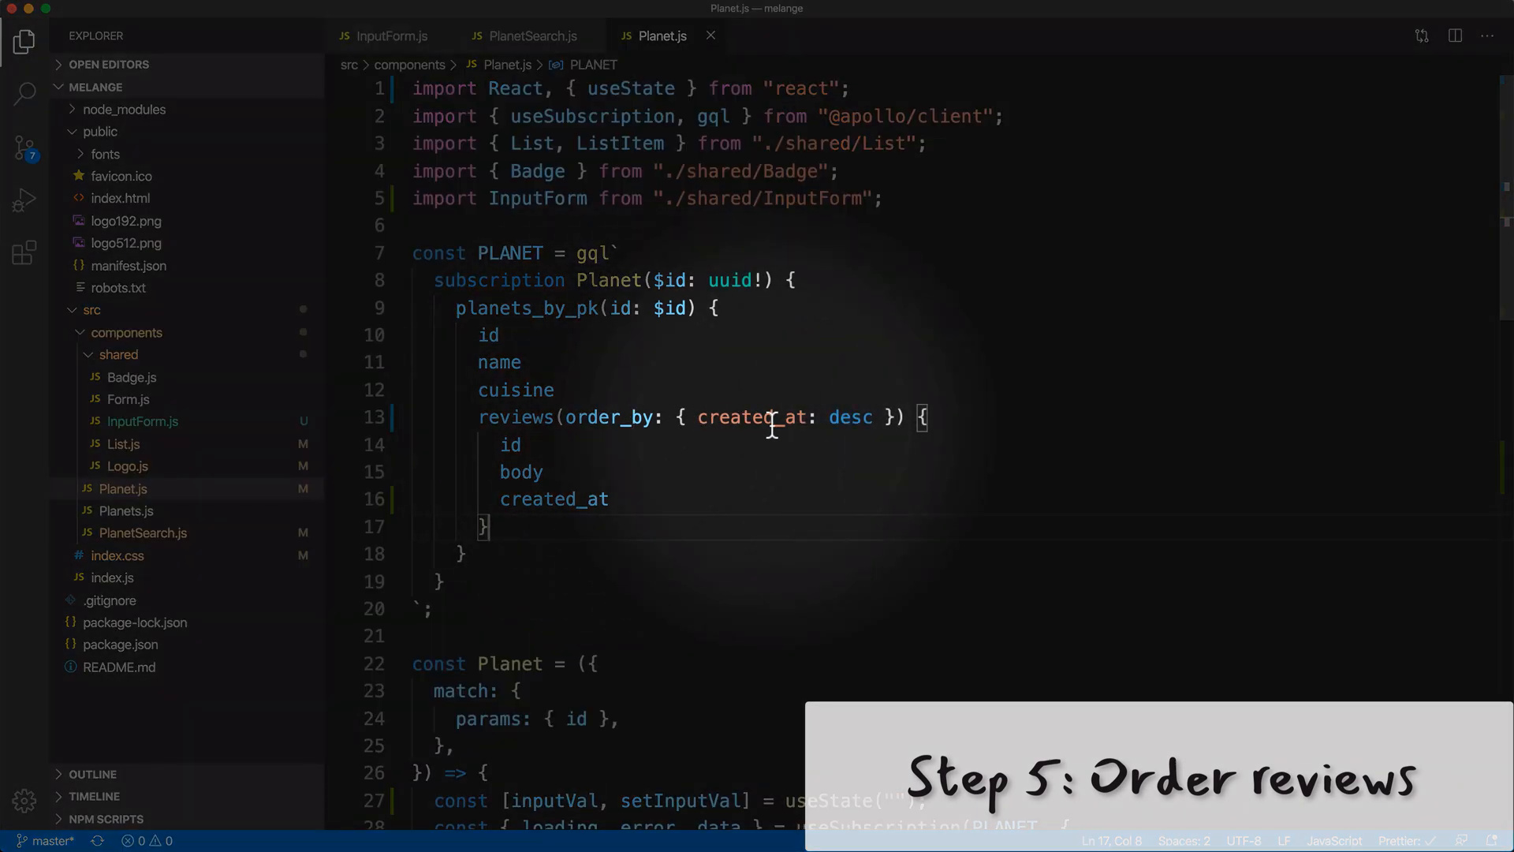
{"action": "key", "text": "super+Tab"}
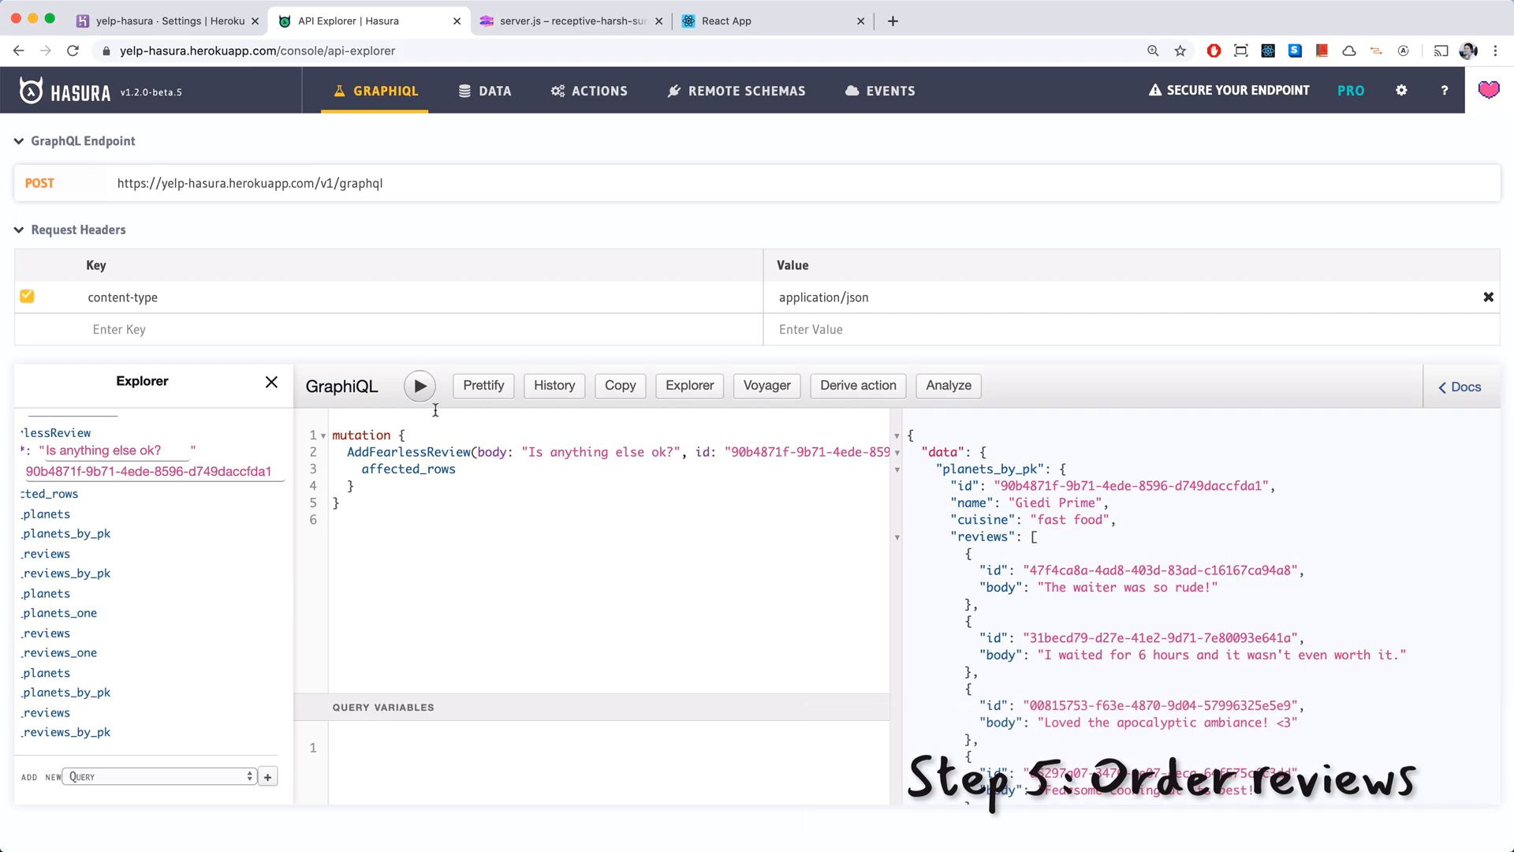
Run AddFearlessReview once, replace it with the $body: String!, $id: uuid! version, and copy it.
{"action": "left_click", "coordinate": [422, 388]}
{"action": "key", "text": "ctrl+Tab"}
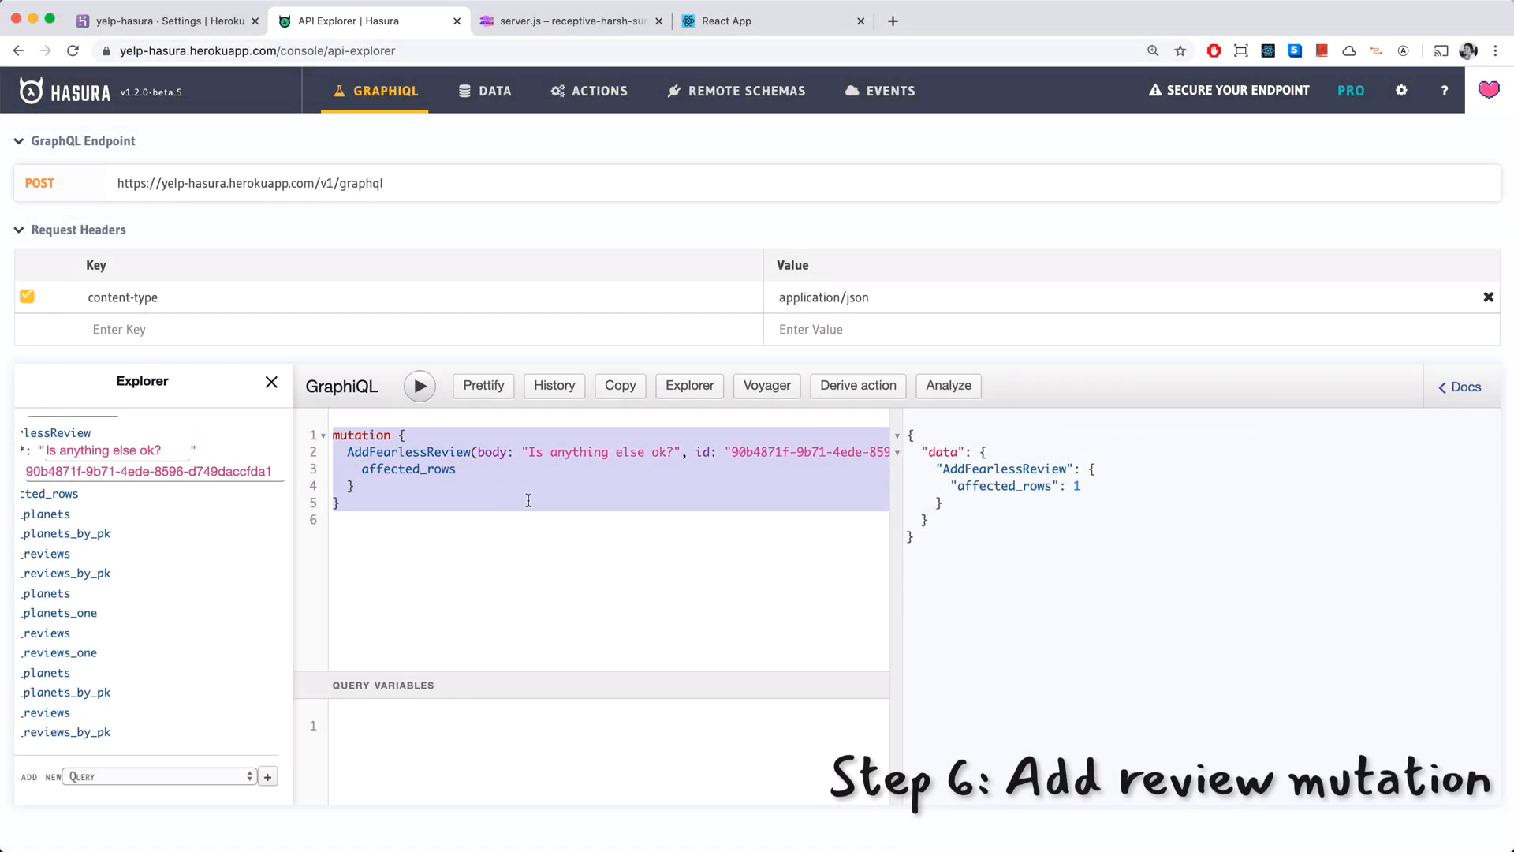
{"action": "type", "text": "mutation ($body: String!, $id: uuid!){   AddFearlessReview(body: $body, id: $id) {     affected_rows   } }"}
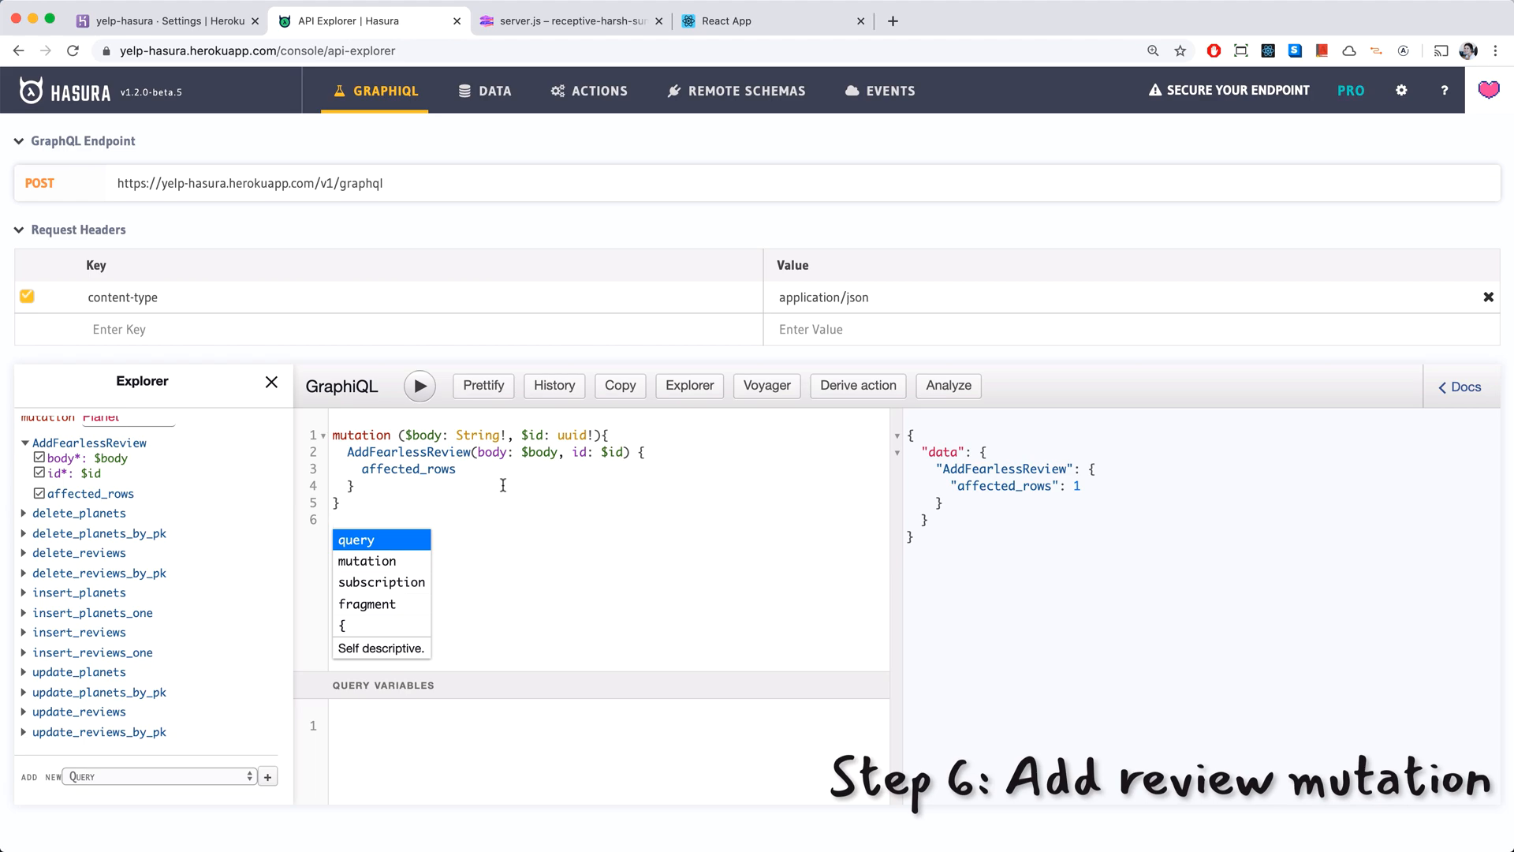
{"action": "left_click", "coordinate": [502, 486]}
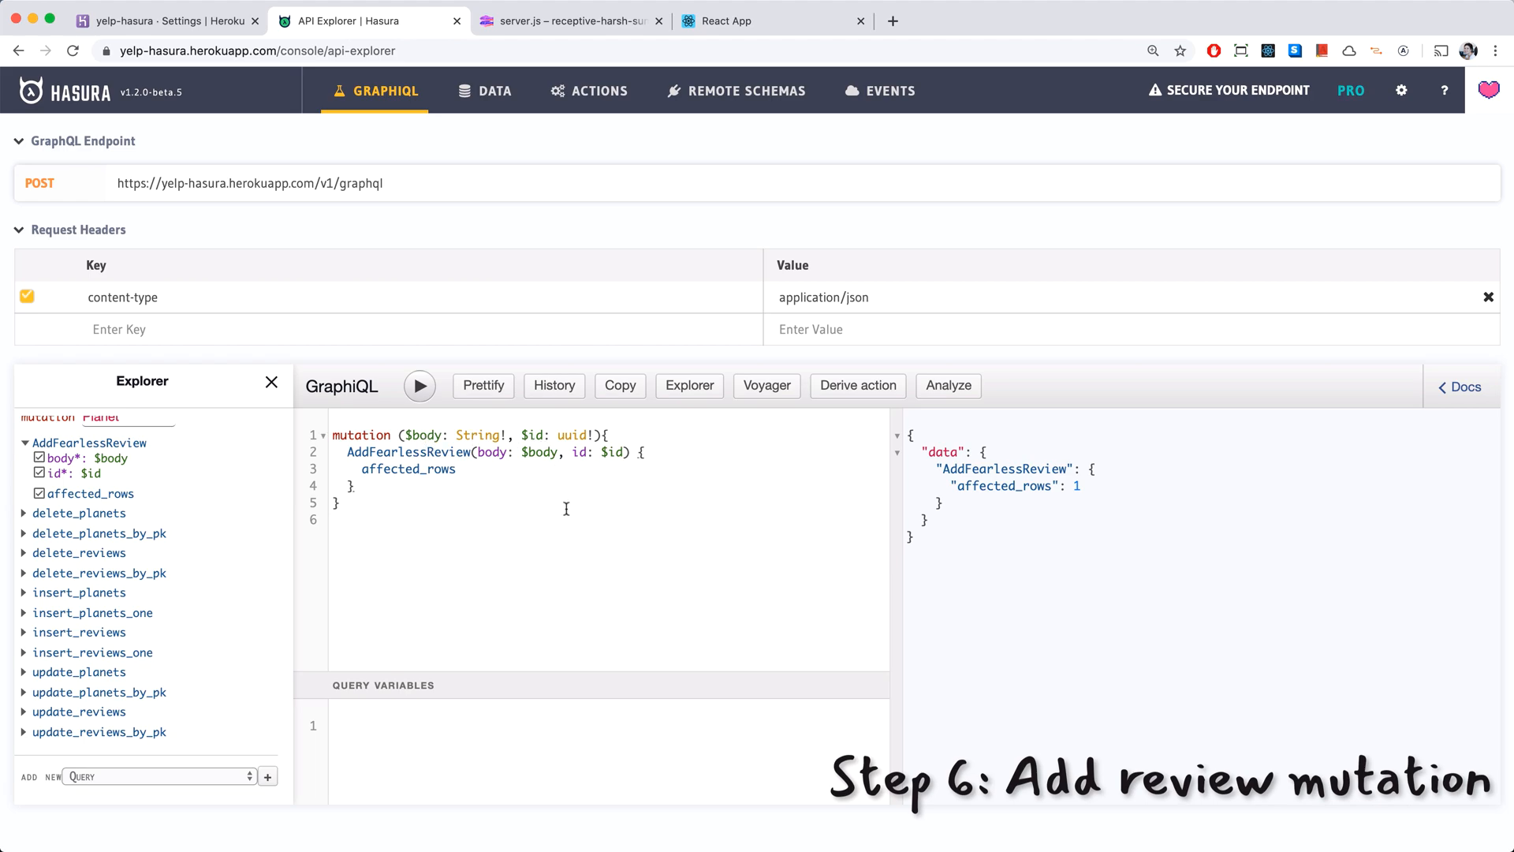
{"action": "key", "text": "ctrl+a"}
{"action": "key", "text": "ctrl+c"}
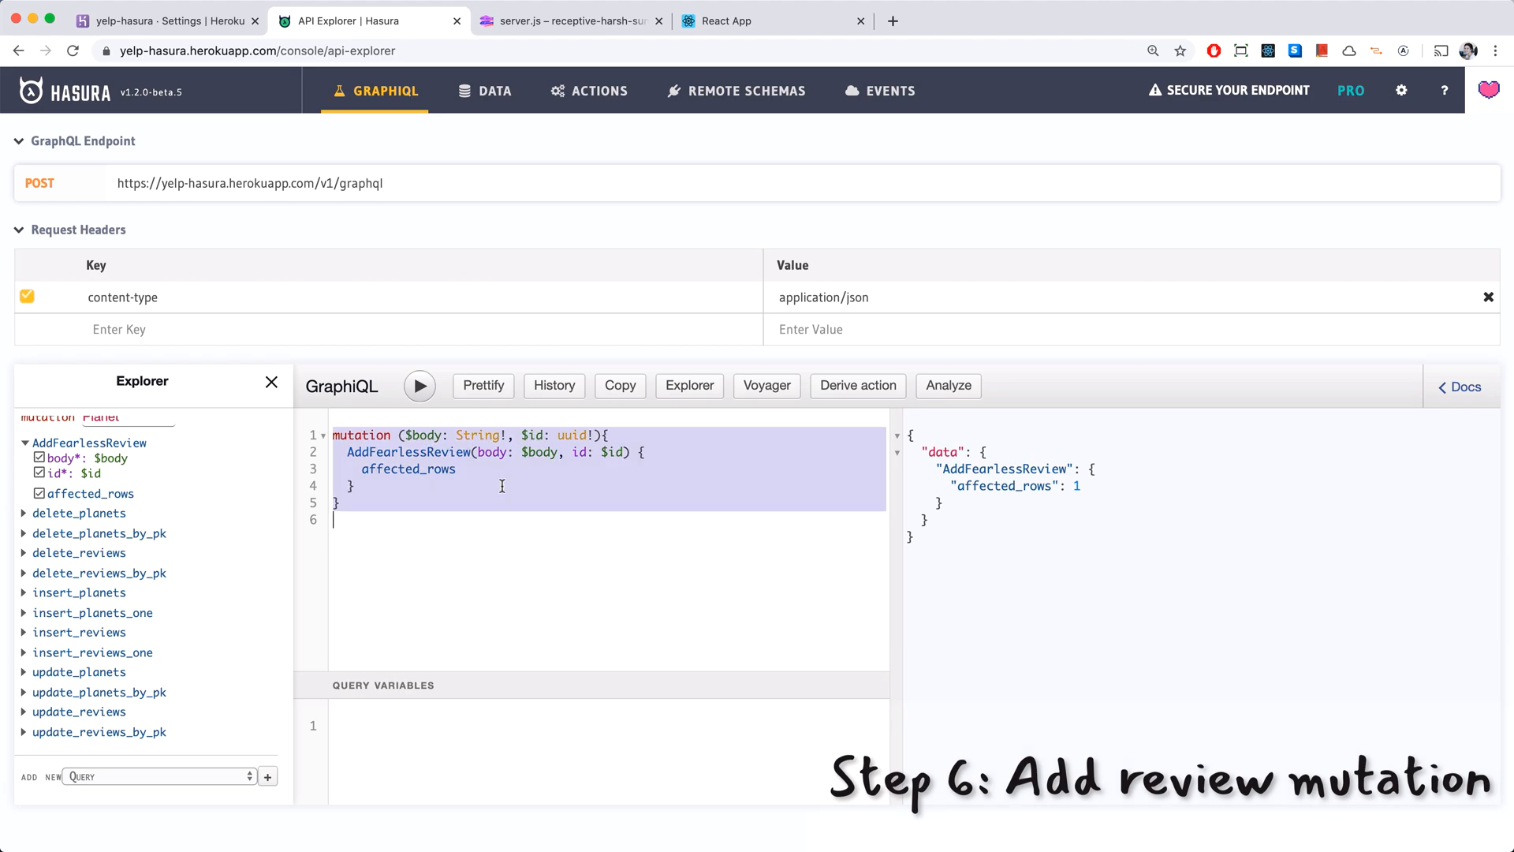
{"action": "key", "text": "super+Tab"}
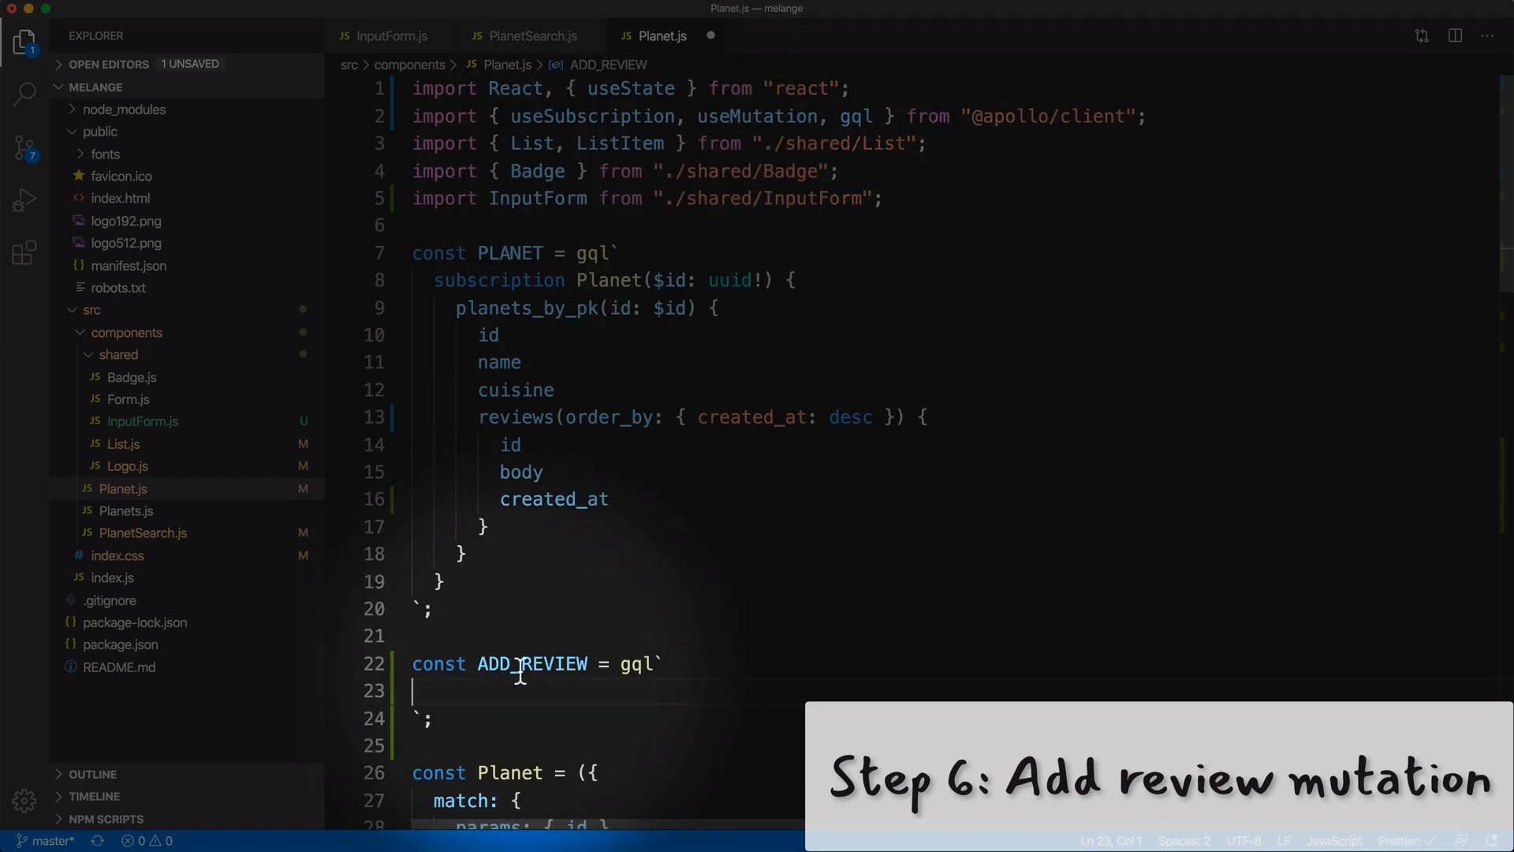
Paste the mutation into the ADD_REVIEW gql constant in Planet.js and save.
{"action": "key", "text": "ctrl+v"}
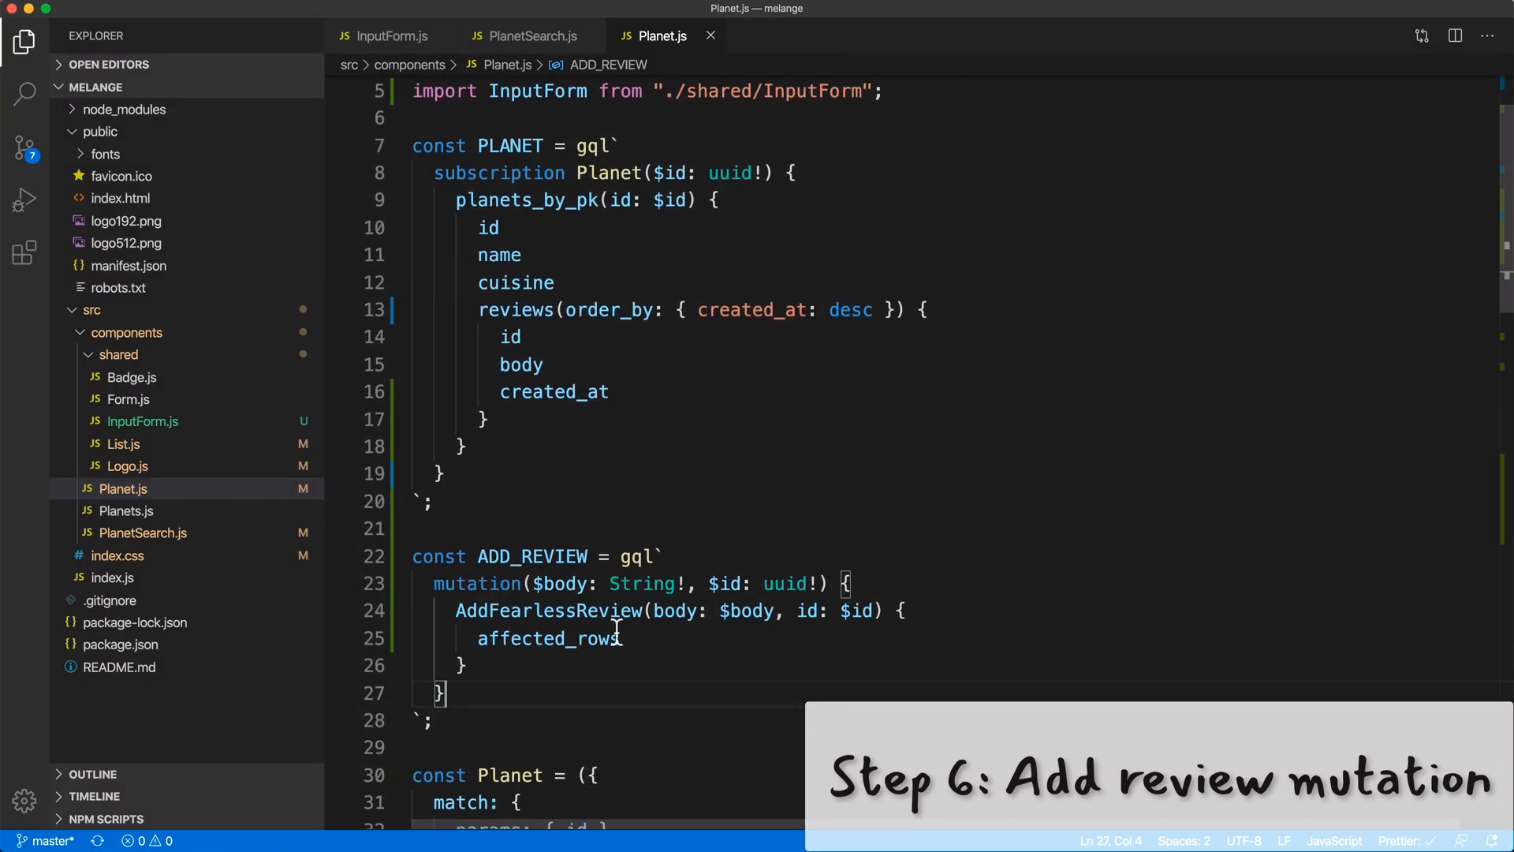
{"action": "key", "text": "super+s"}
{"action": "scroll", "coordinate": [616, 633], "scroll_direction": "down", "scroll_amount": 3}
{"action": "scroll", "coordinate": [617, 633], "scroll_direction": "down", "scroll_amount": 2}
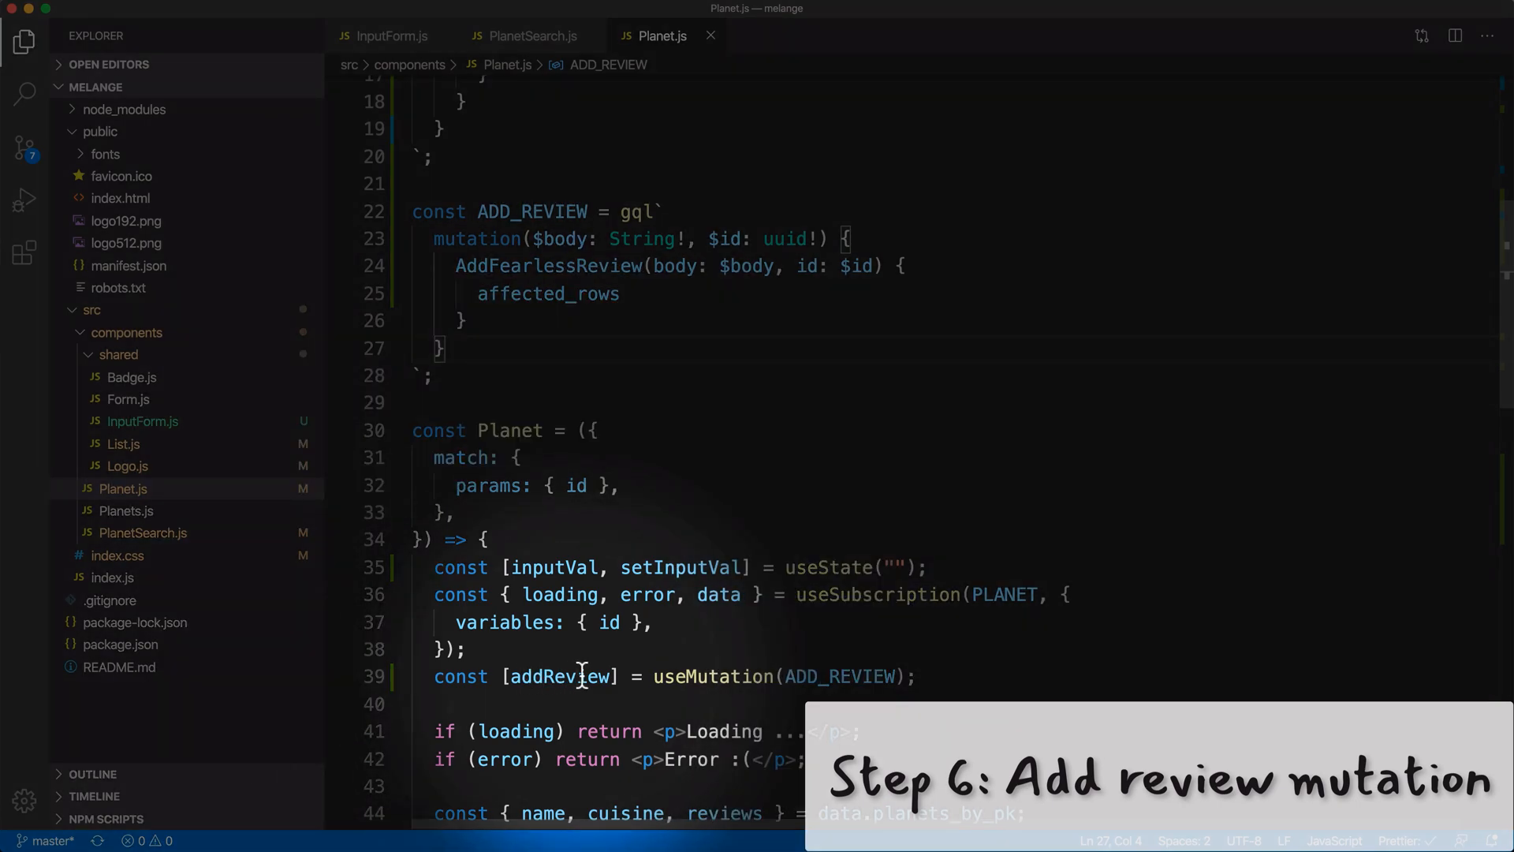
{"action": "scroll", "coordinate": [582, 675], "scroll_direction": "down", "scroll_amount": 6}
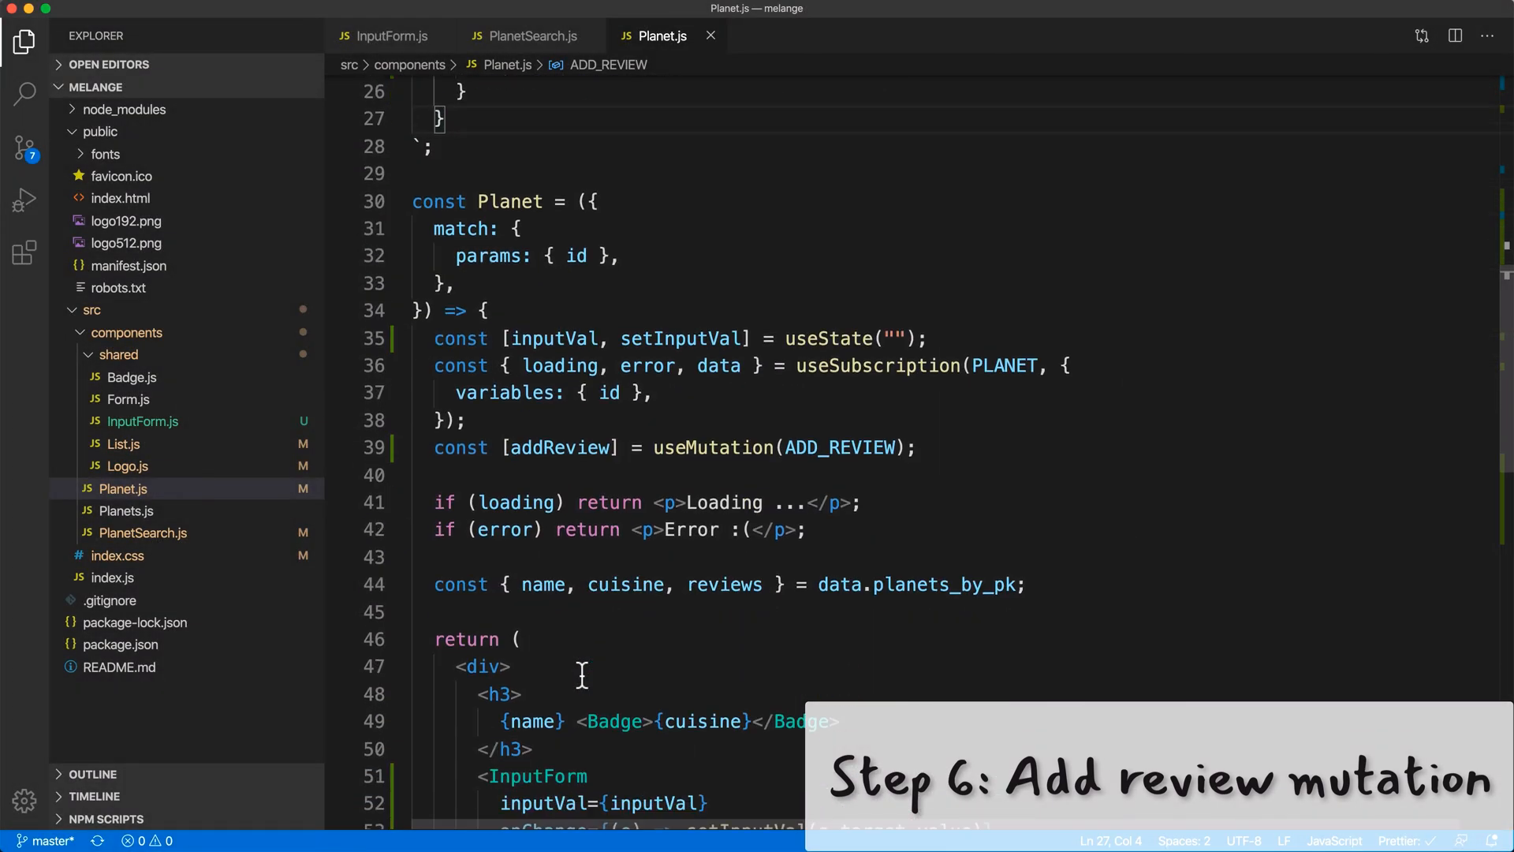
{"action": "scroll", "coordinate": [581, 675], "scroll_direction": "down", "scroll_amount": 6}
{"action": "scroll", "coordinate": [581, 675], "scroll_direction": "down", "scroll_amount": 3}
{"action": "scroll", "coordinate": [581, 675], "scroll_direction": "down", "scroll_amount": 3}
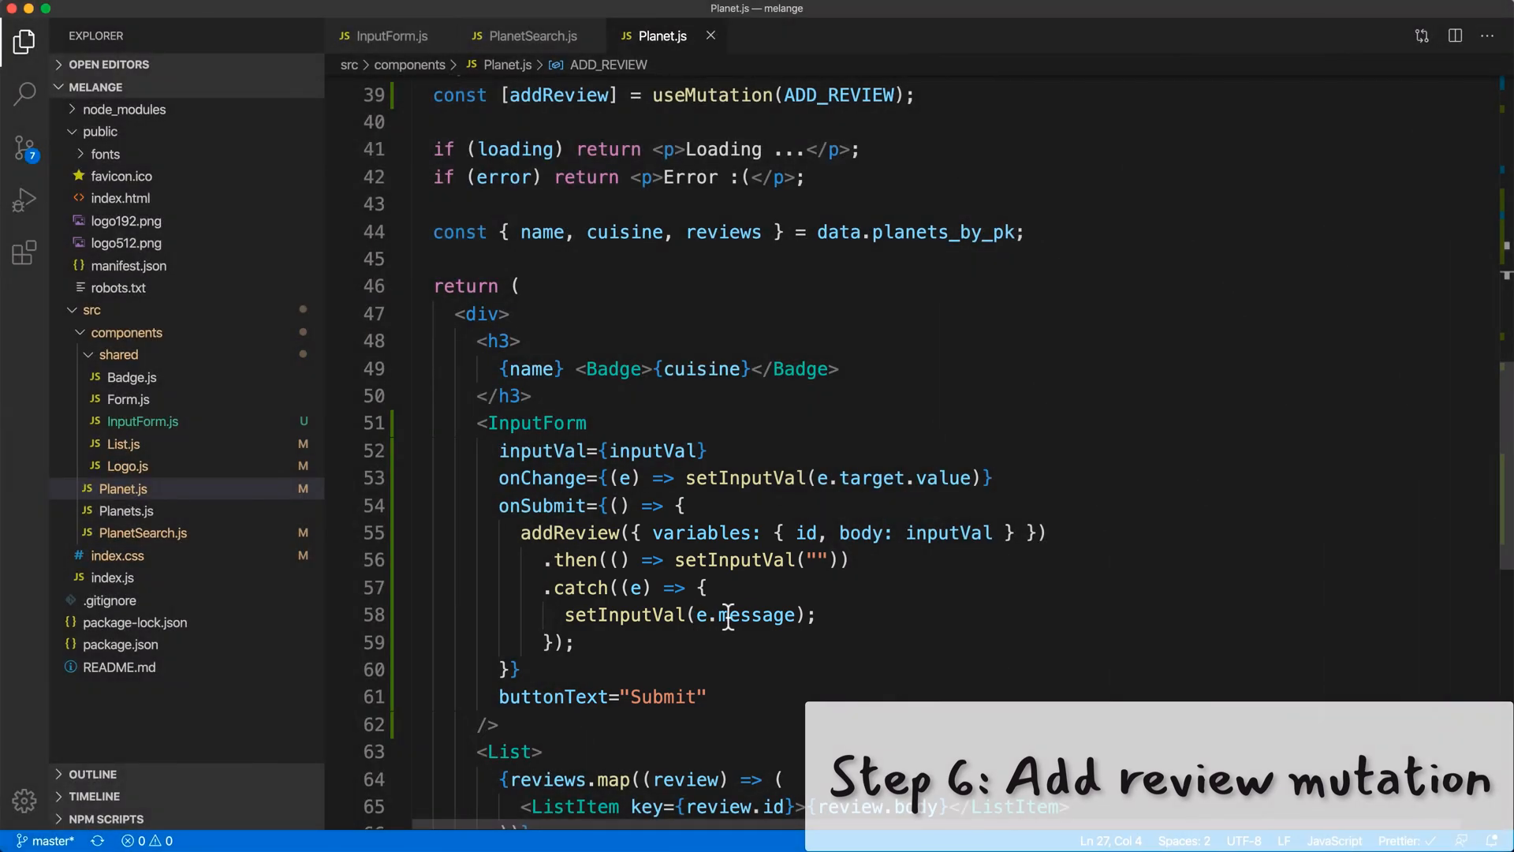
{"action": "key", "text": "super+Tab"}
Submit the review 'Delicious beeetles!' for Giedi Prime on the Melange planet page.
{"action": "left_click", "coordinate": [726, 20]}
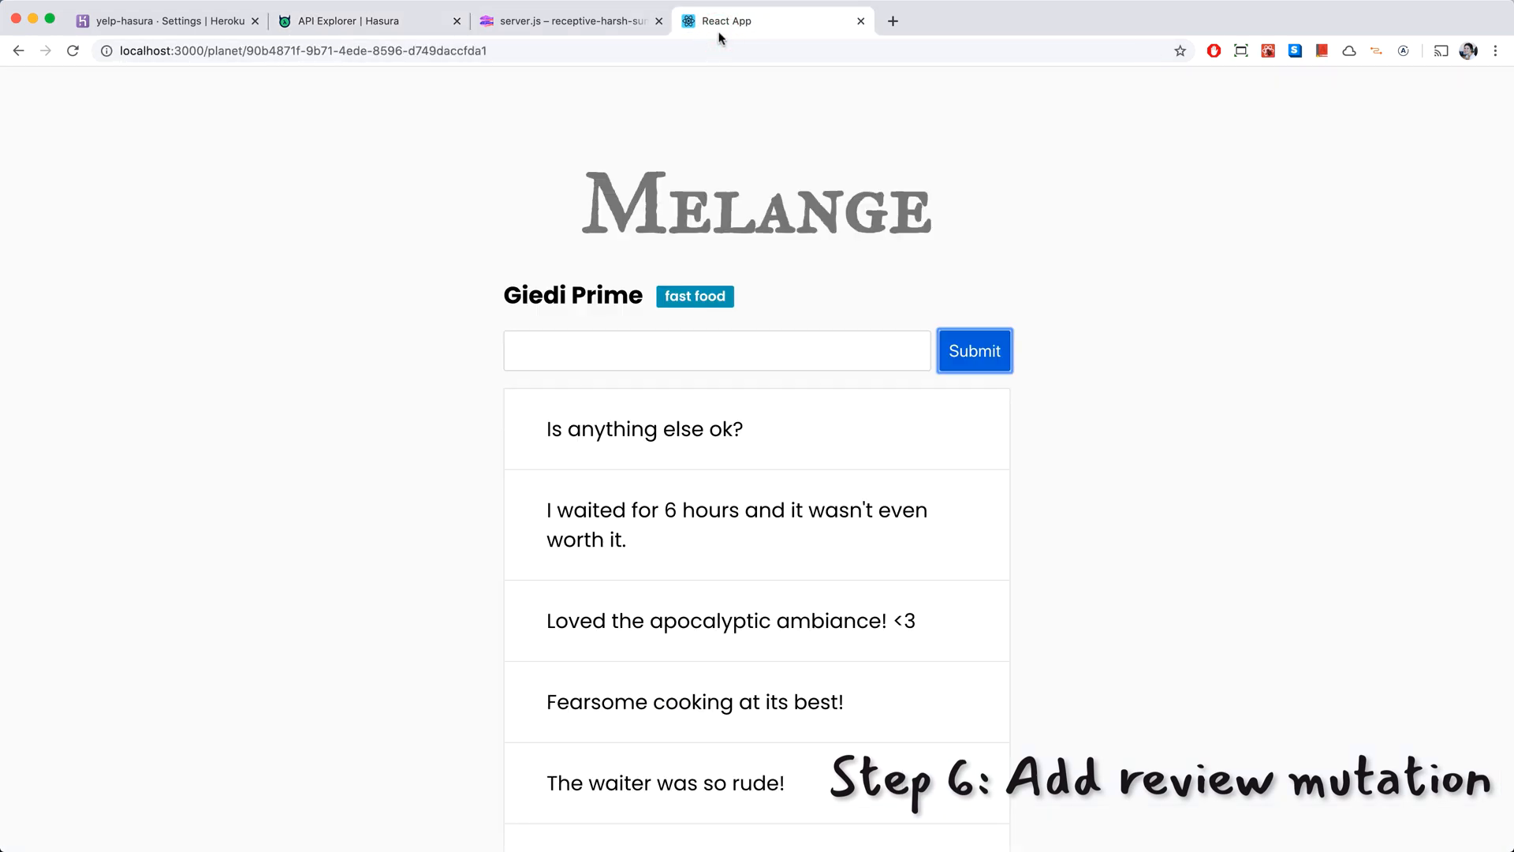
{"action": "left_click", "coordinate": [631, 351]}
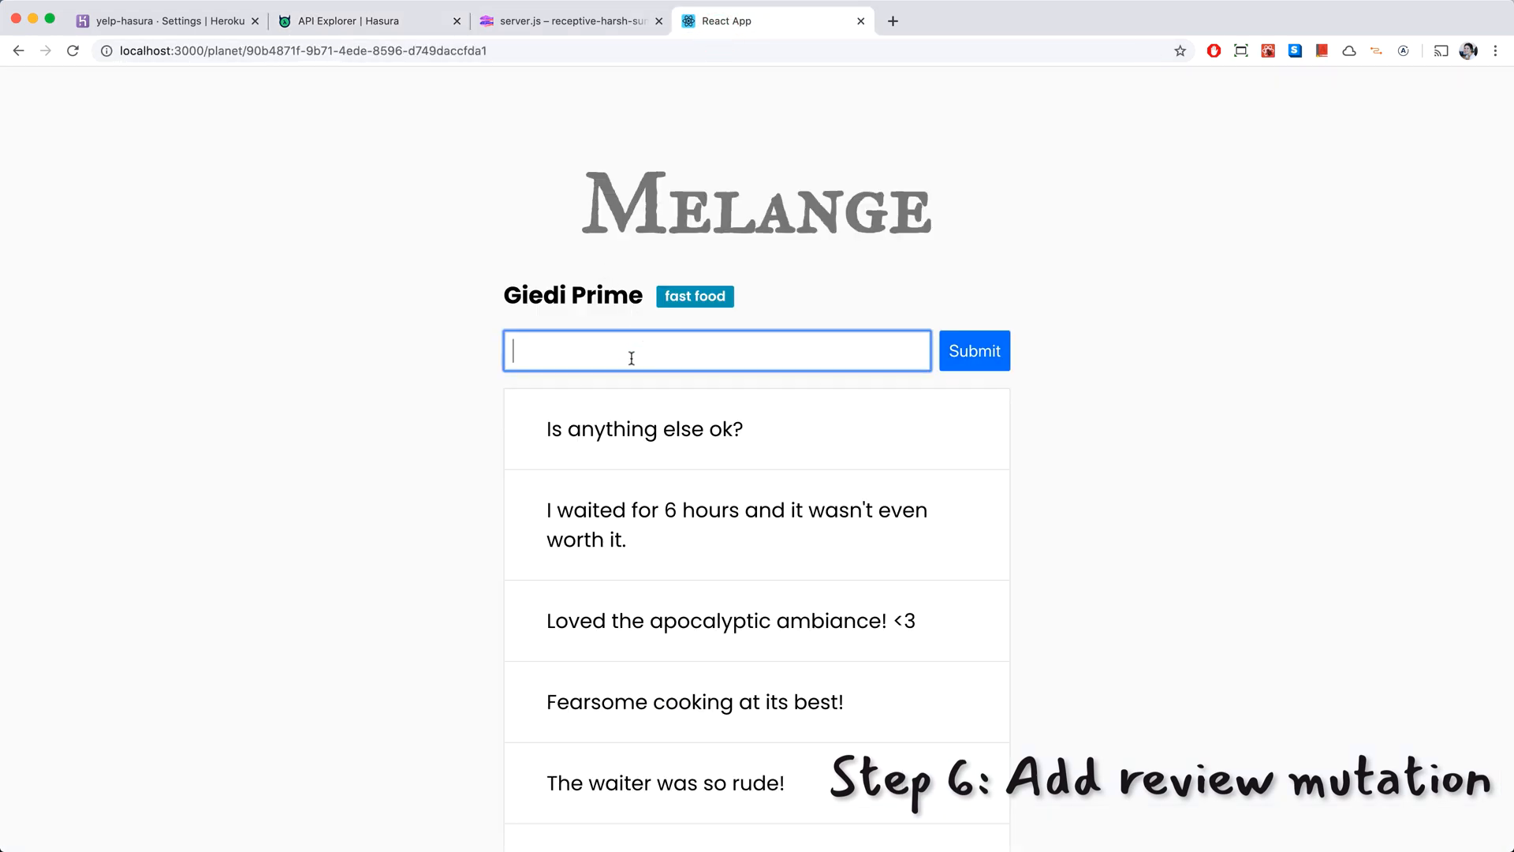
{"action": "type", "text": "Del"}
{"action": "type", "text": "icious b"}
{"action": "type", "text": "eeetles!"}
{"action": "left_click", "coordinate": [975, 356]}
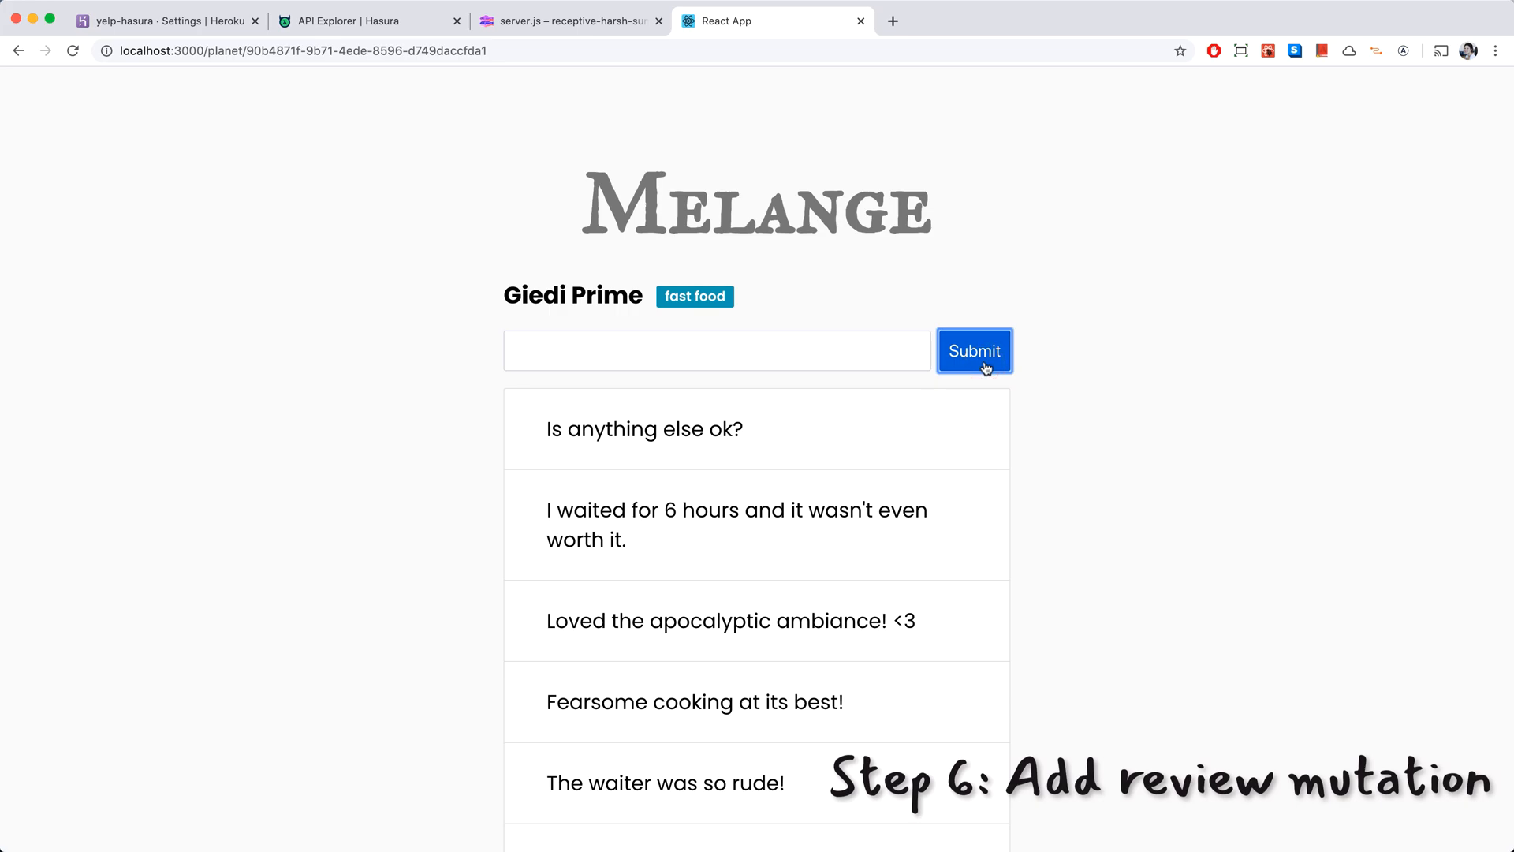
Submit 'Fear!' and confirm it is rejected with 'Fear is the mind-killer'.
{"action": "left_click", "coordinate": [661, 349]}
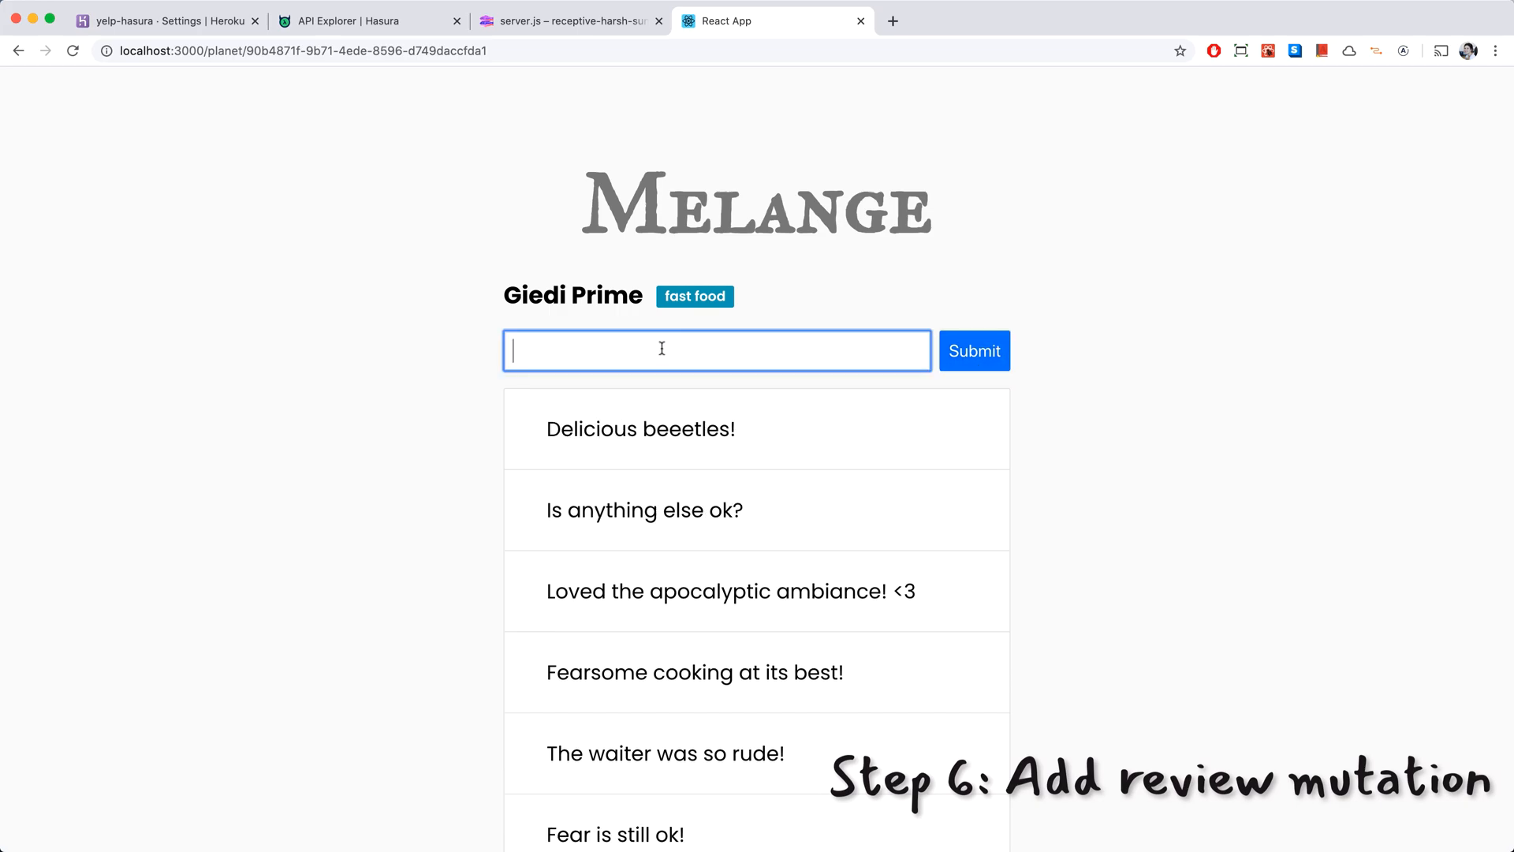
{"action": "type", "text": "Fear!"}
{"action": "left_click", "coordinate": [982, 352]}
{"action": "left_click", "coordinate": [985, 353]}
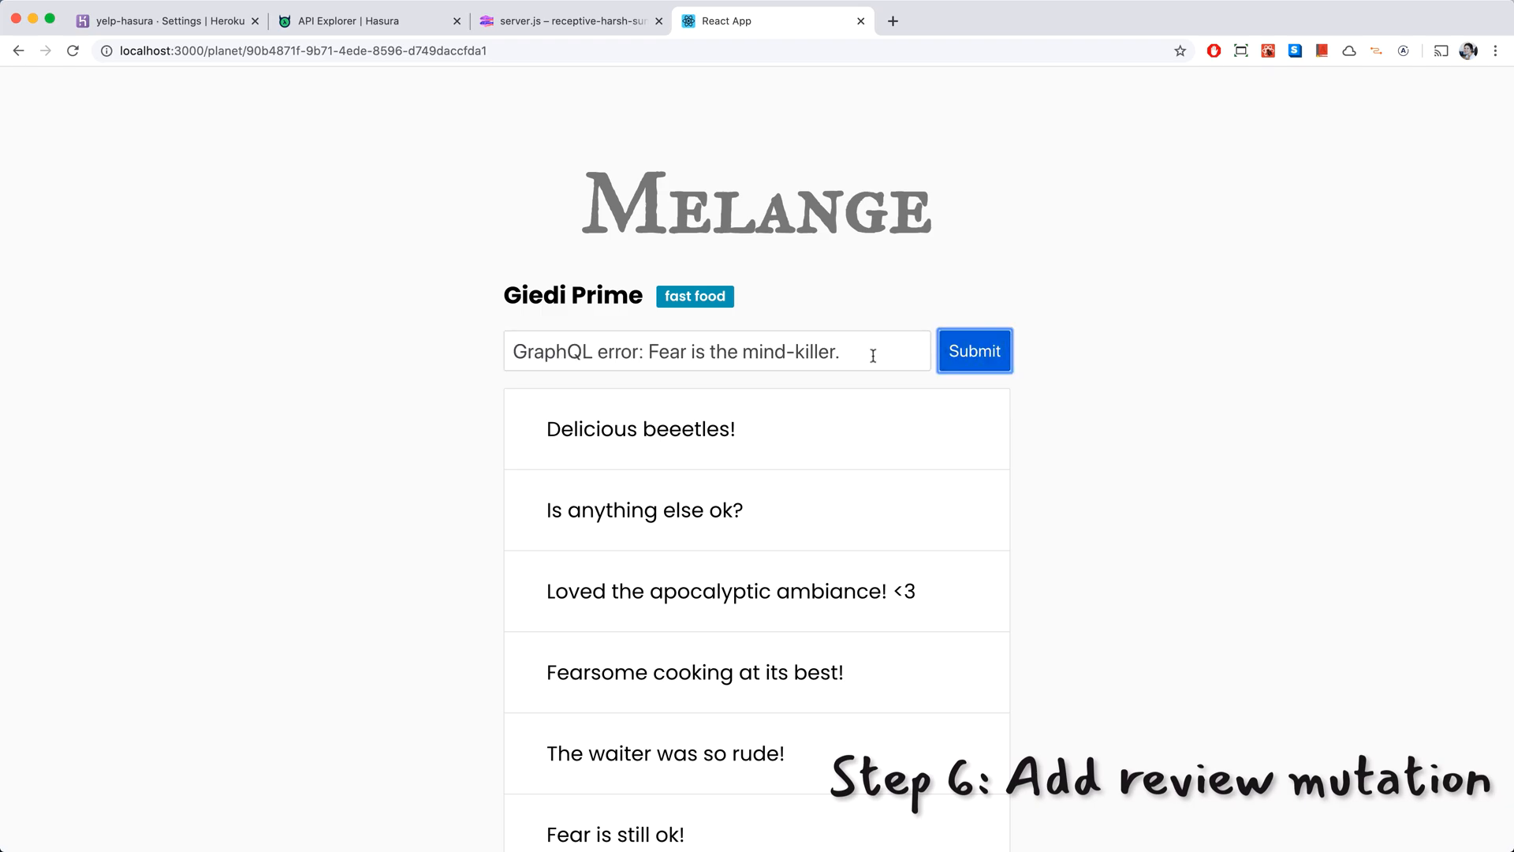